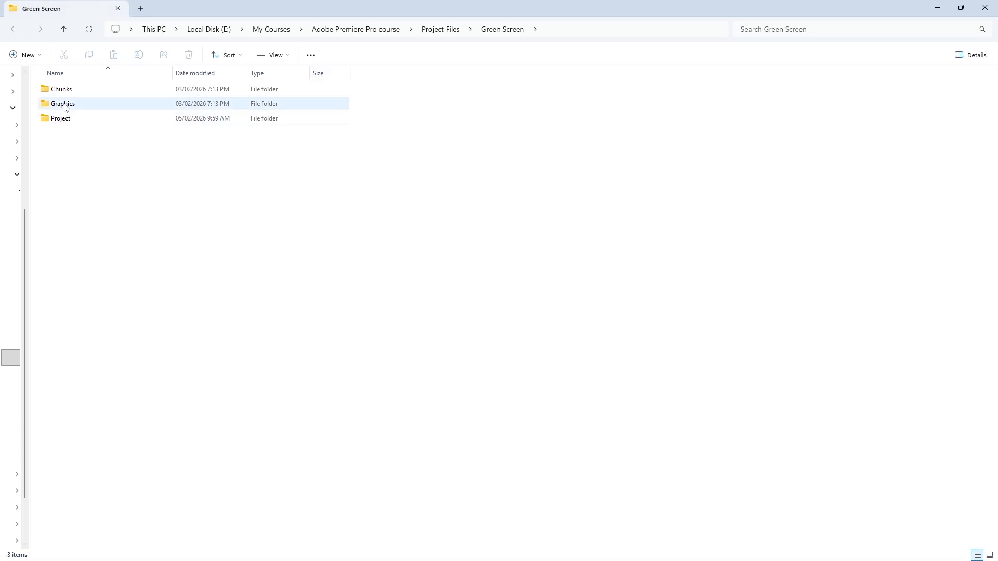
Step: Look through the contents of the Chunks and Graphics folders inside the Green Screen folder
double_click(49, 90)
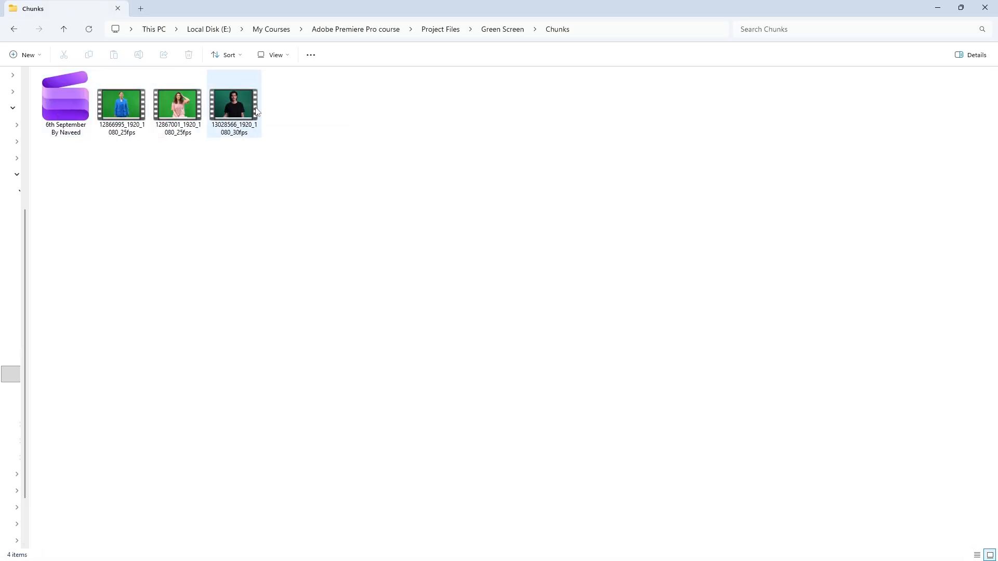
click(494, 31)
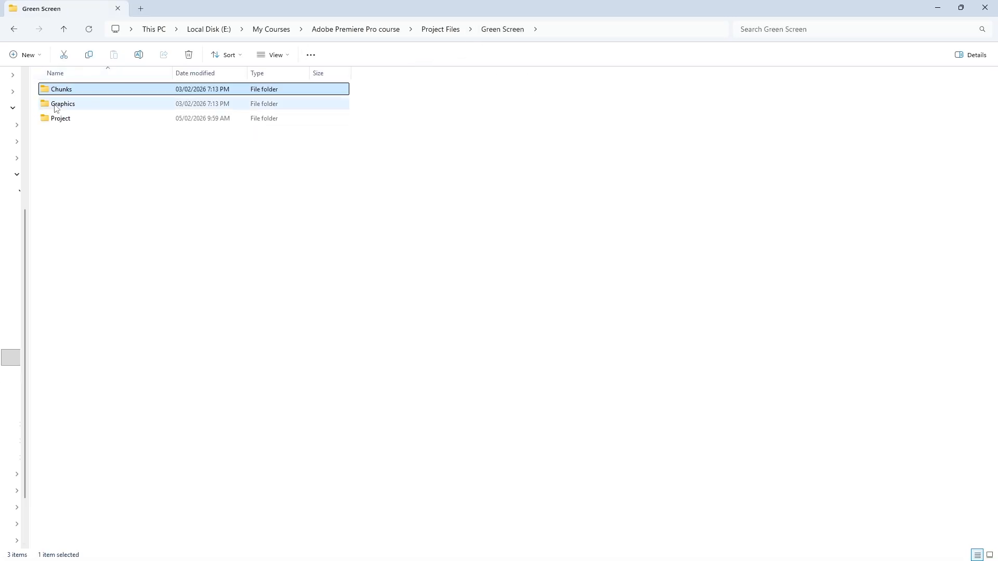
double_click(54, 105)
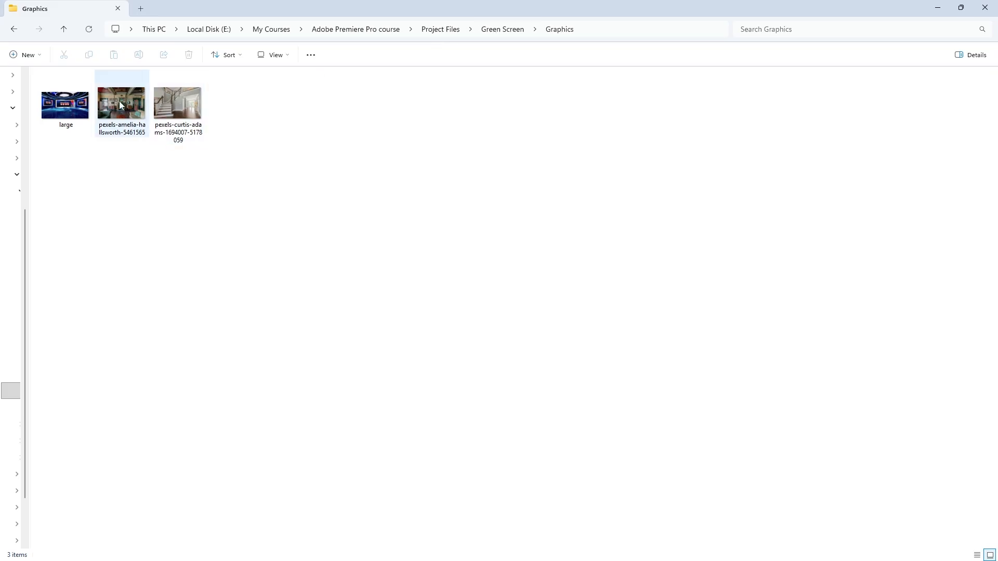
click(491, 29)
Step: Open the Green Screen Premiere project from the Project folder and check the contents of its bins
double_click(95, 119)
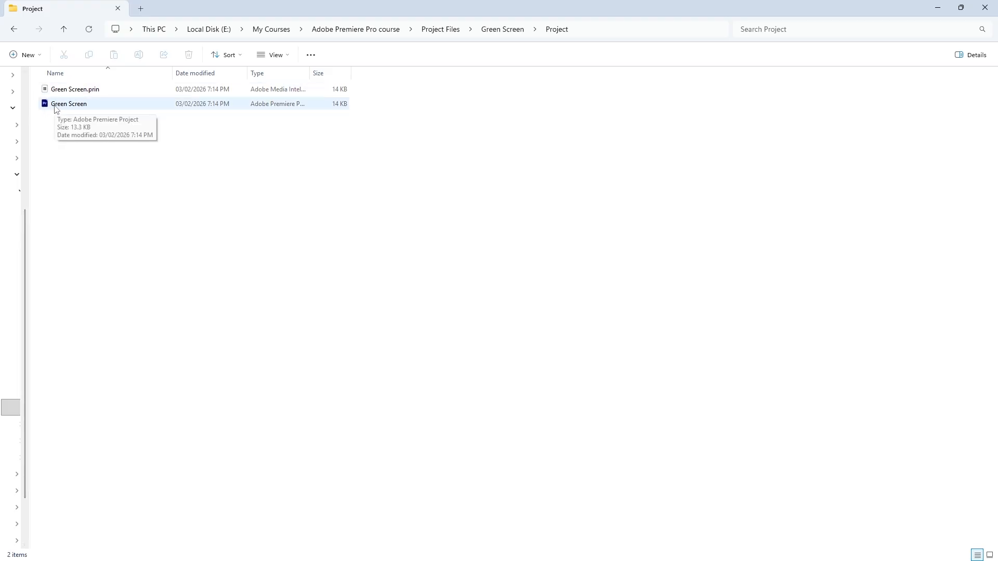
double_click(75, 97)
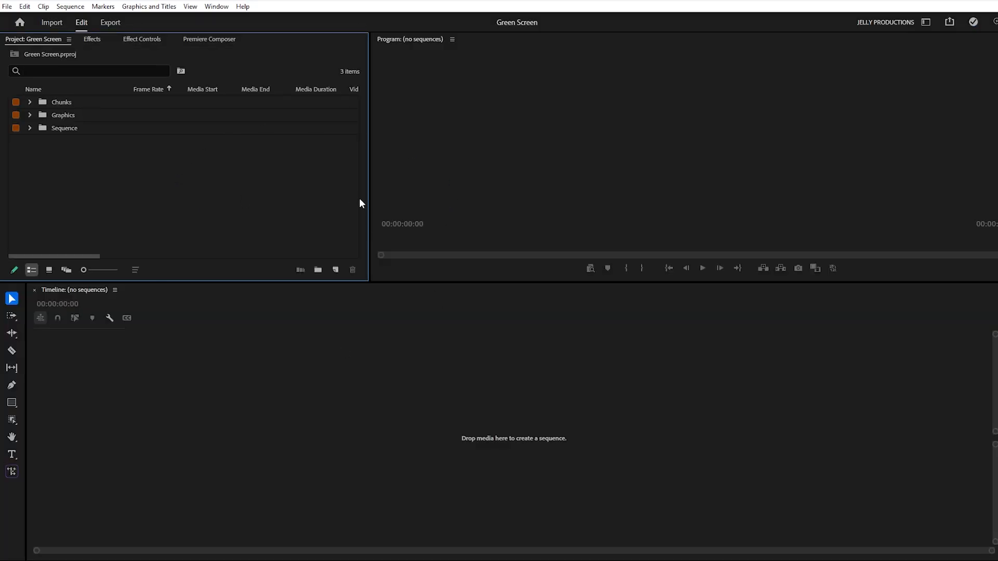
click(29, 116)
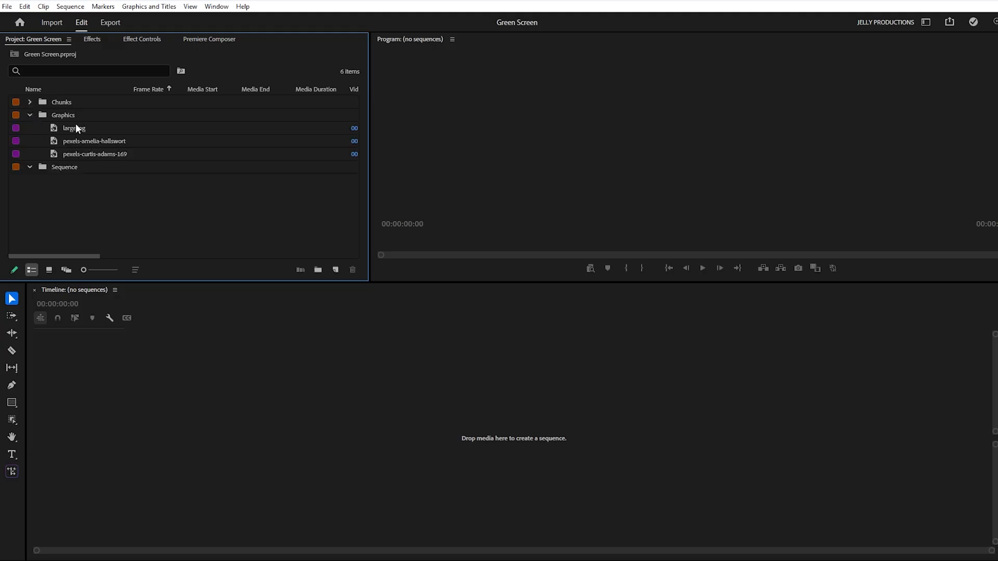
click(30, 115)
click(30, 103)
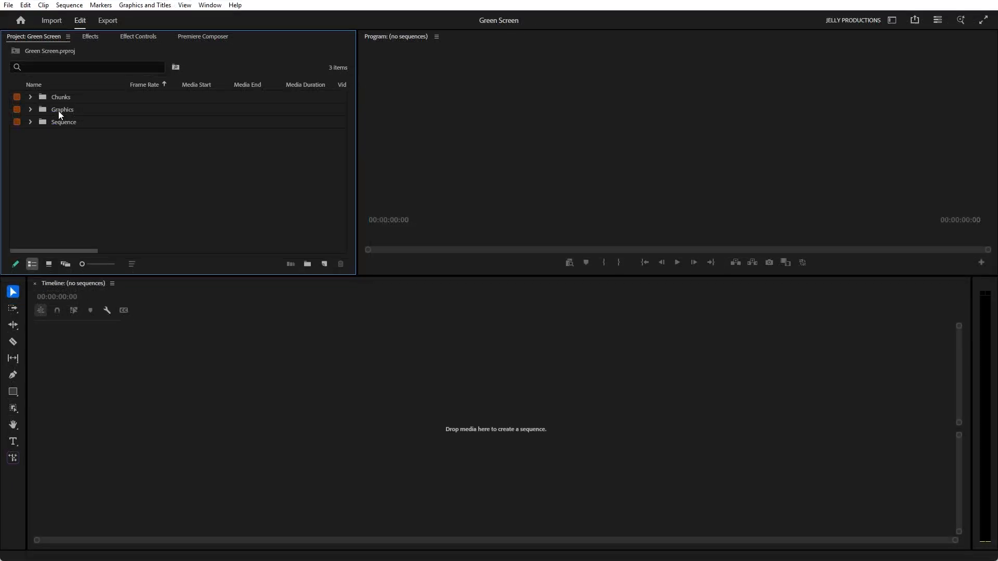
Step: Create a sequence named Green Screen from the HD 1080p 25 fps preset and move it into the Sequence bin
click(10, 6)
mouse_move(16, 17)
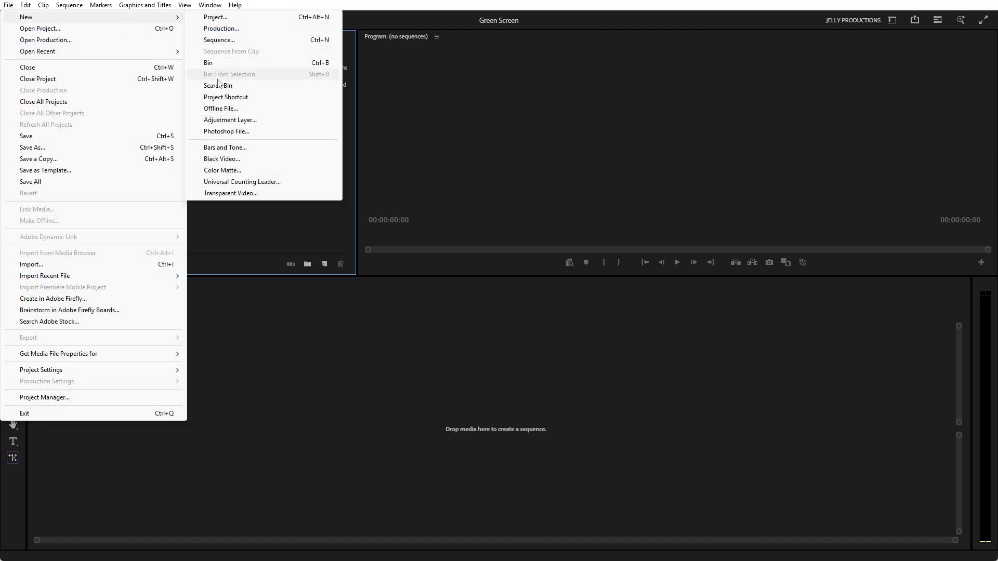
click(227, 41)
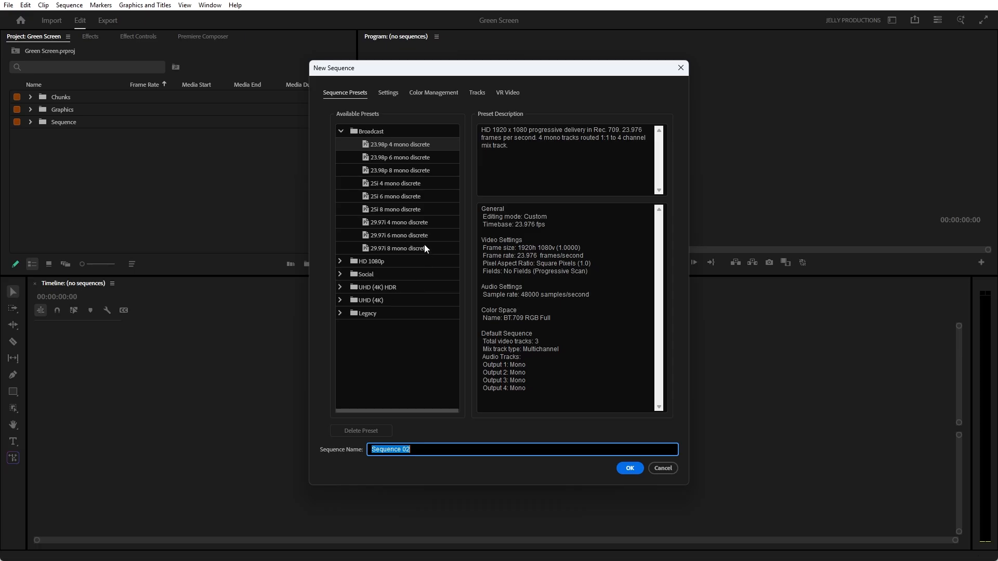
click(339, 261)
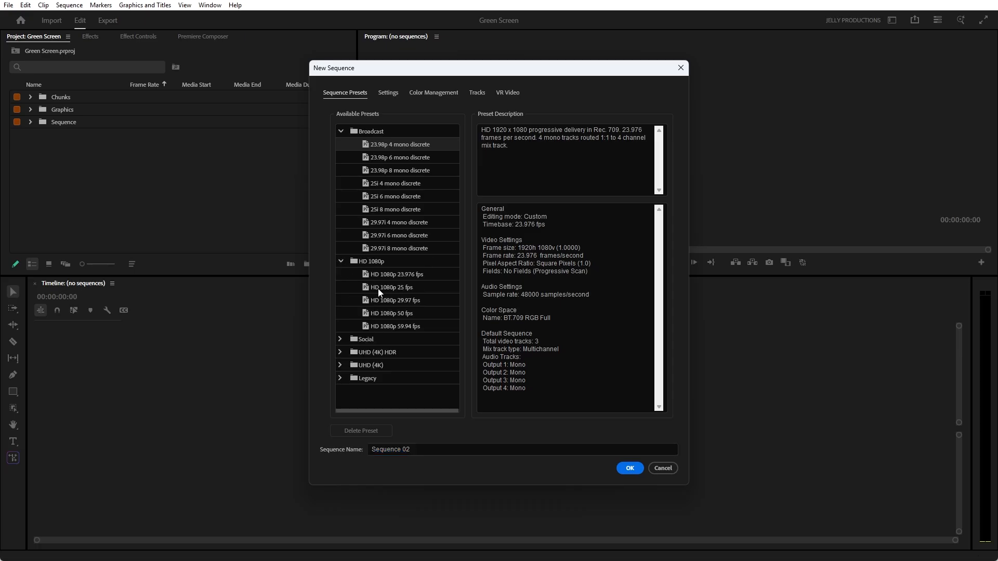
click(379, 290)
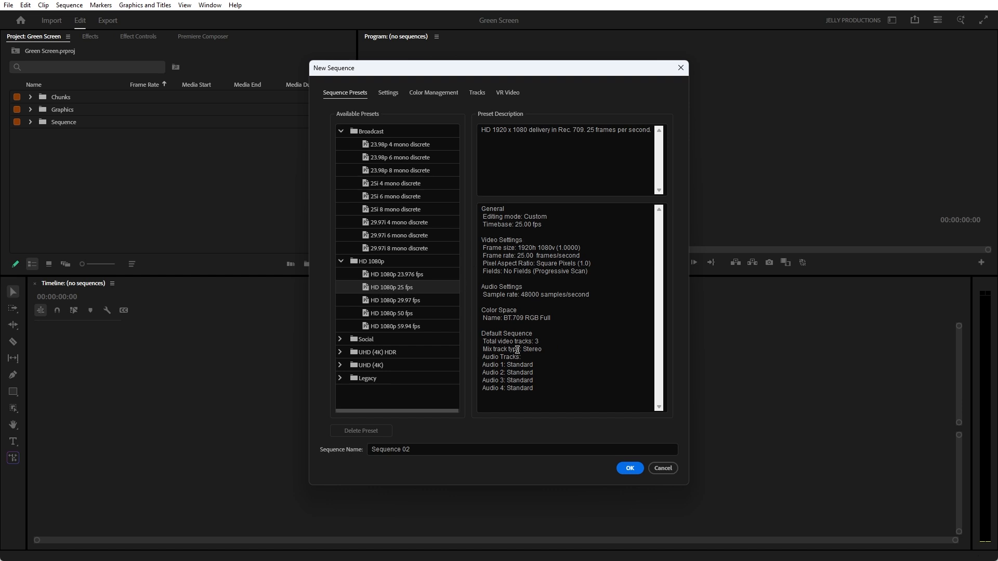
triple_click(436, 450)
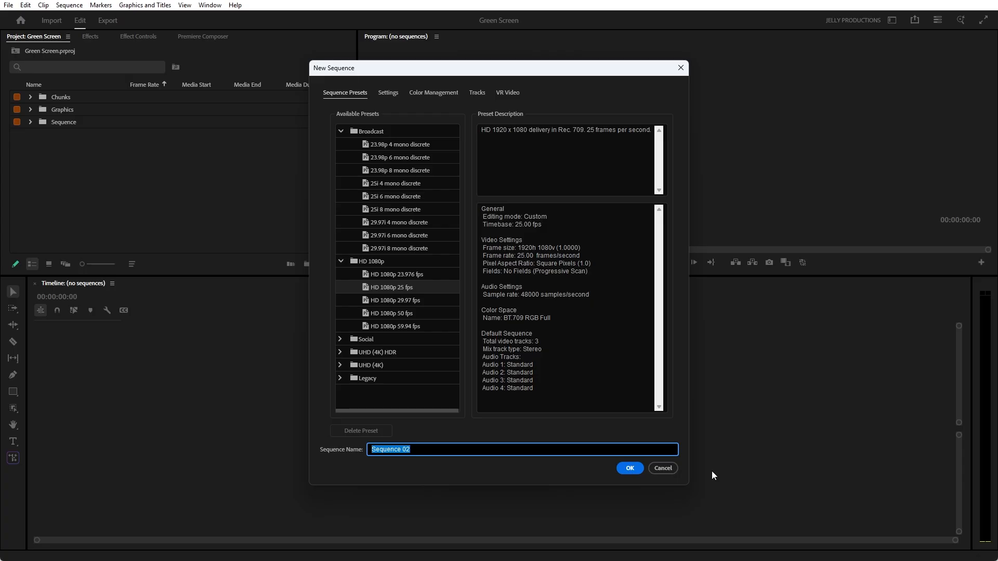
text(Green Screen)
click(628, 469)
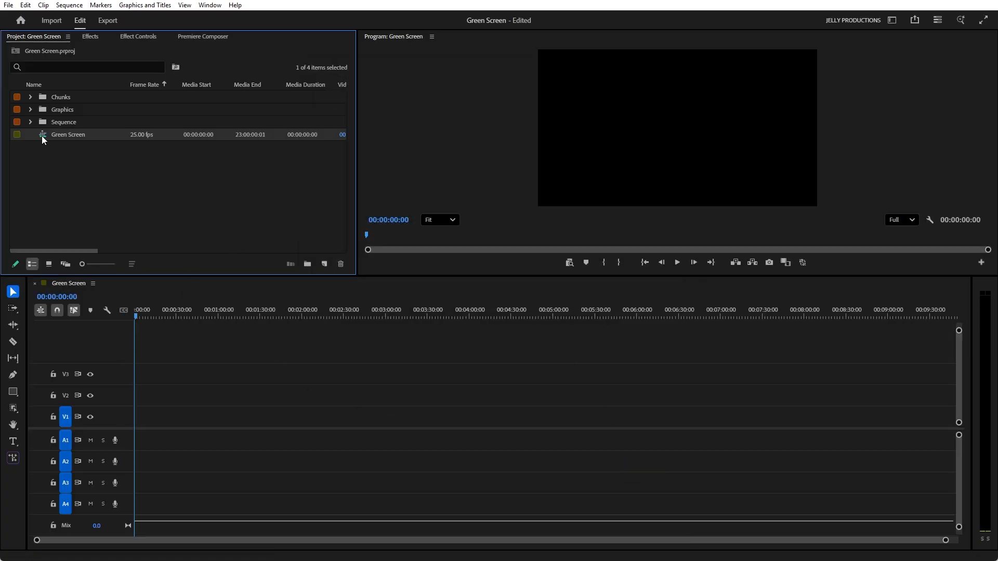
drag(41, 136, 45, 123)
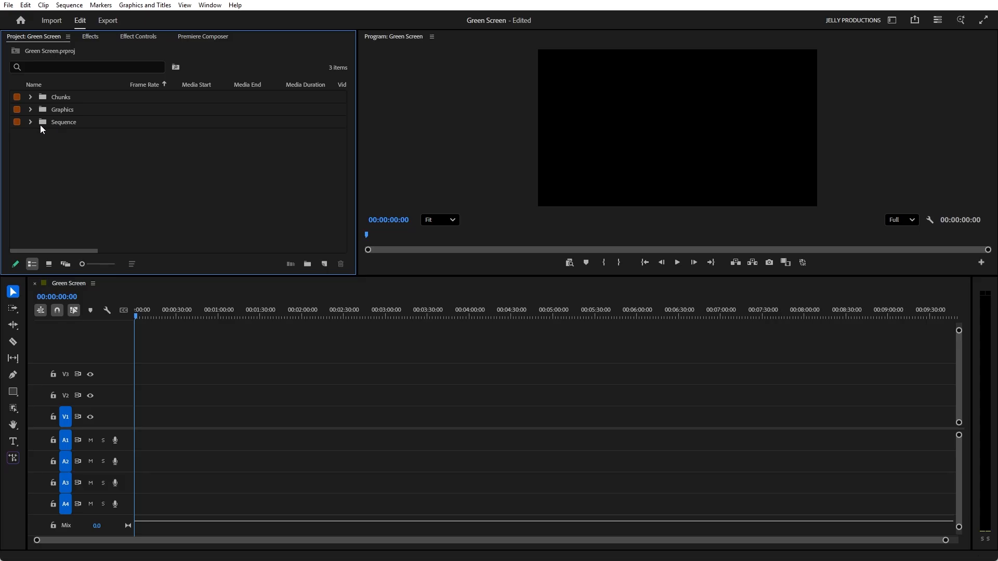
Step: Expand the Chunks bin and preview the 6th September clip in the source monitor, scrubbing through its footage
click(31, 98)
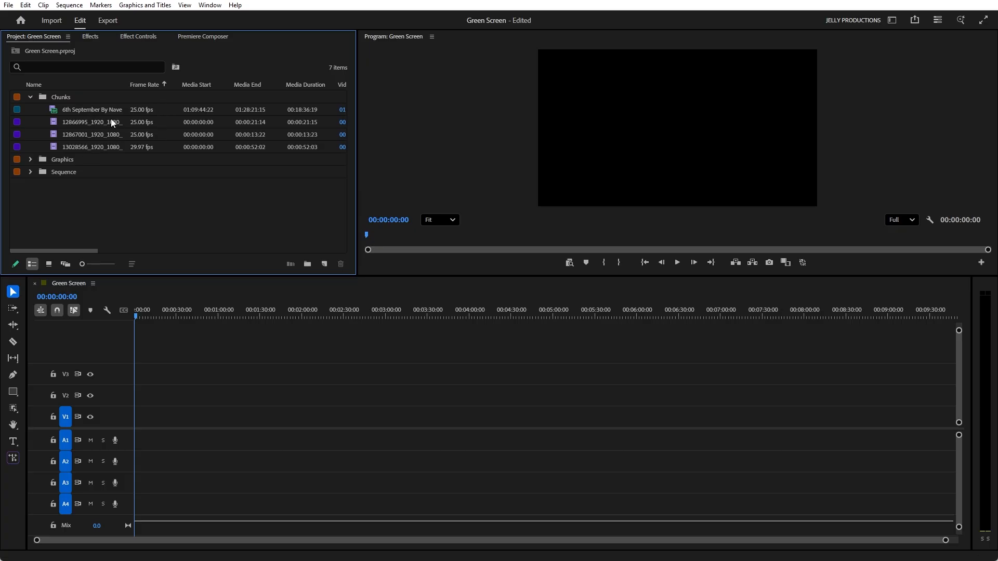
click(98, 148)
key(Up)
key(Up)
key(Up)
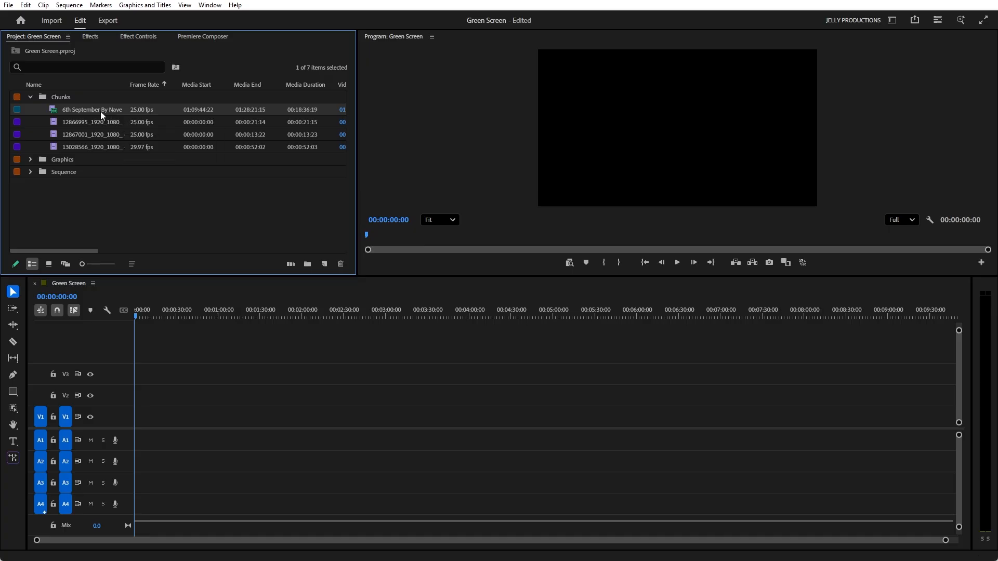
double_click(52, 113)
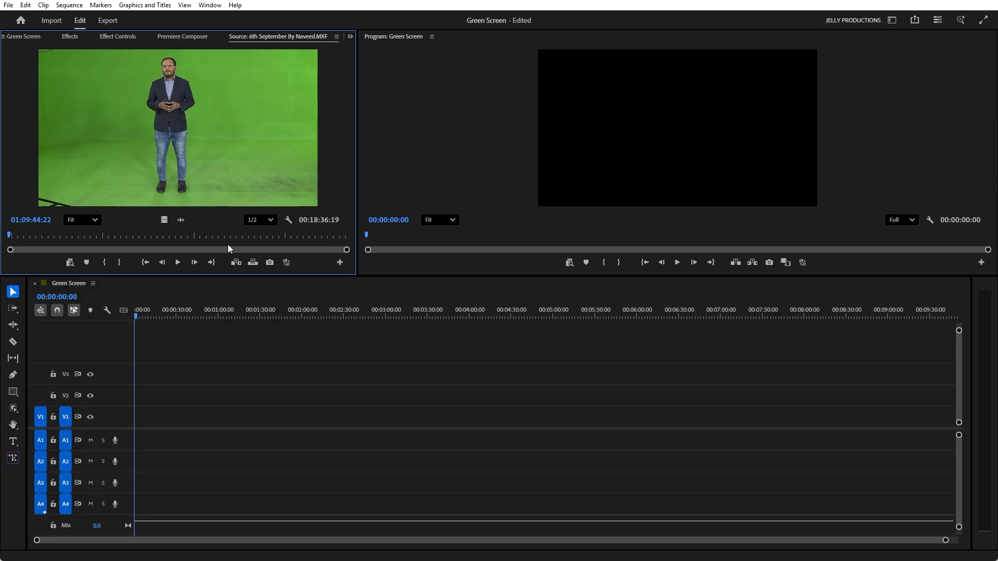
drag(90, 234, 218, 233)
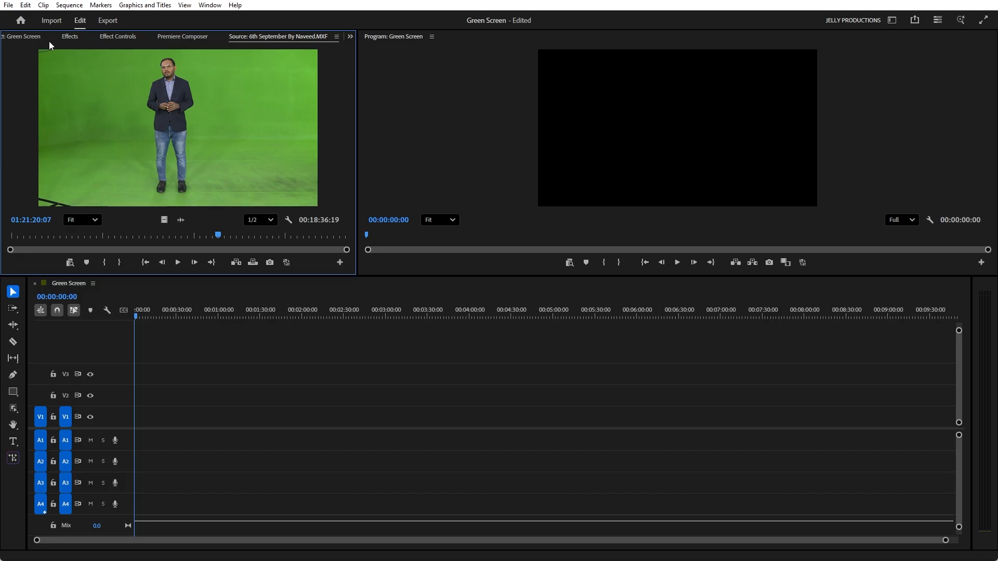
Step: Preview the other three Chunks clips one after another, scrubbing through 12866995, 12867001 and 13028566
click(32, 37)
double_click(68, 122)
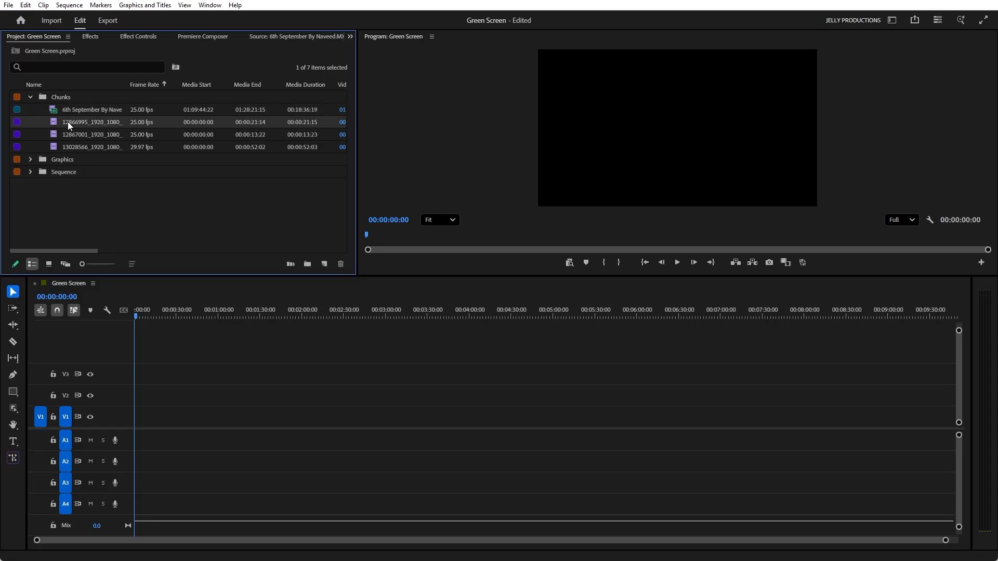
drag(126, 238, 196, 233)
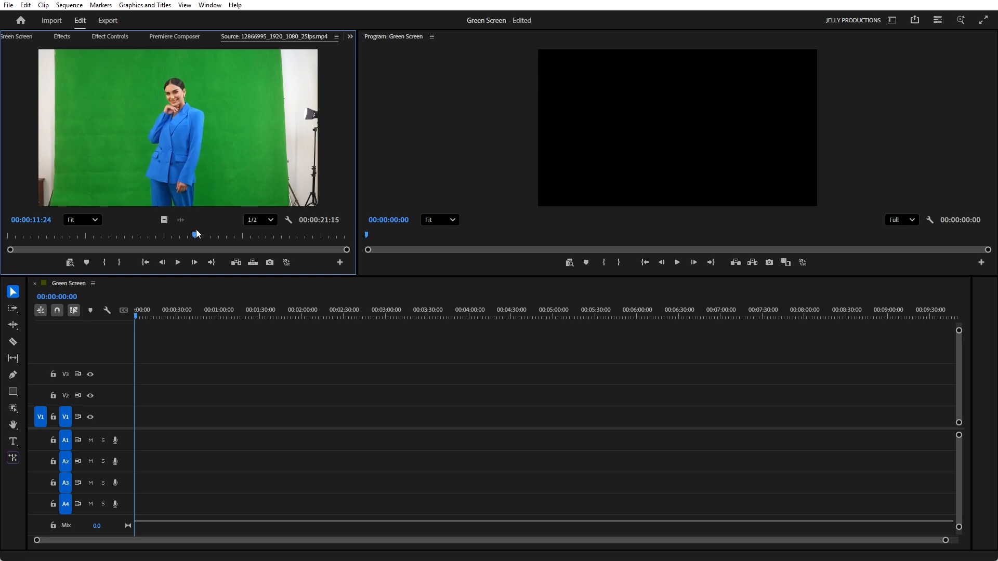
click(21, 37)
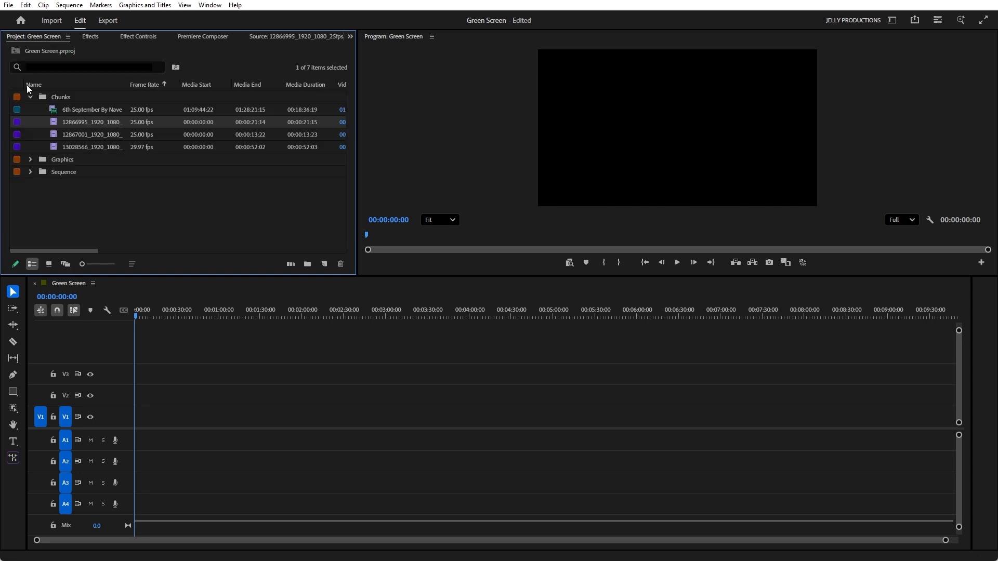
double_click(58, 134)
drag(52, 232, 241, 235)
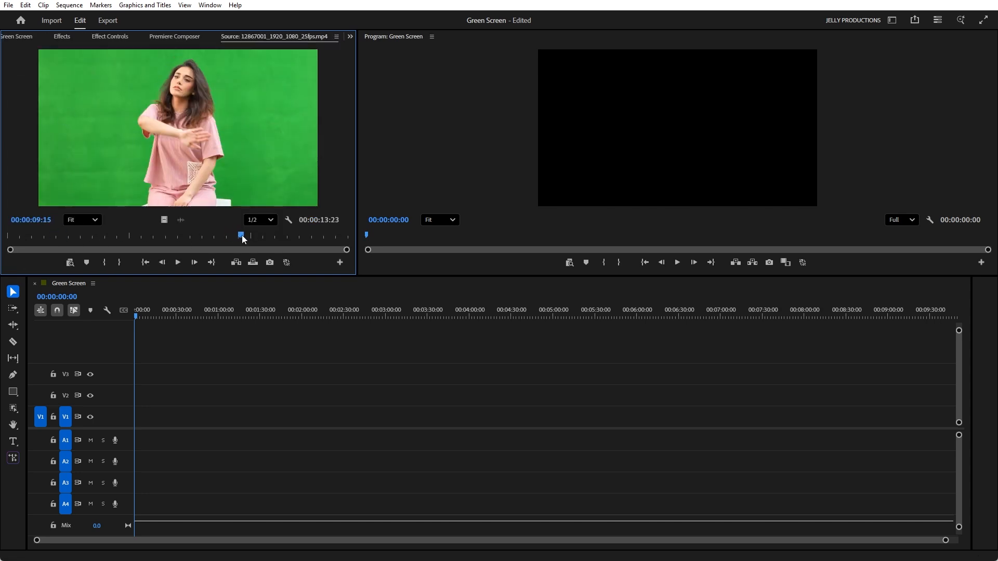
click(22, 35)
double_click(57, 146)
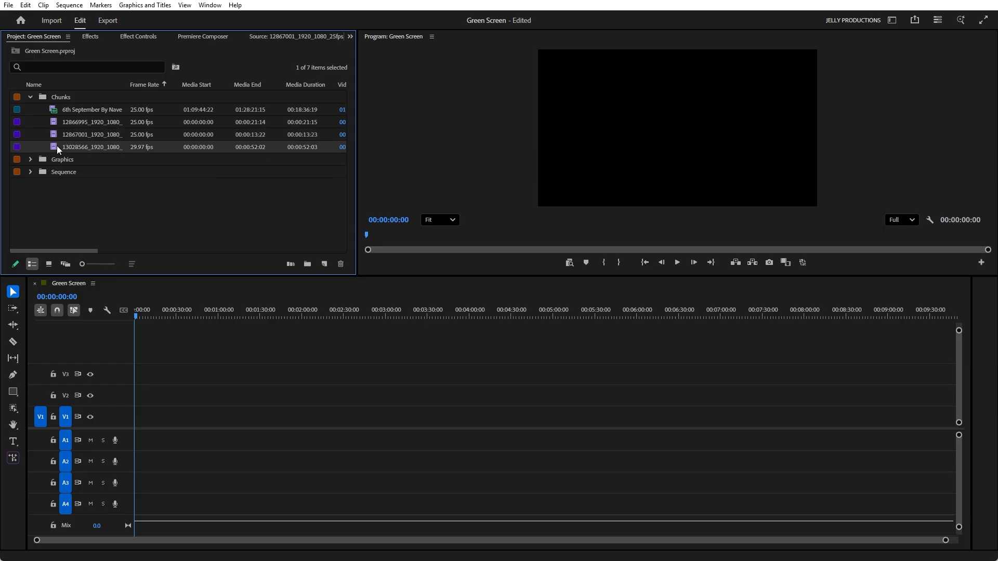
drag(58, 234, 198, 235)
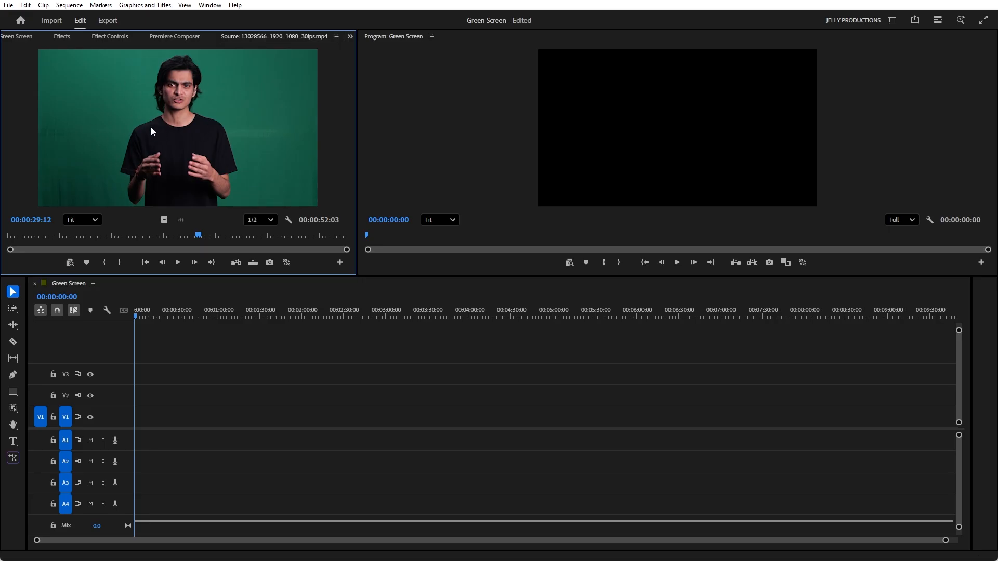
click(22, 36)
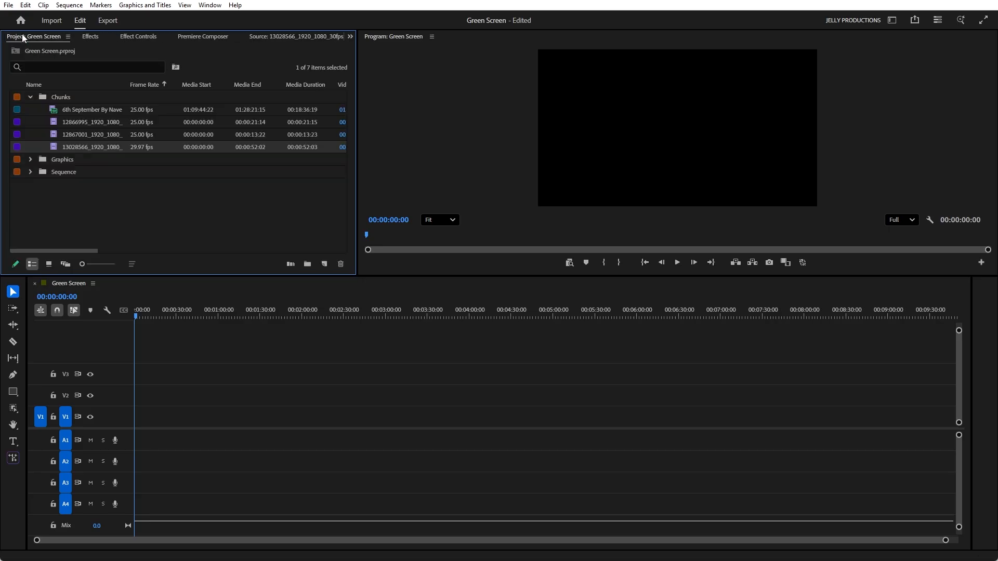
Step: Place the 6th September clip at the start of track V1, keeping the existing sequence settings
click(71, 109)
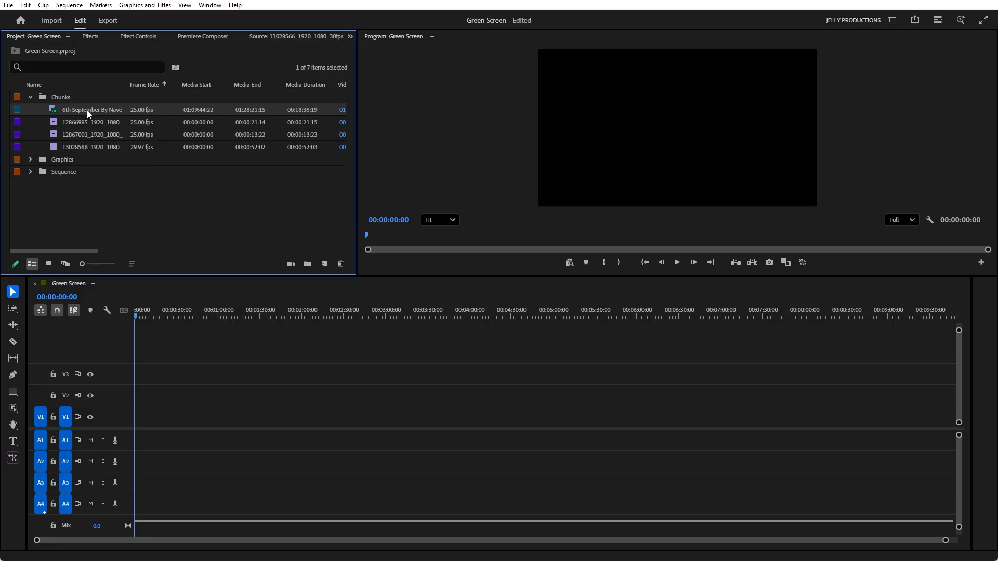
drag(96, 110, 134, 417)
click(548, 326)
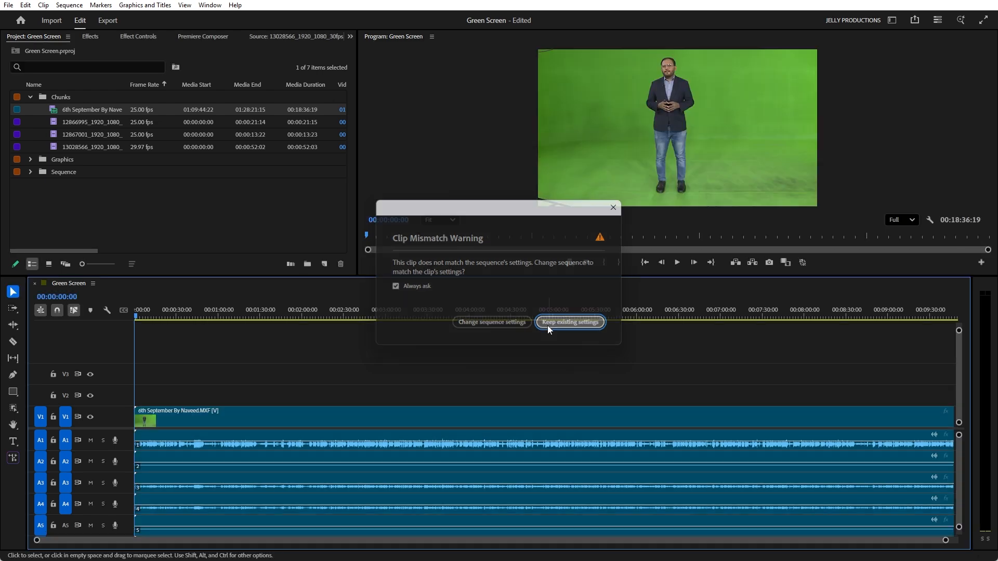
Step: Unlink the 6th September clip's audio from its video and delete all of its audio clips from the timeline
key(backslash)
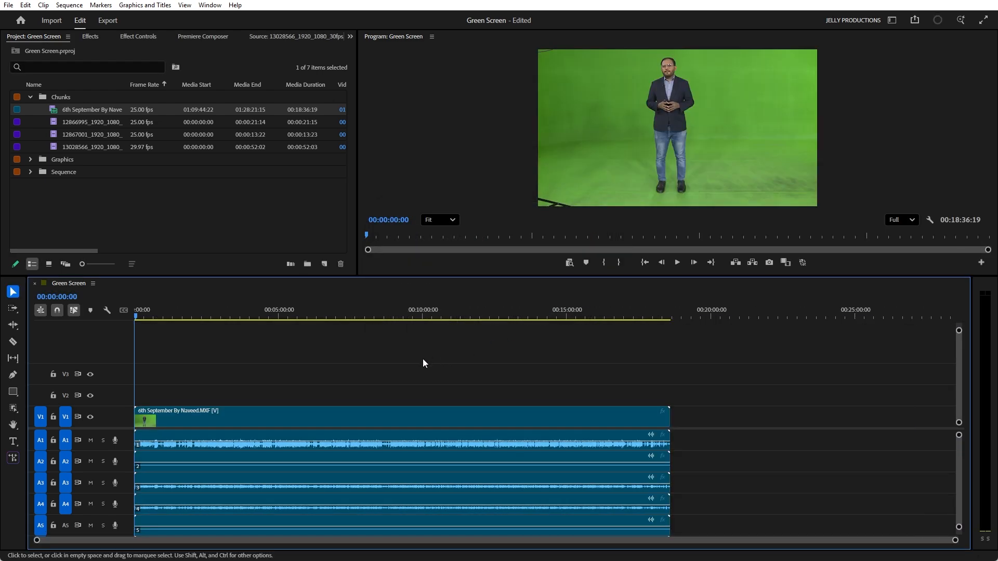
right_click(382, 425)
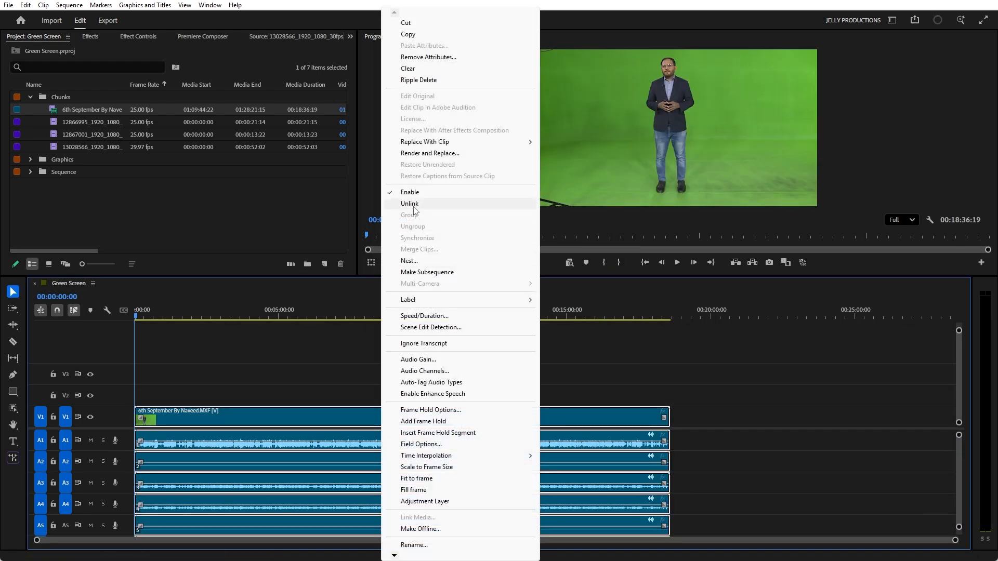
click(410, 203)
drag(705, 445, 486, 557)
key(Delete)
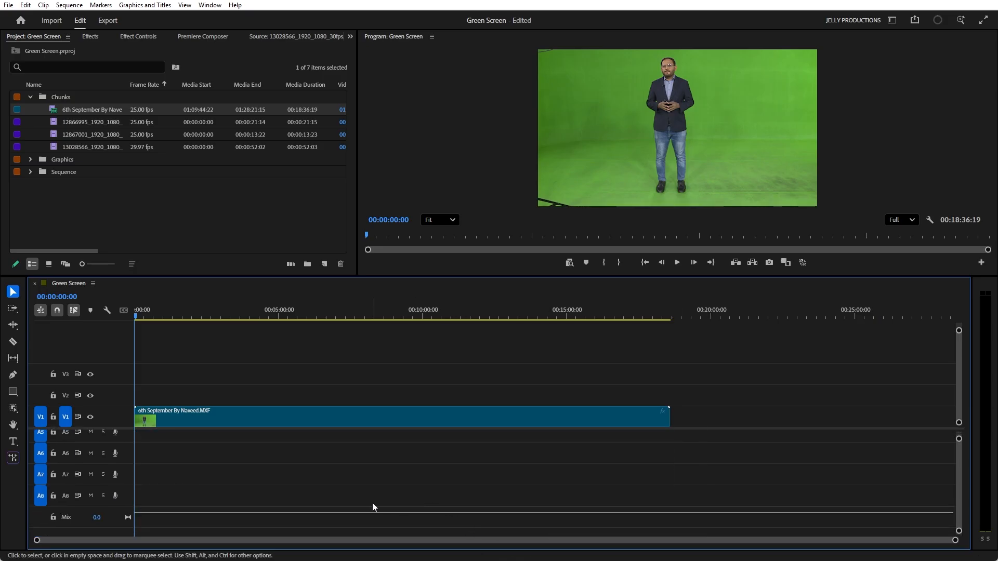
Step: Delete all empty video and audio tracks from the Green Screen sequence
scroll(372, 503, up, 4)
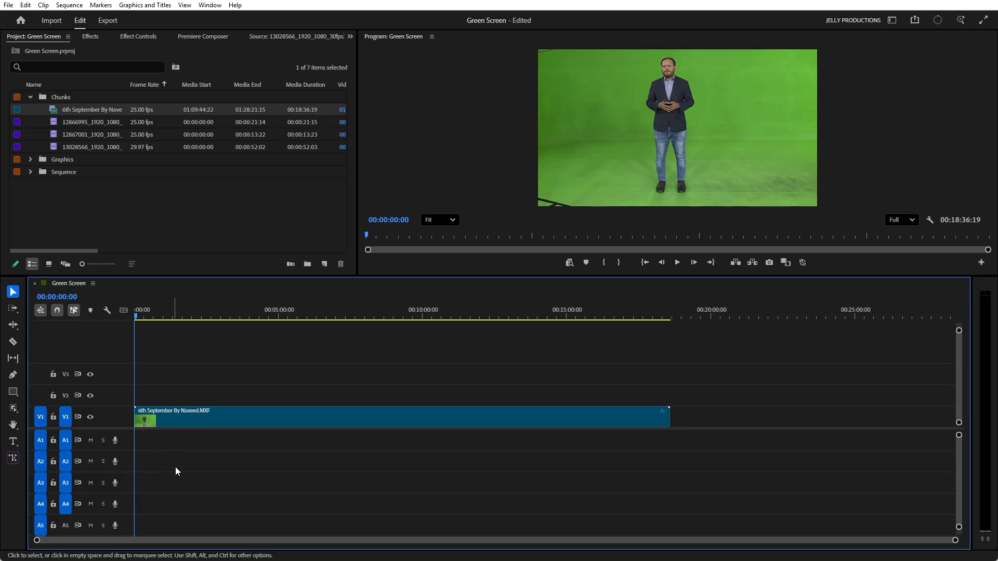
right_click(124, 447)
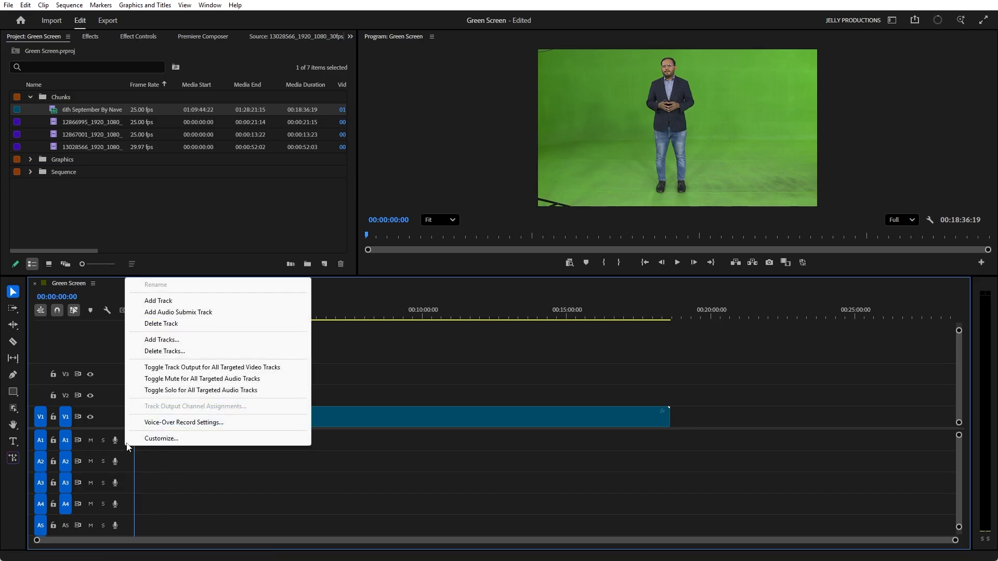
click(169, 352)
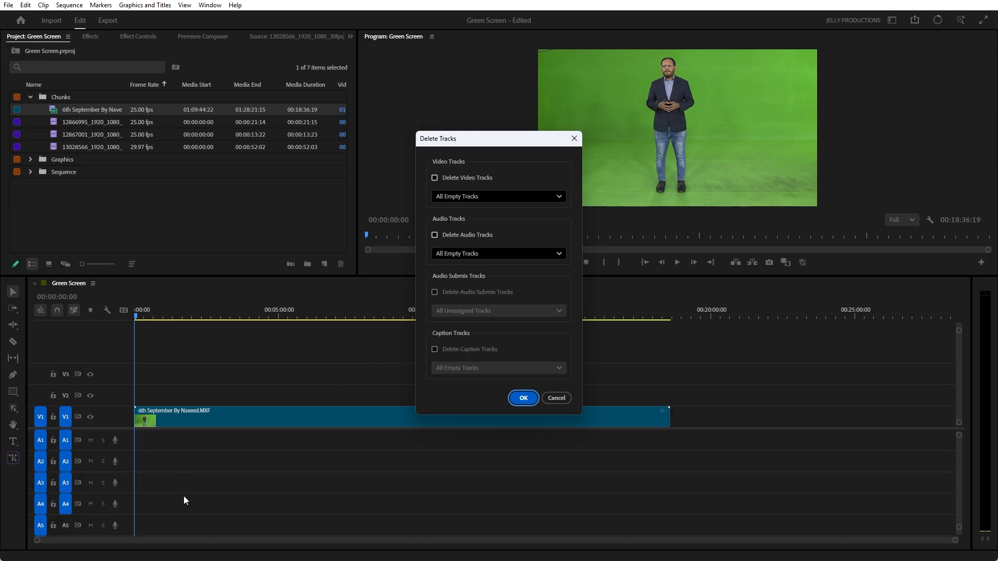
click(456, 236)
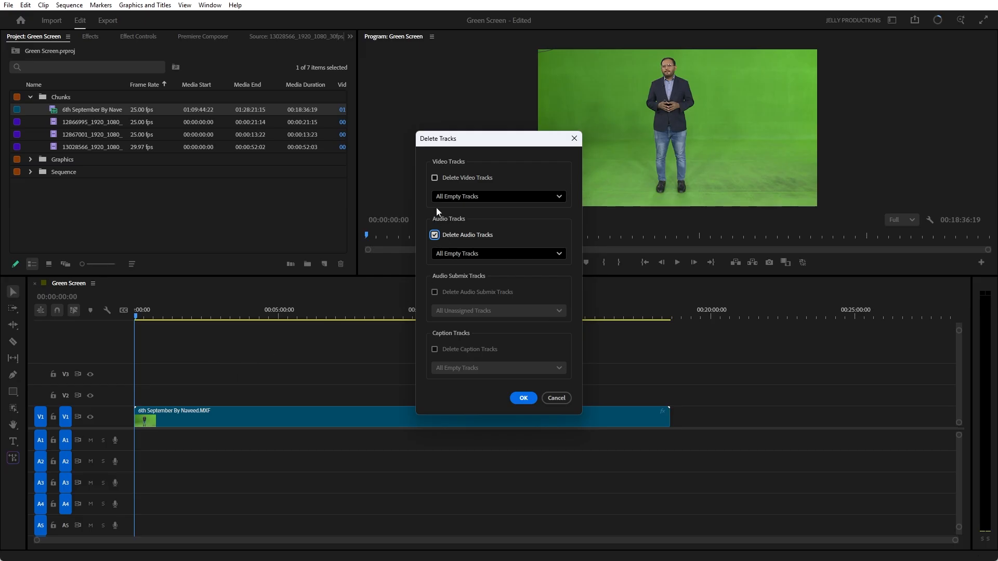
click(455, 178)
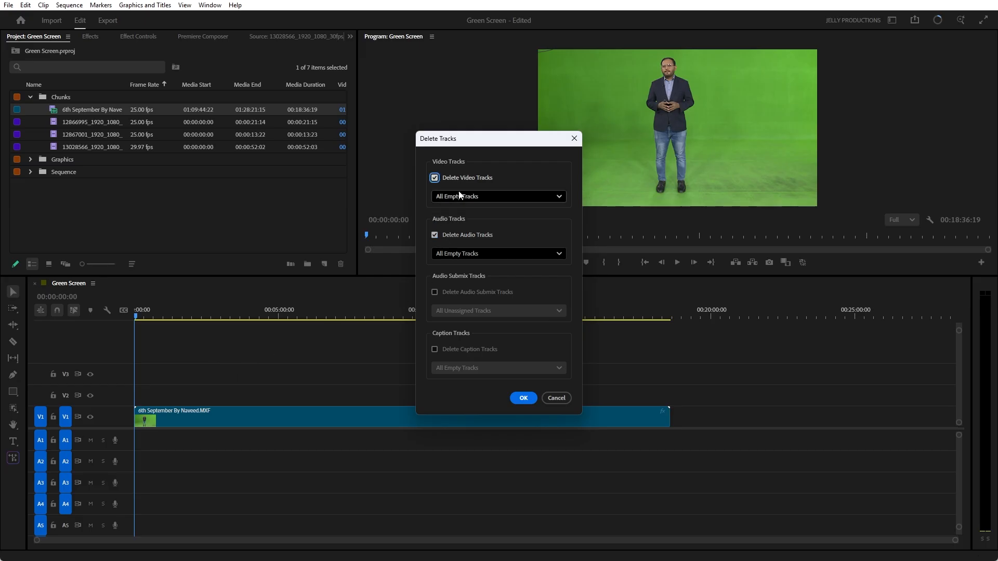
click(524, 398)
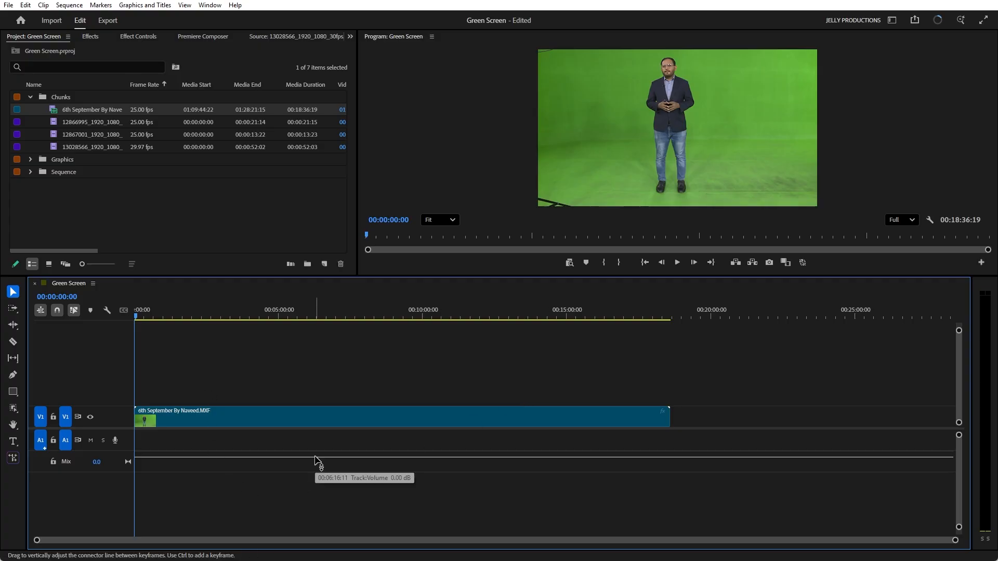
Step: Move the playhead to 00:02:03:08 in the sequence and collapse the Chunks bin
click(190, 312)
drag(190, 311, 193, 311)
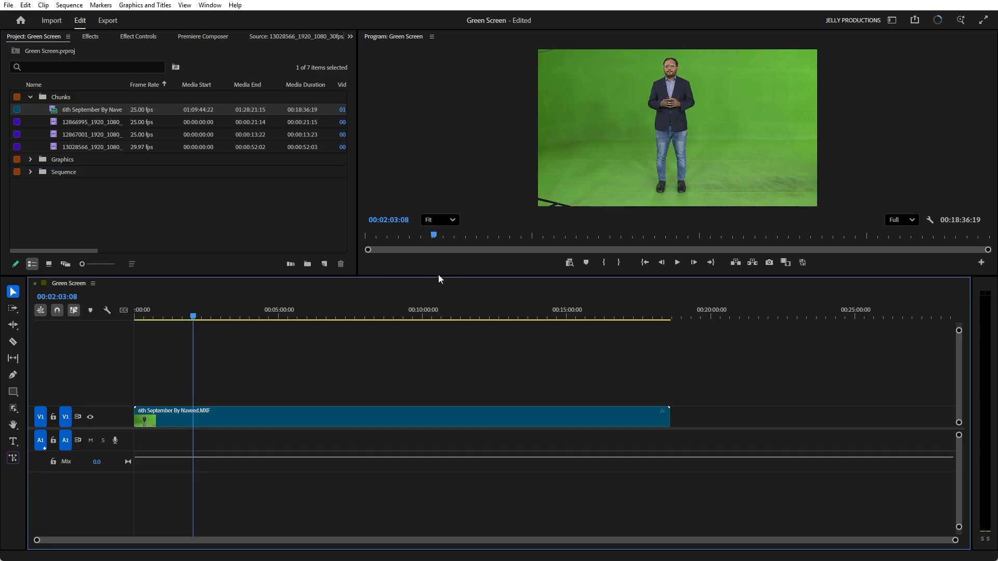
click(30, 97)
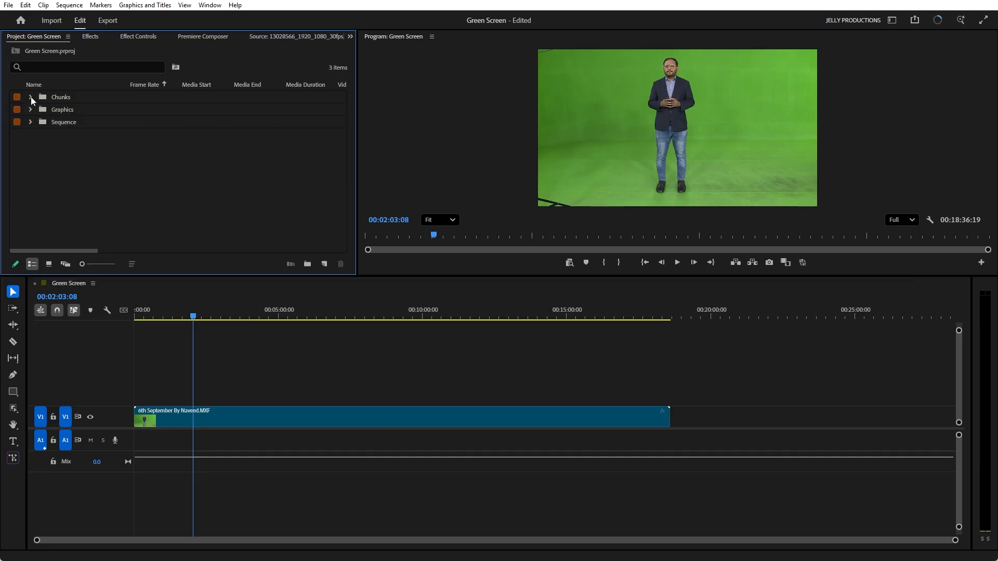
Step: Find the Ultra Key effect, apply it to the 6th September clip on V1, and bring its settings into view
click(229, 416)
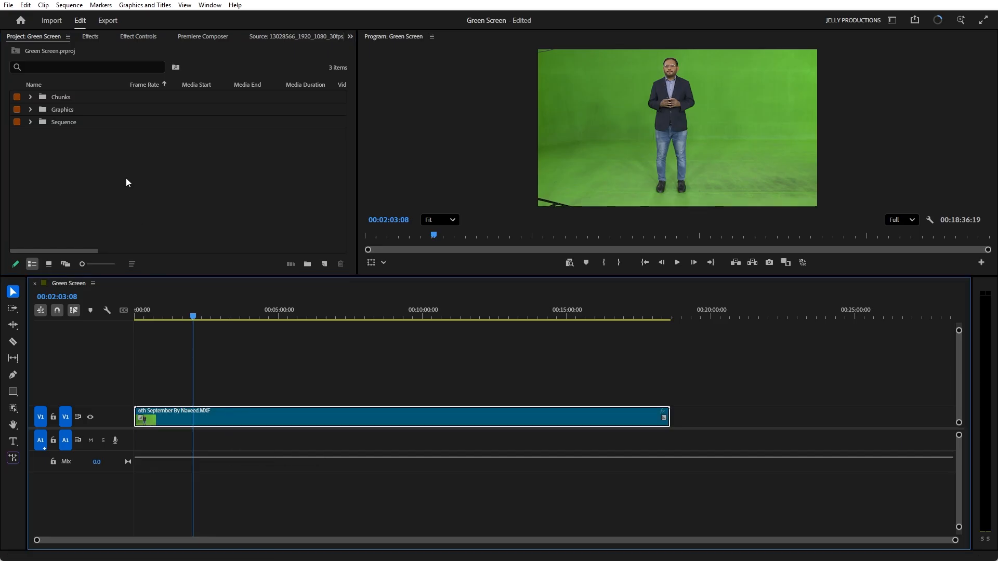
click(91, 38)
click(42, 54)
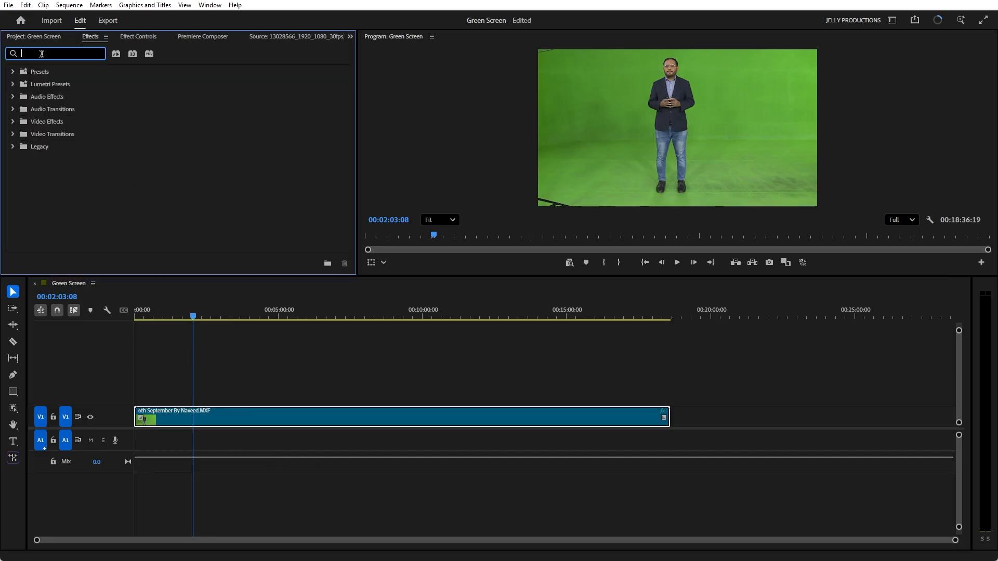
text(ultra)
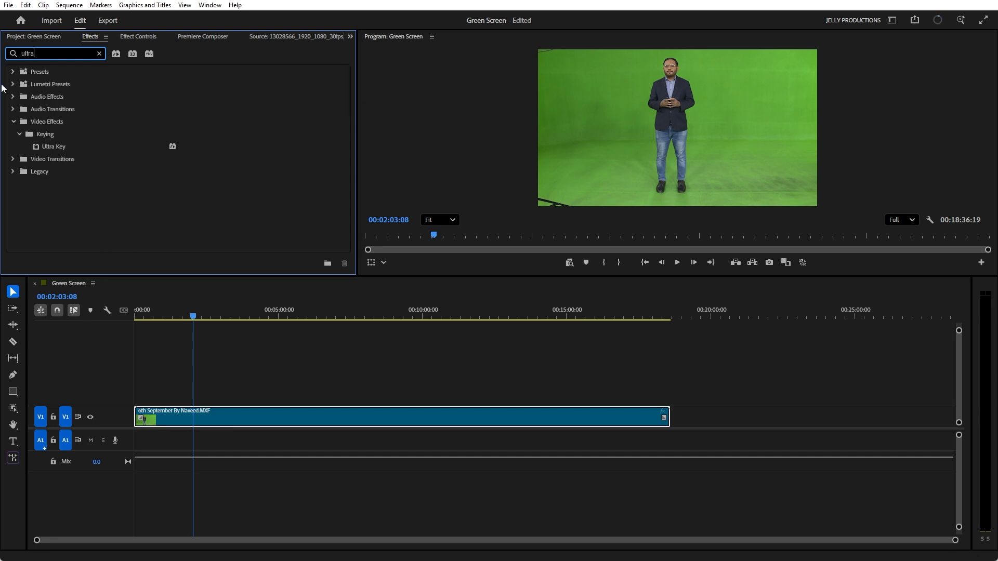
drag(49, 148, 271, 418)
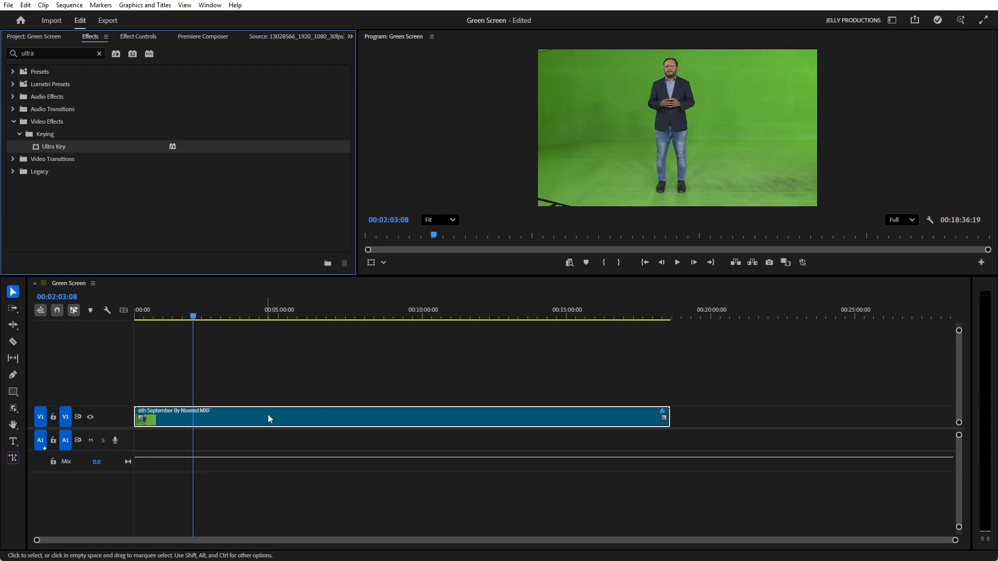
click(144, 36)
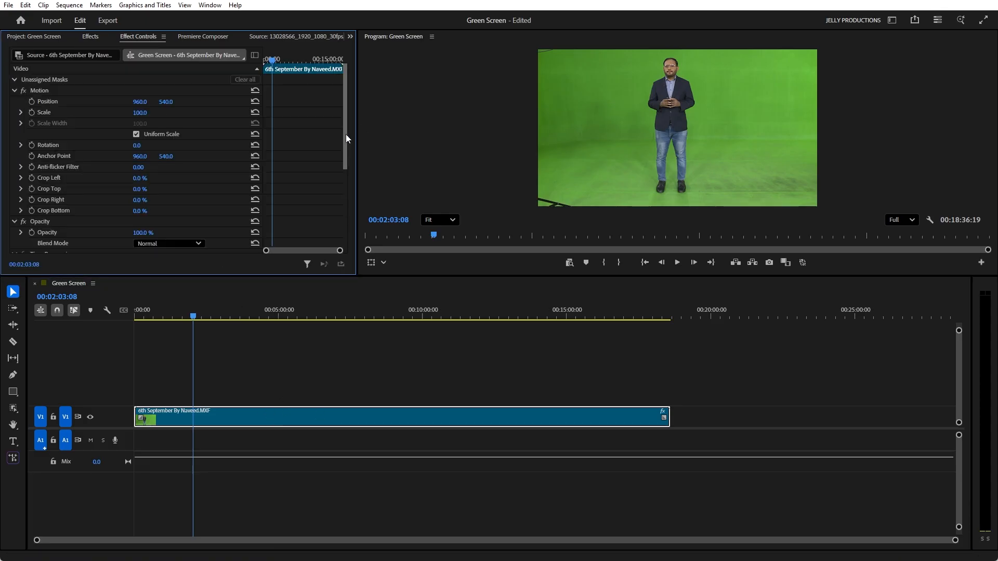
drag(345, 134, 333, 222)
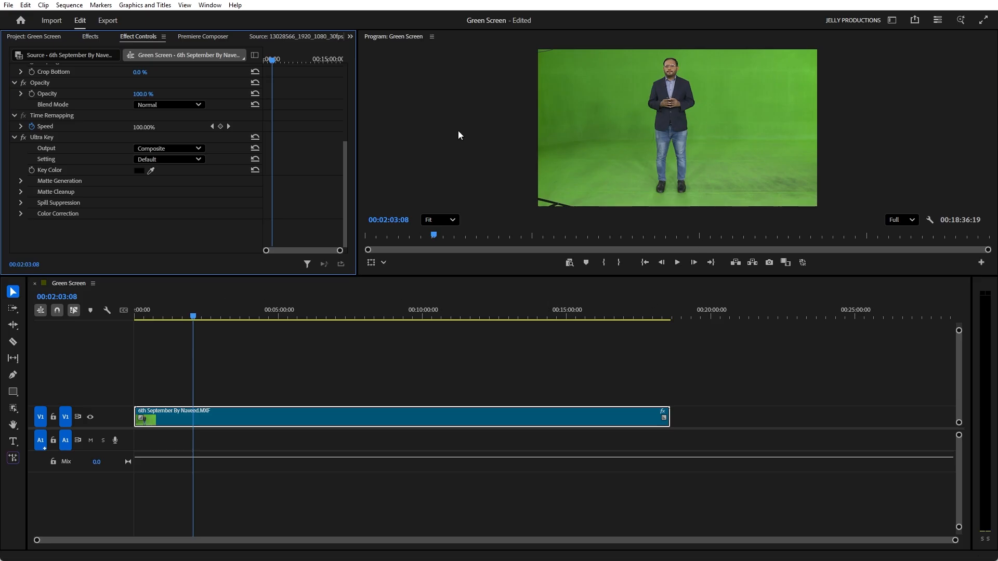
Step: Dock the Program monitor as a full-height panel beside the timeline and save the layout as a new workspace named Jelly Green Screen
click(377, 39)
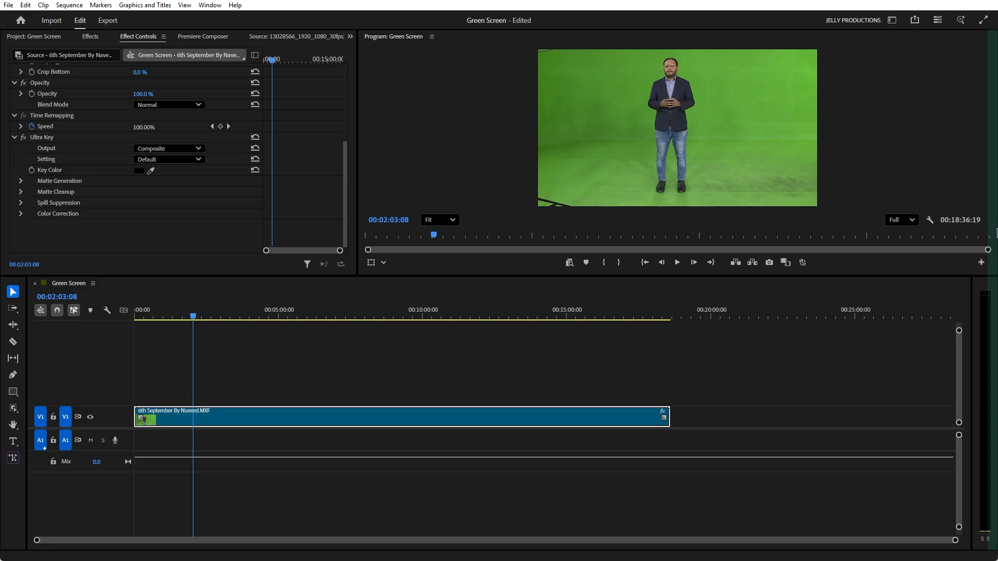
drag(997, 232, 997, 232)
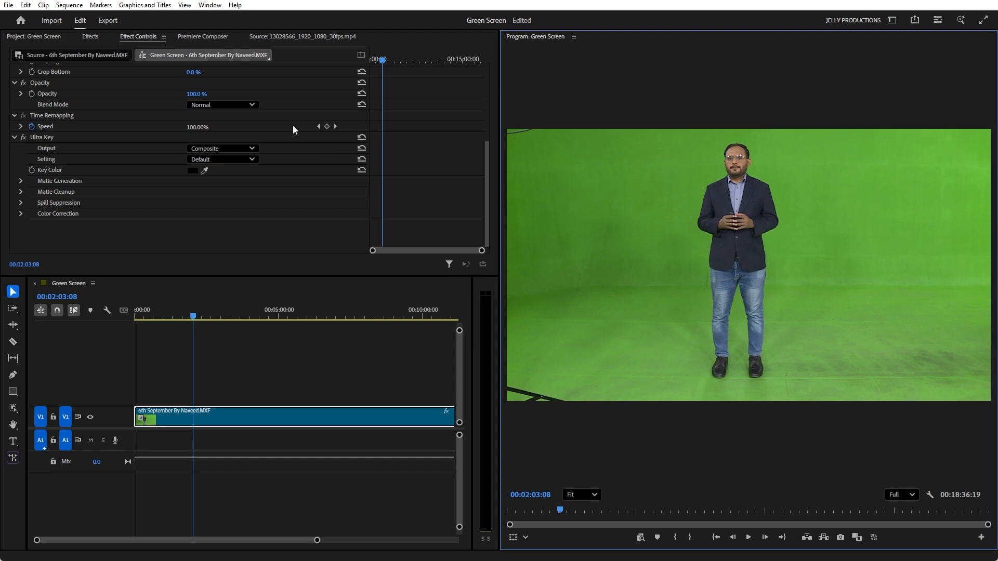
click(210, 5)
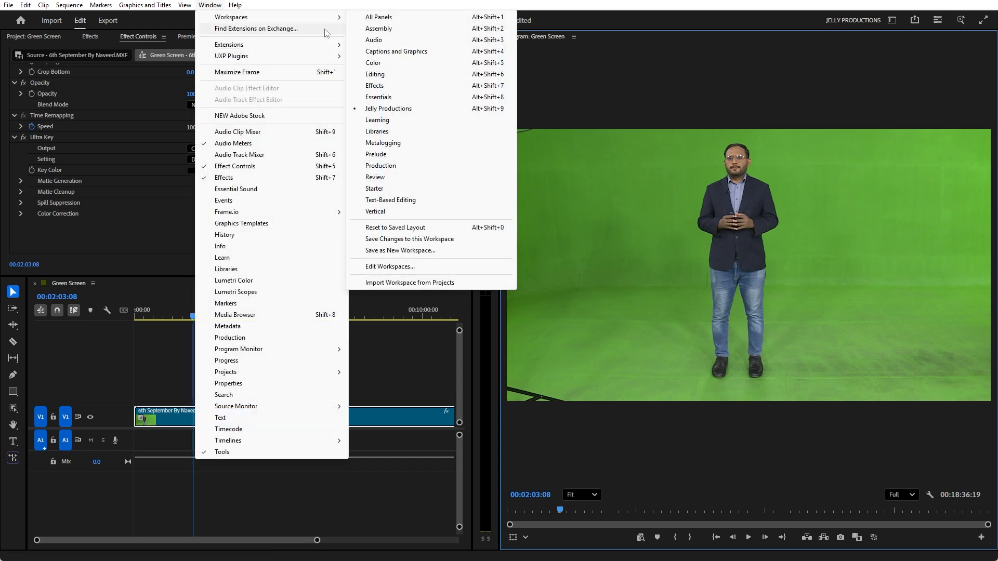
click(414, 252)
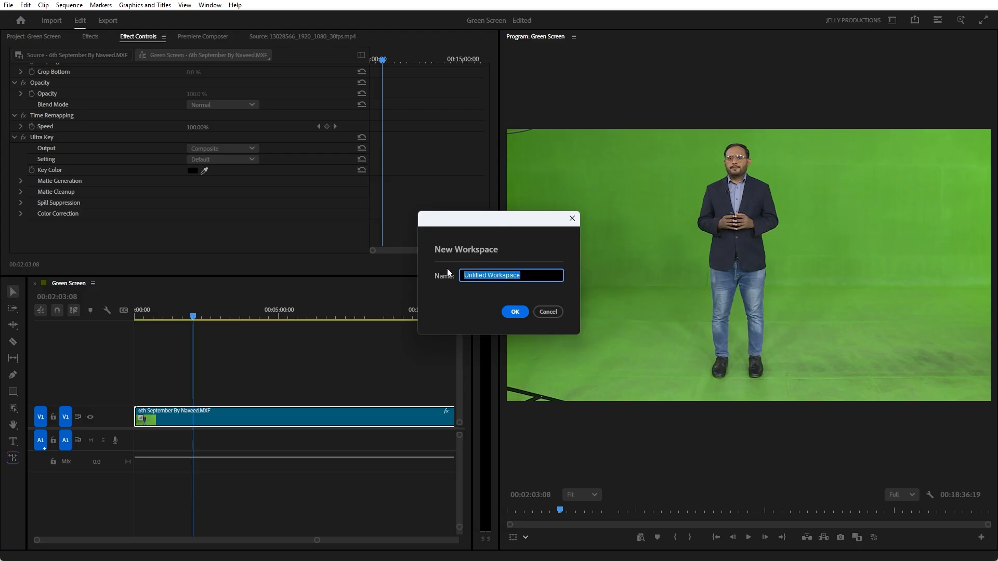
text(Jelly Green Screen)
click(520, 314)
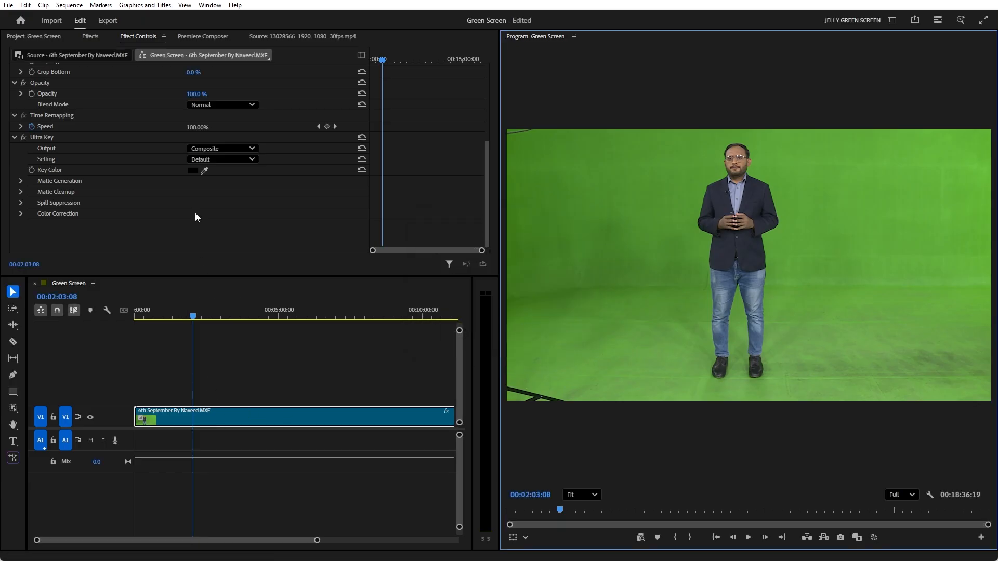
Step: Sample the Ultra Key's key color from the green backdrop close to the presenter's legs
click(204, 171)
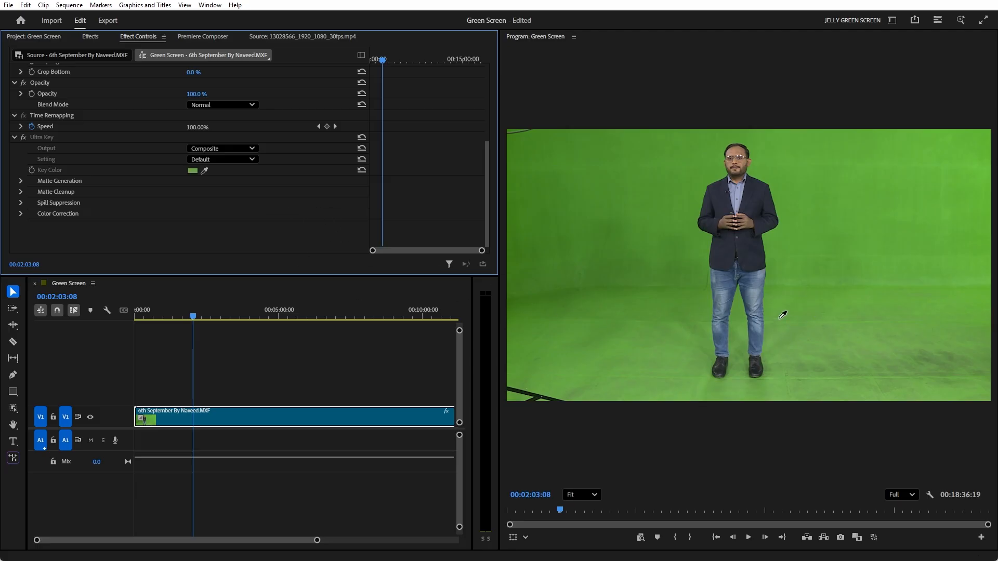
click(724, 157)
click(706, 310)
click(710, 337)
click(772, 356)
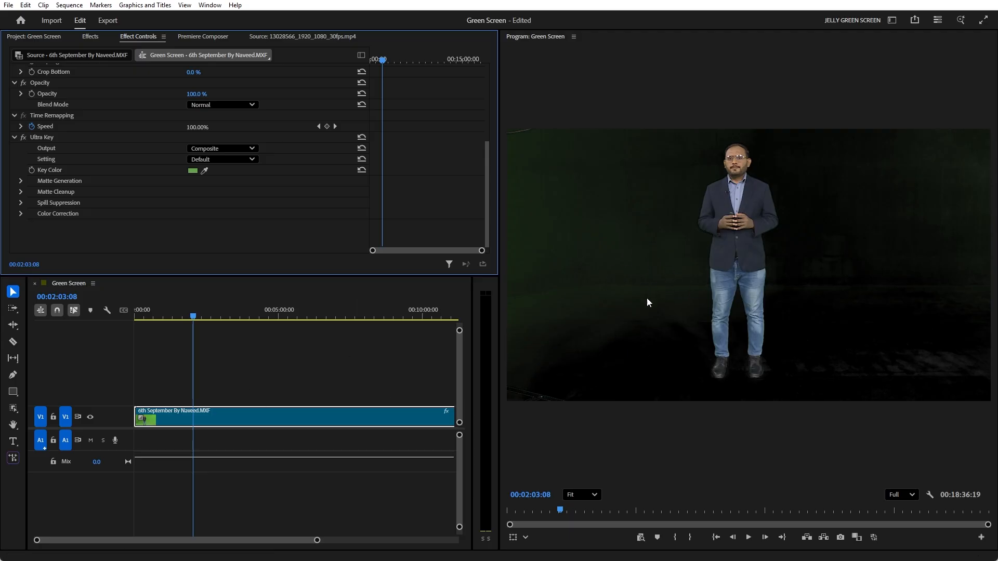
Step: Move the 6th September clip up to track V2 and place large.jpg from the Graphics bin at the start of V1
drag(236, 413, 242, 393)
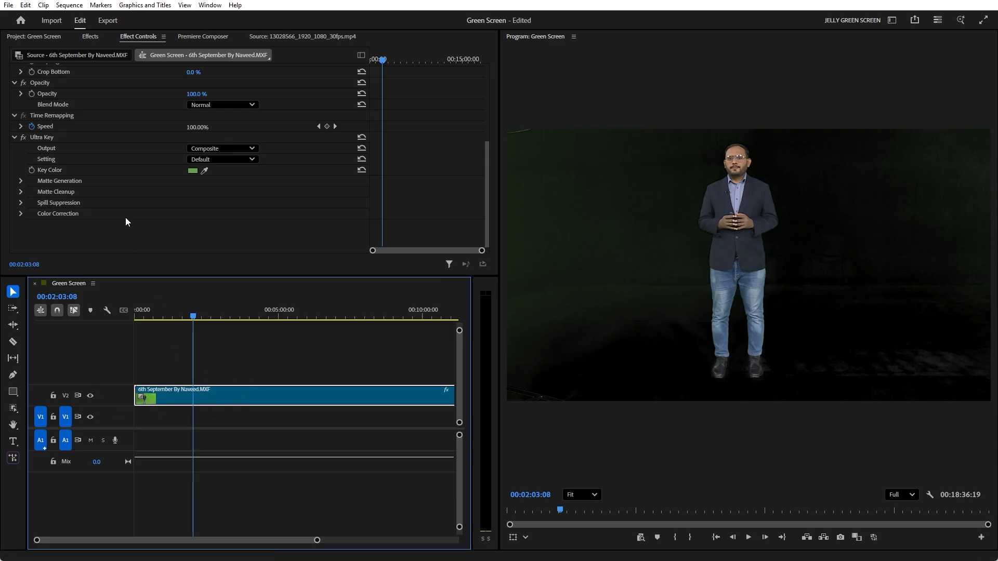
click(51, 40)
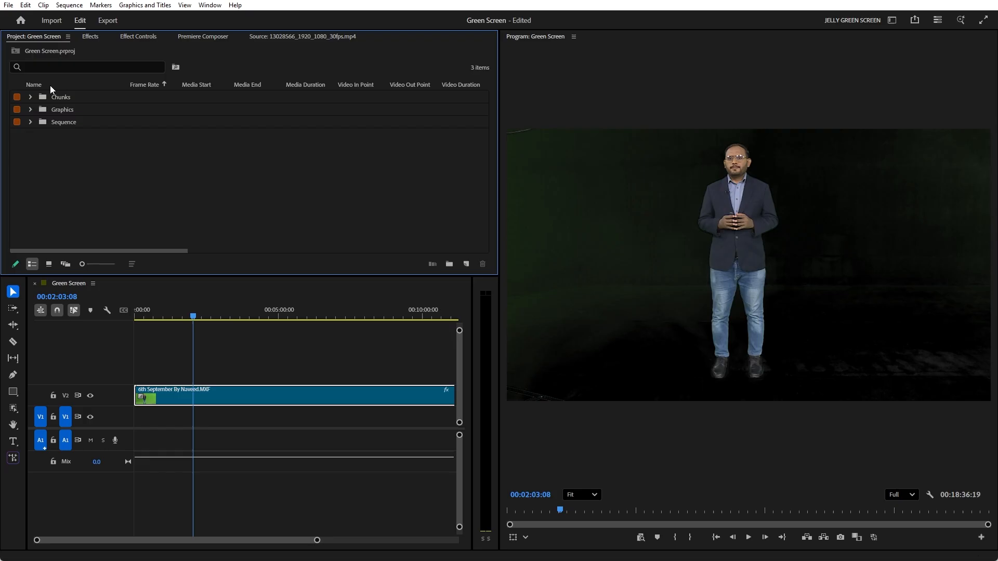
click(30, 110)
click(63, 121)
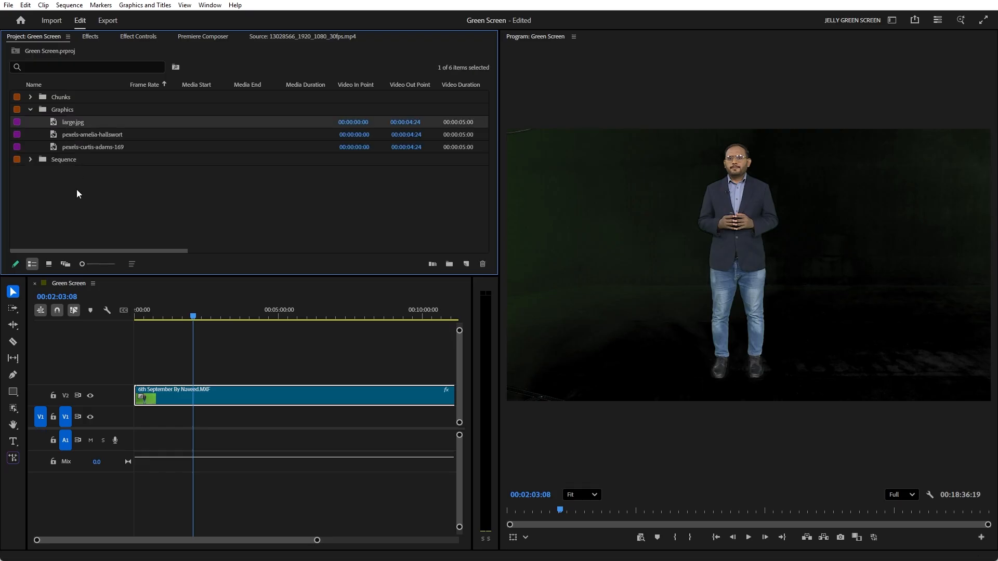
click(49, 264)
click(155, 119)
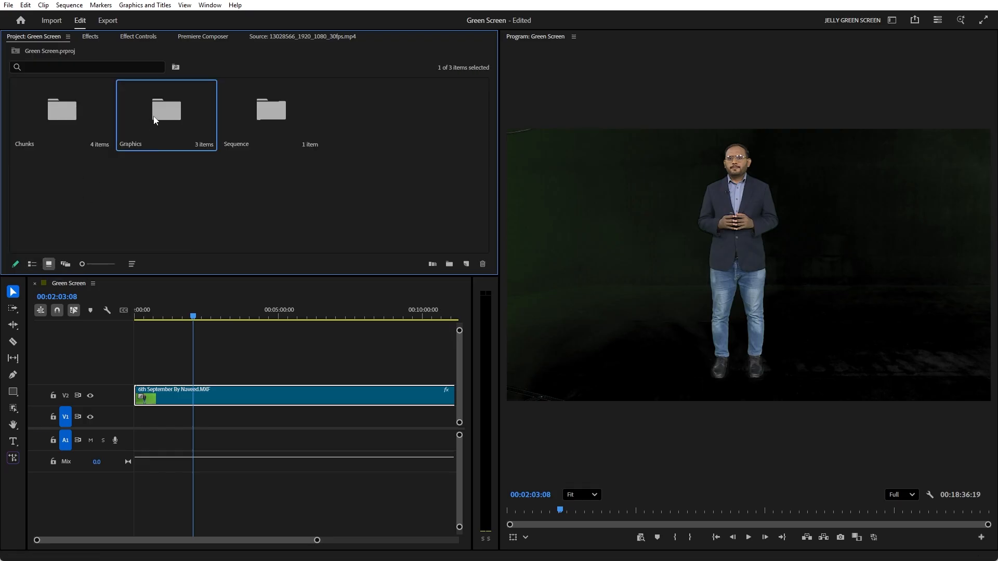
double_click(154, 120)
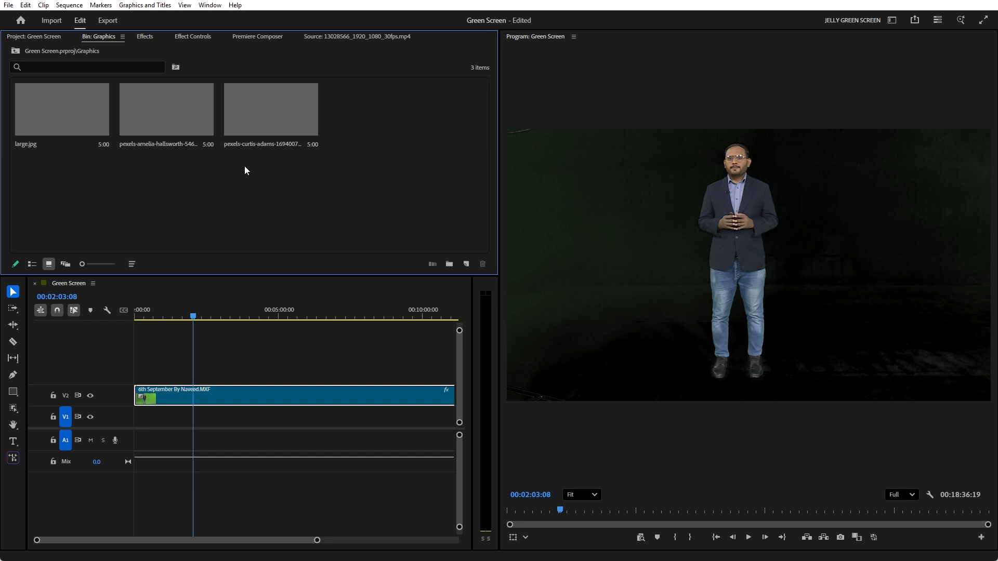
drag(68, 123, 139, 422)
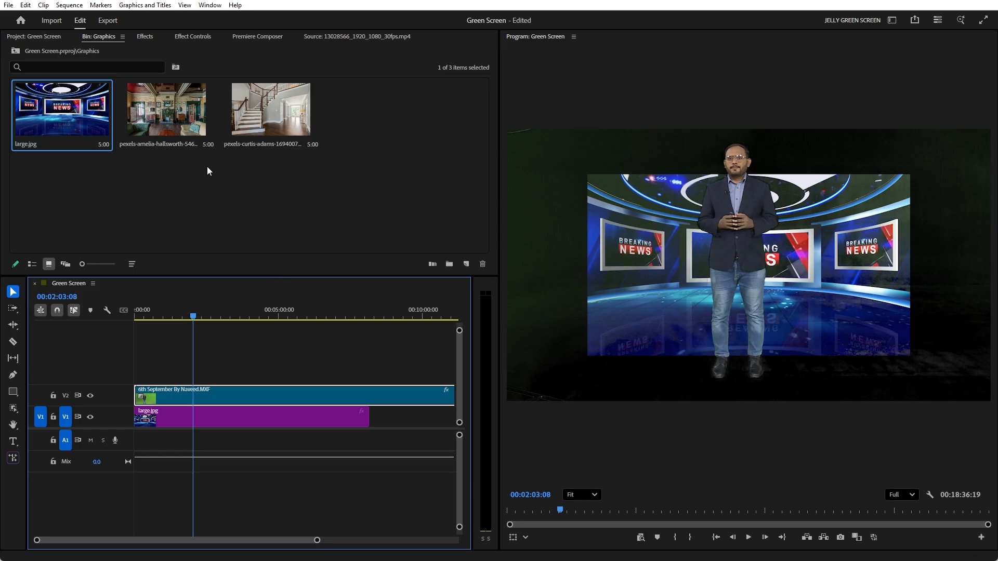
Step: Return the project to list view and fit the large.jpg background clip on V1 to the frame
click(42, 37)
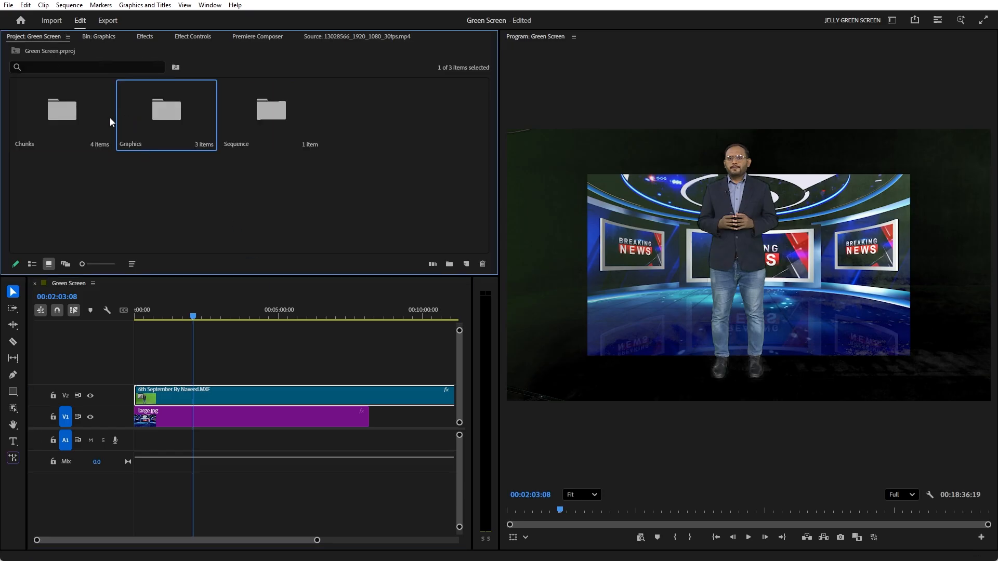
click(33, 264)
right_click(258, 420)
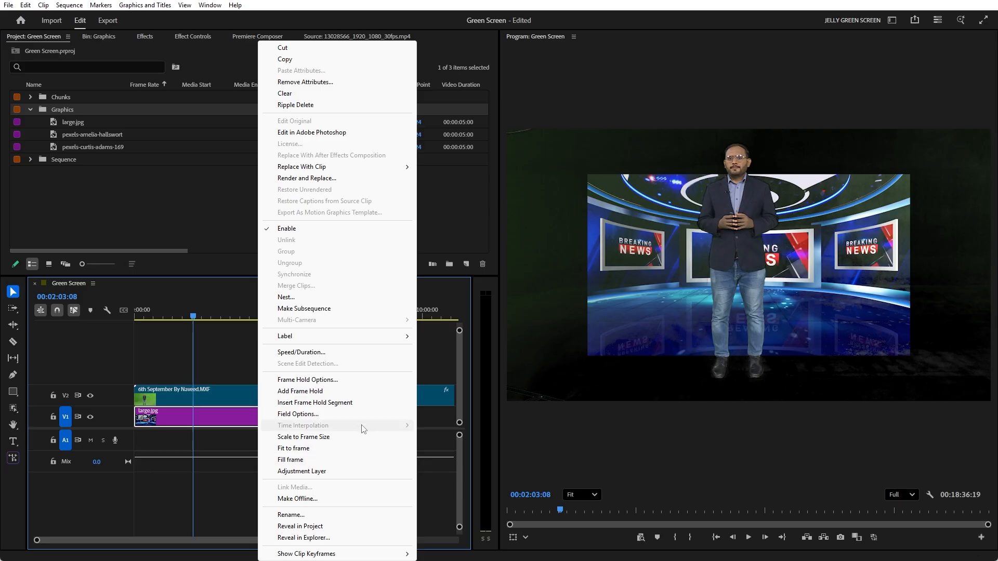
click(344, 450)
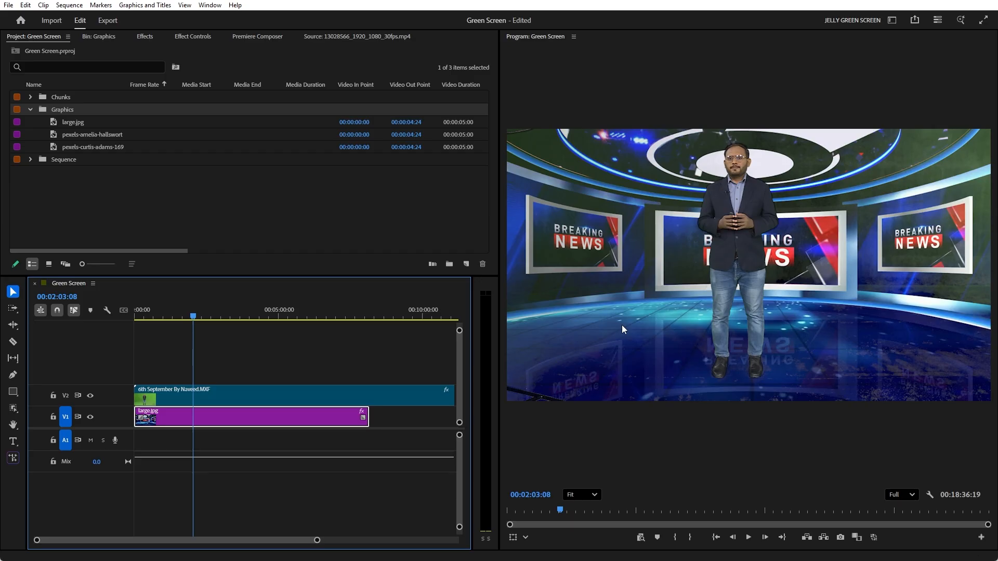
Step: Set the 6th September clip's scale to 70 and its position to 903, 635 so the presenter stands on the studio floor
click(263, 390)
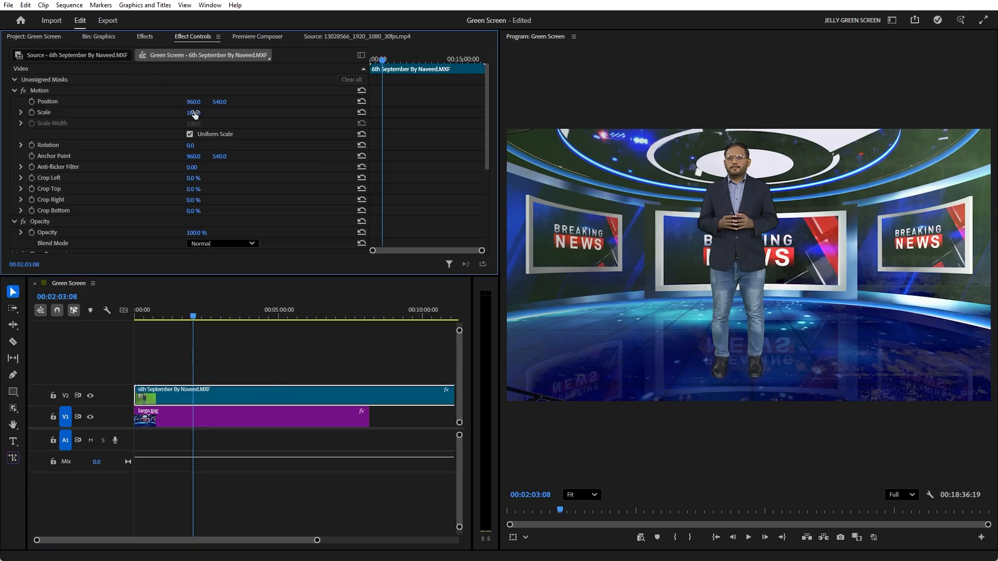
drag(195, 114, 152, 102)
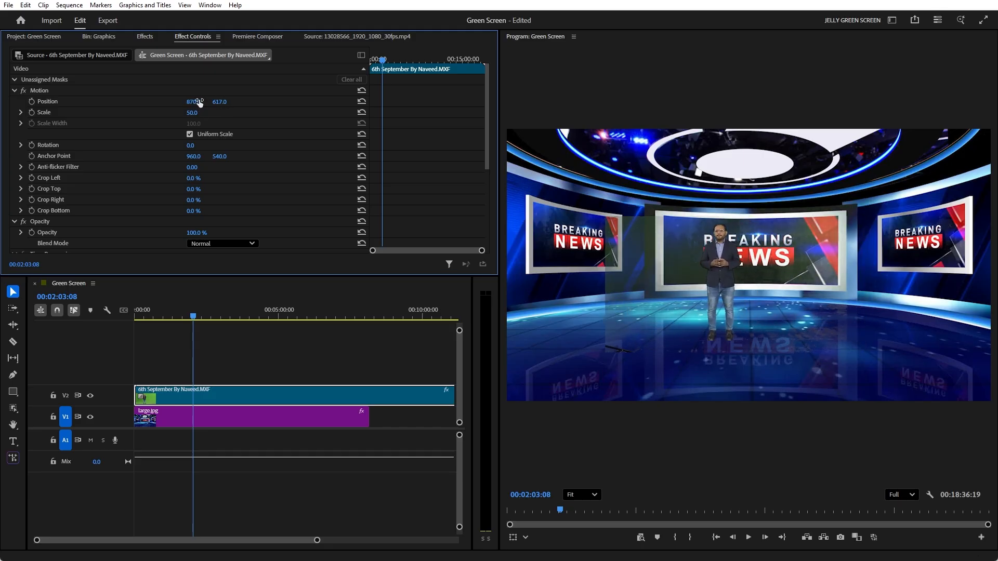
mouse_move(217, 102)
mouse_down()
mouse_move(201, 113)
mouse_move(209, 113)
mouse_move(206, 101)
mouse_up()
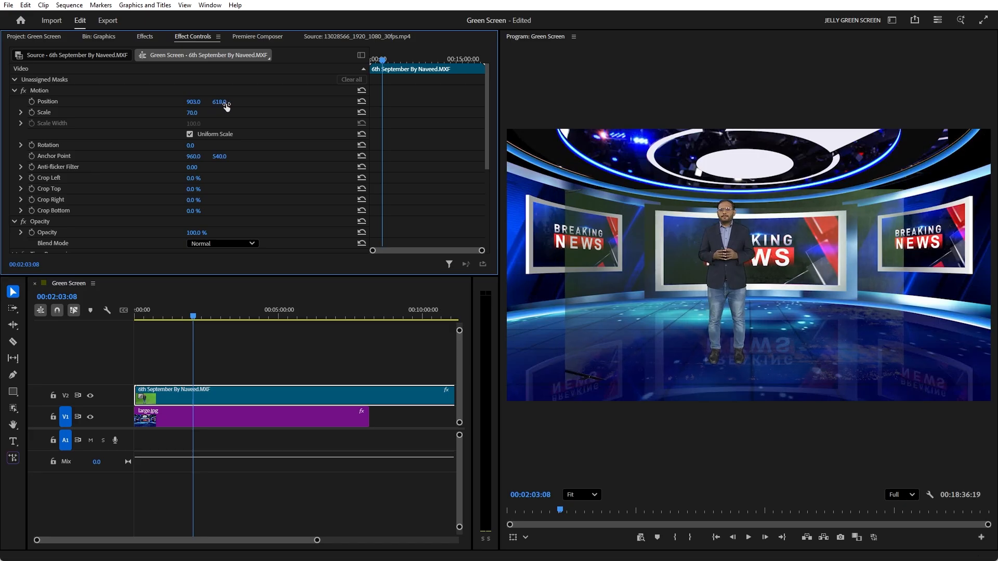
drag(234, 104, 238, 104)
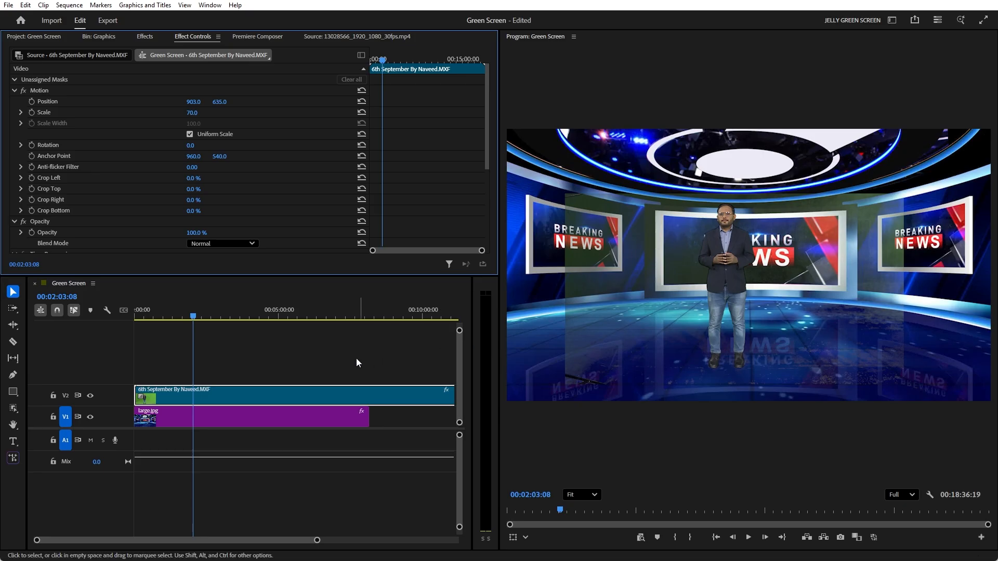
click(315, 368)
click(258, 397)
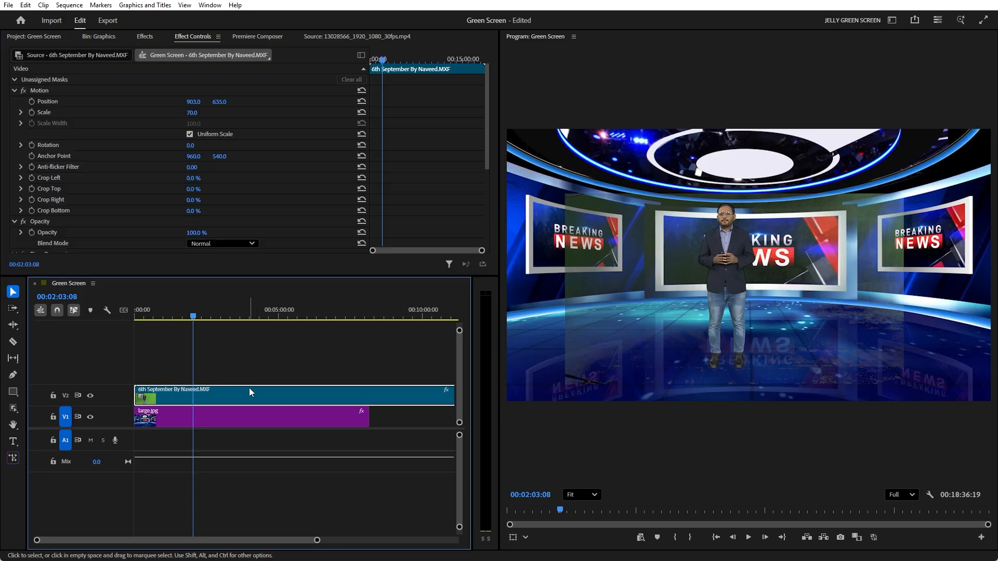
Step: Apply the Gaussian Blur video effect to the large.jpg background clip on V1
click(220, 414)
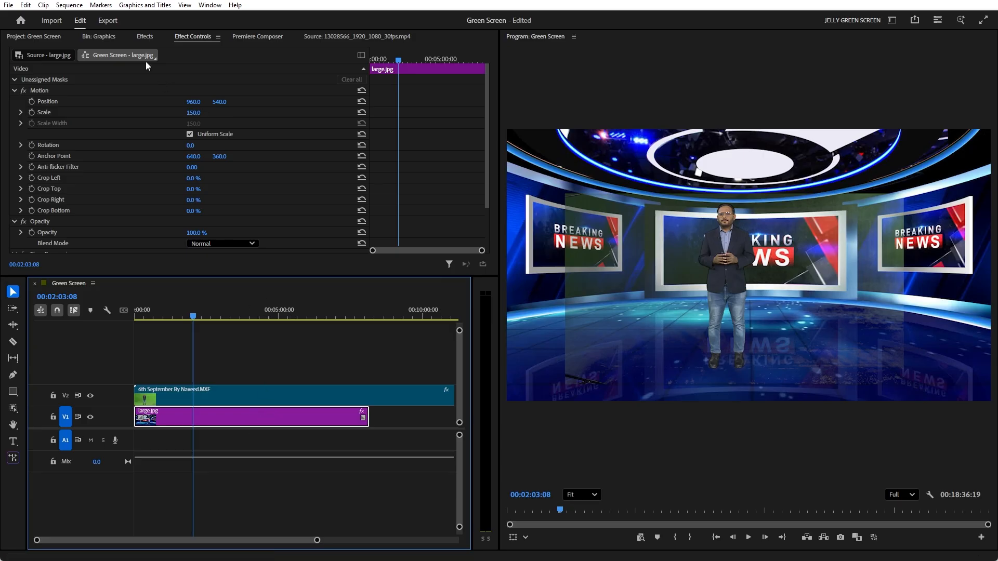
click(144, 37)
click(51, 52)
drag(51, 52, 11, 54)
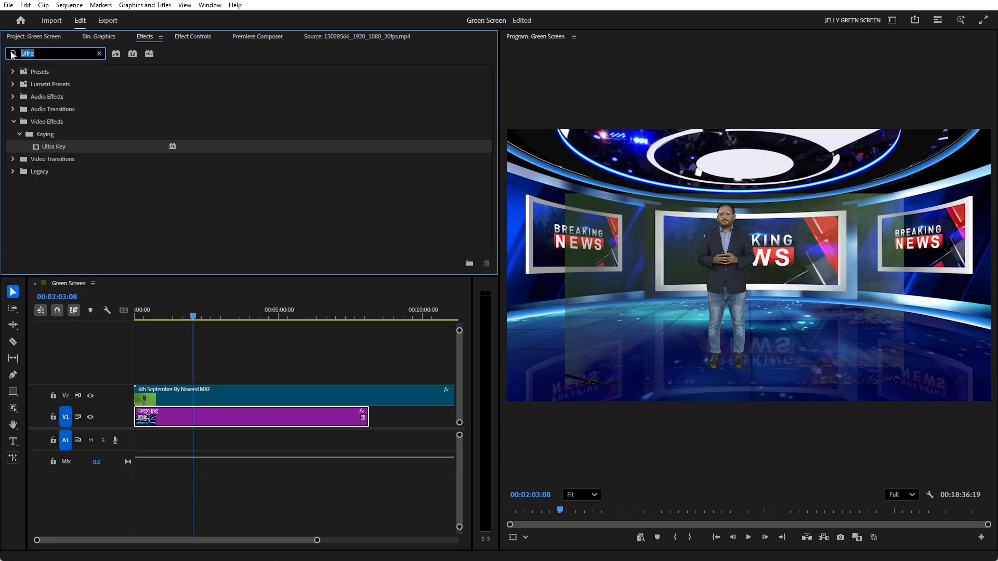
text(gau)
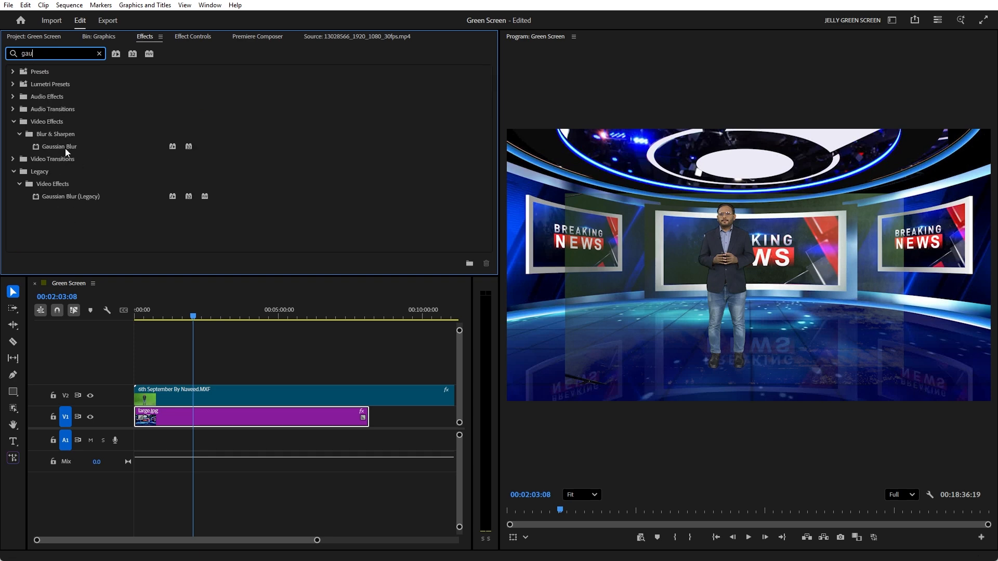
drag(64, 148, 224, 415)
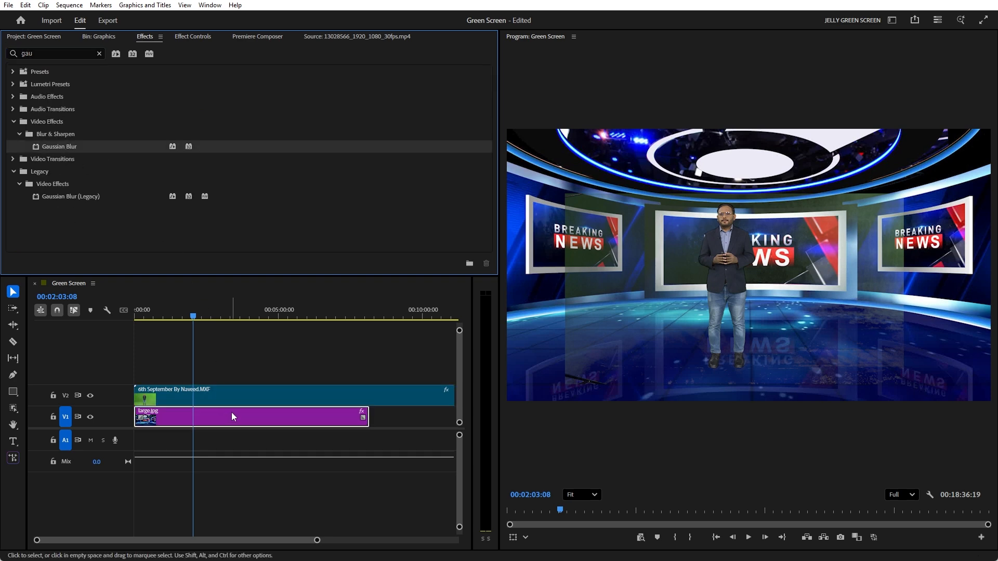
click(232, 412)
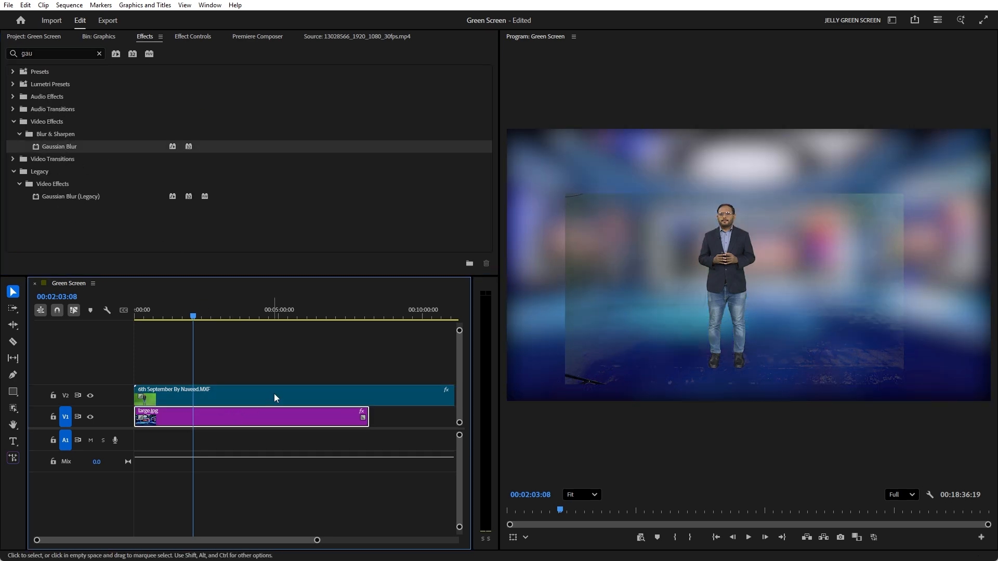
Step: Set the Gaussian Blur amount on the large.jpg clip to 2
click(193, 36)
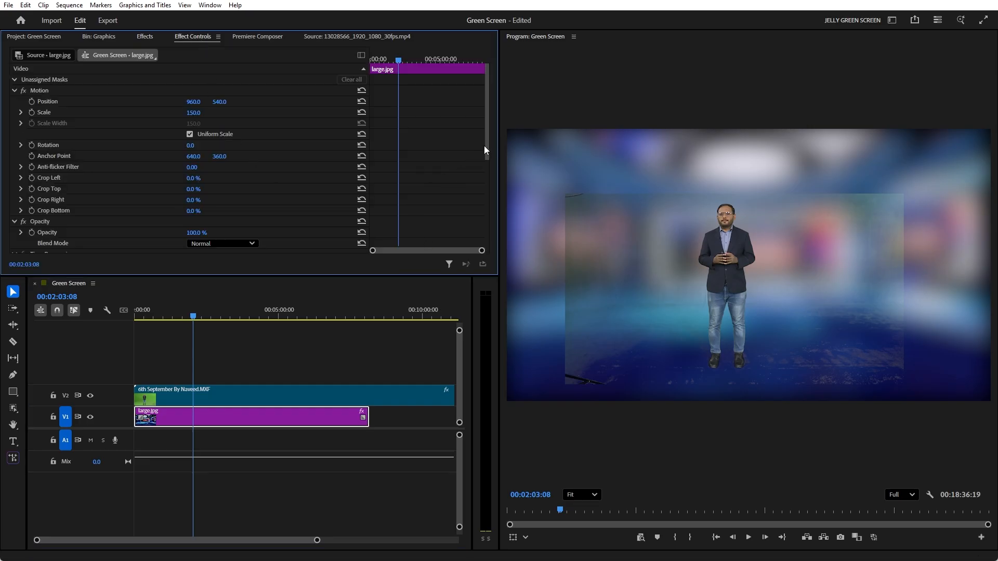
drag(485, 150, 493, 238)
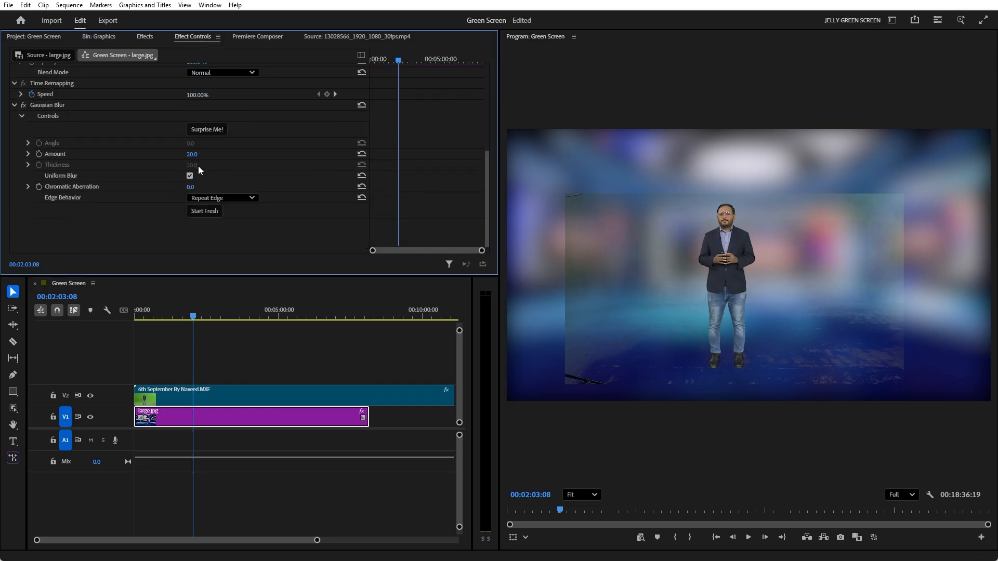
click(192, 154)
text(1)
key(BackSpace)
text(2)
key(Return)
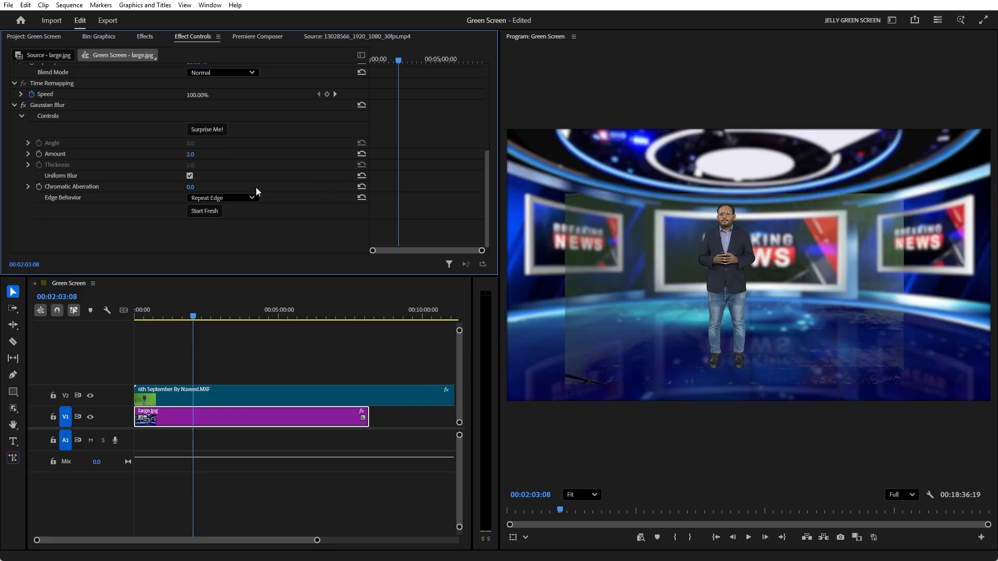
Step: Try a Gaussian Blur amount of 3 on the background and return it to 2
click(191, 154)
text(3)
key(Return)
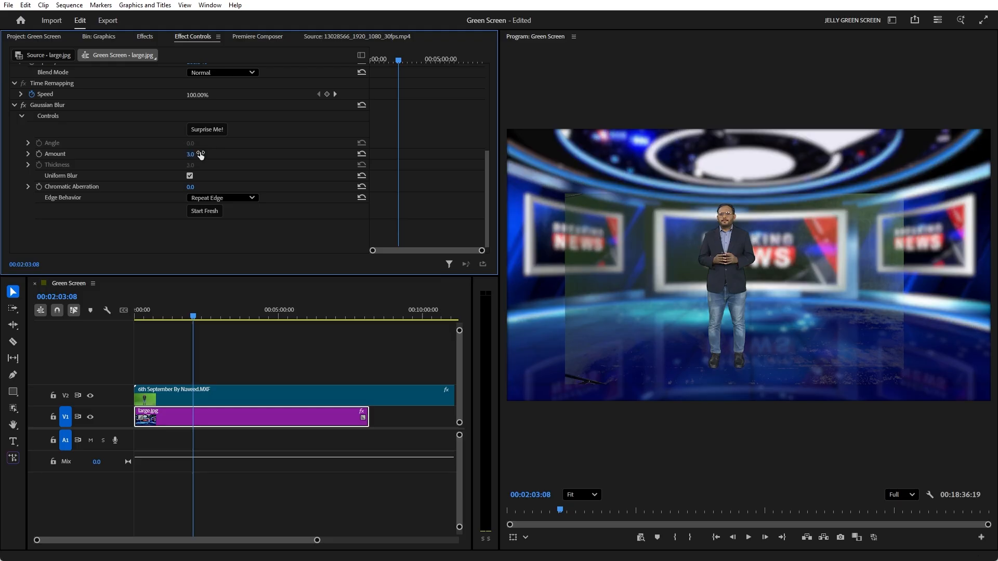
click(192, 155)
text(2)
key(Return)
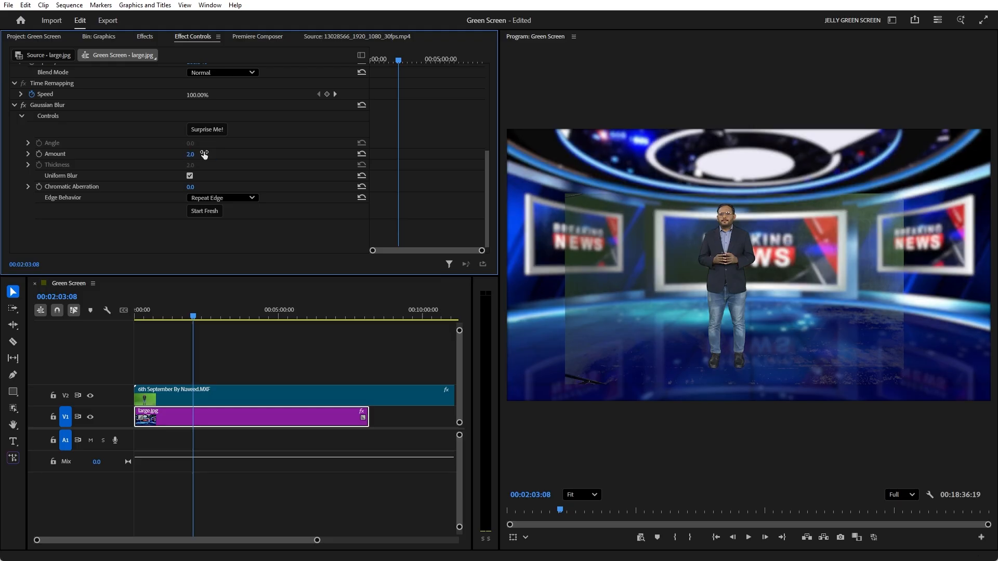
click(221, 346)
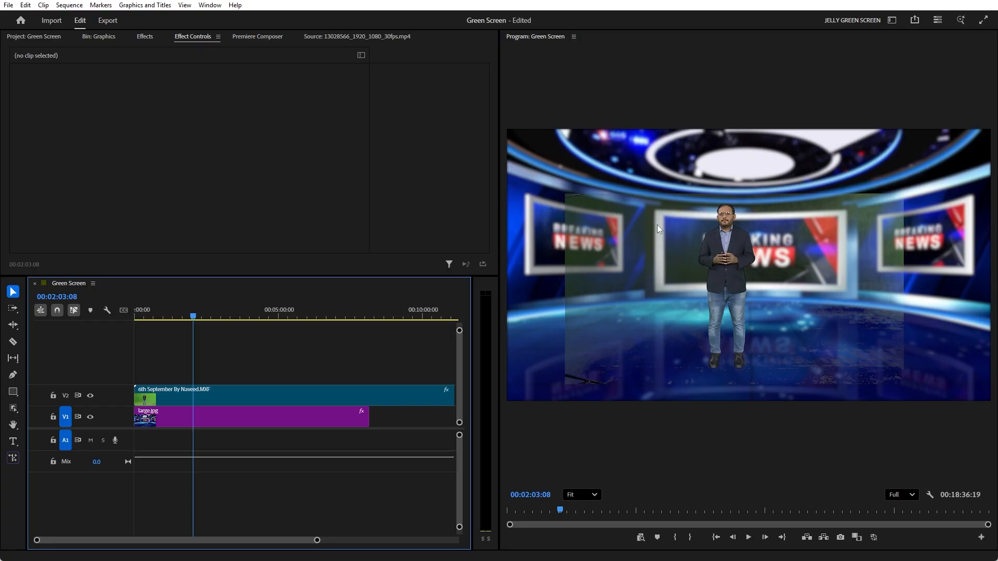
Step: Switch the Ultra Key output of the 6th September clip on V2 to Alpha Channel
click(235, 396)
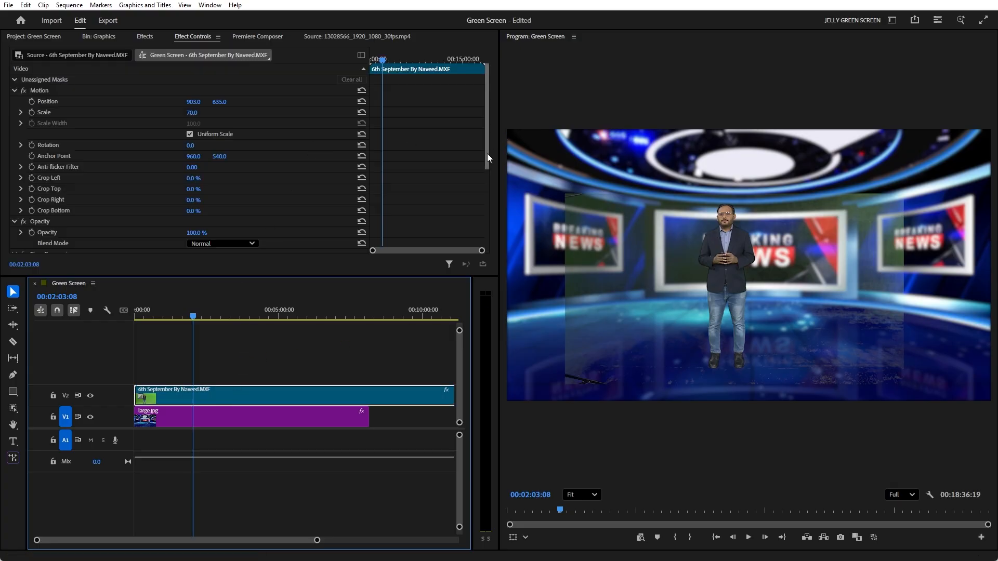
drag(487, 154, 481, 242)
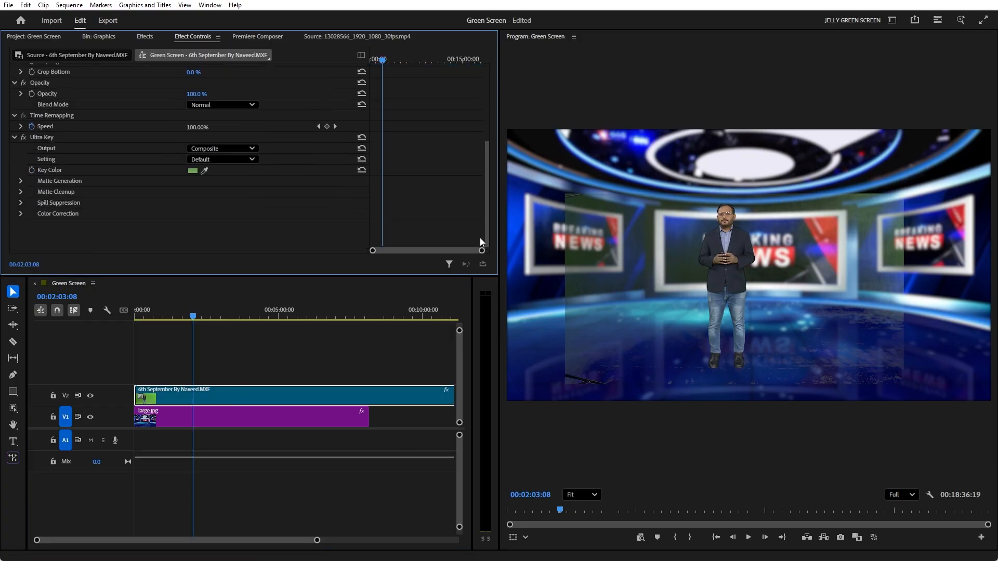
click(225, 148)
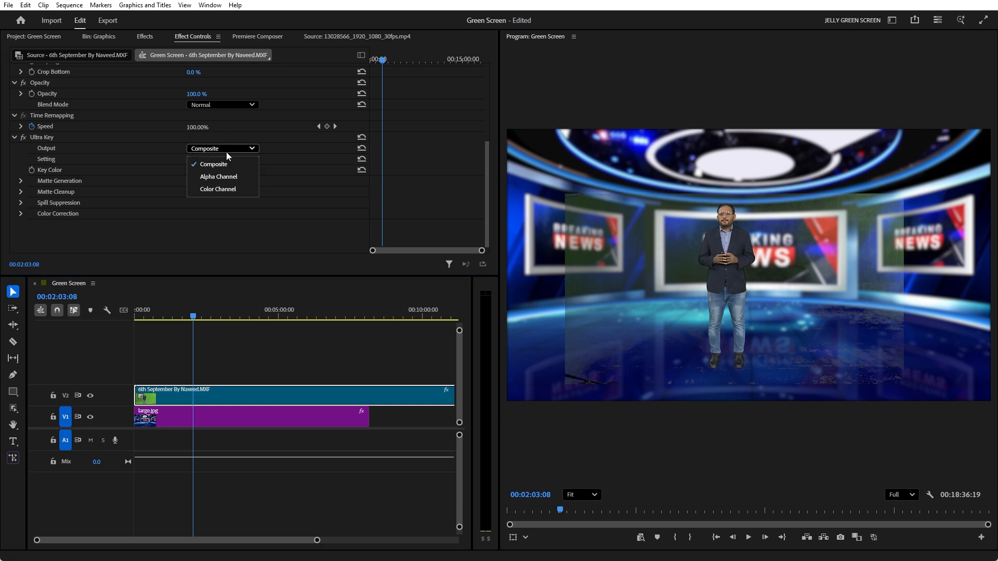
click(234, 178)
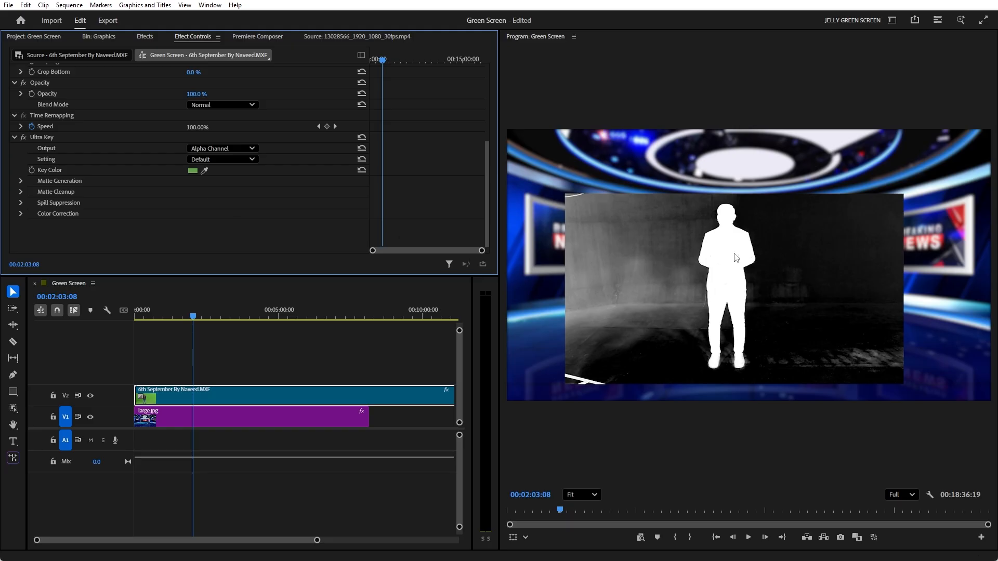
click(217, 397)
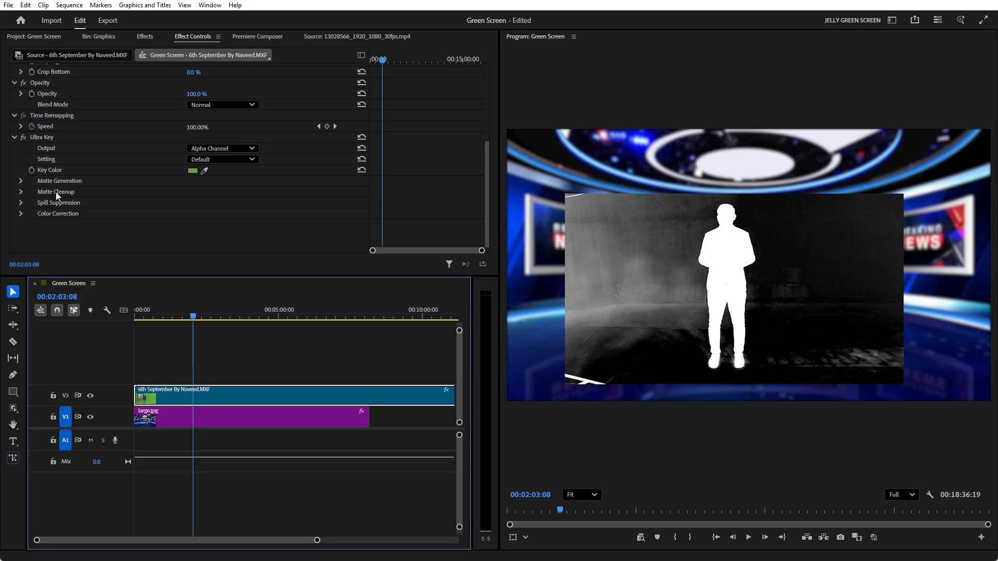
Step: Set the Ultra Key's Matte Cleanup mid point to 50 and its contrast to 88
click(21, 192)
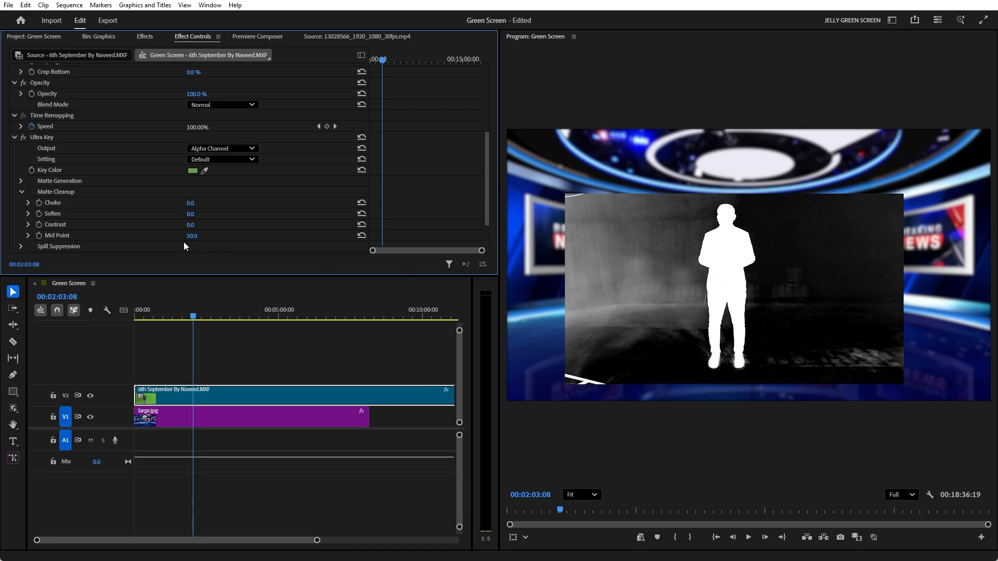
mouse_move(192, 236)
mouse_down()
mouse_move(218, 236)
mouse_move(206, 236)
mouse_up()
click(193, 236)
text(50)
key(Return)
drag(190, 224, 242, 224)
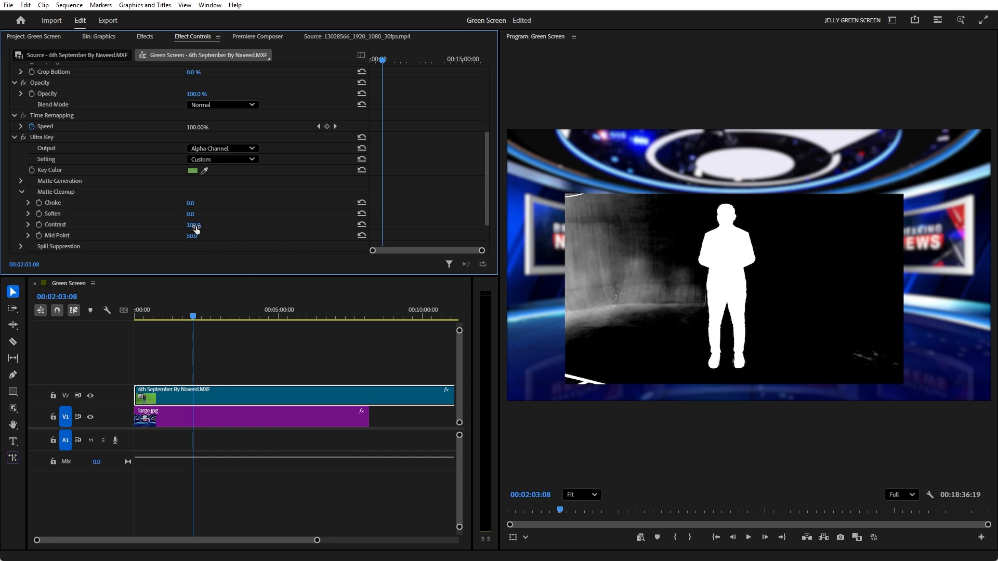
drag(196, 229, 192, 229)
scroll(219, 210, up, 1)
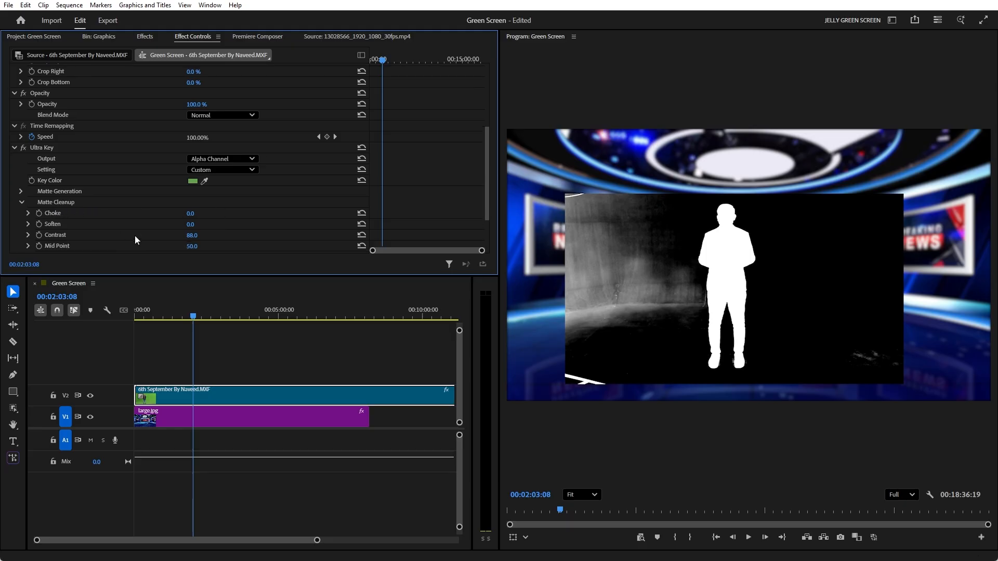
Step: Set the Ultra Key's Matte Generation pedestal to 50
click(21, 192)
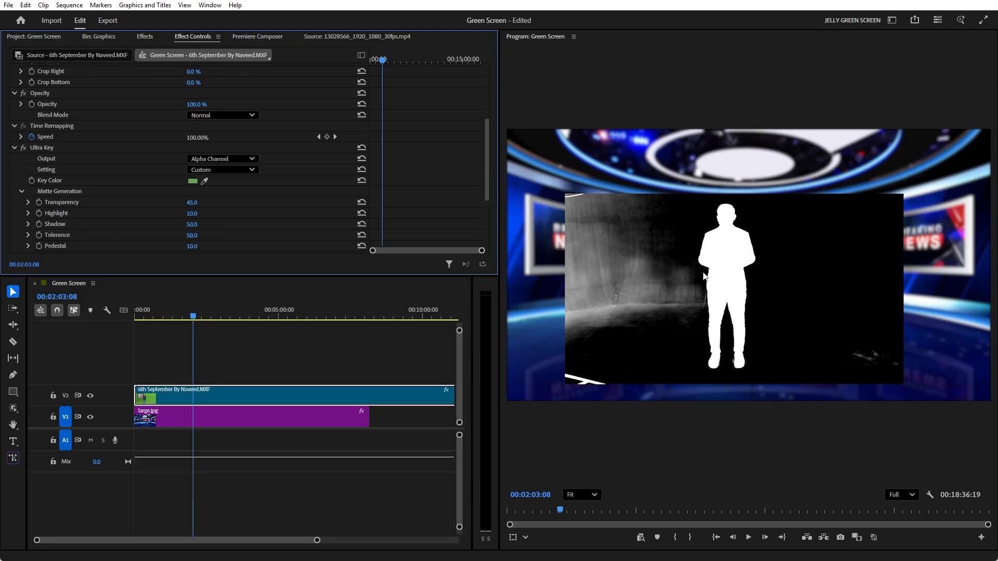
scroll(273, 223, down, 2)
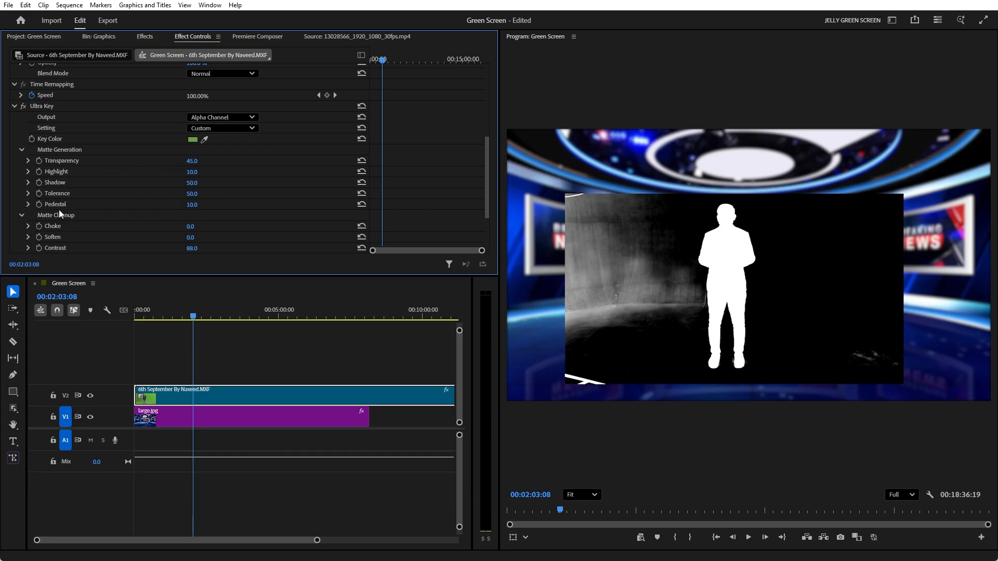
click(192, 205)
text(50)
key(Return)
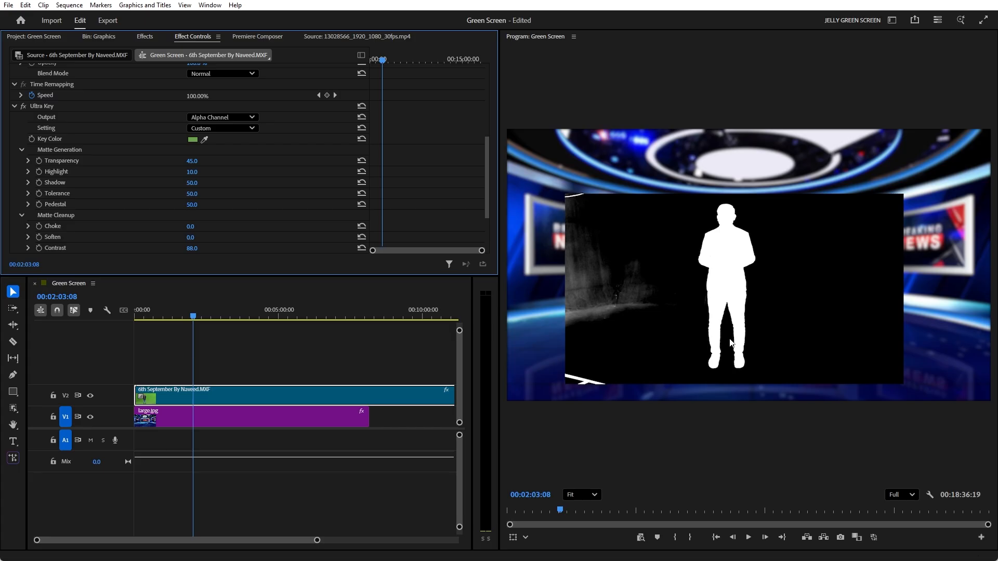
Step: Try a Matte Generation transparency of 85 and check its effect on the presenter's matte
scroll(728, 338, up, 2)
scroll(729, 339, up, 1)
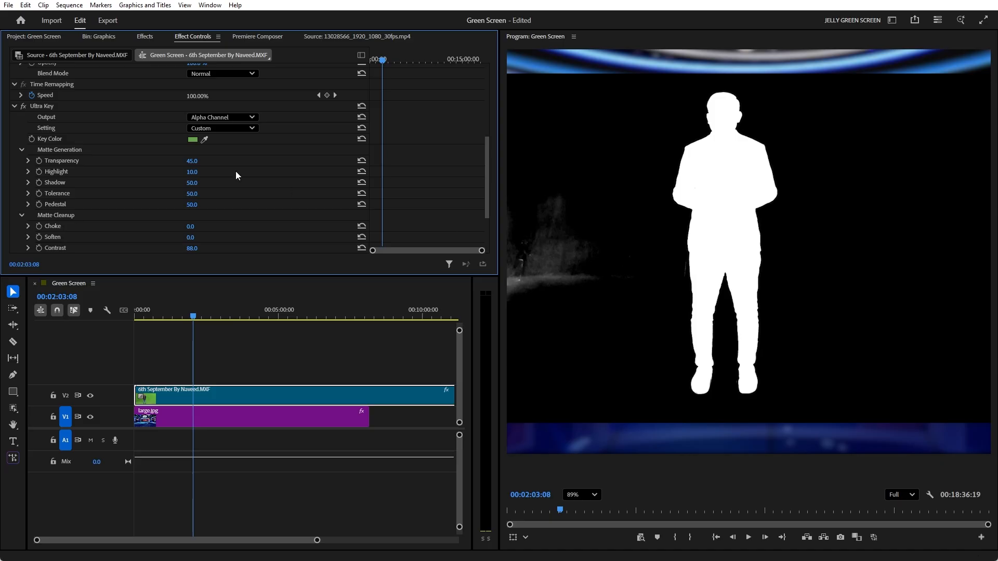
scroll(664, 264, down, 1)
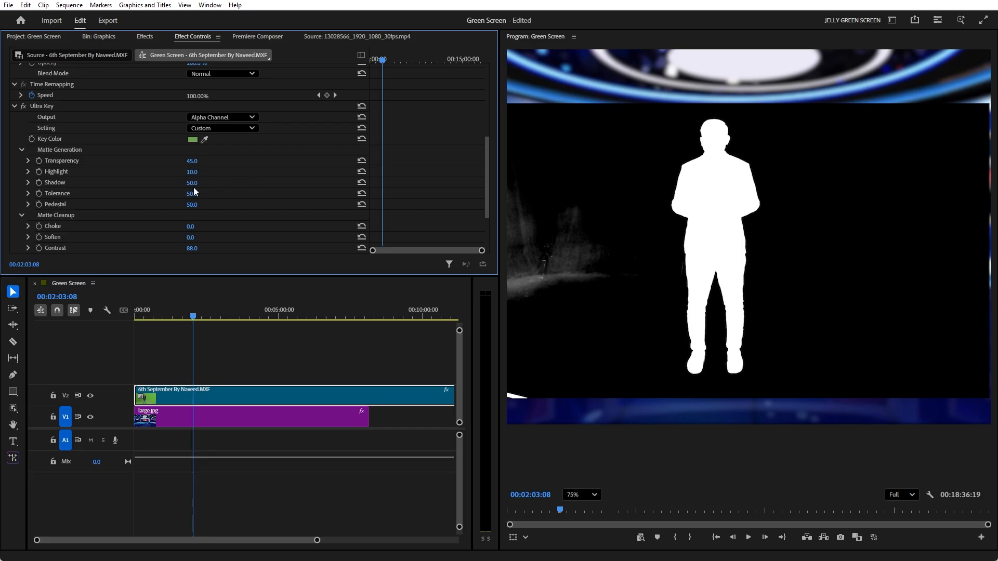
click(193, 161)
text(85)
key(Return)
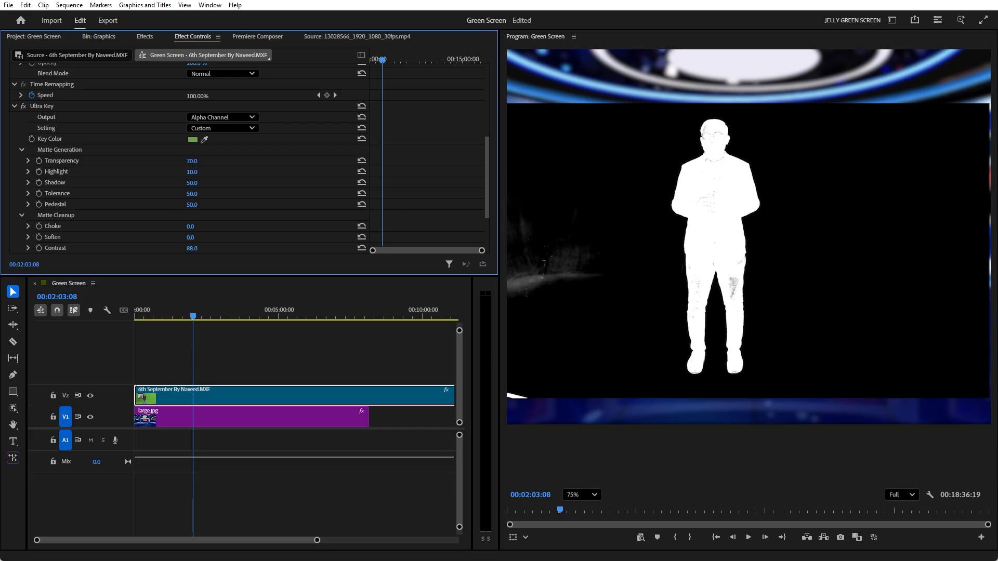
drag(192, 162, 193, 162)
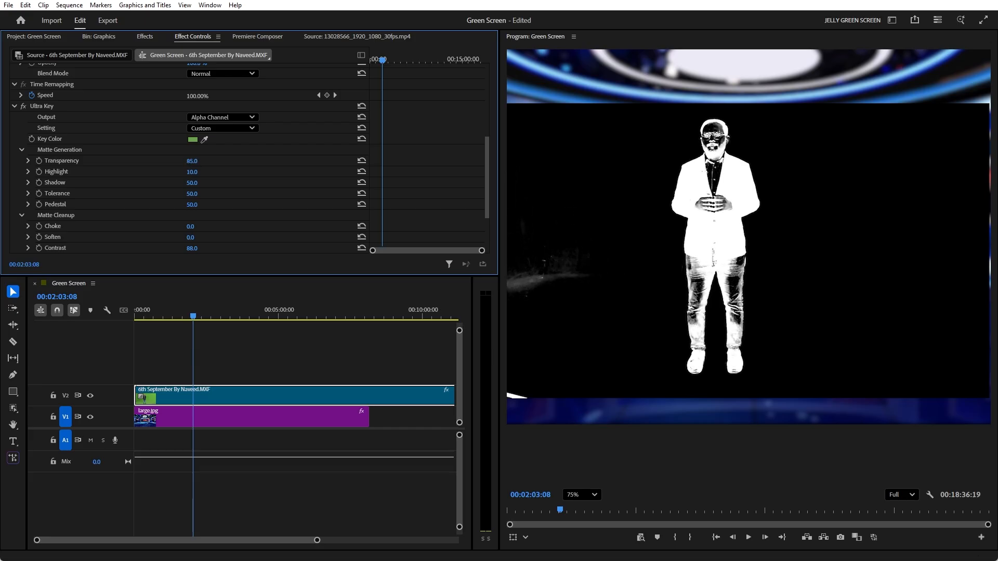
scroll(562, 270, down, 2)
scroll(554, 260, down, 3)
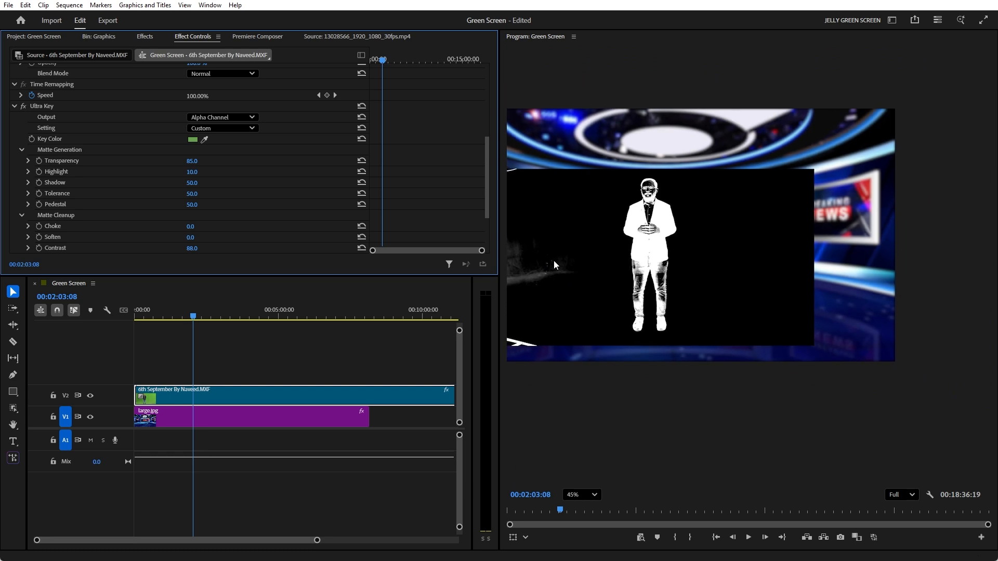
scroll(600, 267, up, 1)
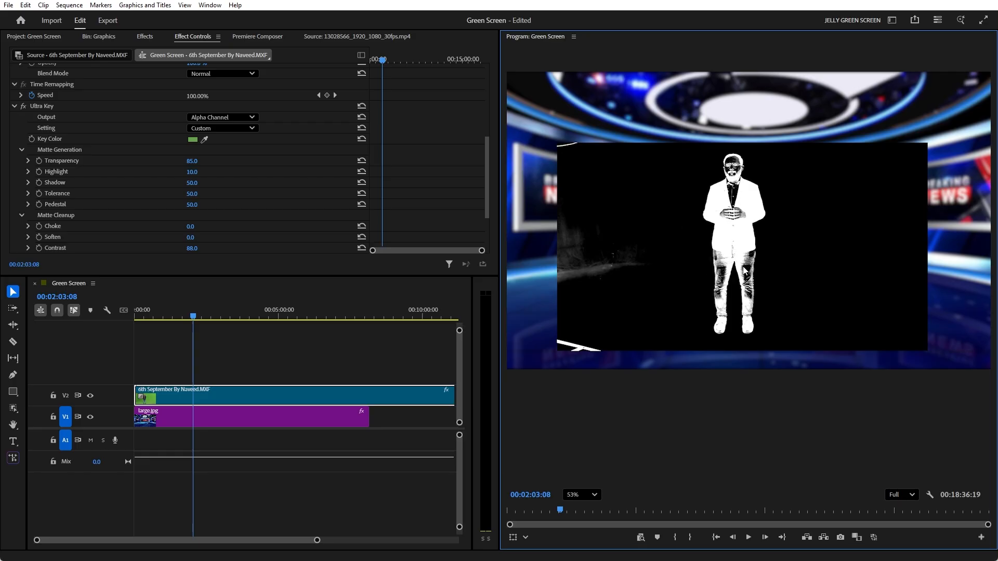
Step: Restore the Matte Generation transparency to 45
click(200, 161)
text(45)
key(Return)
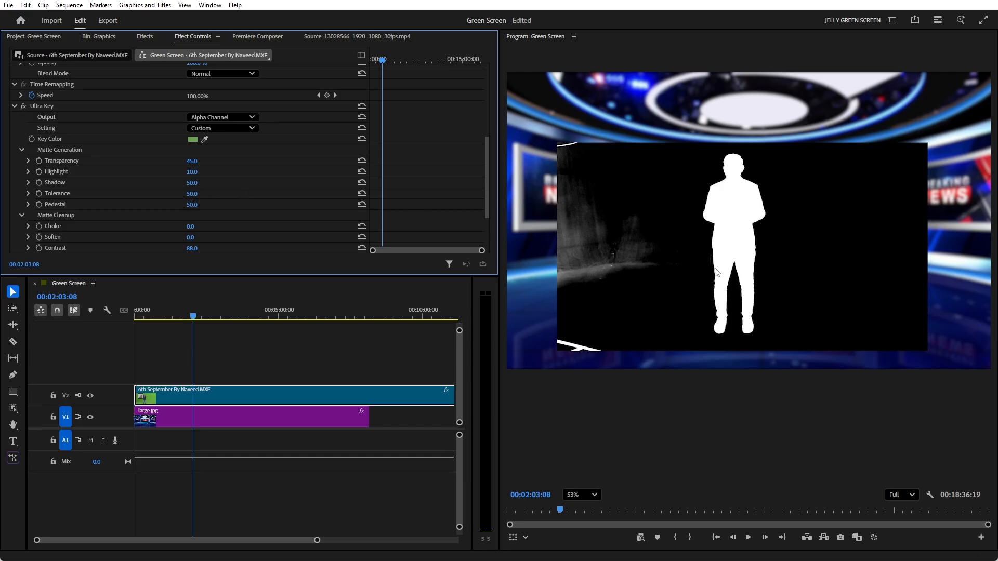
Step: Inspect the matte around the presenter and switch the Ultra Key output back to Composite
scroll(269, 209, down, 5)
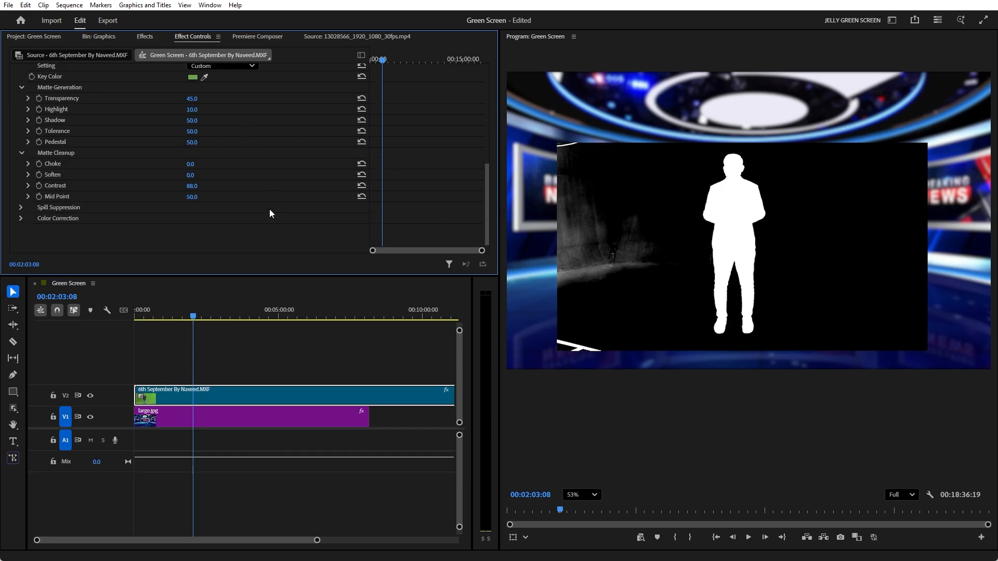
scroll(715, 257, up, 3)
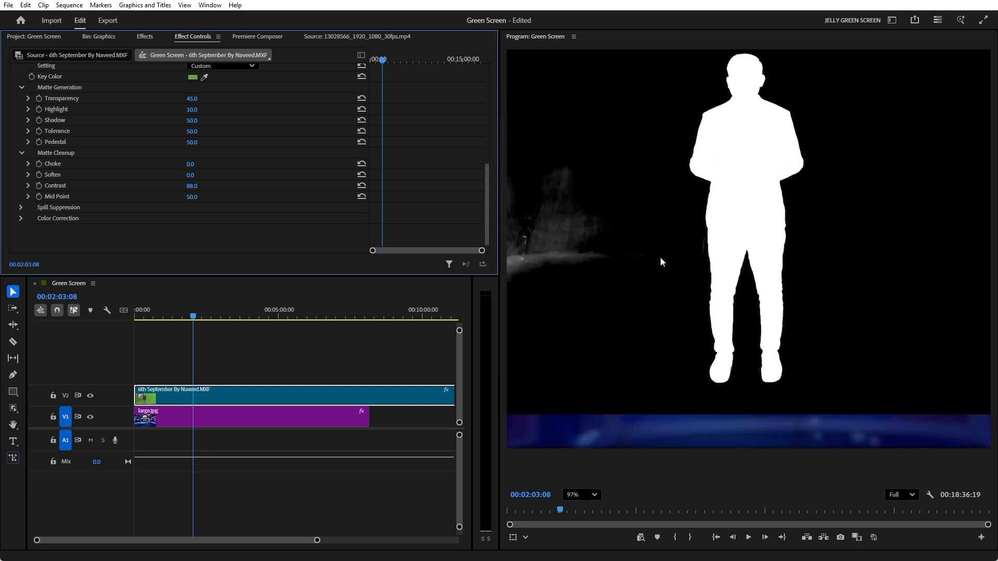
scroll(344, 211, up, 6)
click(258, 138)
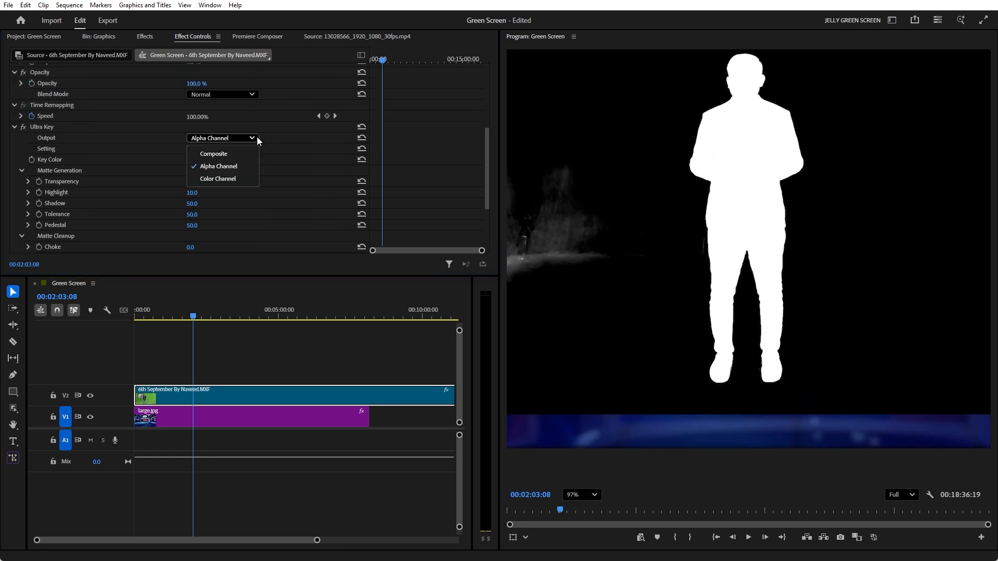
click(251, 150)
scroll(672, 232, down, 1)
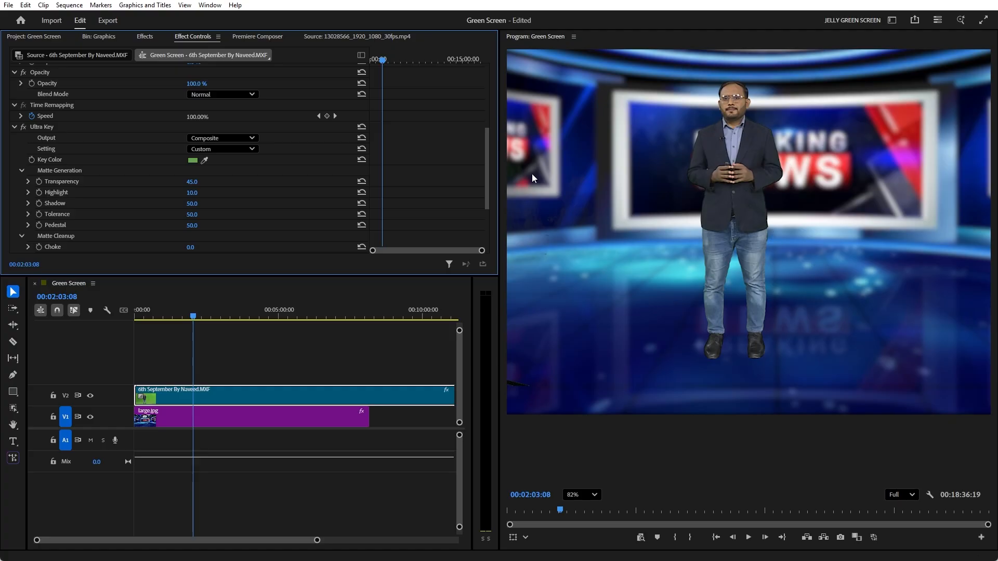
Step: Set the Ultra Key's Matte Cleanup choke to 10 and check the presenter's edges up close
scroll(227, 185, down, 4)
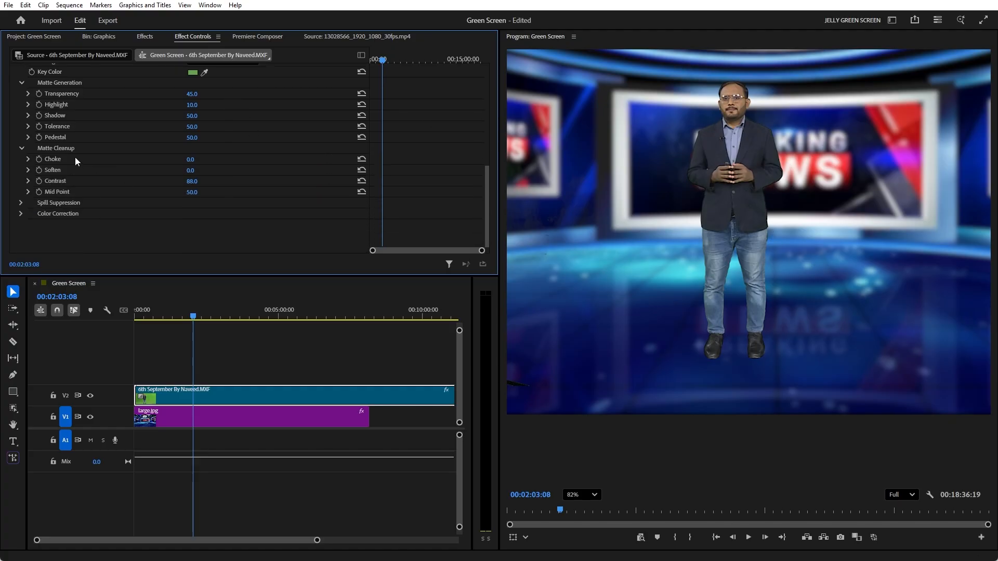
click(189, 159)
text(10)
key(Return)
scroll(570, 190, up, 5)
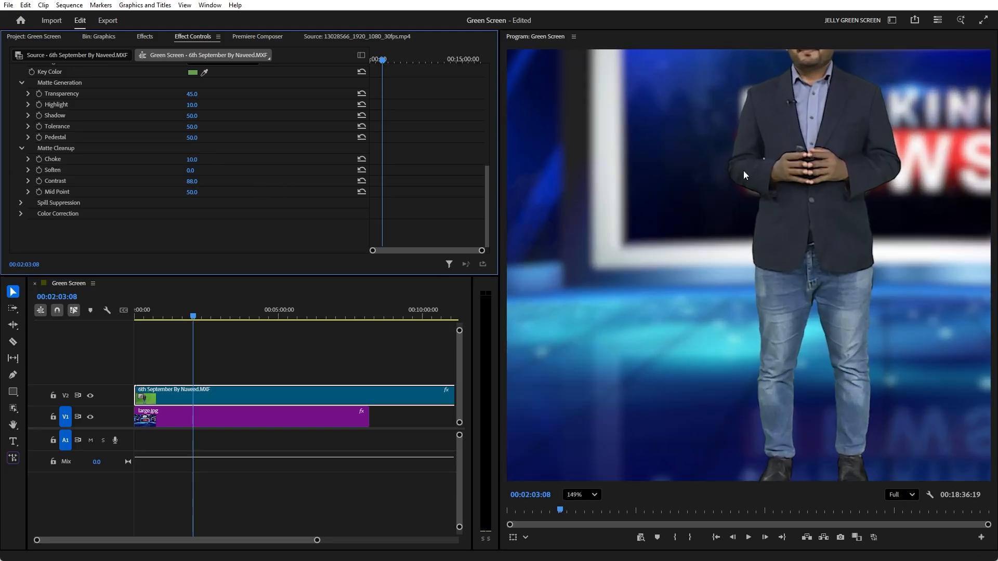
Step: Try a Matte Cleanup choke of 0 on the Ultra Key and check the presenter's edges up close
scroll(733, 180, up, 2)
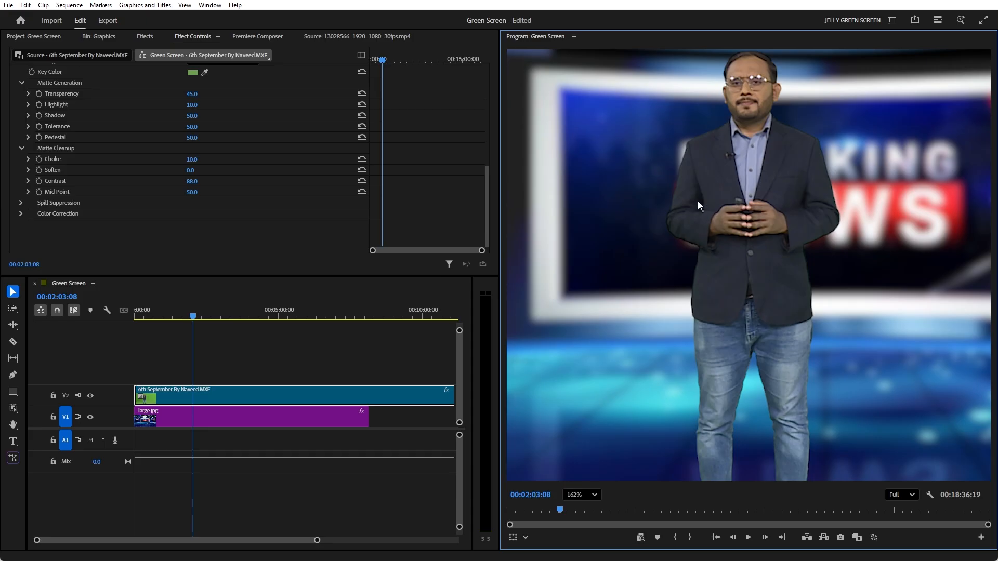
click(193, 159)
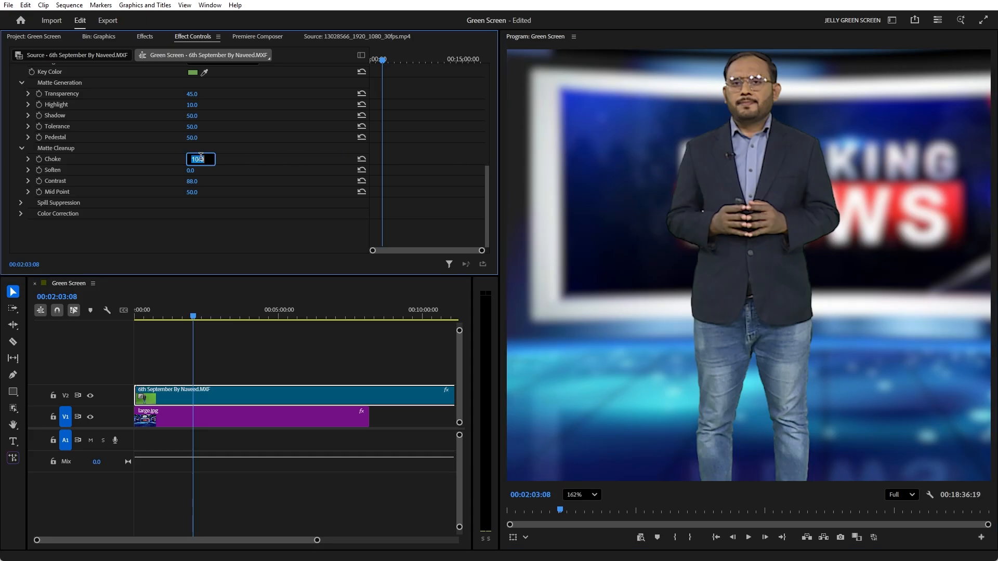
text(0)
key(Return)
scroll(626, 154, up, 7)
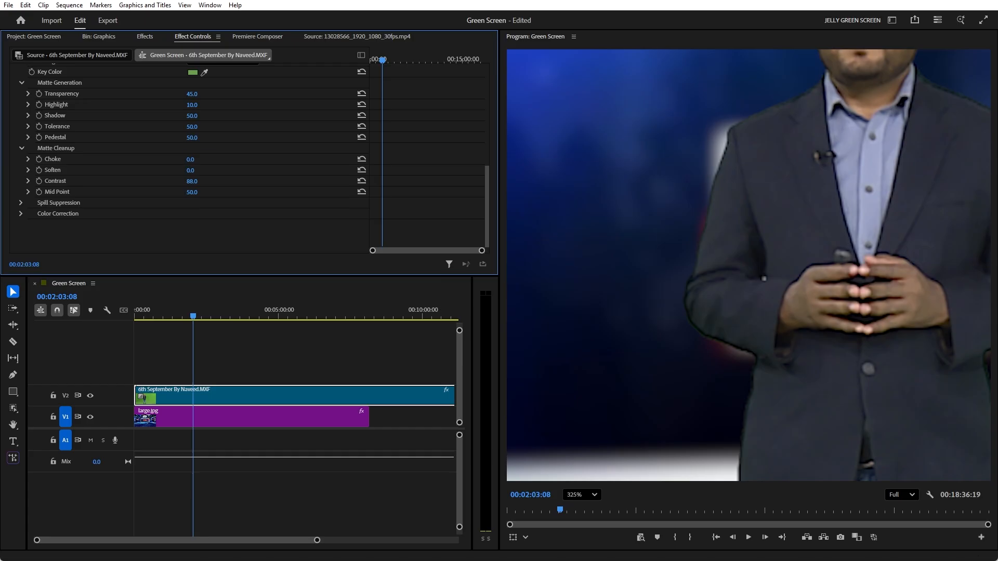
Step: Try Matte Cleanup choke values of 20 and 30 and compare the presenter's edges
click(193, 160)
text(20)
key(Return)
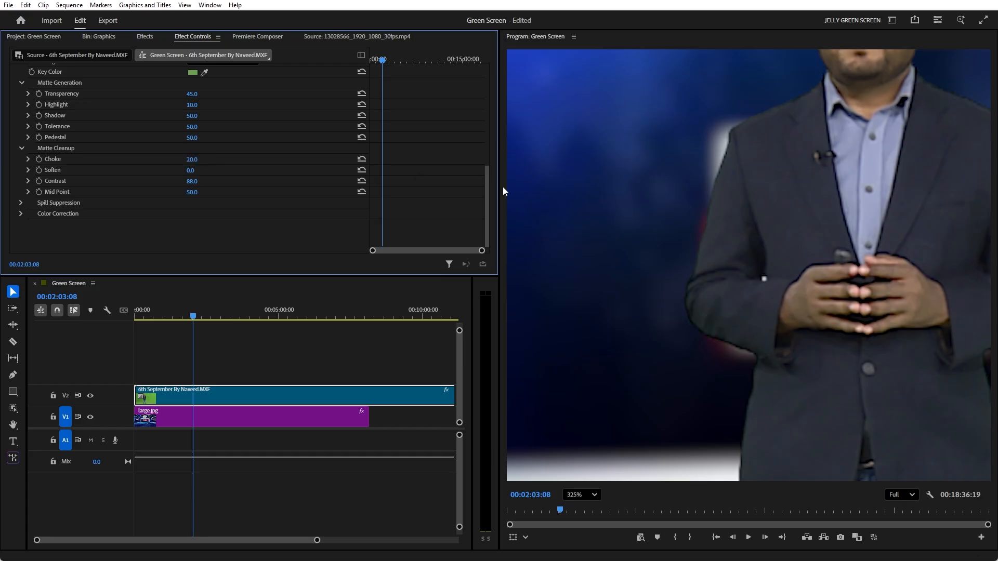
scroll(718, 207, down, 7)
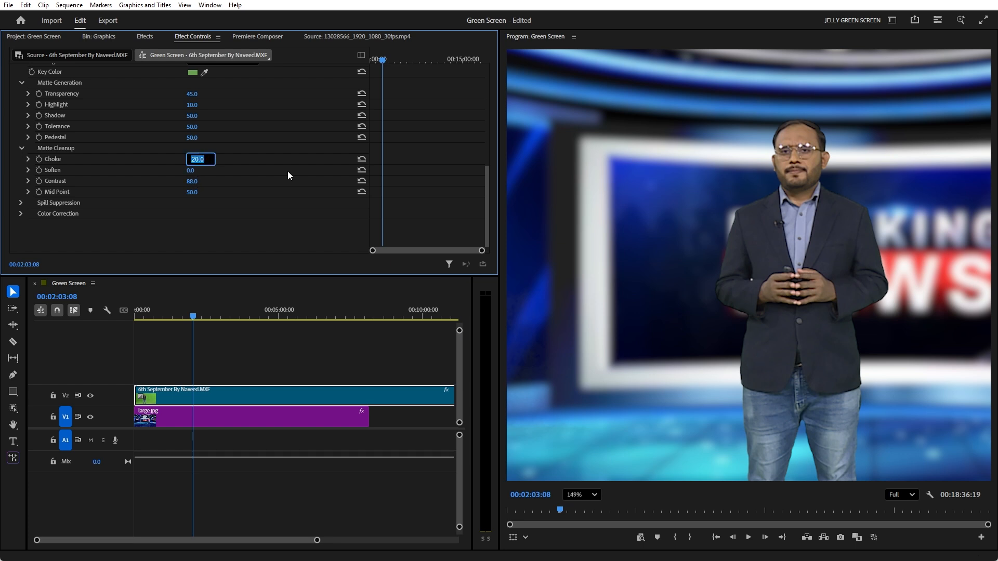
text(30)
key(Return)
Step: Set the Ultra Key's Matte Cleanup soften to 21 and choke to 20, and check the whole composite
drag(191, 176, 200, 175)
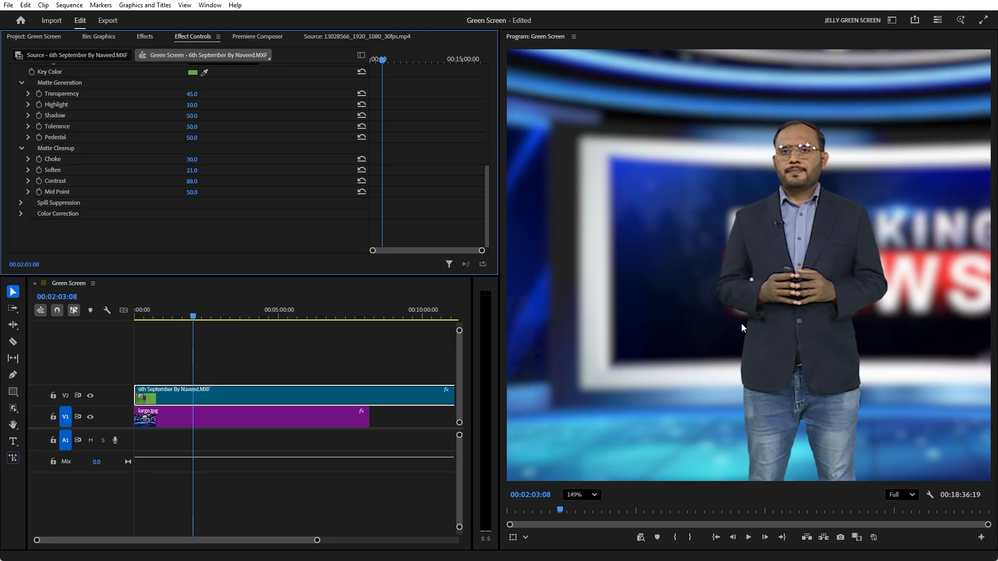
click(193, 159)
text(20)
key(Return)
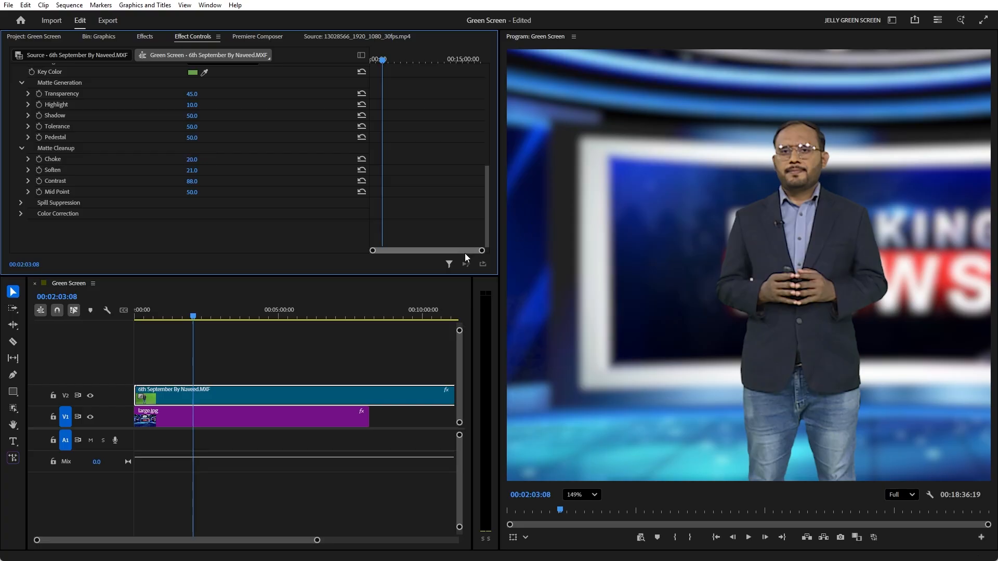
scroll(740, 268, down, 9)
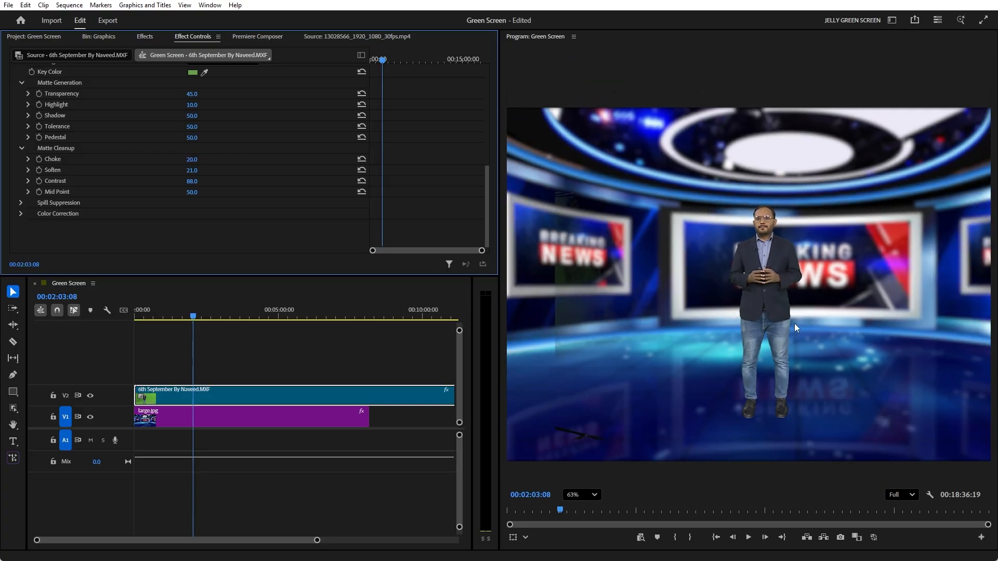
scroll(756, 335, down, 1)
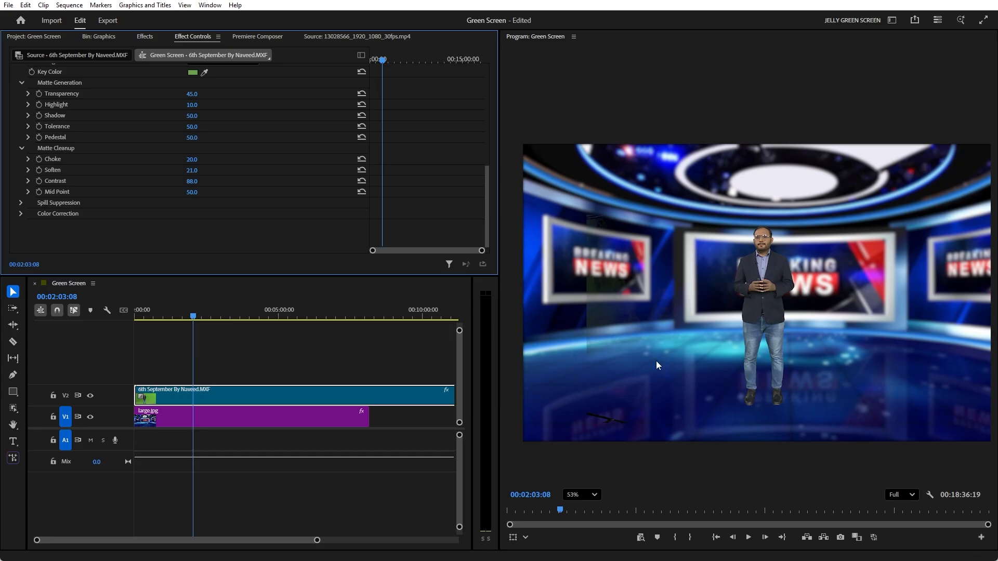
Step: Inspect the area around the presenter in the Ultra Key's Alpha Channel output and switch back to Composite
click(332, 347)
click(245, 388)
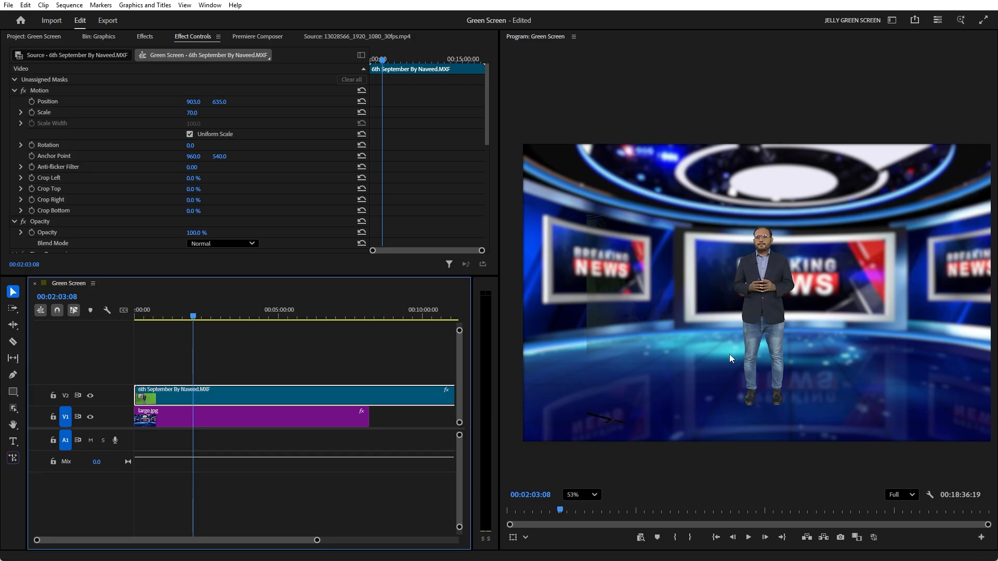
scroll(656, 418, up, 1)
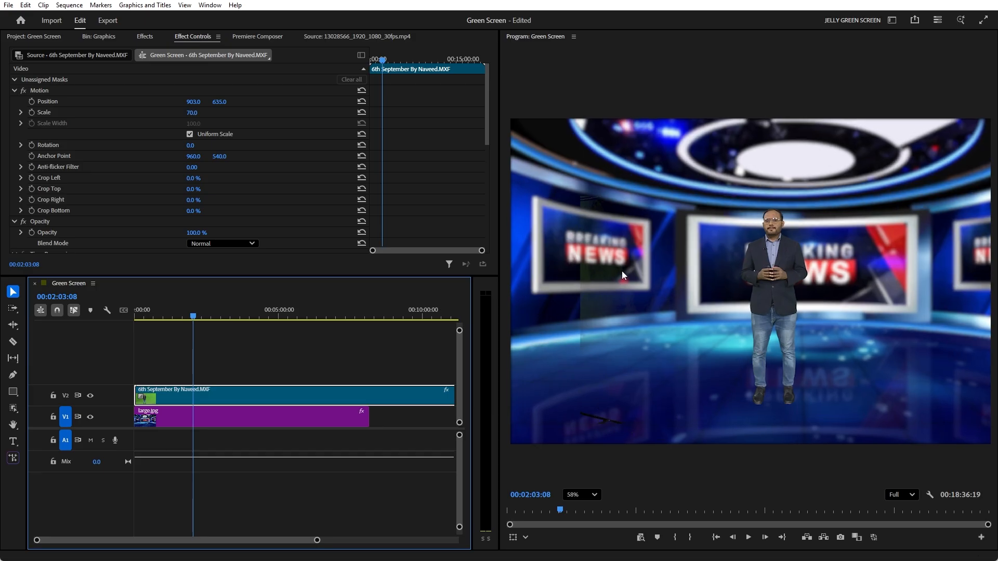
scroll(246, 188, down, 5)
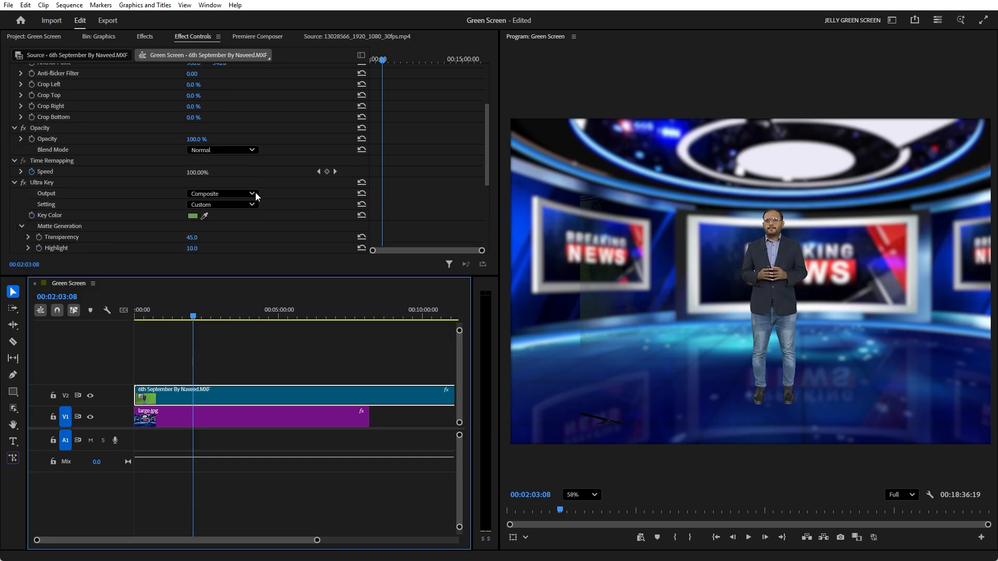
click(239, 174)
click(229, 200)
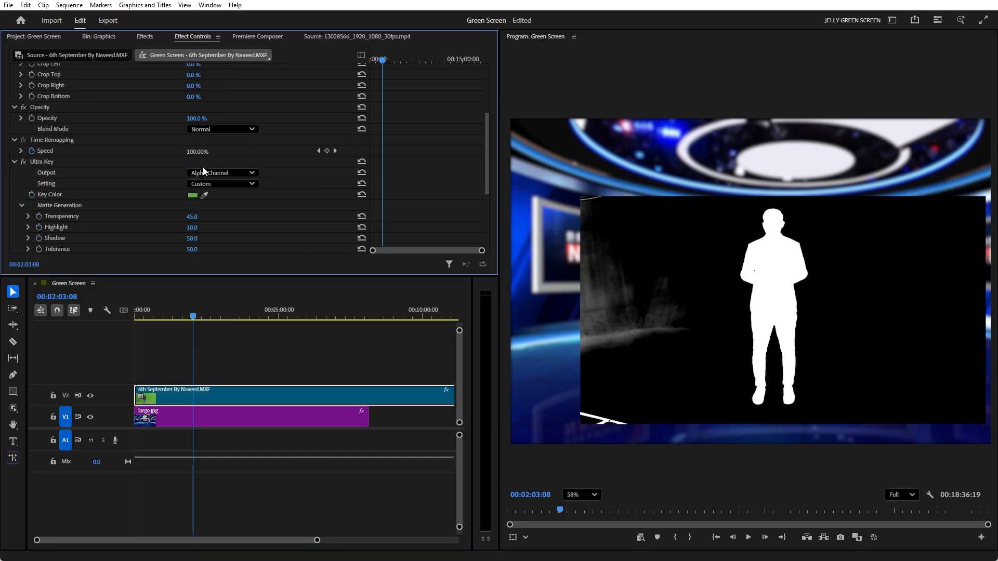
click(205, 172)
click(218, 188)
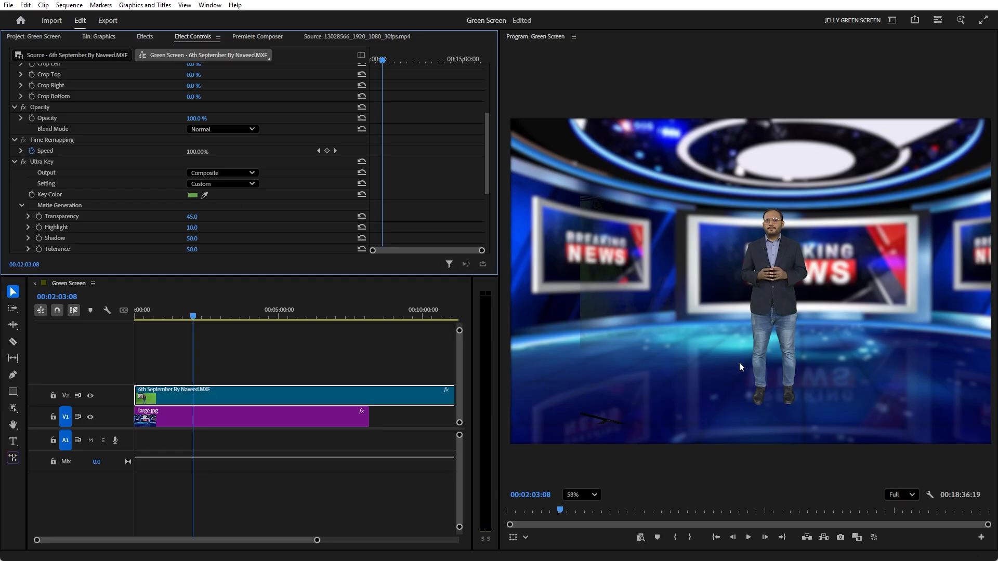
scroll(739, 363, up, 2)
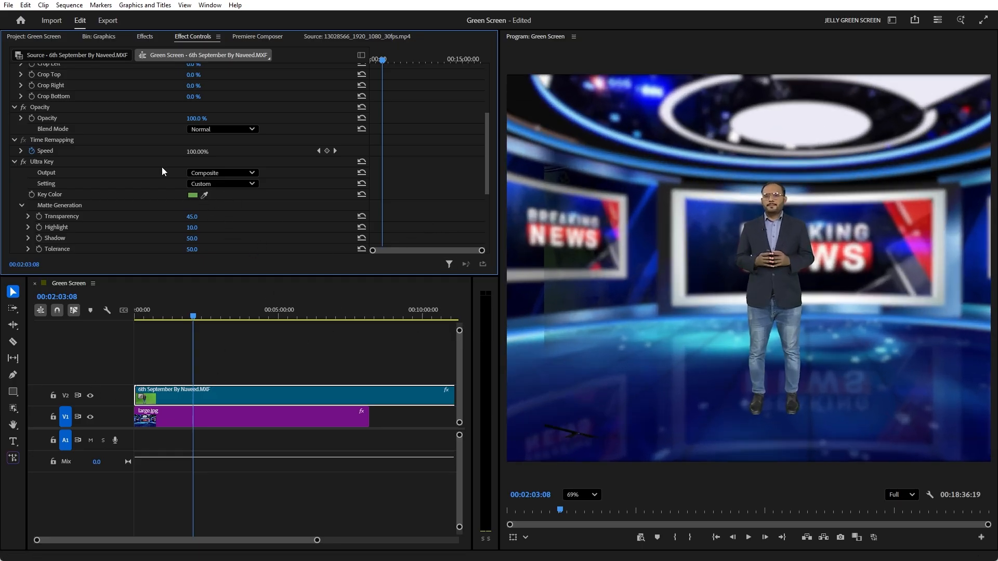
scroll(170, 188, up, 5)
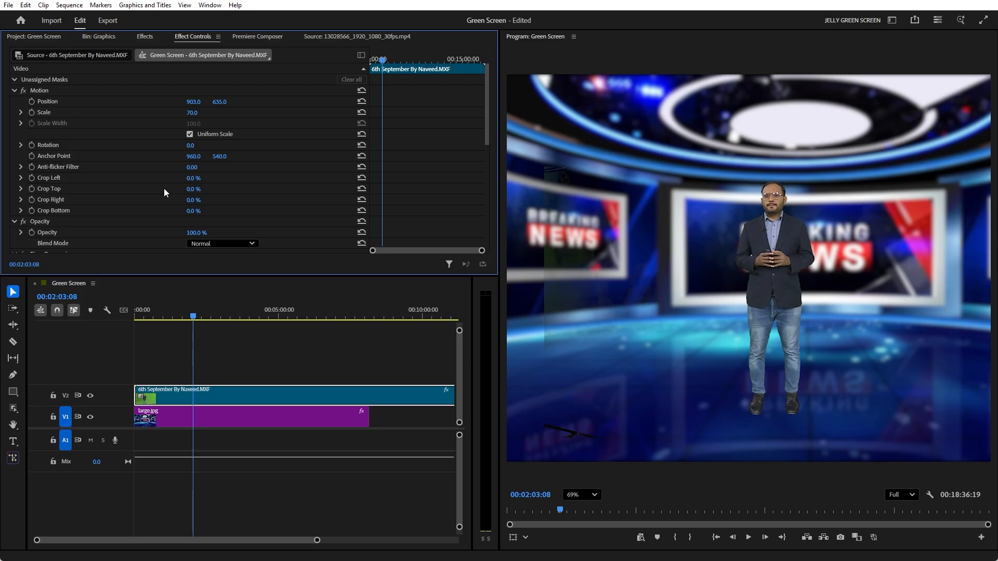
scroll(151, 192, down, 8)
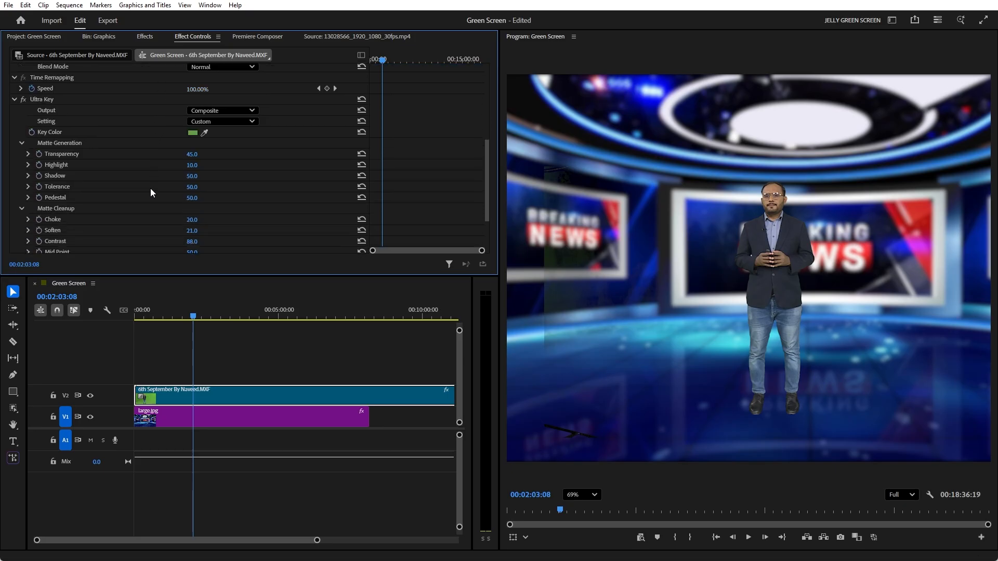
scroll(150, 192, down, 2)
scroll(150, 192, up, 6)
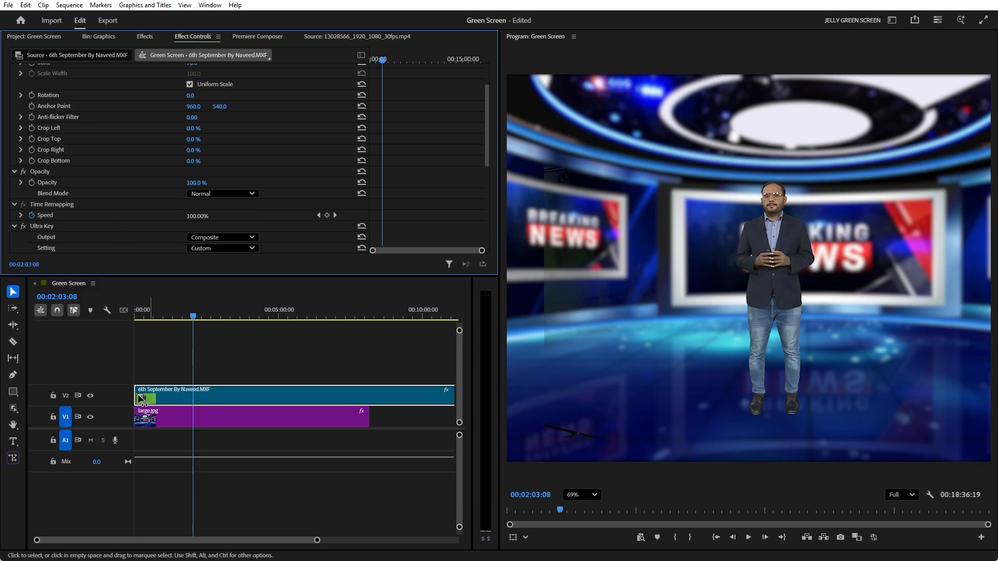
Step: Mask the presenter with the Object Mask Tool, check the mask outline and fit the whole frame in the program view
click(19, 409)
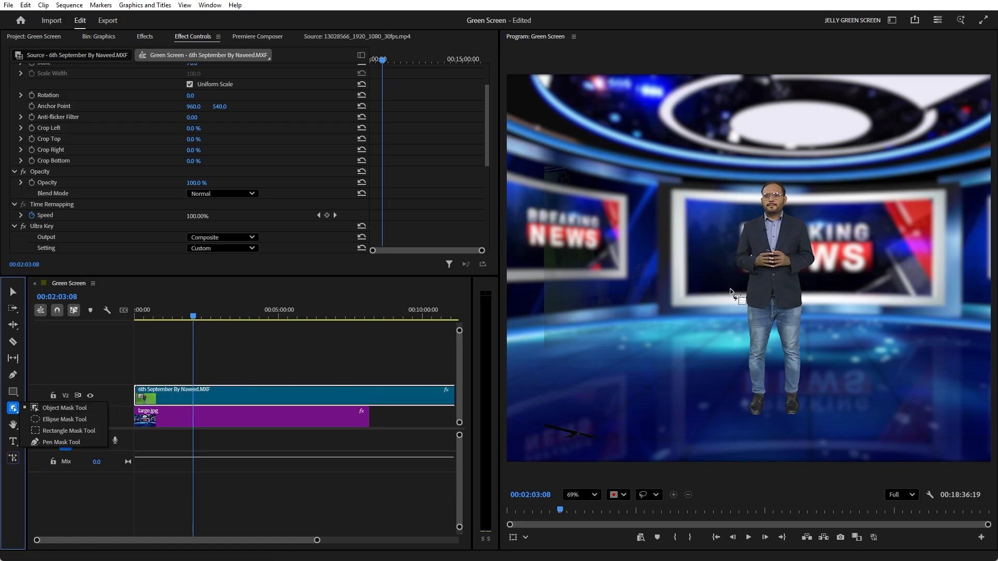
click(770, 229)
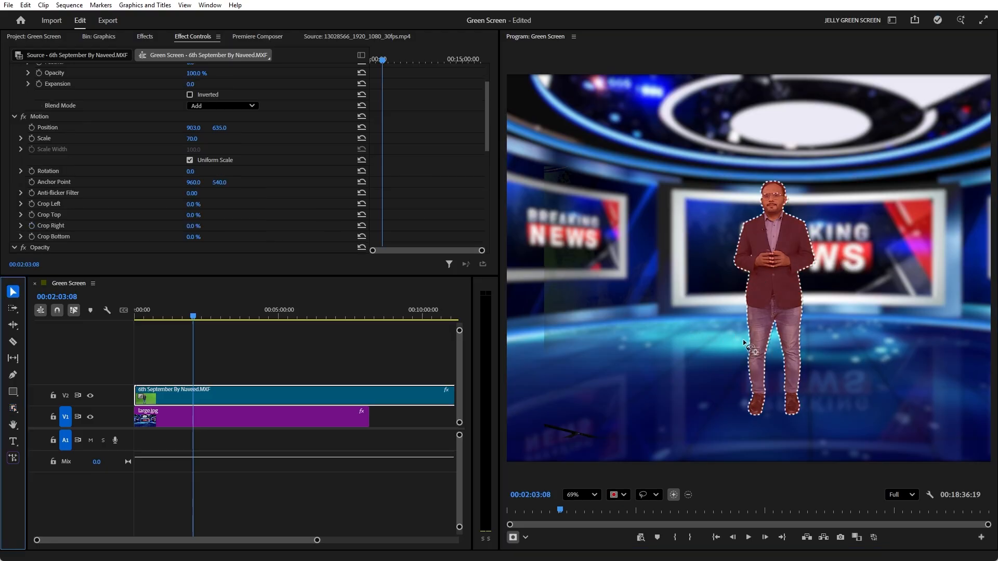
scroll(777, 333, up, 5)
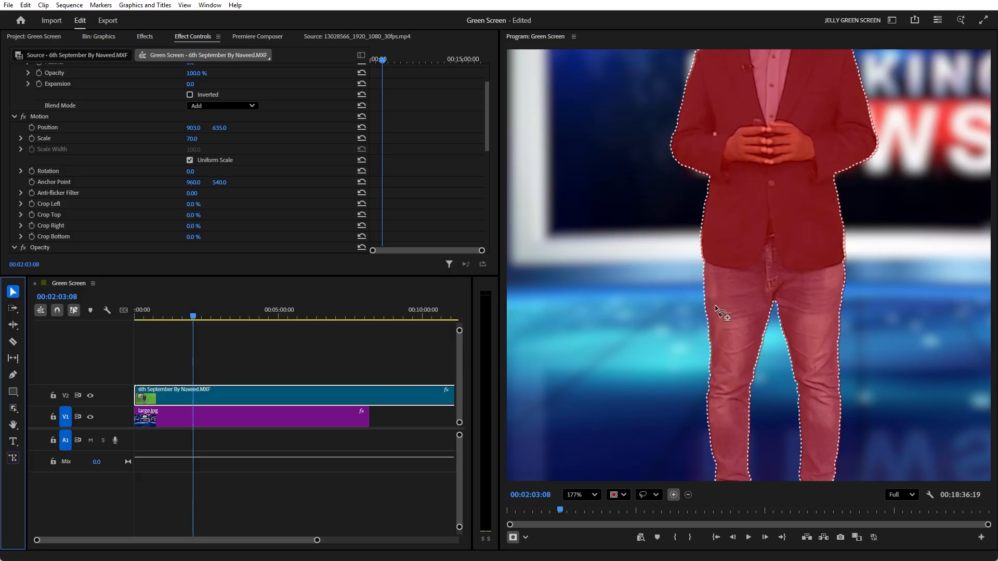
scroll(720, 318, down, 3)
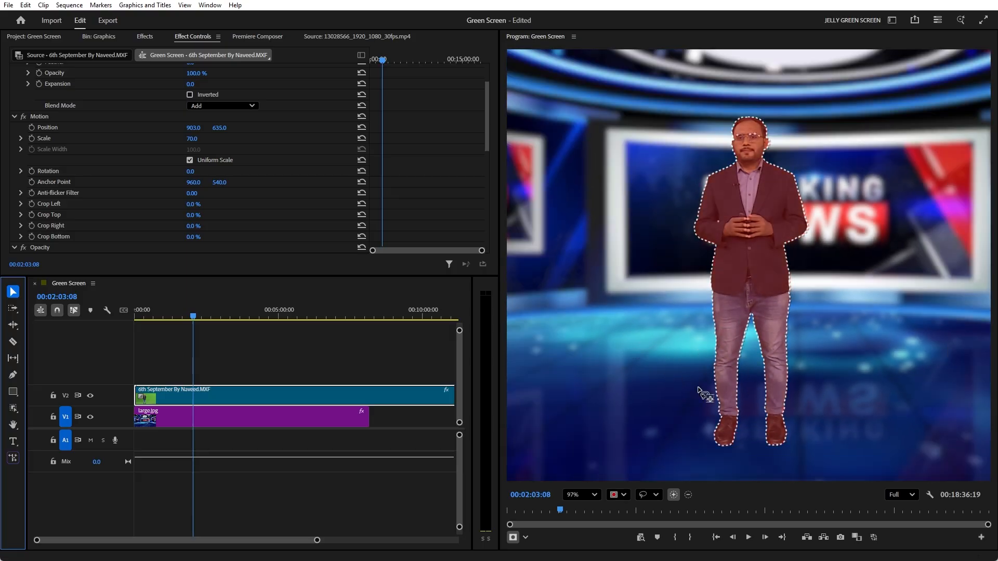
scroll(599, 390, down, 2)
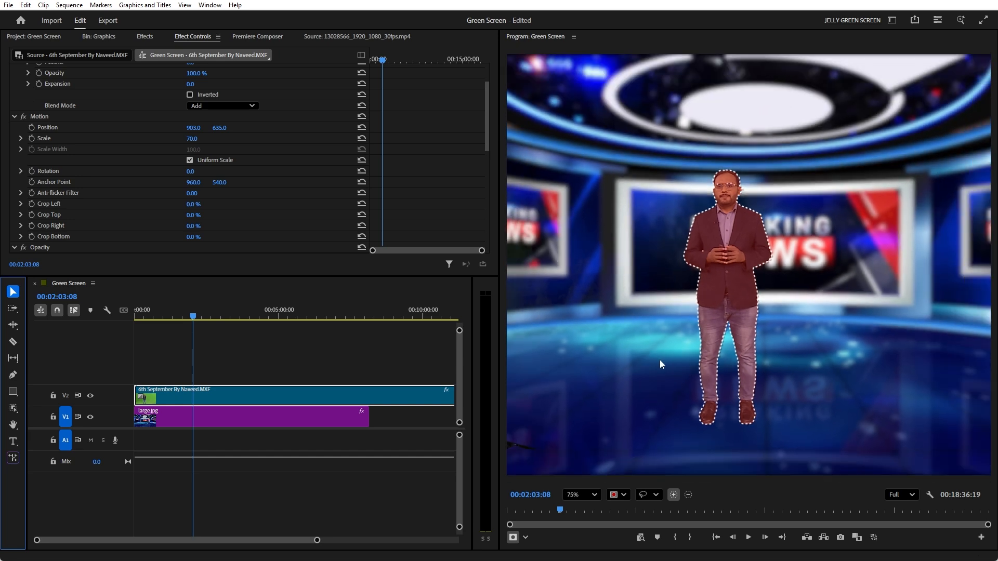
click(582, 495)
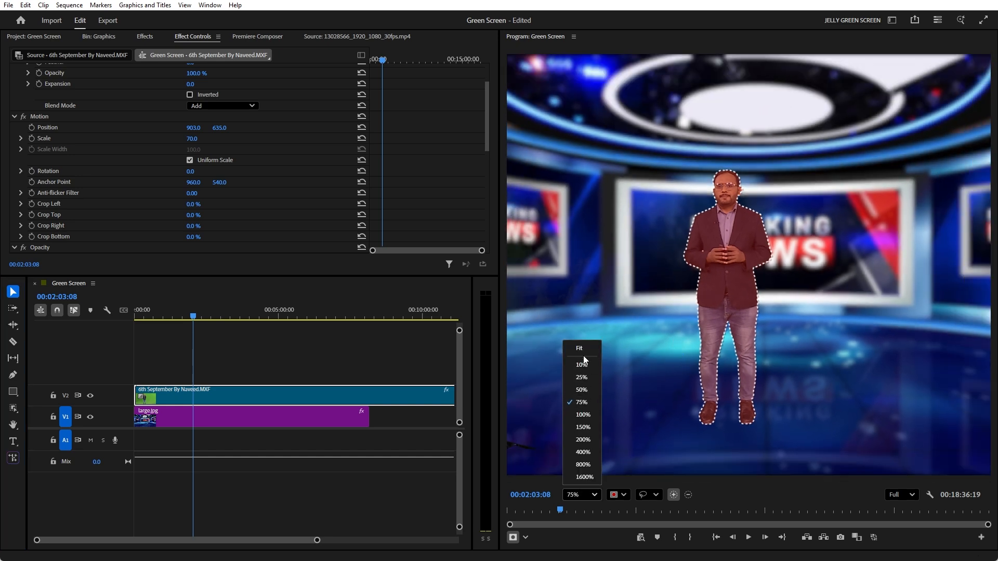
click(584, 359)
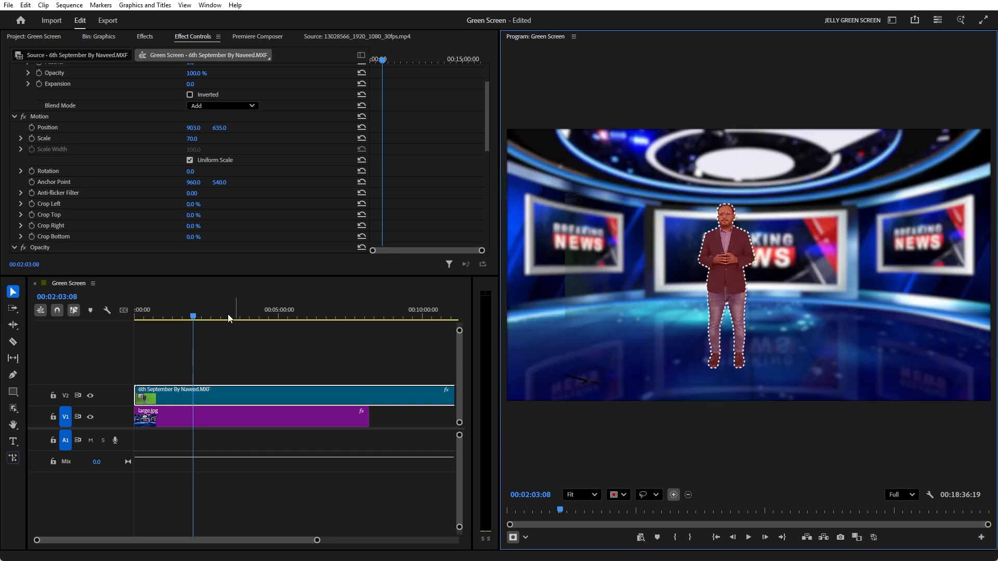
Step: Try assigning the unassigned object mask to the clip's Opacity effect, and delete the mask
scroll(152, 166, up, 2)
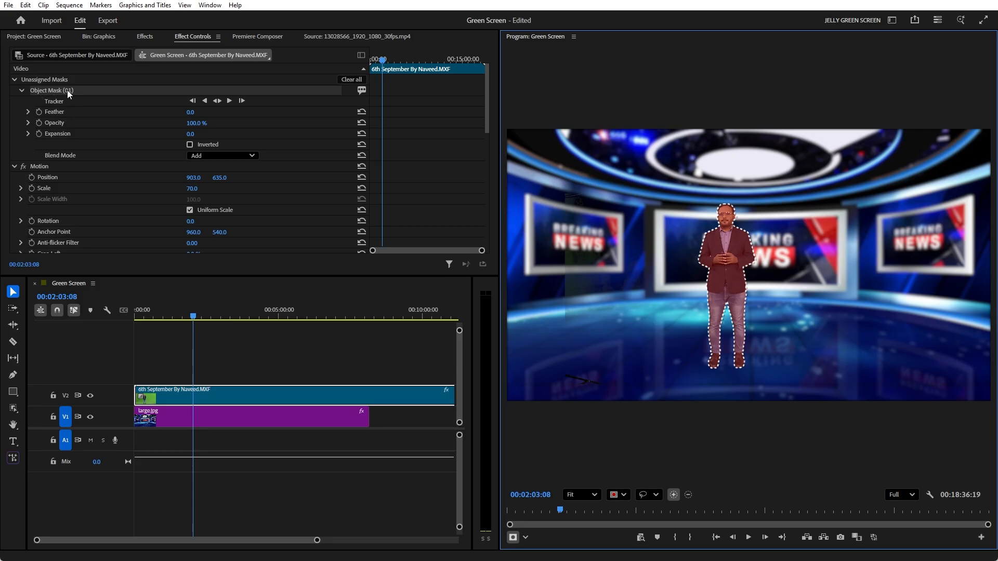
click(14, 80)
click(15, 91)
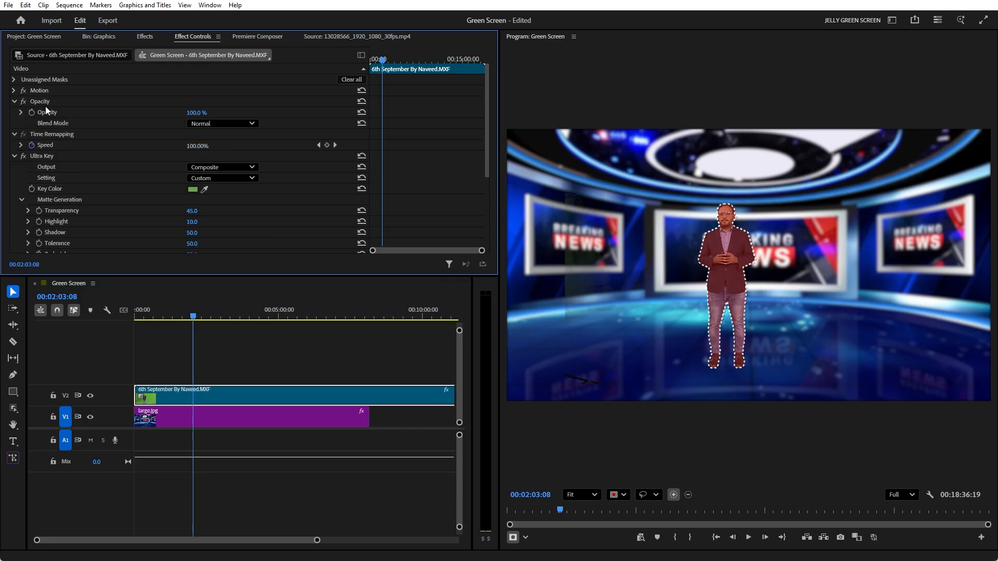
click(15, 79)
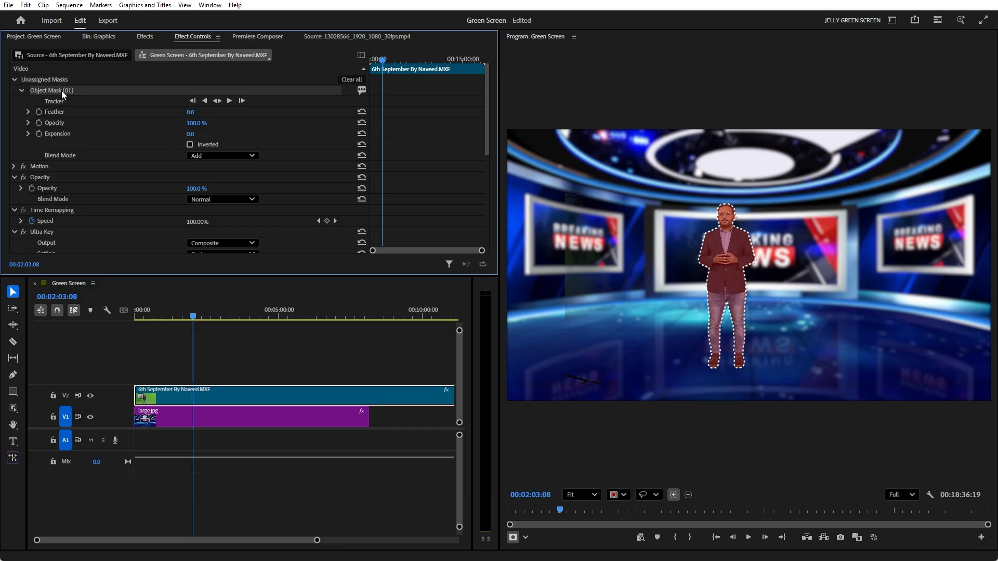
click(46, 177)
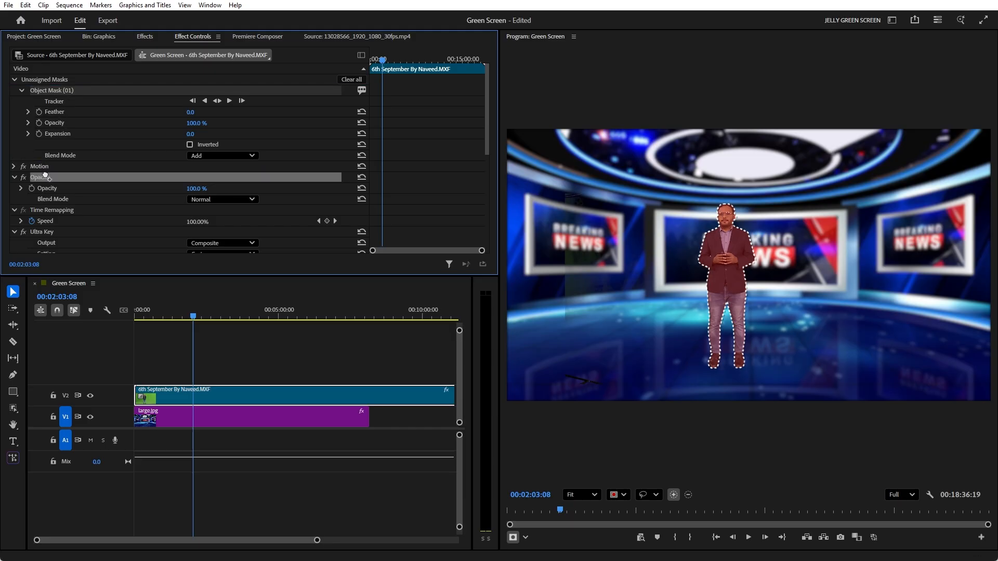
drag(46, 177, 45, 177)
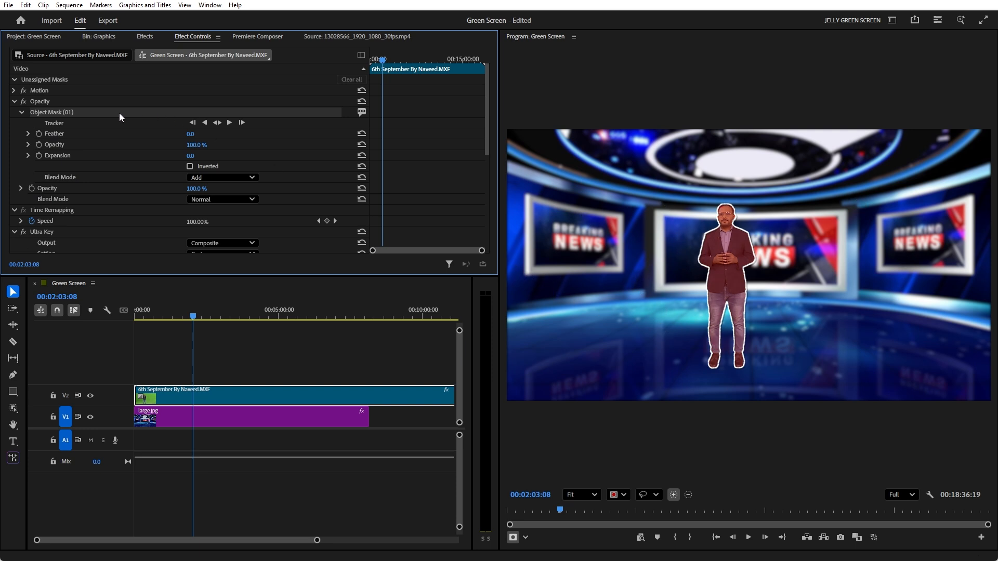
key(Delete)
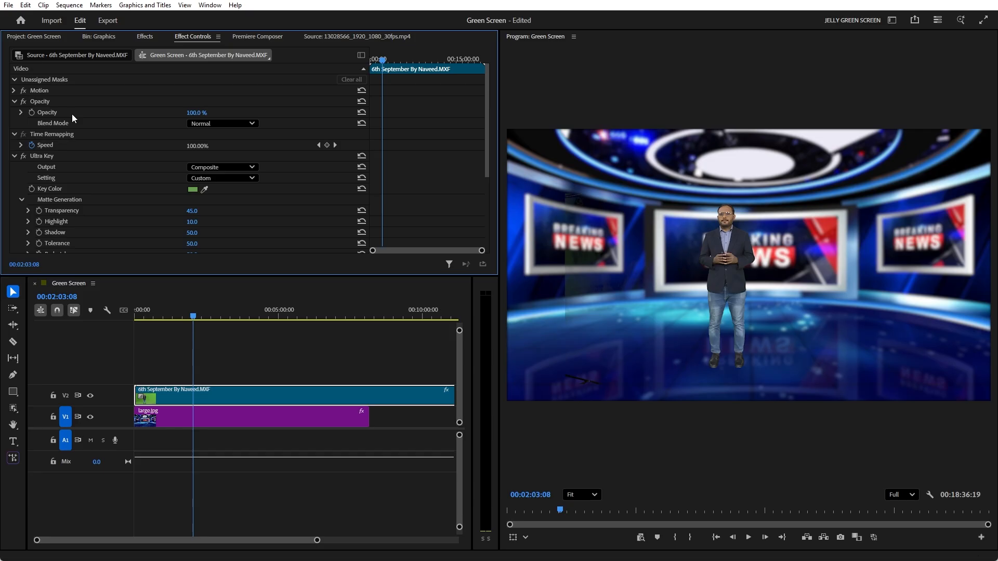
Step: Create an object mask of the presenter directly on the clip's Opacity effect and invert the mask
click(52, 102)
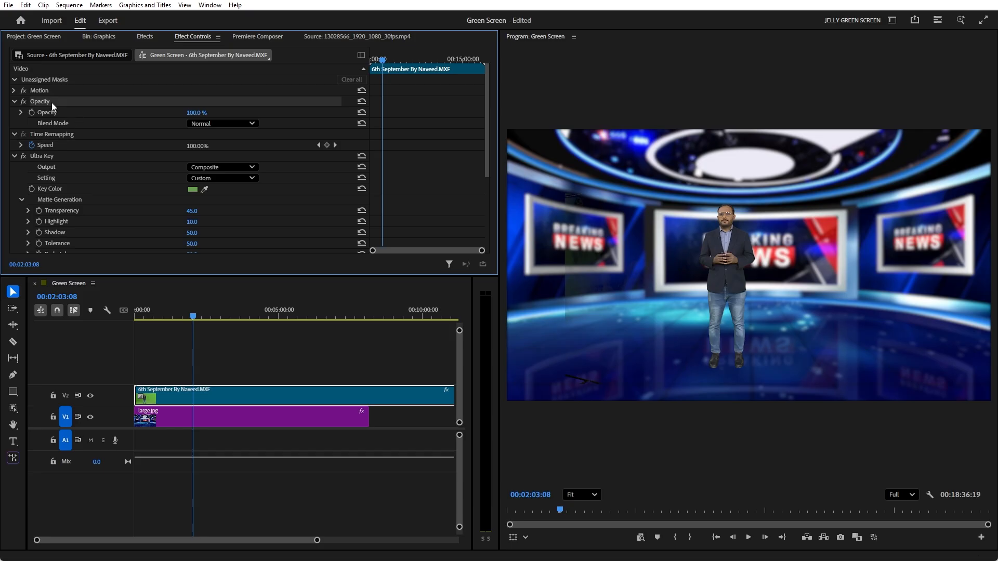
click(13, 409)
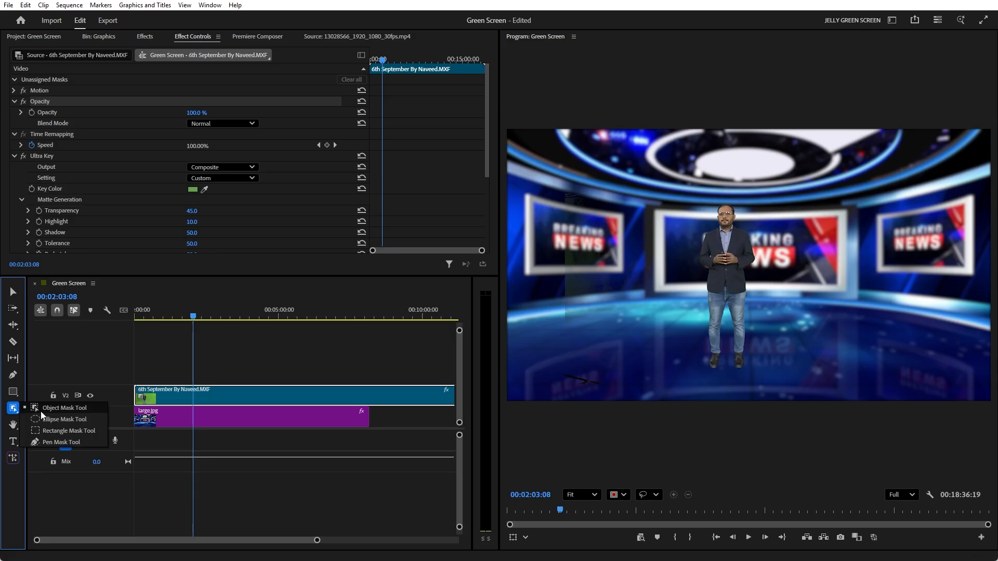
click(41, 413)
click(728, 273)
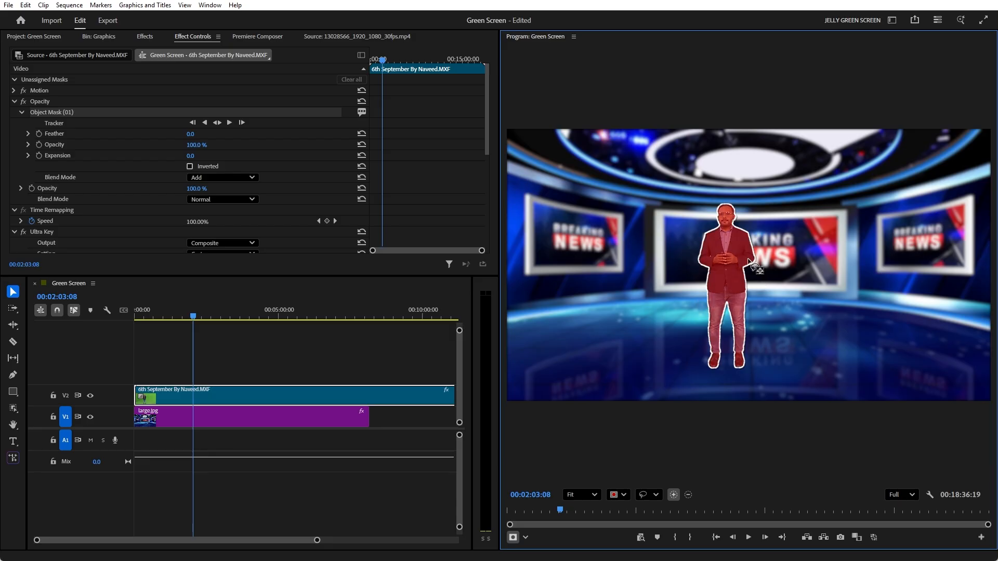
click(189, 167)
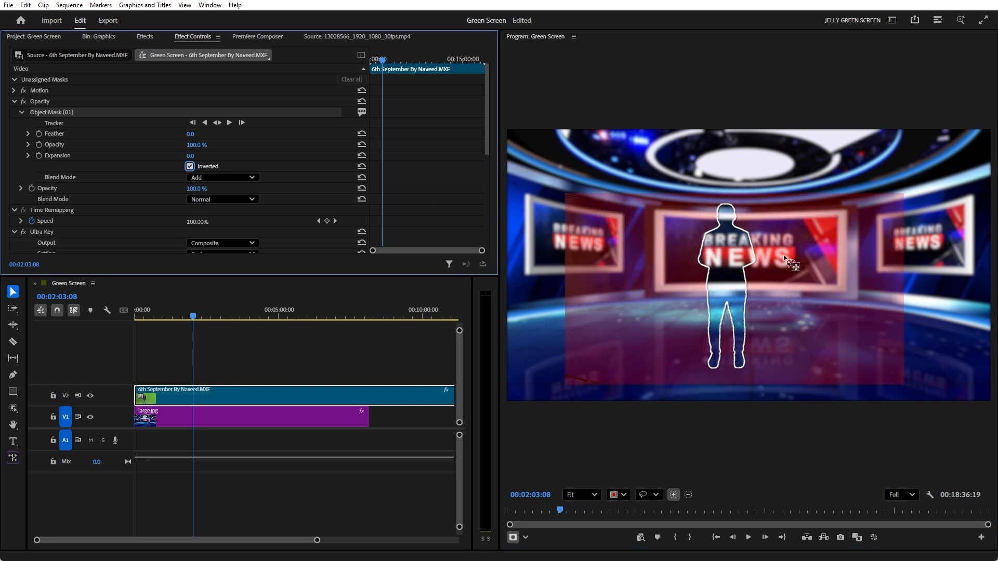
Step: Turn off the inversion of the presenter's object mask and inspect the cutout up close
click(189, 167)
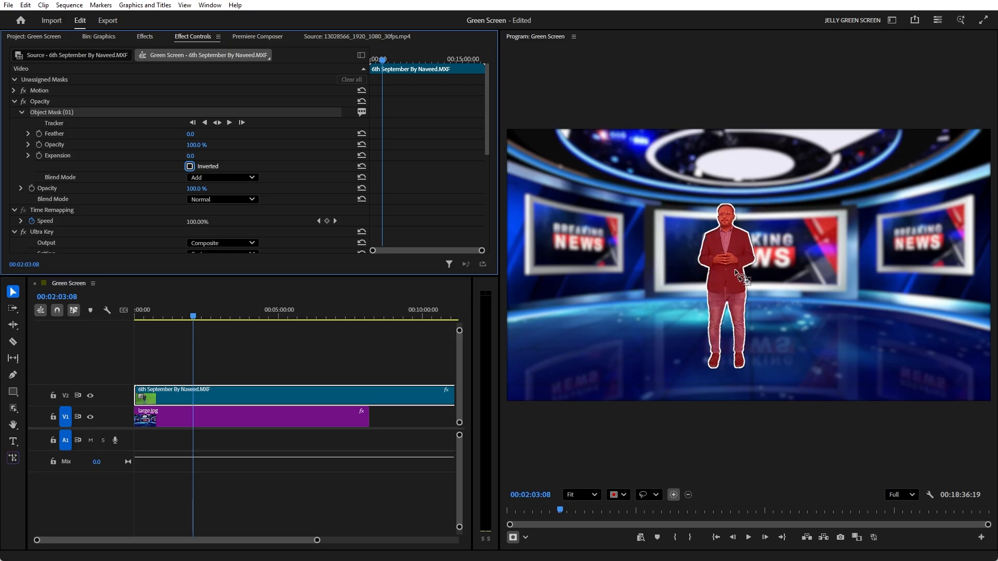
click(331, 356)
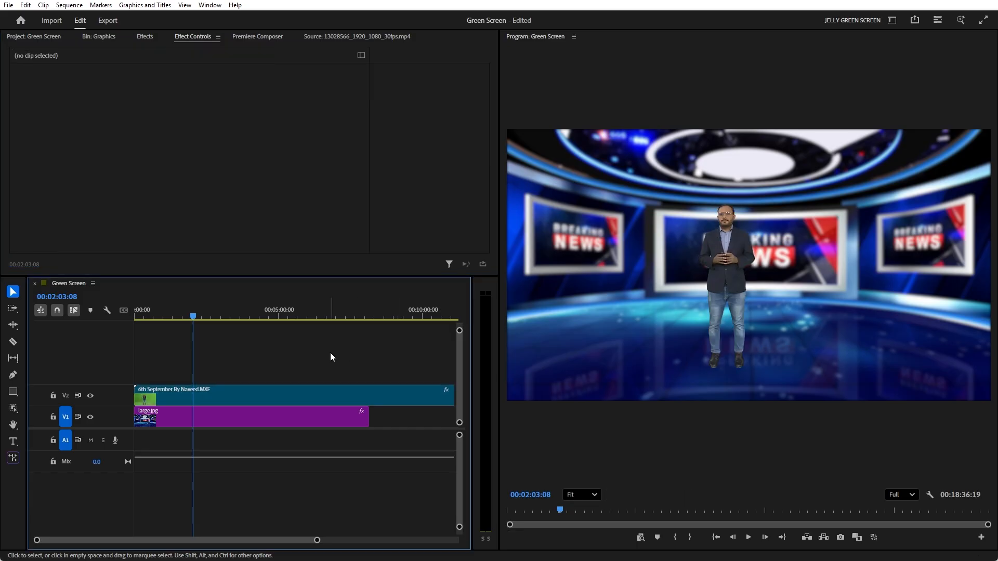
click(307, 394)
scroll(753, 276, up, 4)
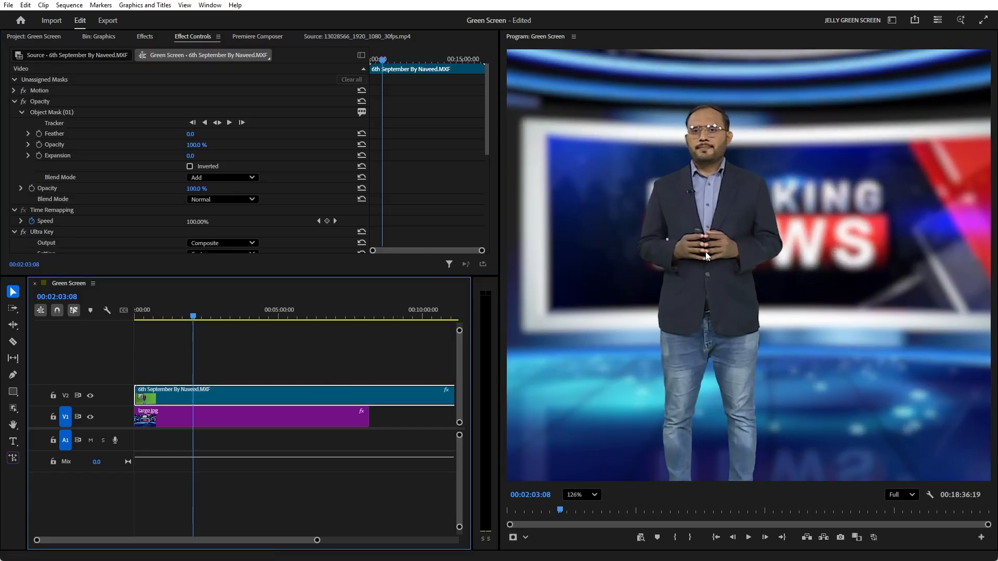
scroll(706, 252, up, 3)
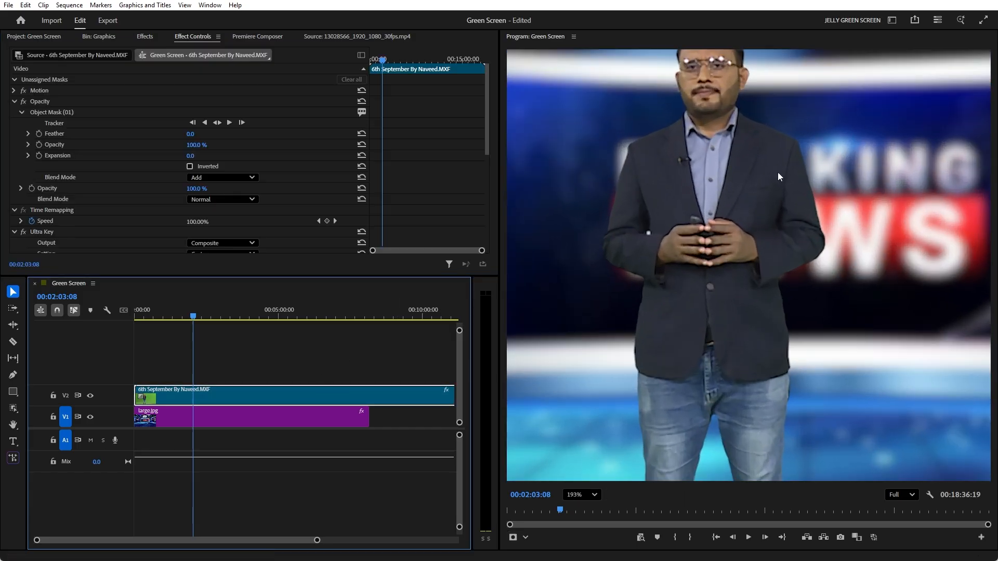
scroll(738, 333, down, 2)
scroll(716, 374, down, 4)
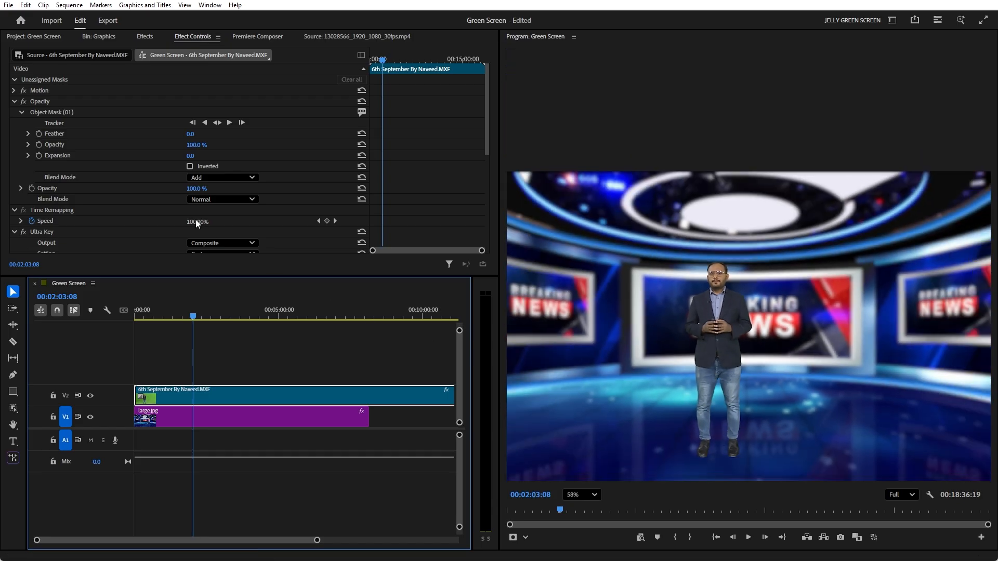
Step: Switch off the Ultra Key effect and inspect the object-masked presenter's edges from head to shoes
scroll(94, 214, down, 5)
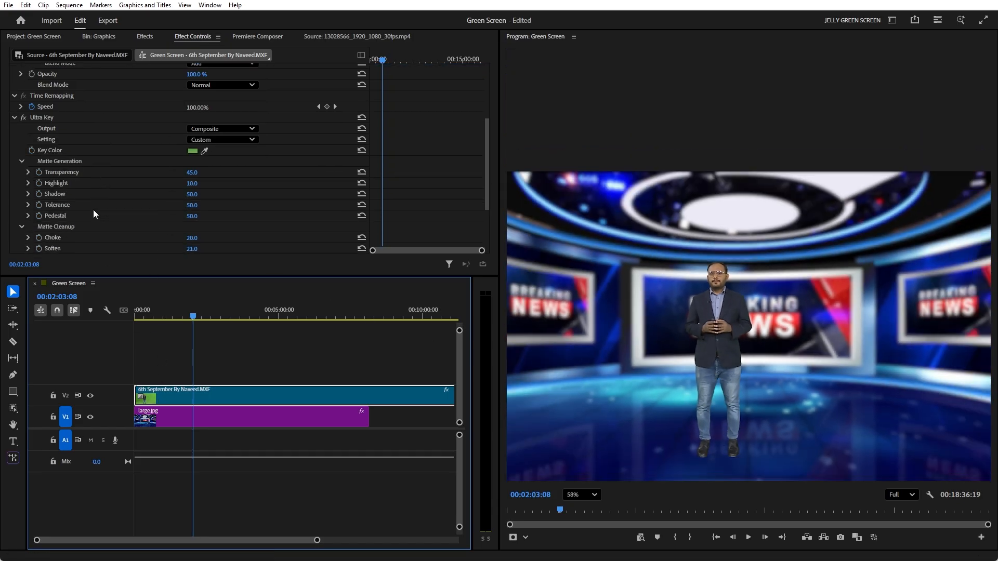
click(23, 107)
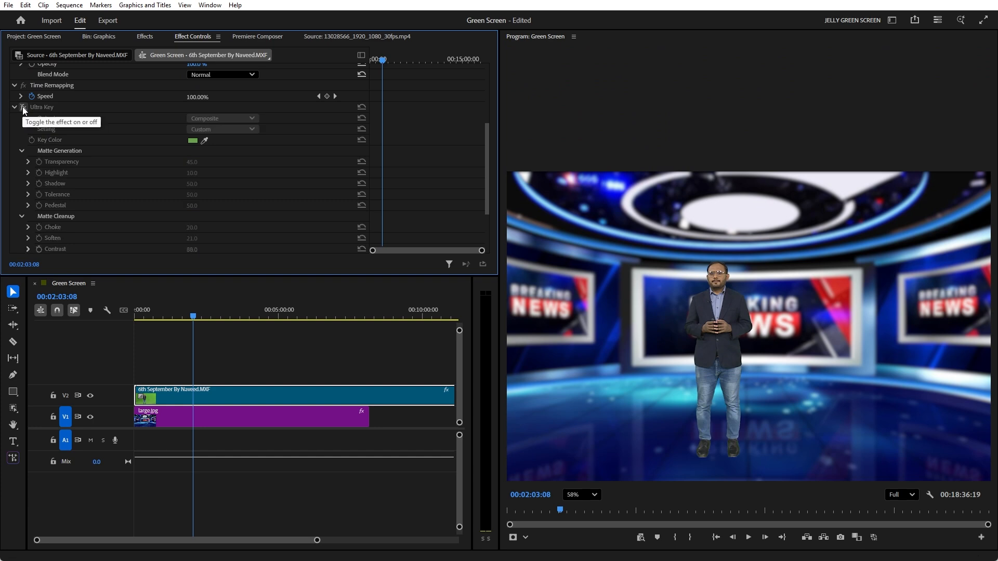
scroll(681, 310, up, 3)
scroll(681, 310, up, 4)
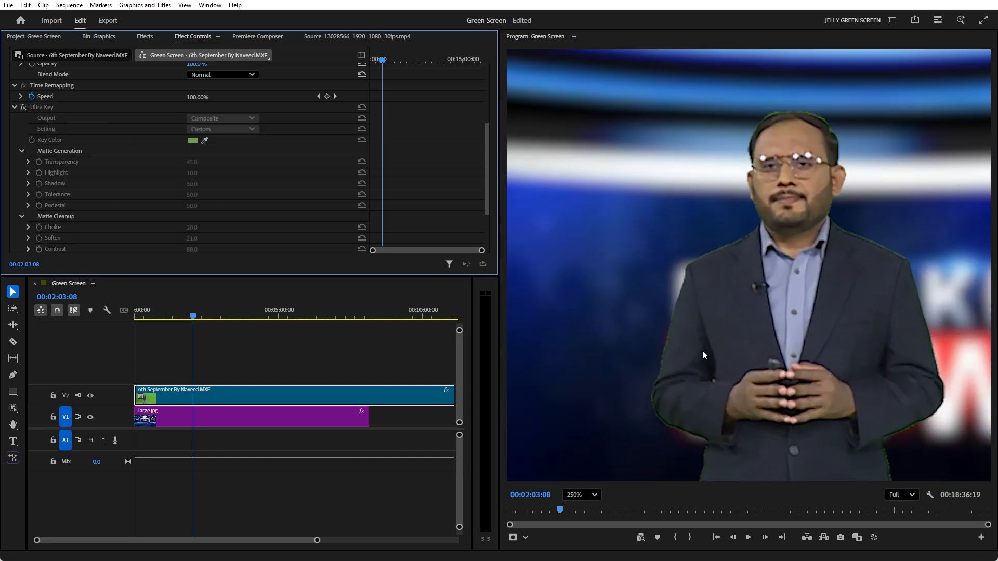
scroll(684, 287, up, 1)
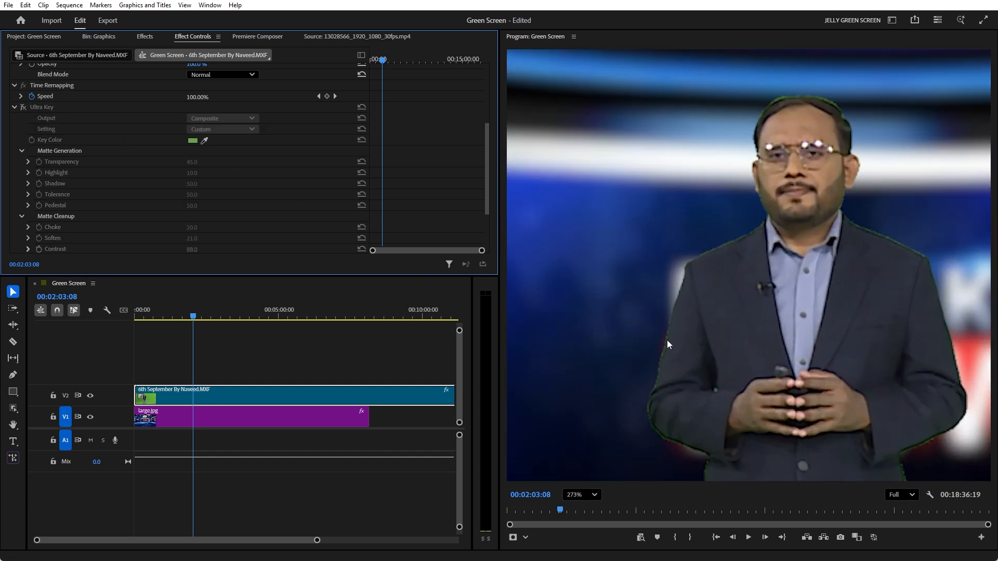
scroll(812, 385, down, 3)
scroll(941, 353, down, 1)
drag(809, 305, 665, 150)
scroll(676, 208, down, 4)
drag(708, 257, 744, 164)
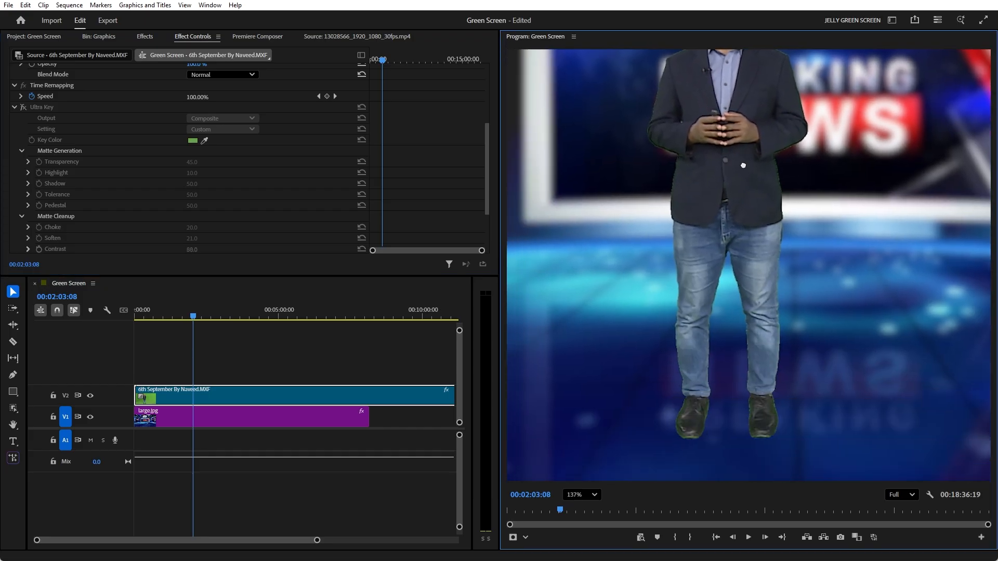
Step: Fit the whole frame in the program view and switch the Ultra Key effect back on
click(595, 493)
click(573, 352)
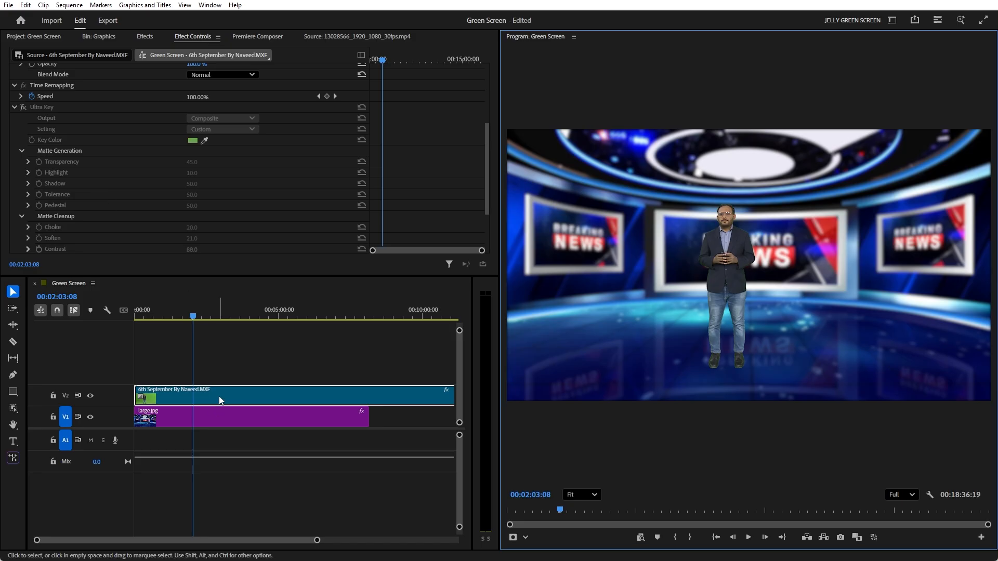
click(23, 108)
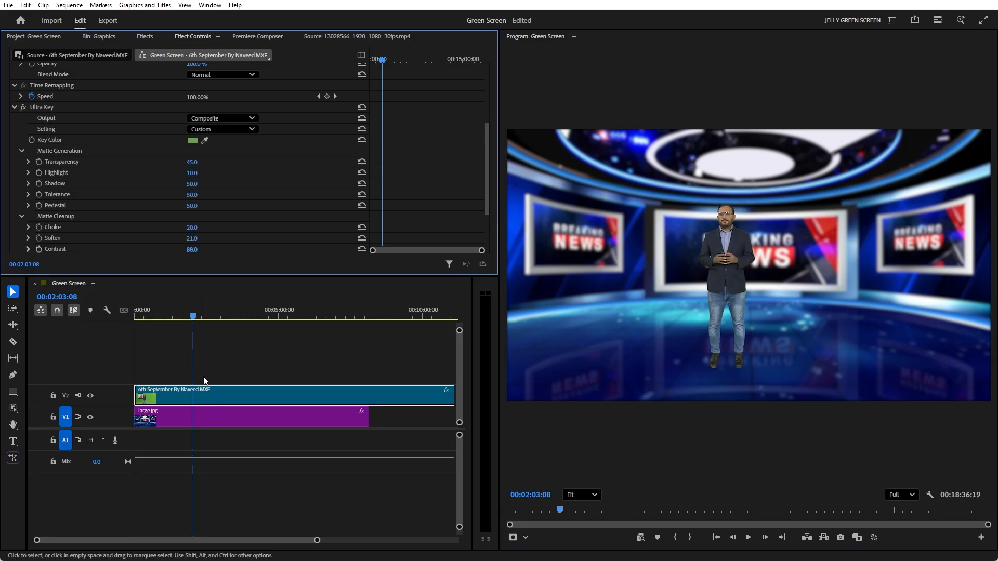
Step: Delete the object mask from the presenter clip's Opacity effect
scroll(171, 177, up, 5)
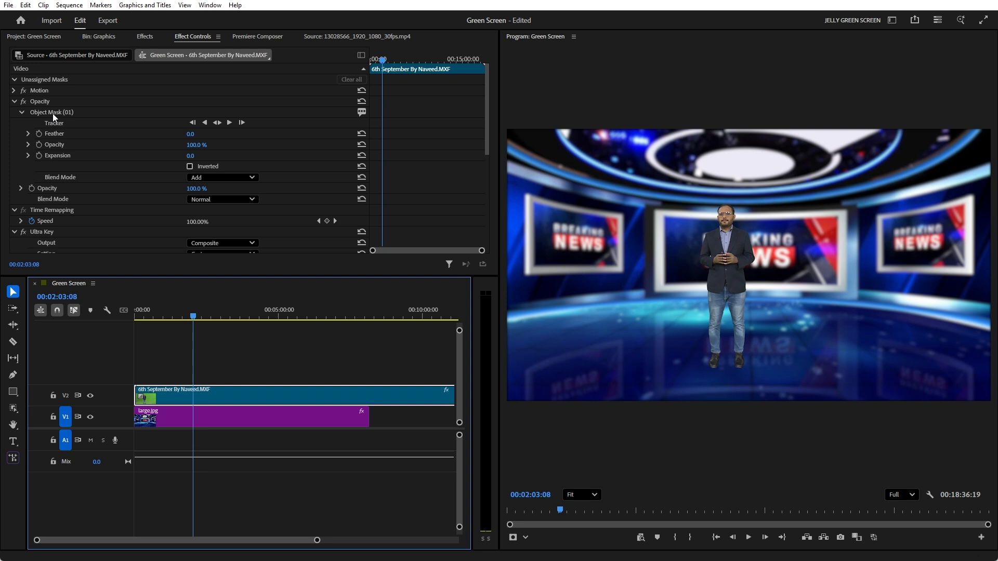
click(52, 114)
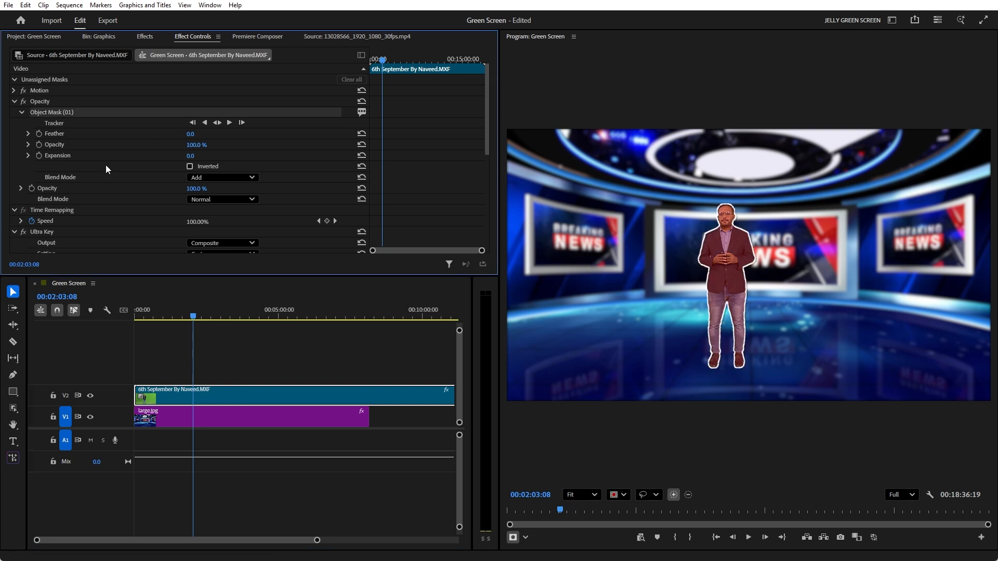
key(Delete)
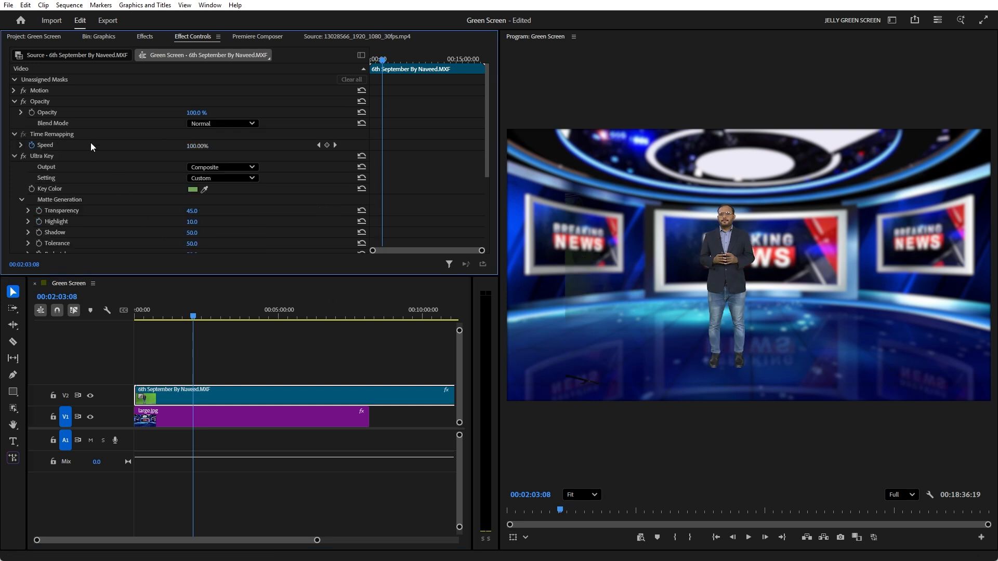
Step: Draw a rectangular mask enclosing the whole presenter on the clip's Opacity effect, leaving the leftover background outside it
click(45, 102)
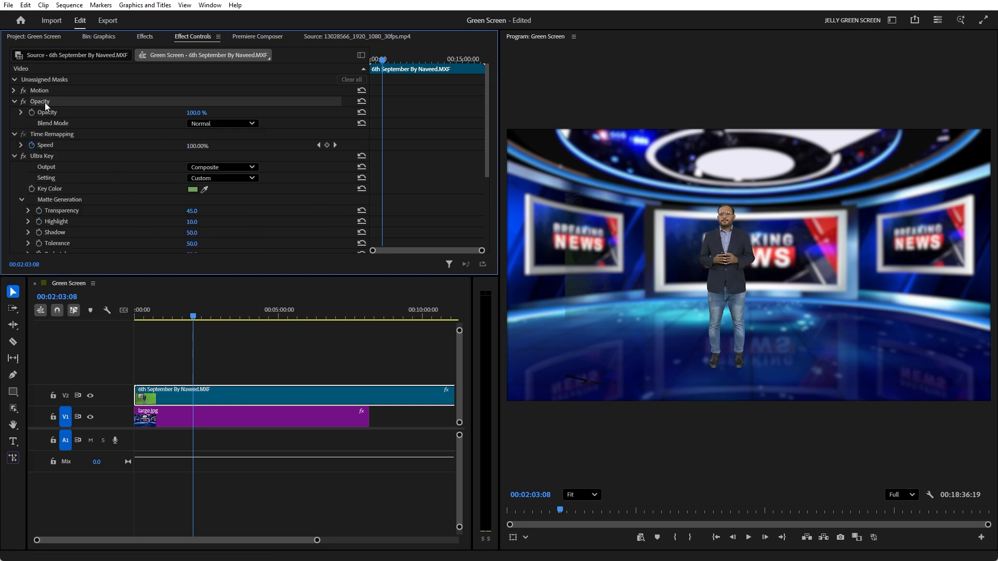
click(15, 408)
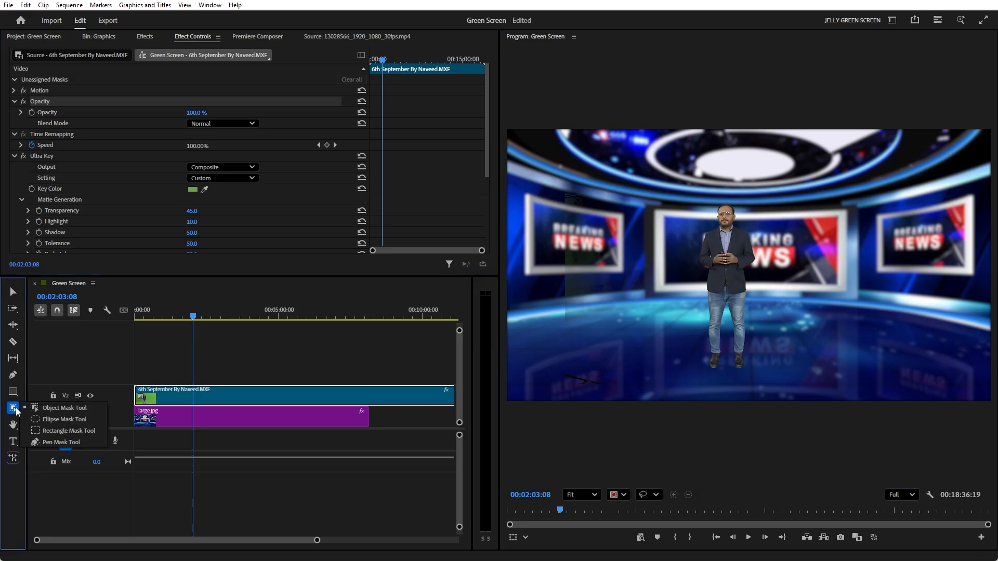
click(51, 431)
drag(664, 177, 781, 381)
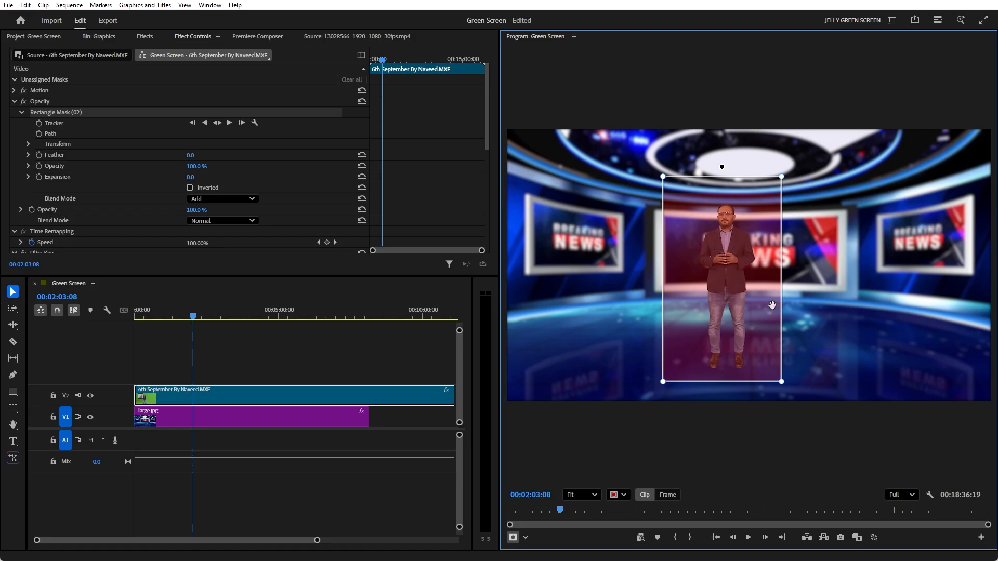
click(313, 350)
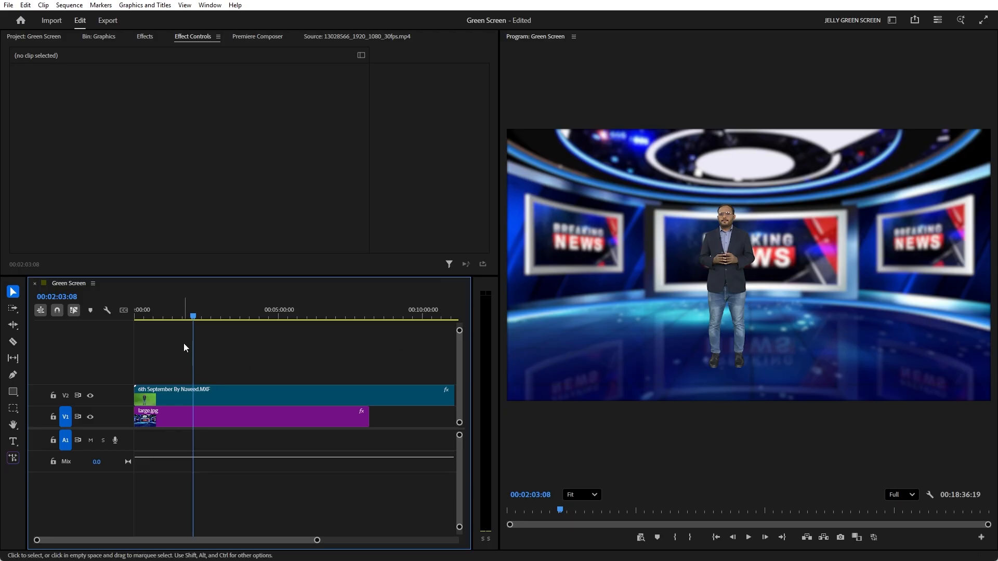
Step: Review the masked composite around the presenter at 00:02:14:03 and 00:03:52:14
mouse_move(189, 316)
mouse_down()
mouse_move(141, 325)
mouse_move(223, 333)
mouse_move(305, 318)
mouse_move(198, 319)
mouse_up()
scroll(682, 273, up, 2)
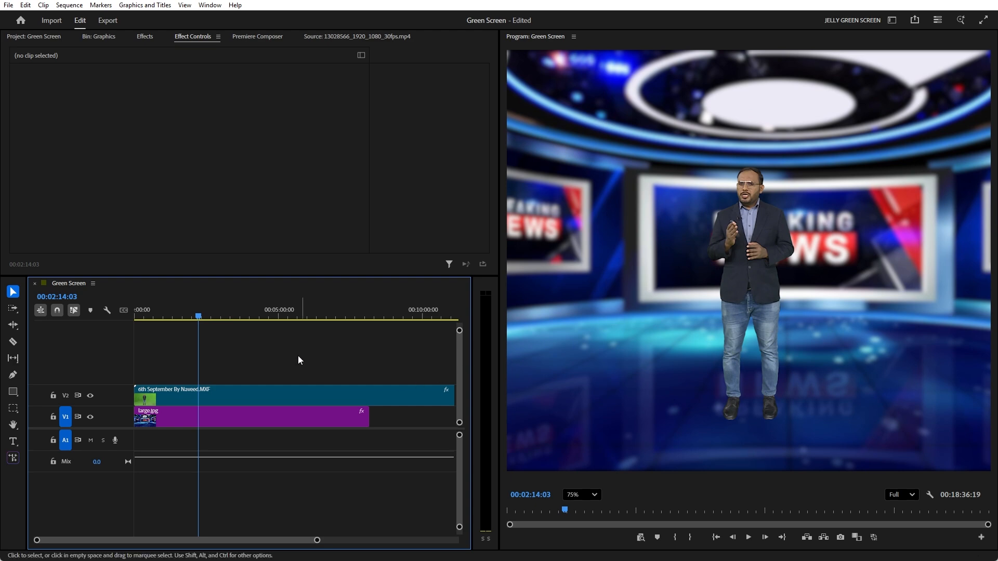
drag(268, 310, 246, 310)
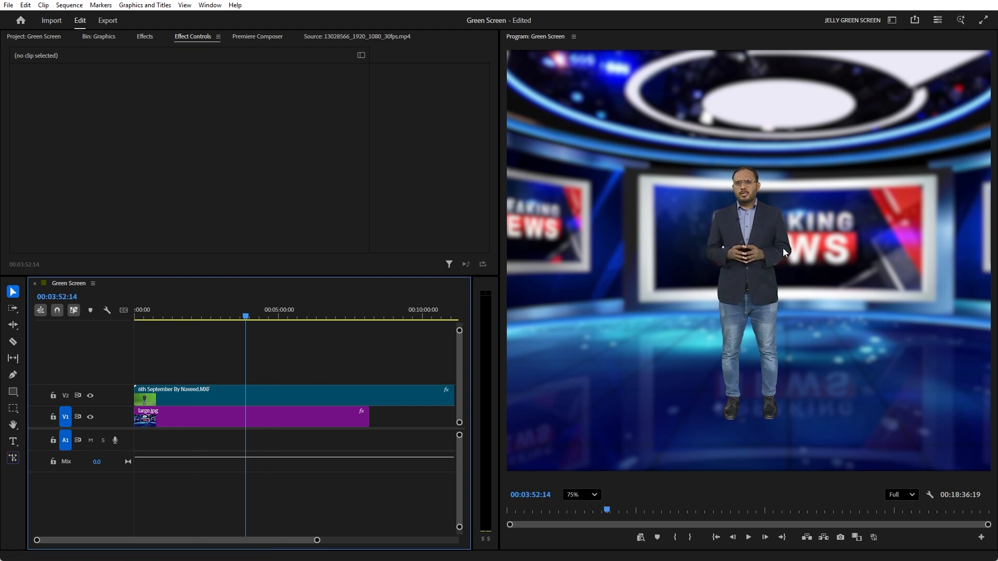
scroll(740, 304, down, 3)
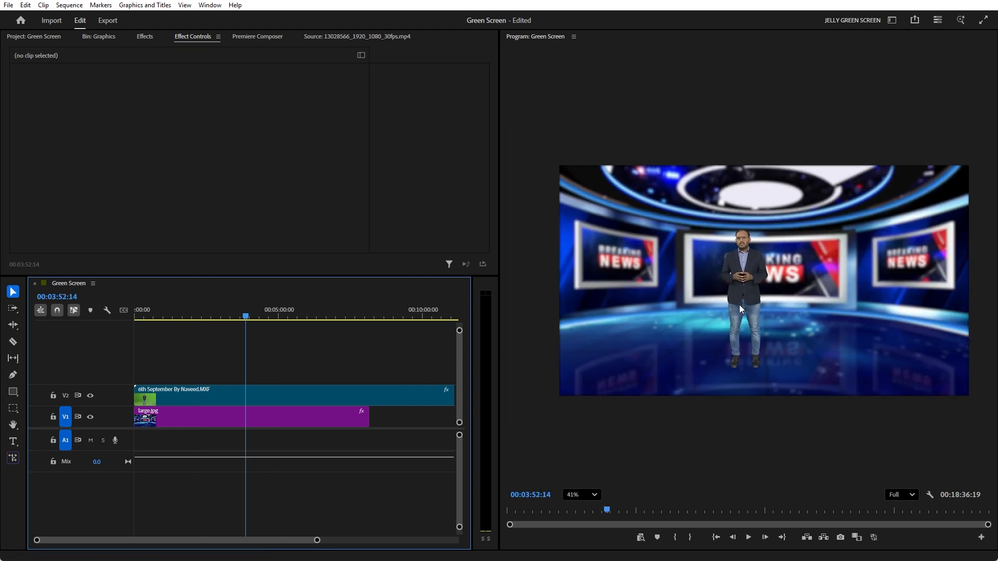
scroll(785, 320, up, 2)
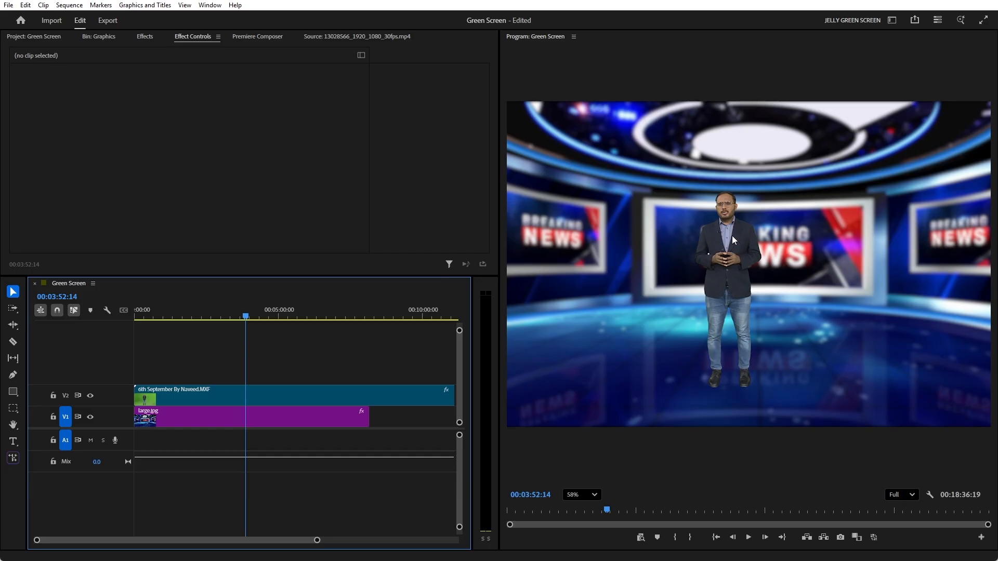
scroll(729, 273, up, 1)
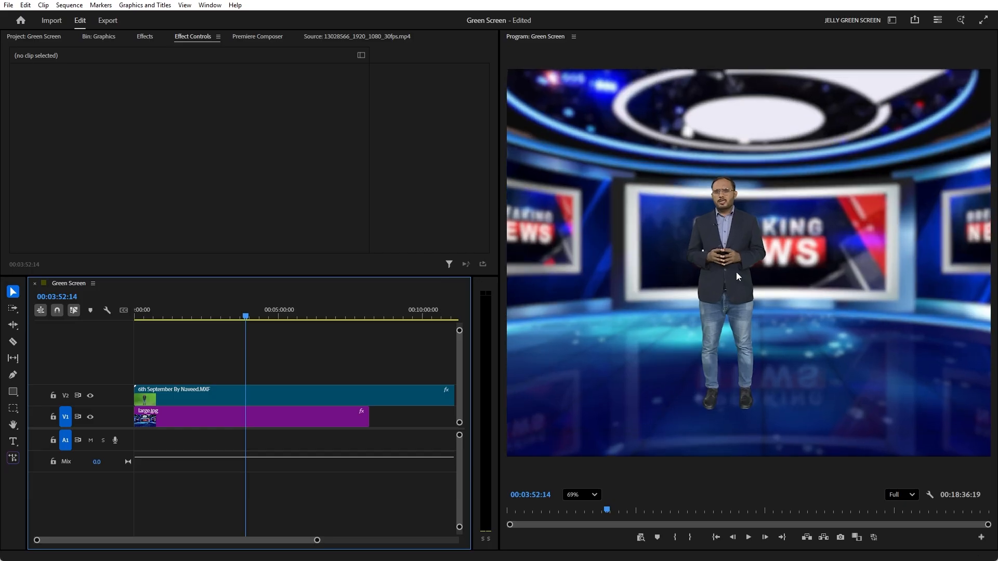
Step: Find the Lumetri Color effect by searching for "lumetri" and apply it to the presenter clip on V2
click(272, 389)
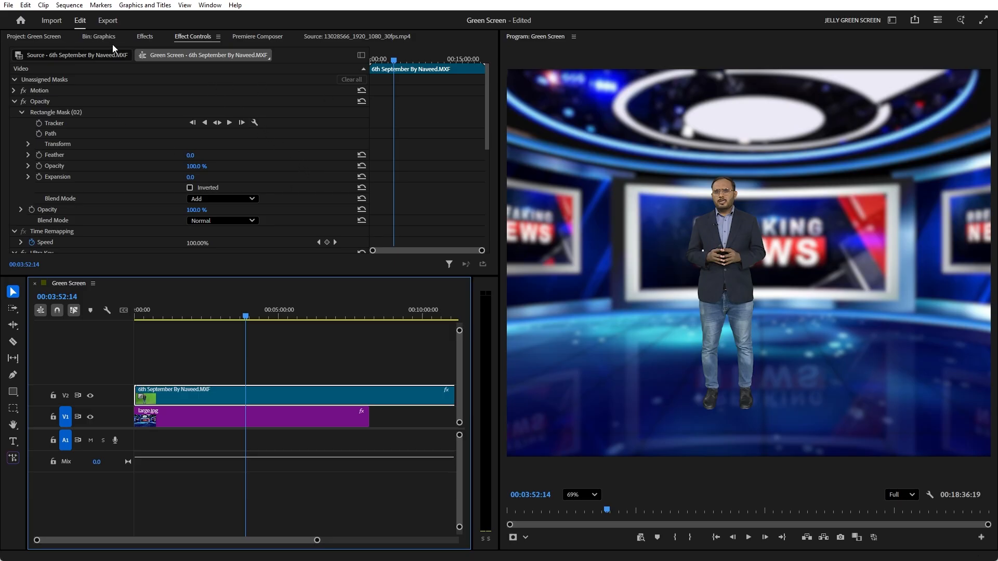
click(145, 36)
drag(80, 56, 1, 54)
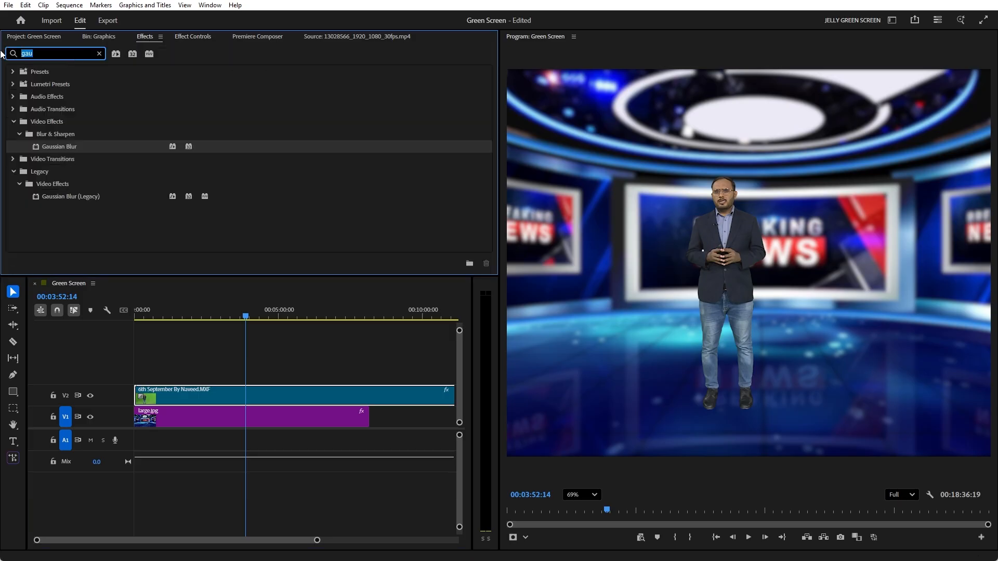
text(lumetri)
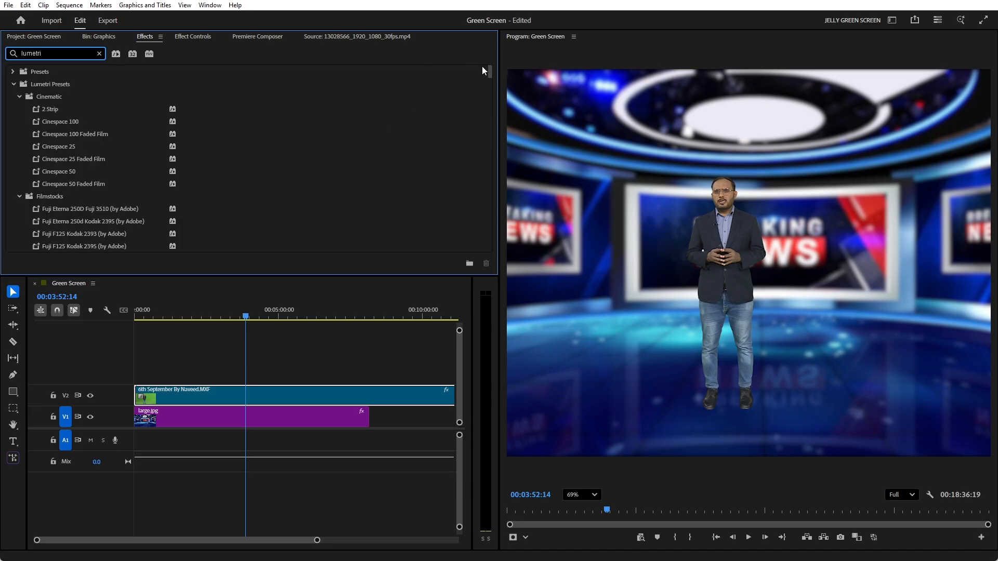
drag(492, 74, 491, 253)
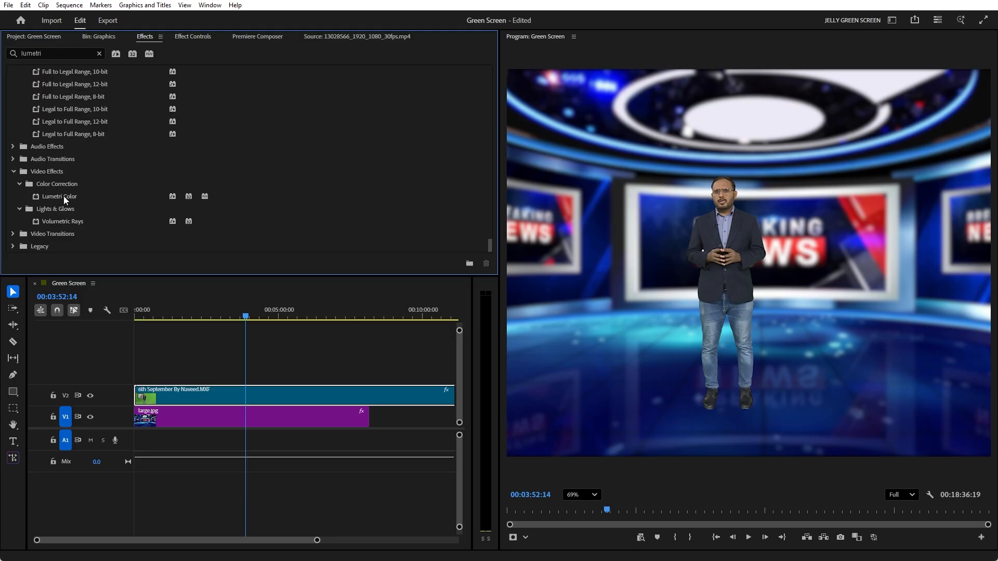
drag(64, 195, 243, 391)
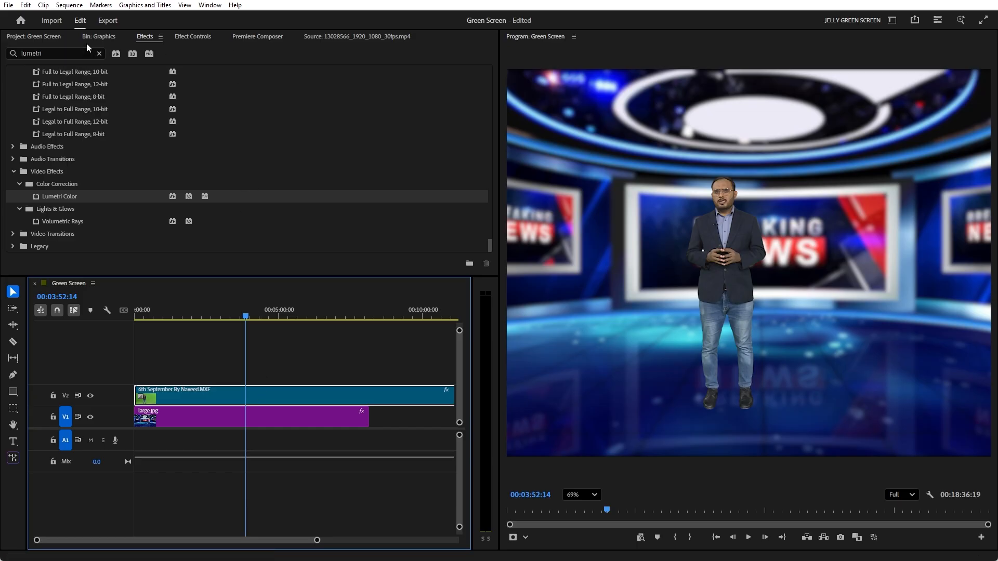
Step: Switch to the Color workspace and check the presenter in the program view
click(210, 4)
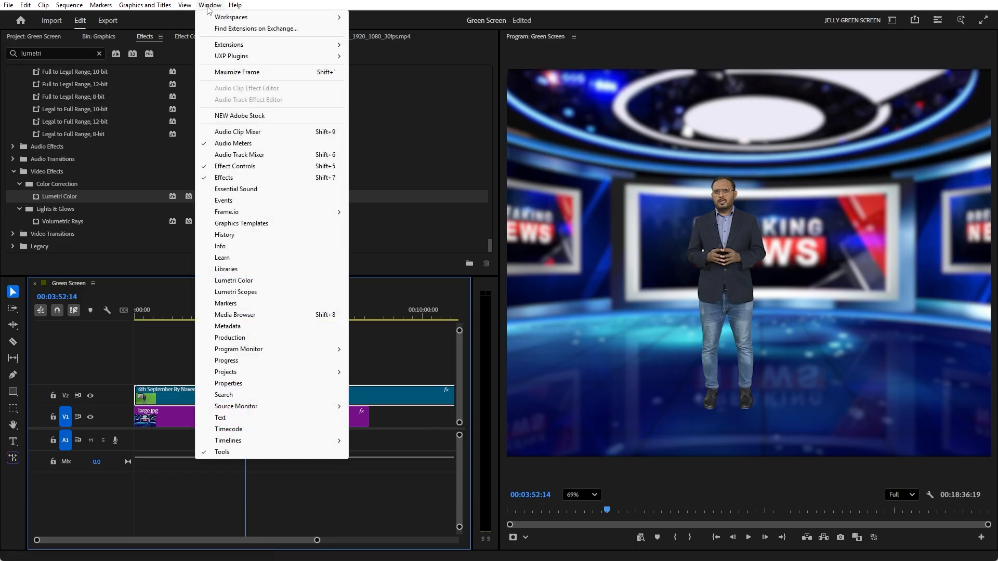
mouse_move(260, 17)
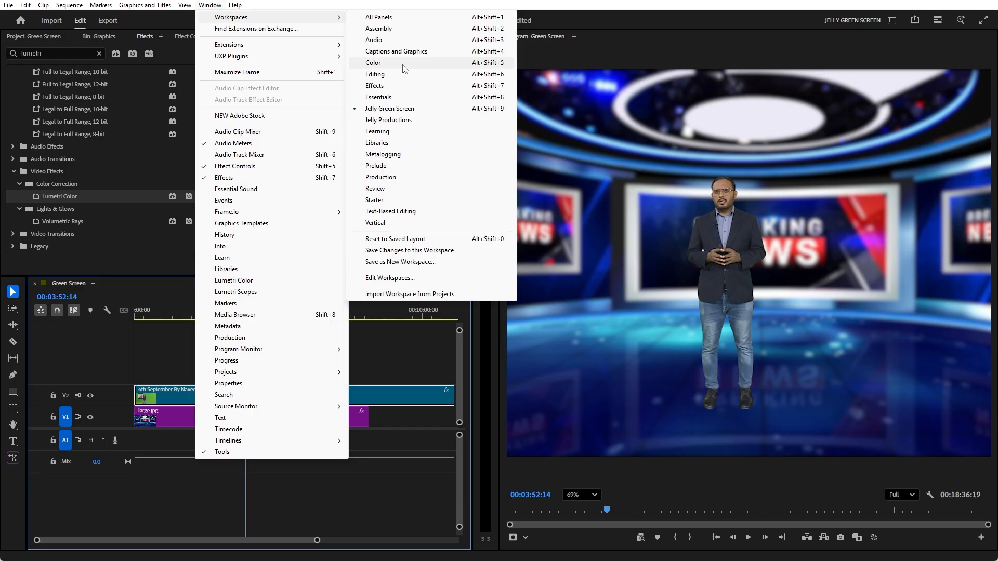
click(404, 63)
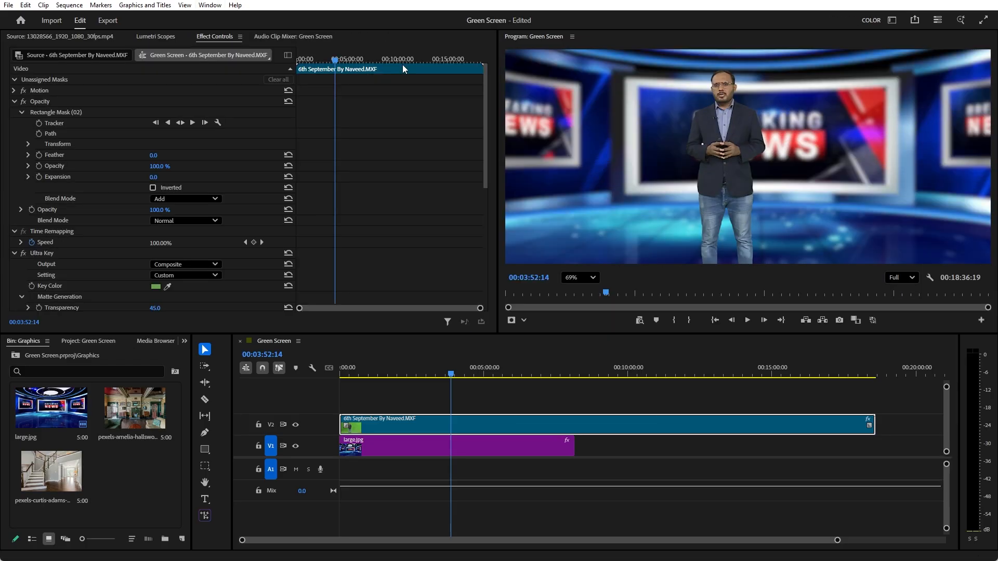
scroll(650, 133, down, 2)
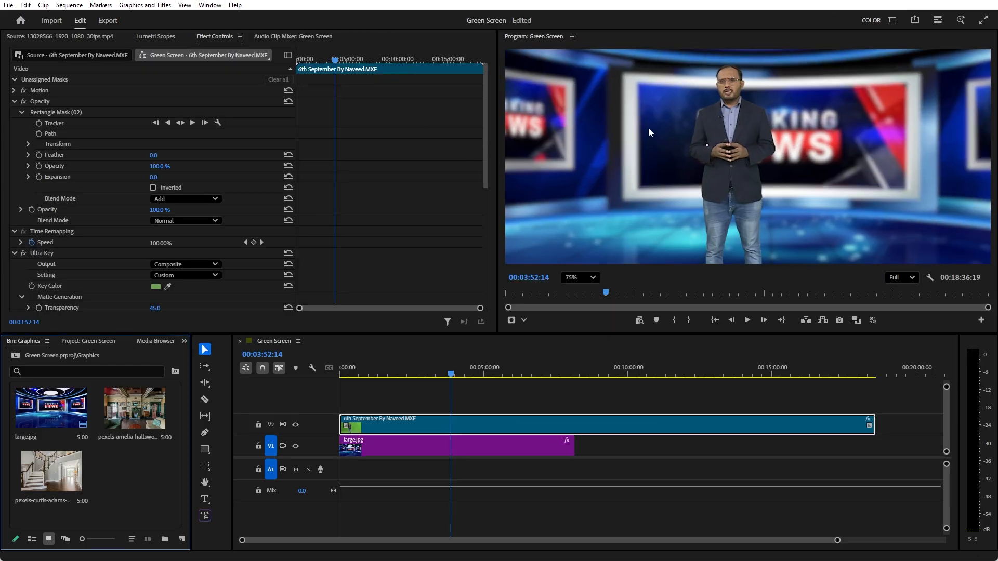
scroll(648, 127, up, 2)
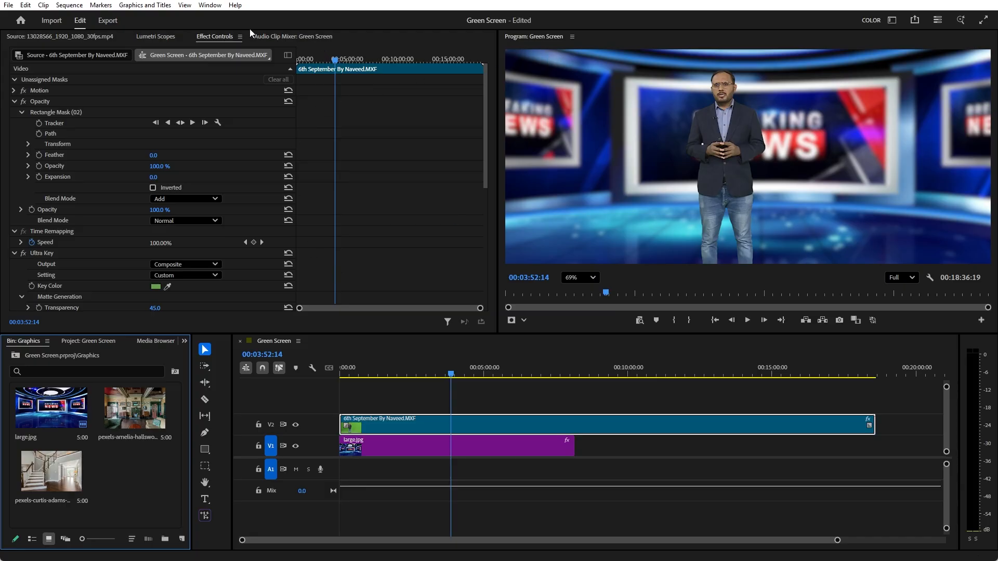
Step: Reset the Color workspace to its saved layout and enlarge the program monitor at the expense of the scopes and timeline
click(211, 7)
mouse_move(255, 19)
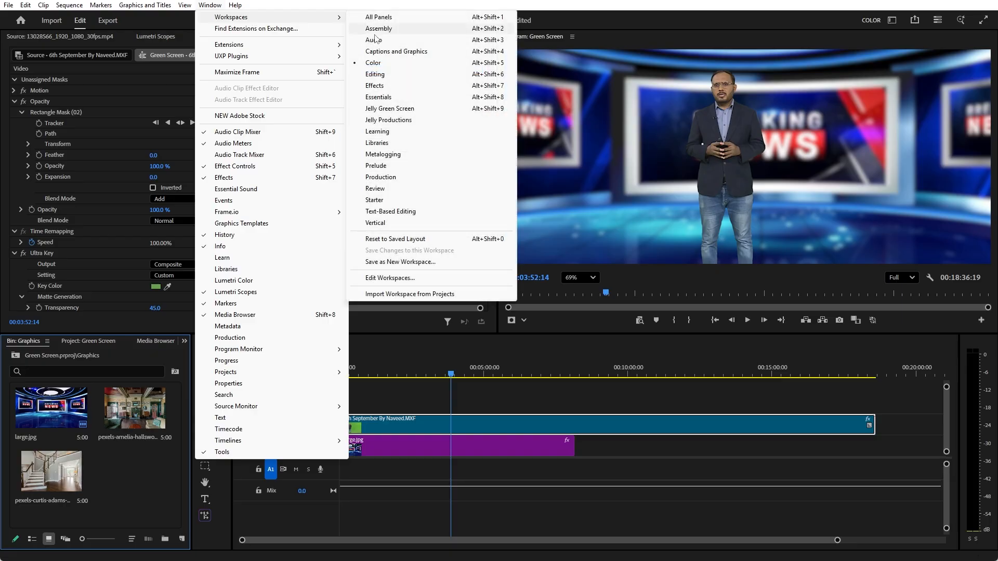
click(399, 240)
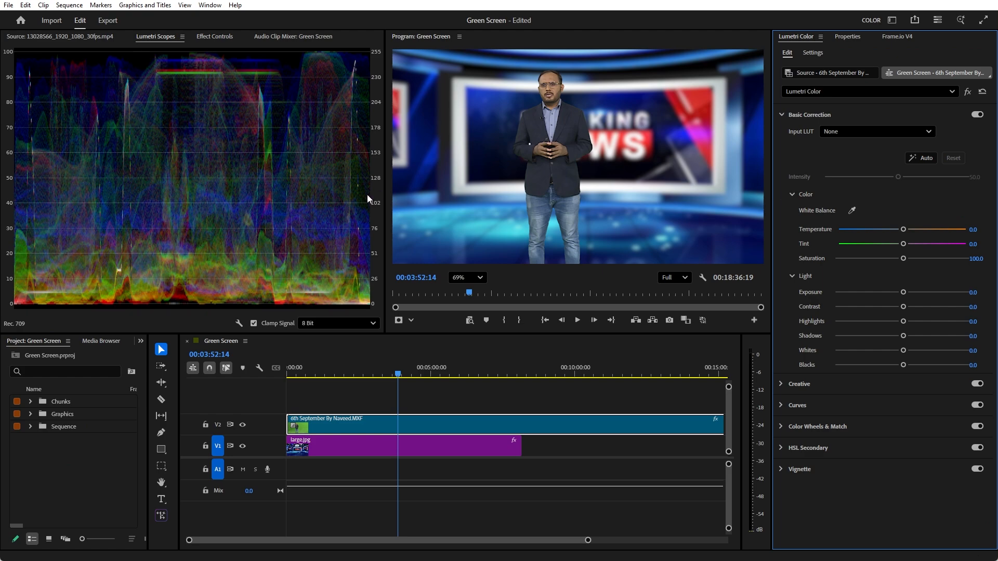
drag(386, 202, 170, 202)
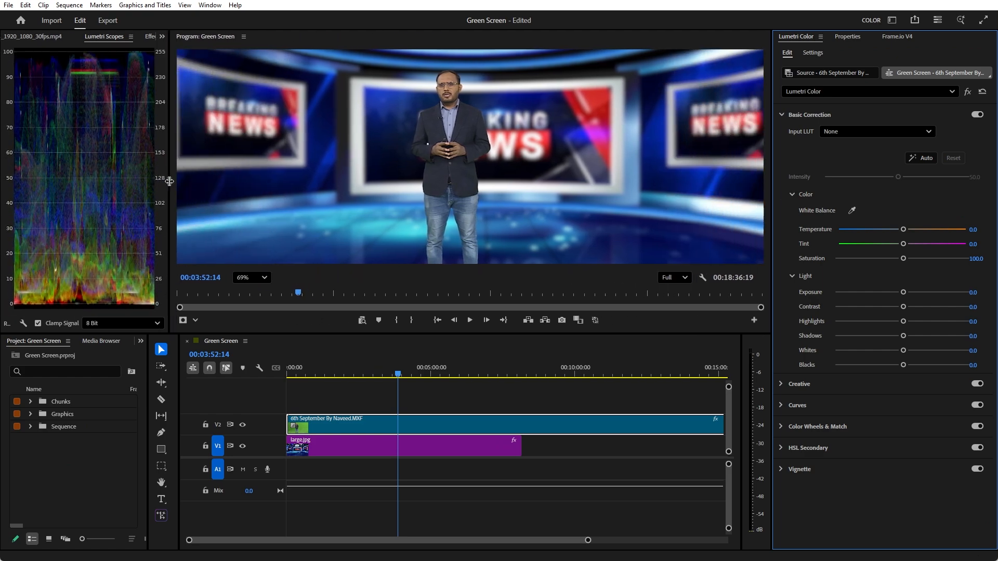
drag(366, 334, 358, 414)
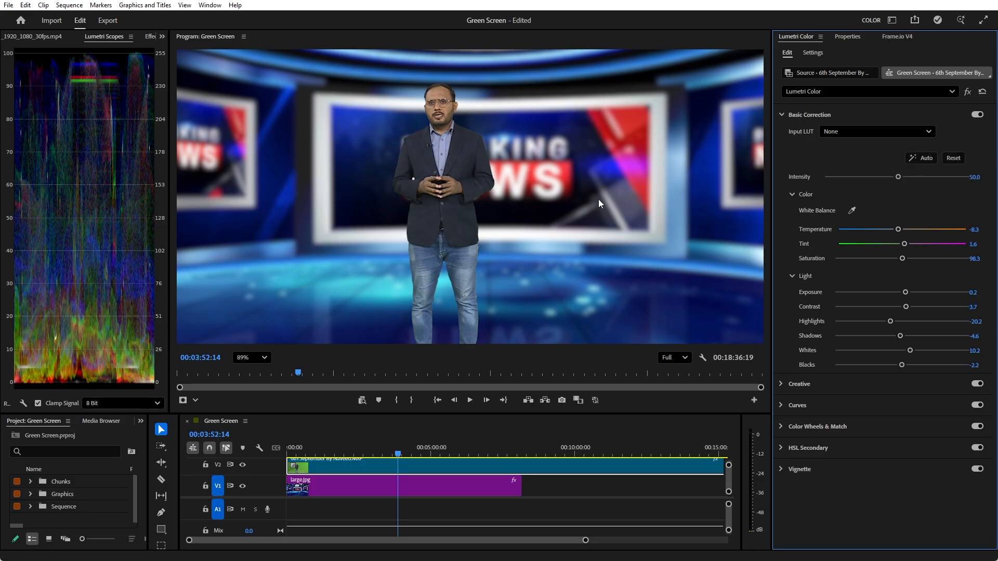
Step: Examine the presenter up close with Basic Correction switched off and back on
scroll(437, 82, up, 2)
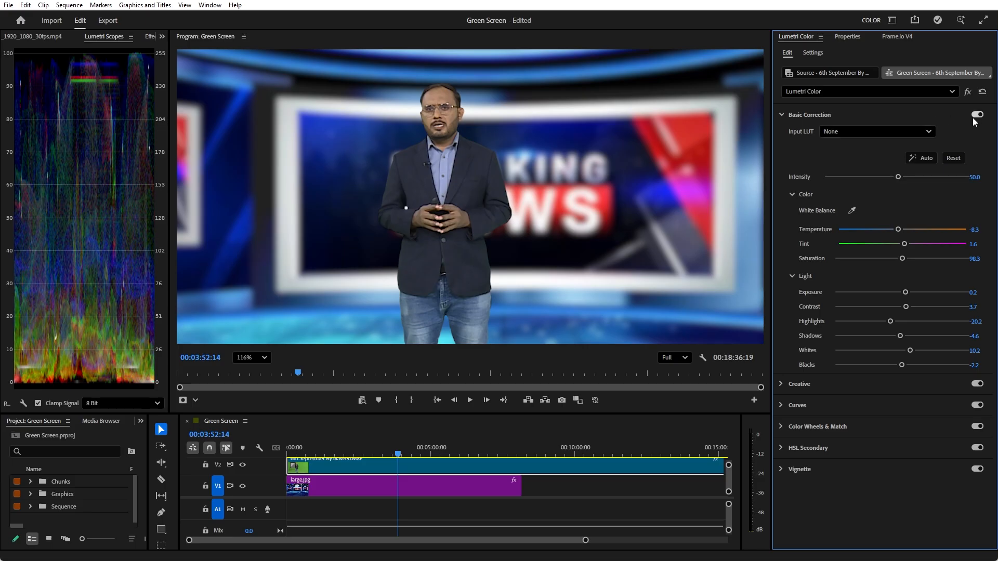
scroll(510, 95, up, 4)
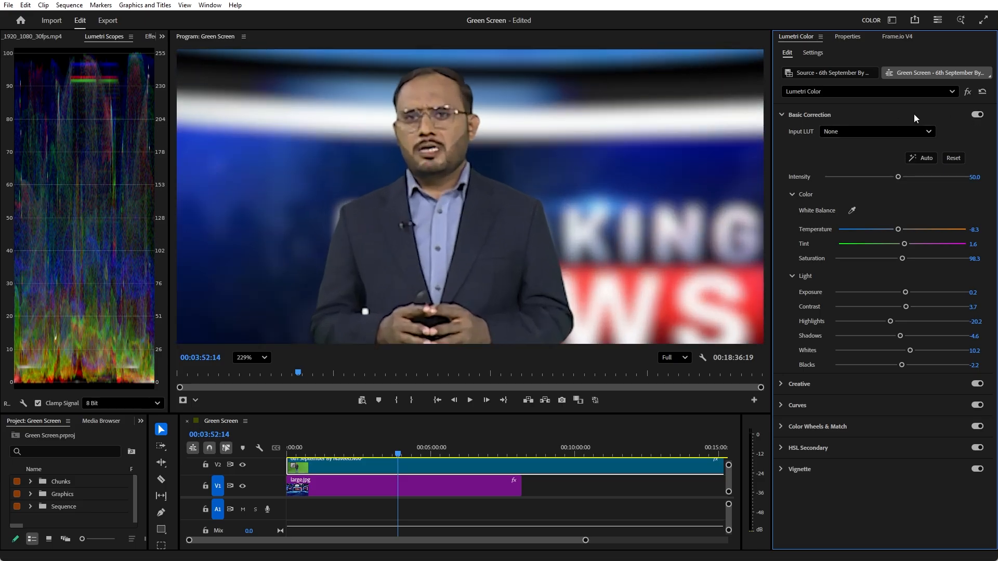
click(980, 115)
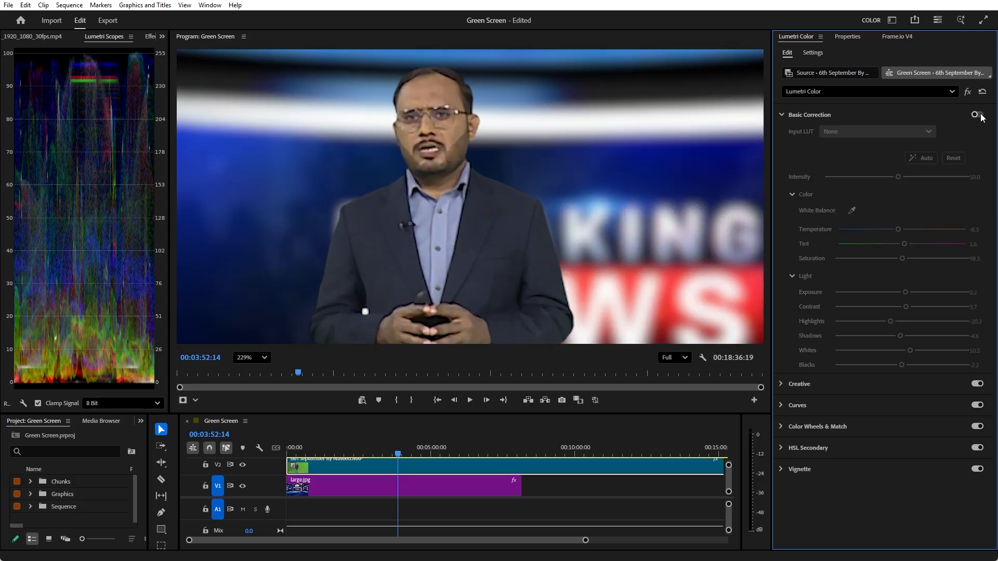
click(979, 115)
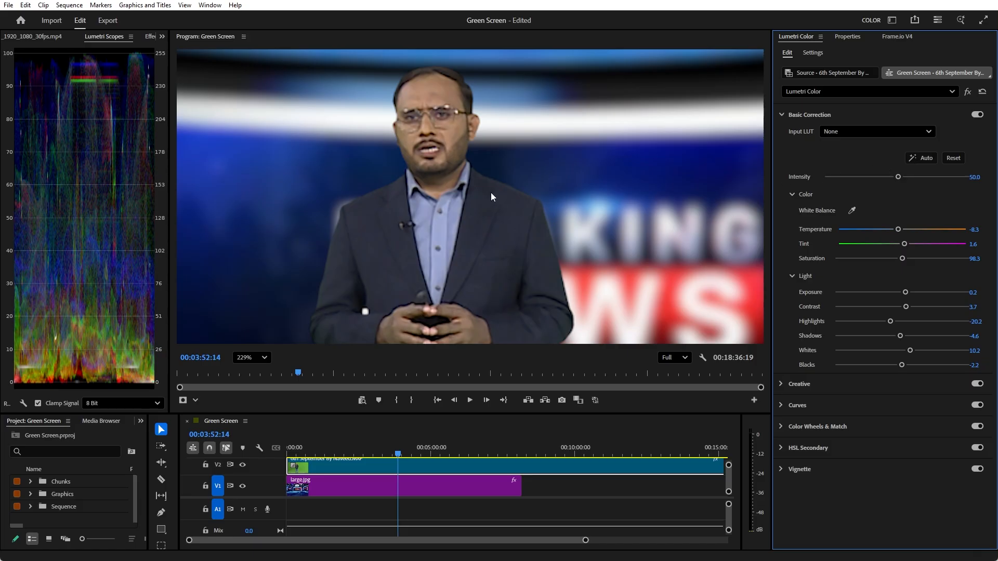
scroll(491, 192, down, 5)
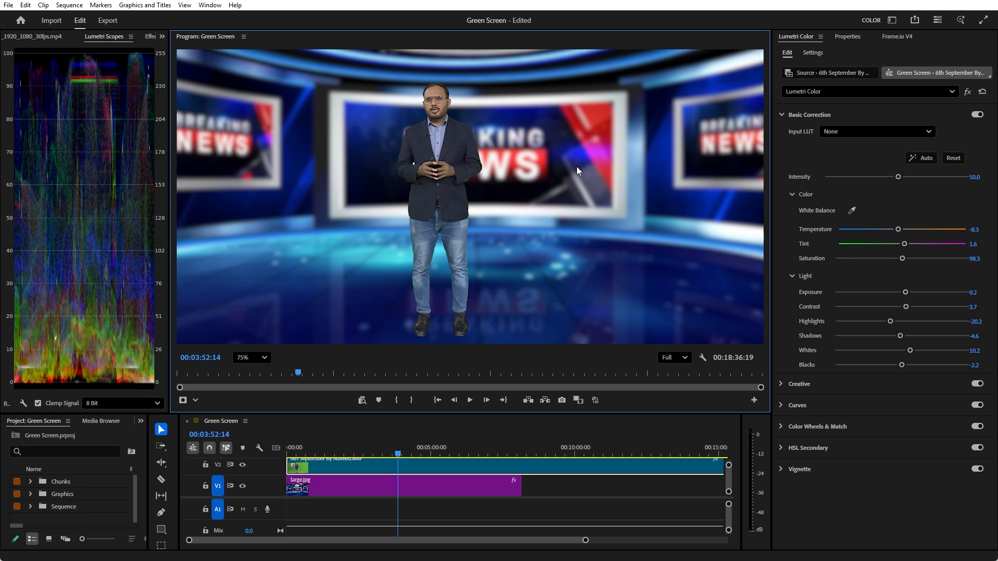
Step: Apply the Auto basic correction to the presenter clip and set Exposure to 0.9
click(973, 293)
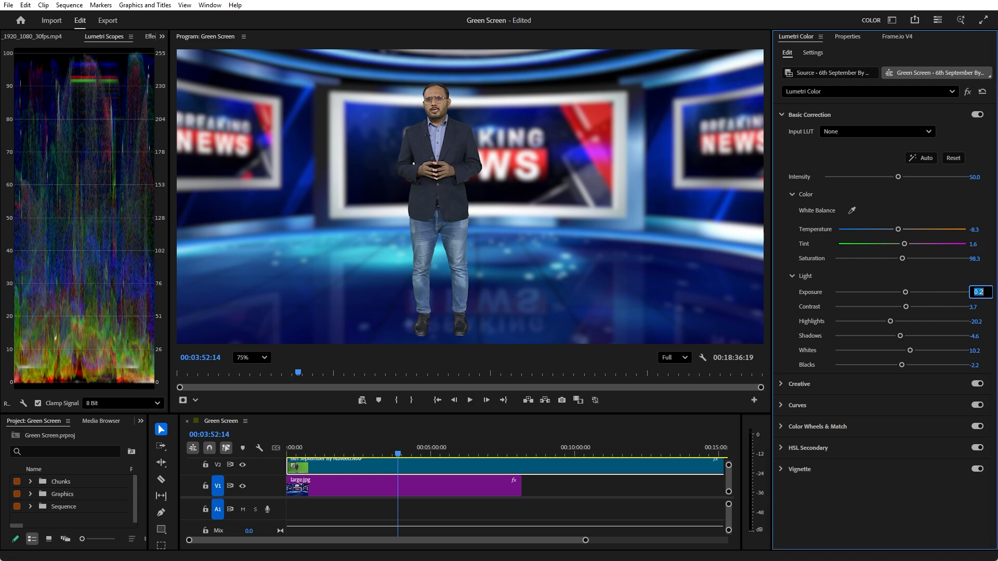
text(0.9)
key(Return)
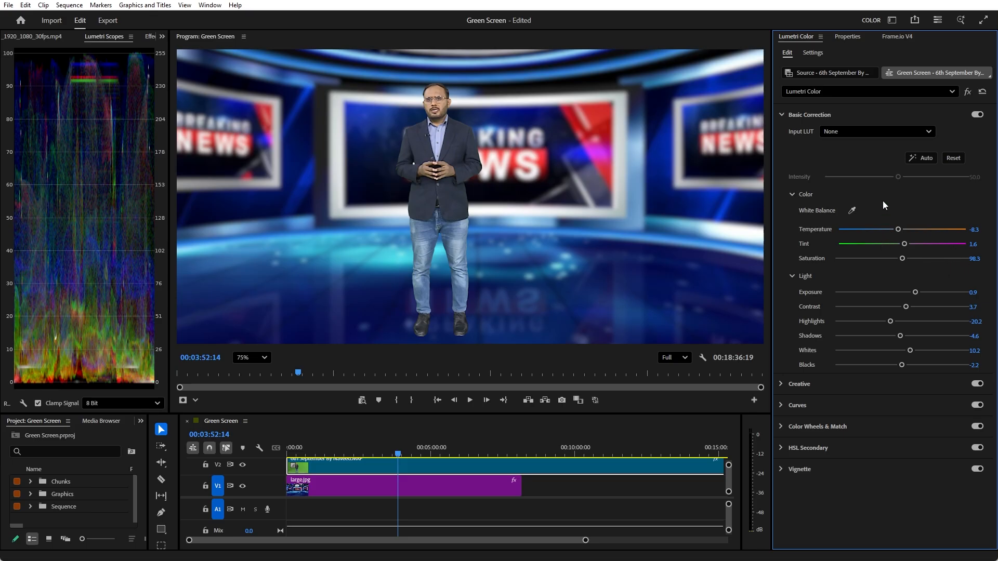
click(924, 159)
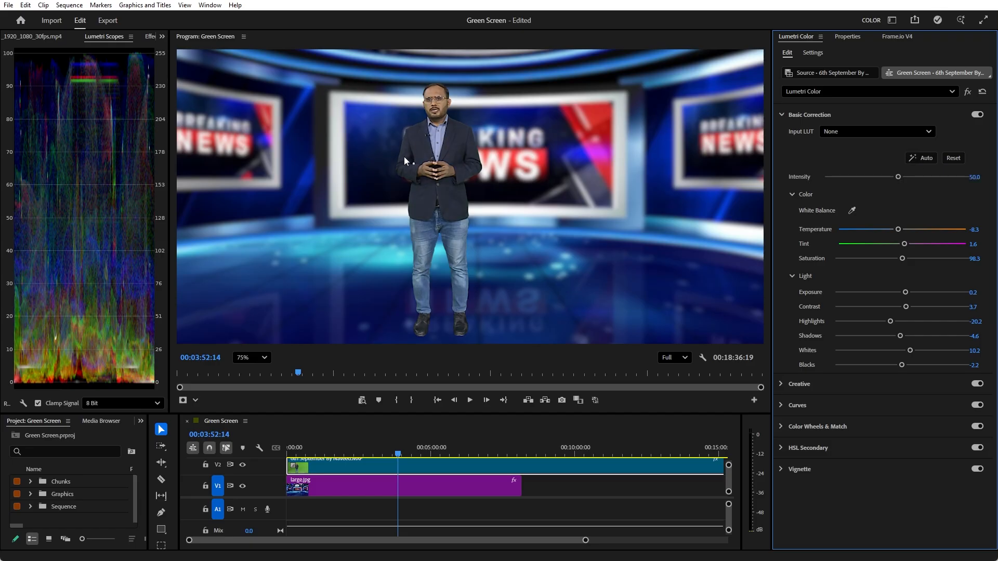
click(978, 292)
text(0.9)
key(Return)
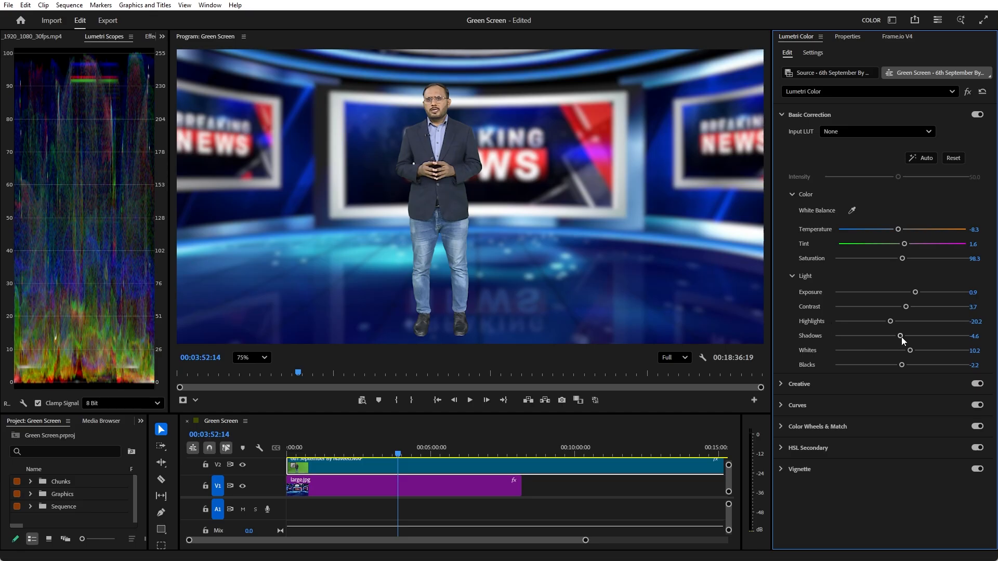
Step: Adjust the presenter's Light values to Shadows -20.3, Whites 21.1 and Blacks -27.6
drag(901, 337, 876, 338)
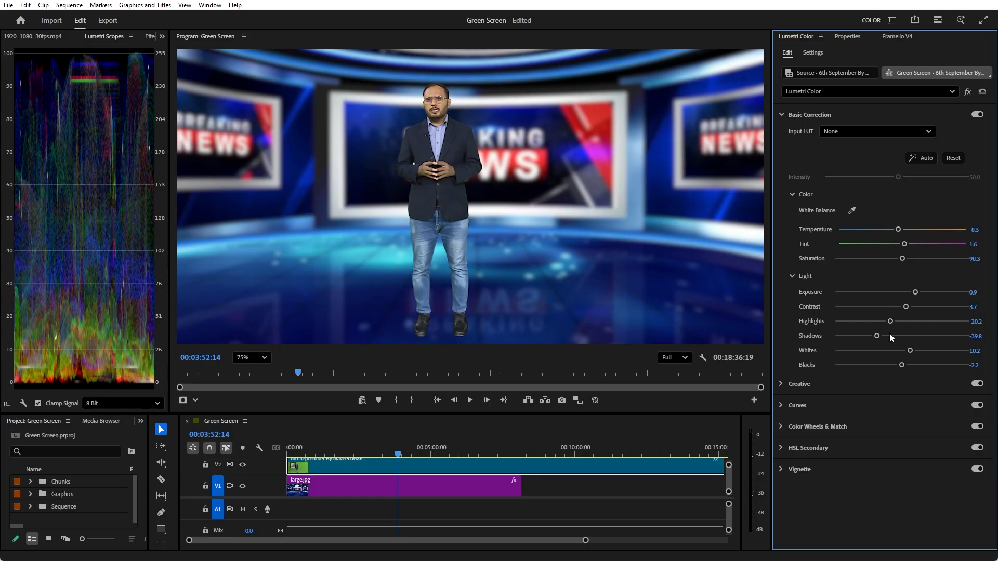
mouse_move(878, 338)
mouse_down()
mouse_move(902, 336)
mouse_move(889, 338)
mouse_up()
drag(902, 365, 915, 346)
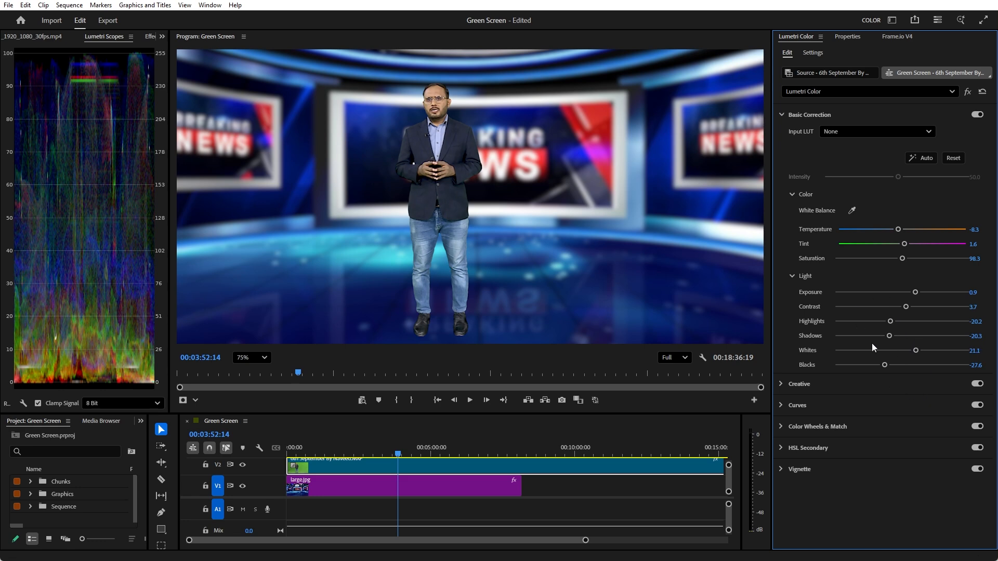
Step: Compare the presenter with Basic Correction off and on, and adjust Whites to -16.3 and Blacks to -8.1
click(977, 116)
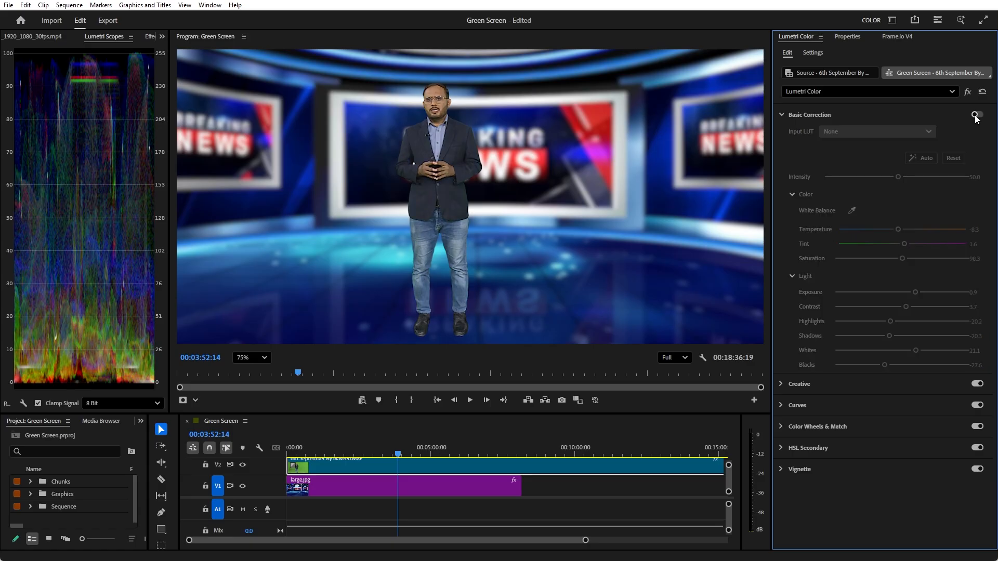
click(977, 116)
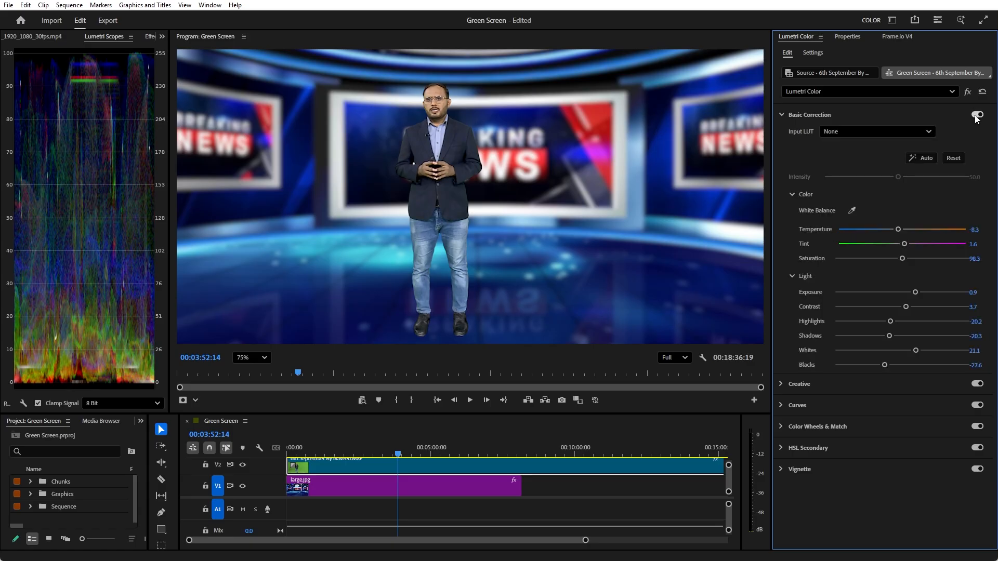
click(978, 117)
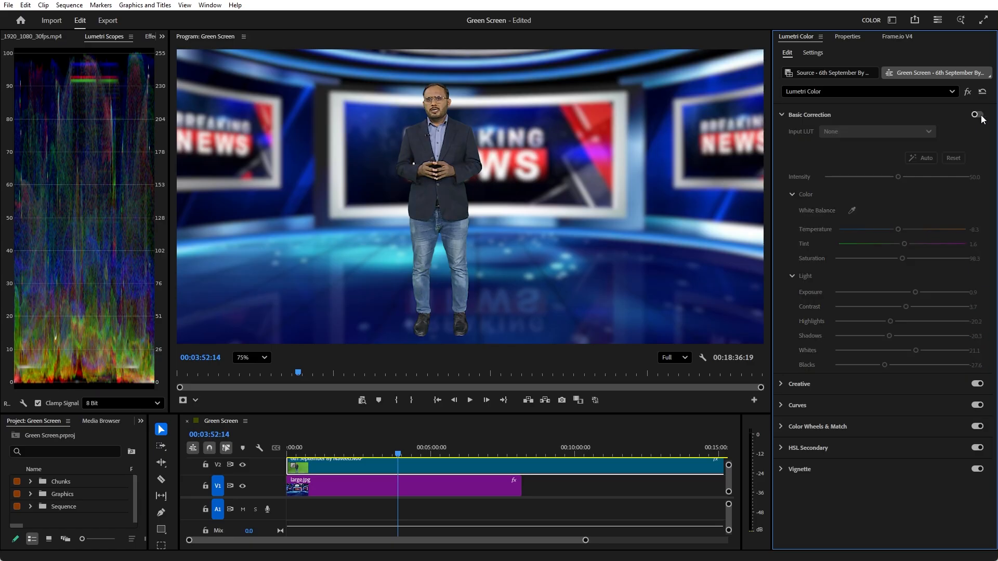
click(982, 117)
click(978, 116)
click(978, 115)
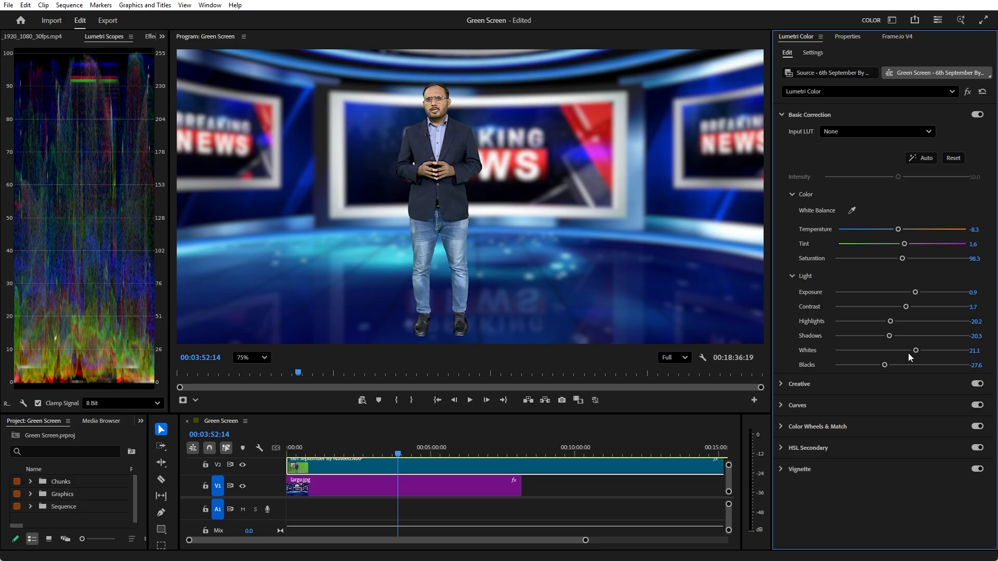
drag(915, 351, 897, 368)
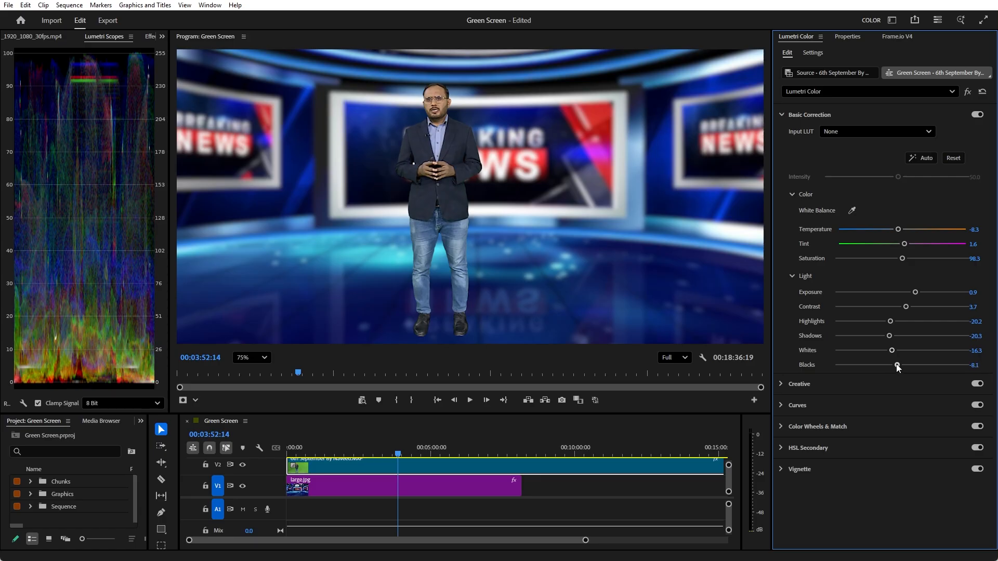
Step: Try raising the Creative Vibrance to 30.1, inspect the presenter, and undo the change
click(838, 386)
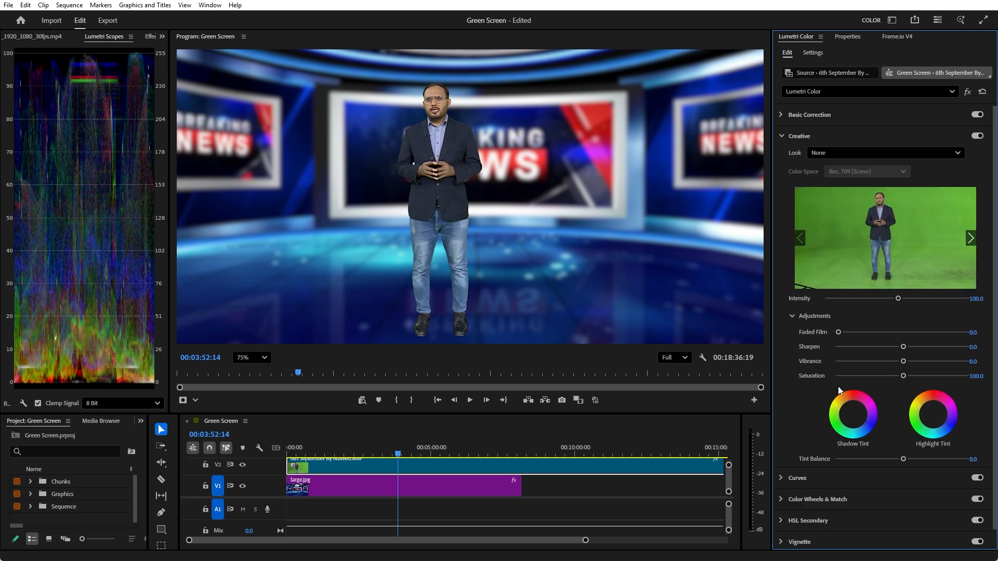
scroll(995, 335, down, 1)
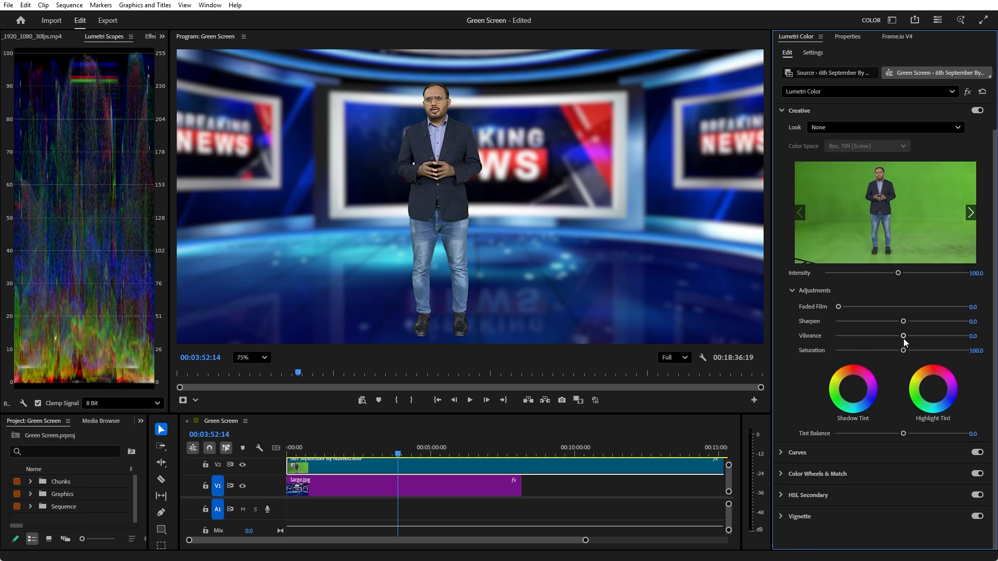
mouse_move(903, 336)
mouse_down()
mouse_move(939, 337)
mouse_move(922, 335)
mouse_up()
scroll(405, 72, up, 5)
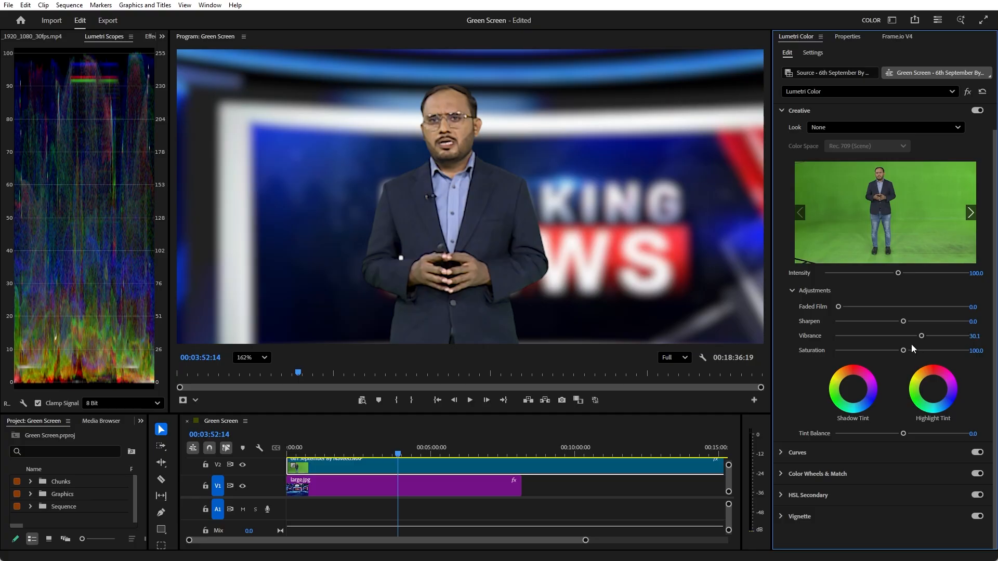
drag(909, 337, 925, 355)
scroll(480, 221, down, 4)
scroll(479, 221, down, 3)
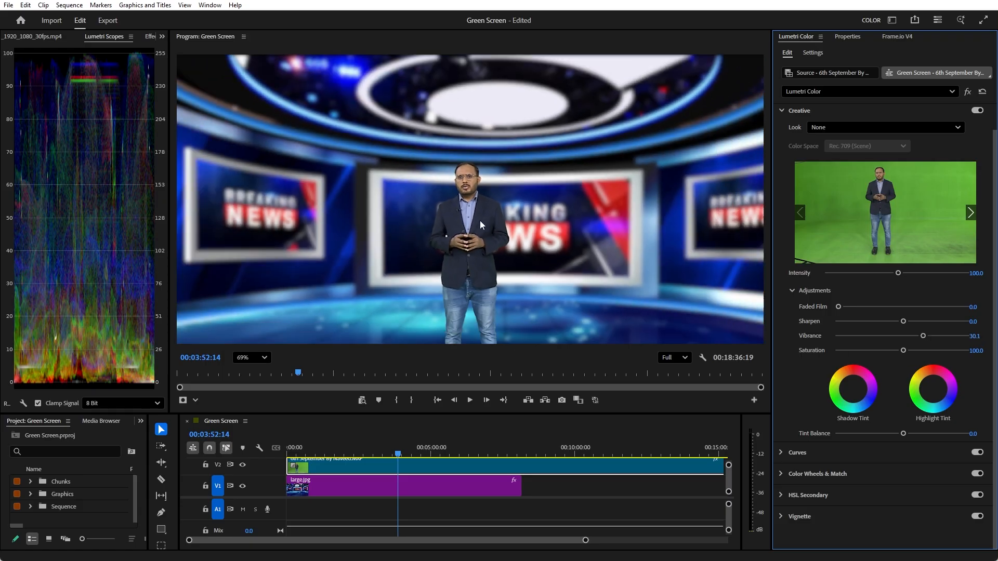
key(ctrl+z)
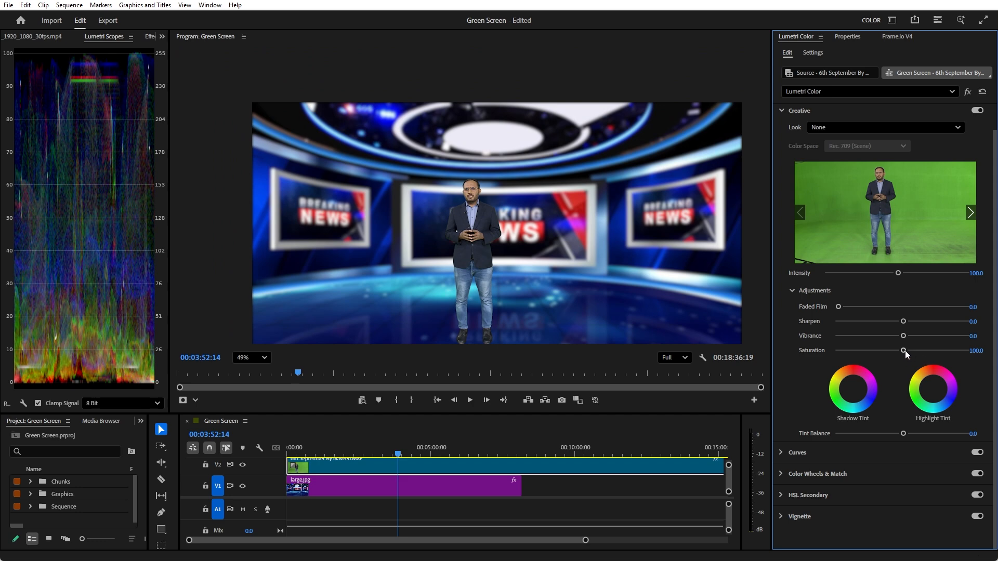
Step: Try lowering the Creative Saturation on the presenter and reset it to its default
scroll(550, 276, up, 3)
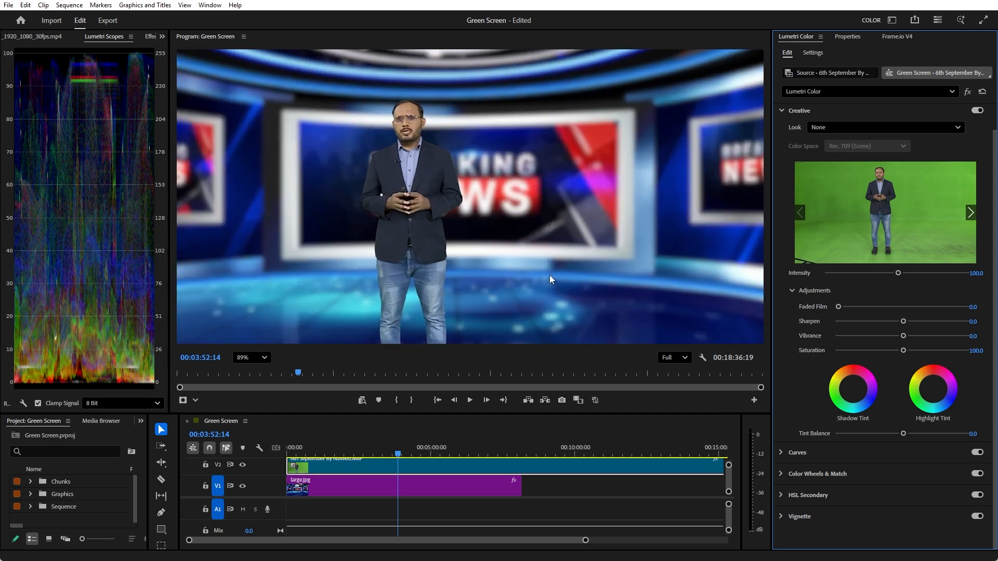
mouse_move(904, 352)
mouse_down()
mouse_move(954, 349)
mouse_move(866, 349)
mouse_move(961, 349)
mouse_move(892, 350)
mouse_up()
double_click(891, 346)
Step: Shape the white RGB curve into a gentle S with three points, lifting the highlights and slightly lowering the midtones
click(830, 453)
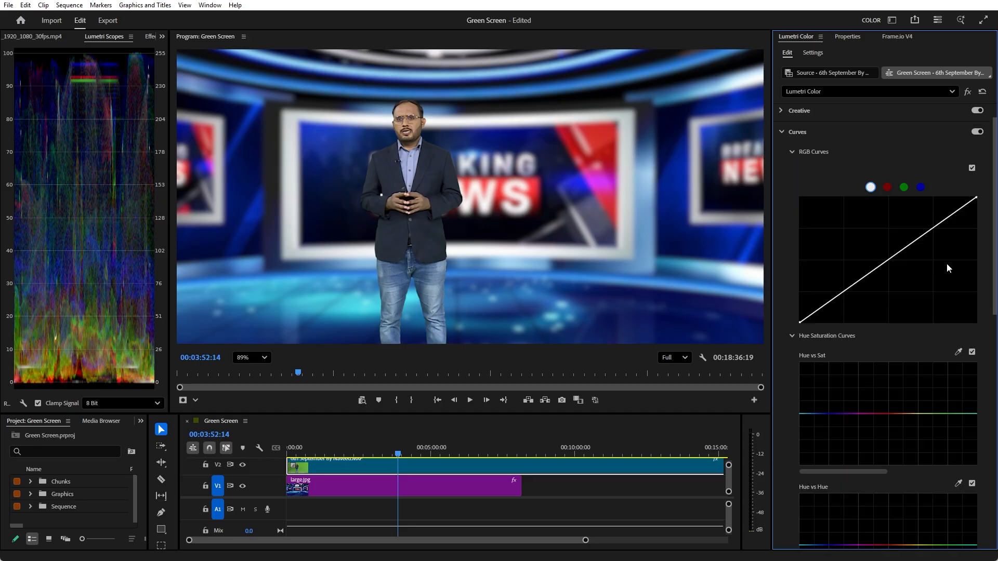
drag(934, 229, 933, 223)
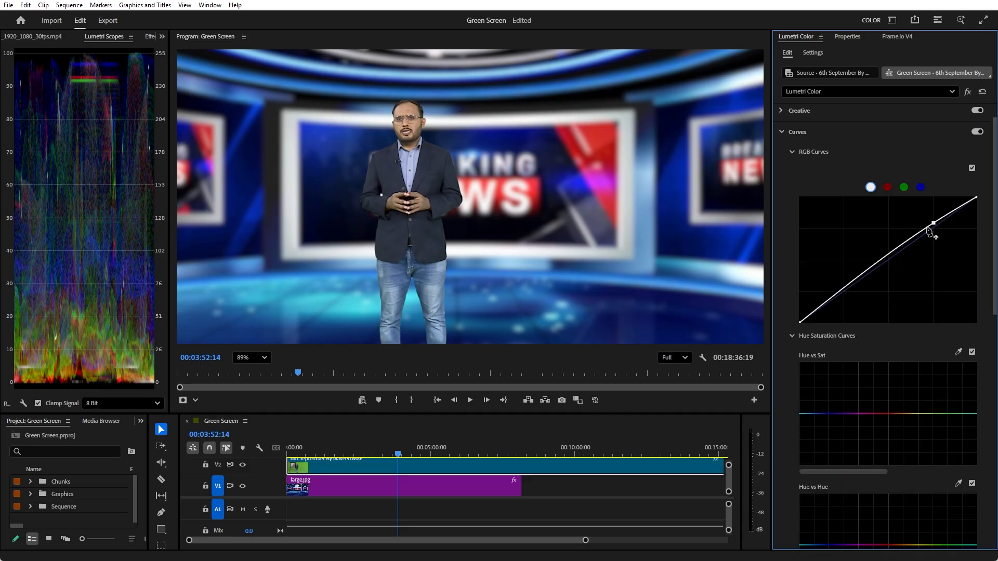
drag(884, 258, 886, 264)
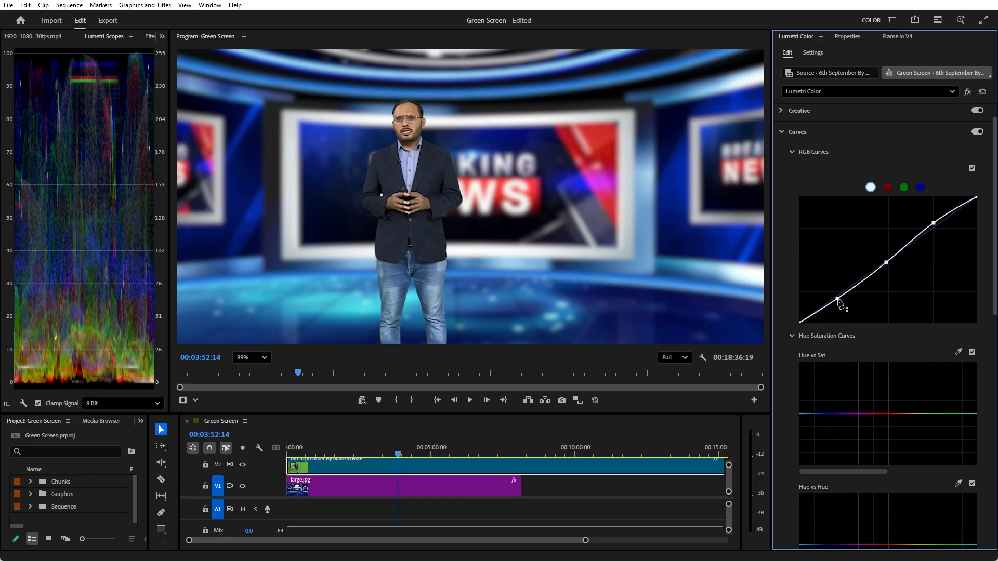
click(836, 299)
drag(835, 299, 836, 299)
scroll(880, 262, down, 3)
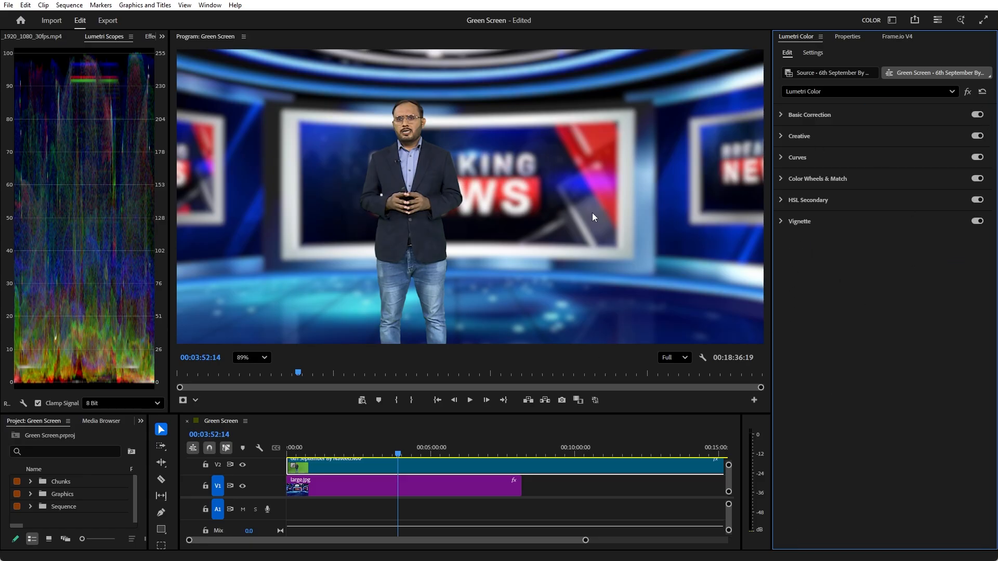
Step: Switch to the Jelly Green Screen workspace and fit the whole composite in the program view at 49%
click(205, 7)
mouse_move(203, 21)
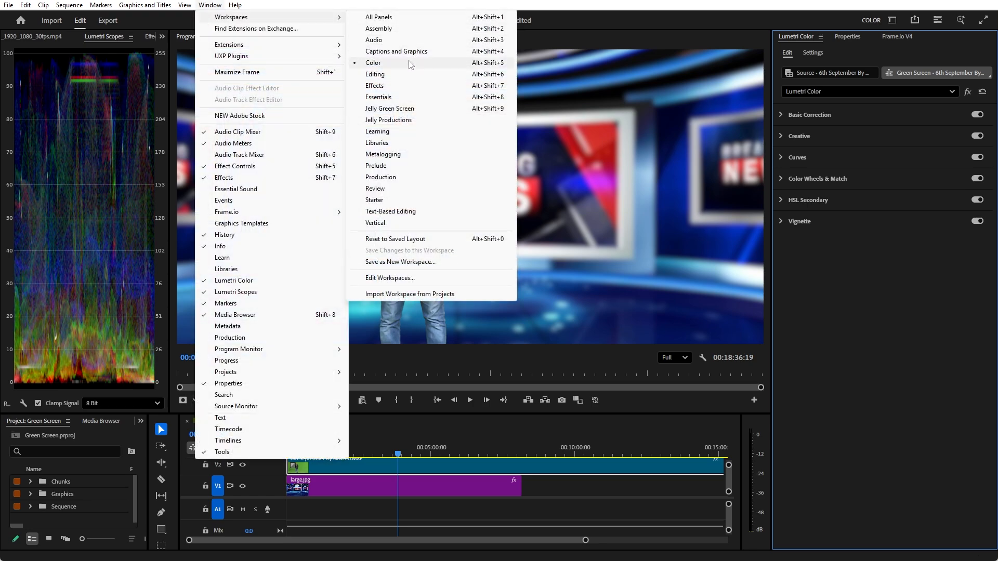
click(386, 110)
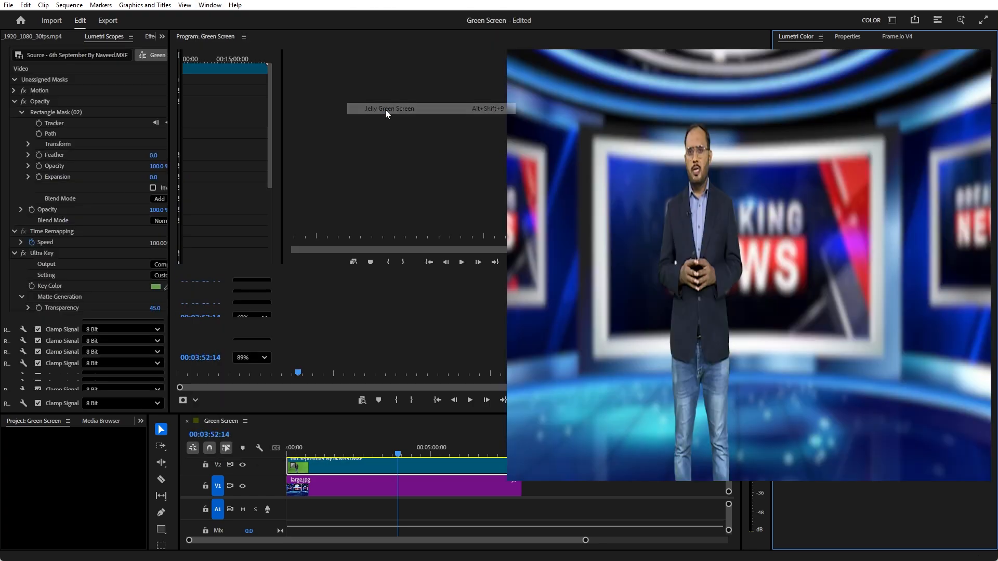
scroll(729, 254, down, 4)
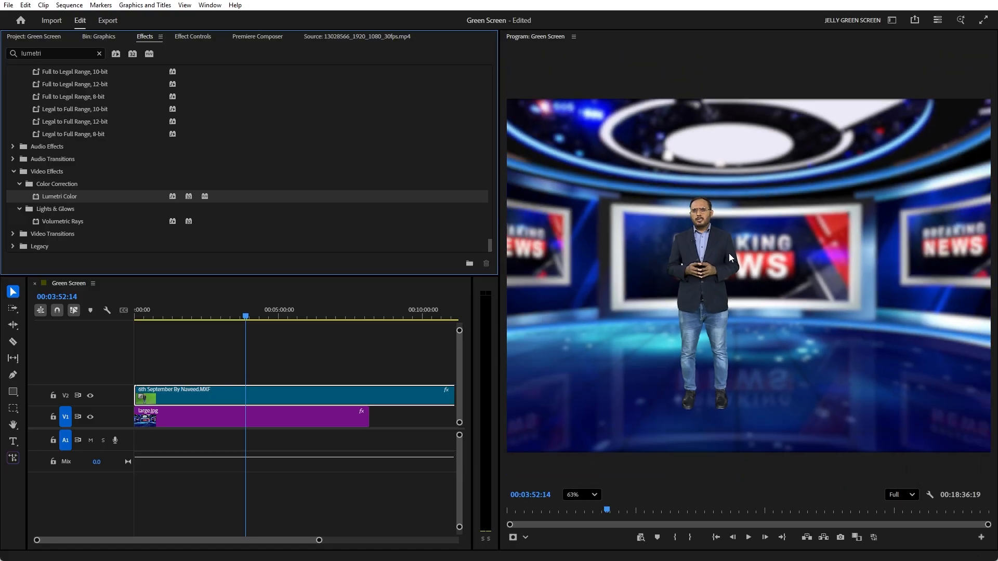
scroll(735, 288, down, 1)
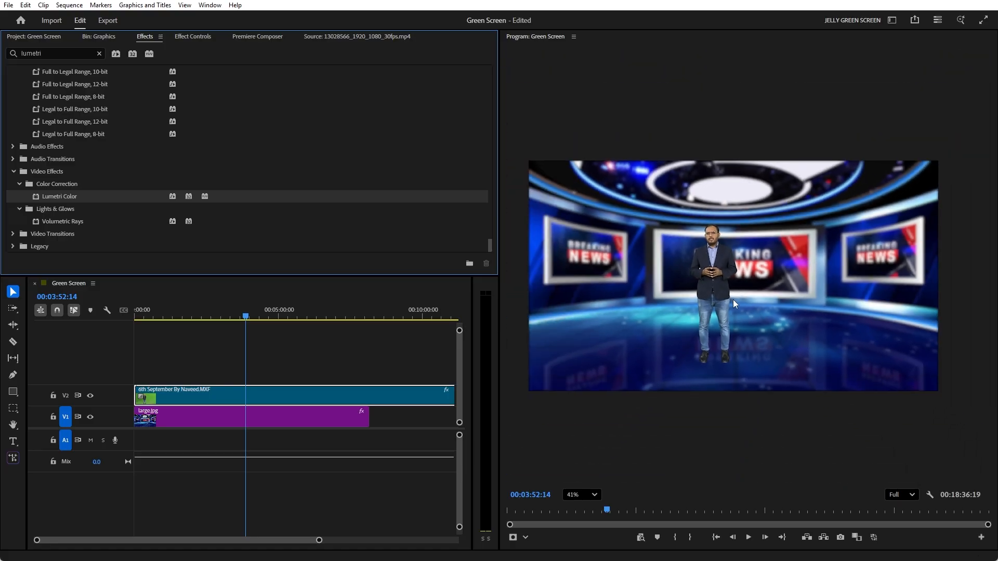
scroll(734, 300, up, 1)
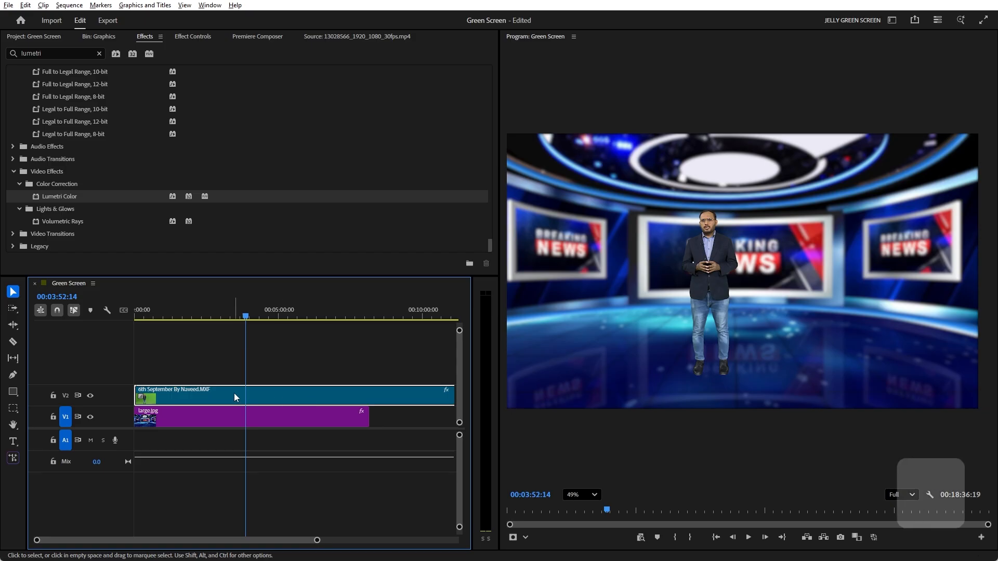
Step: Duplicate the presenter clip from V2 onto V3 and apply the Vertical Flip effect to the copy
drag(234, 393, 242, 368)
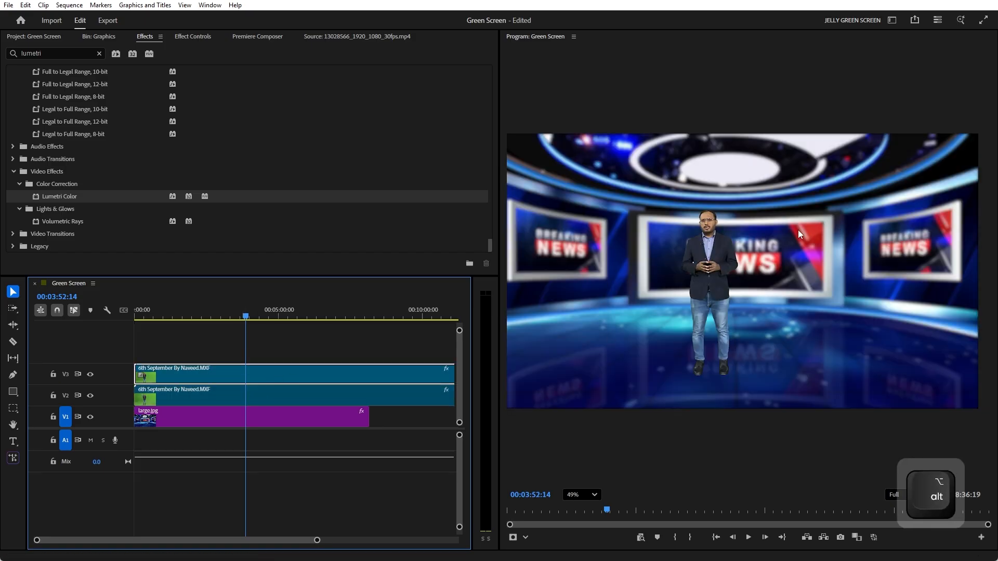
double_click(57, 53)
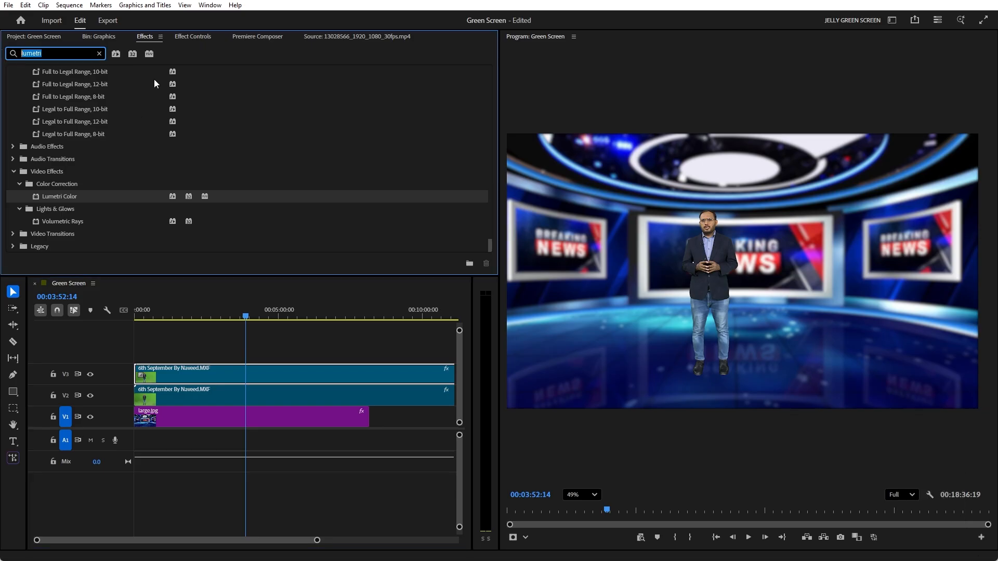
text(flip)
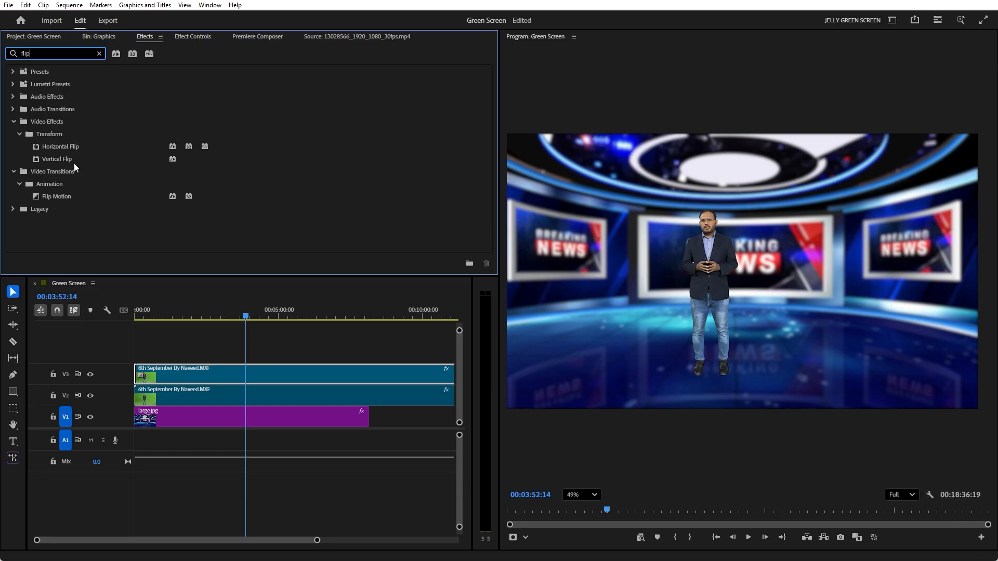
drag(62, 156, 278, 367)
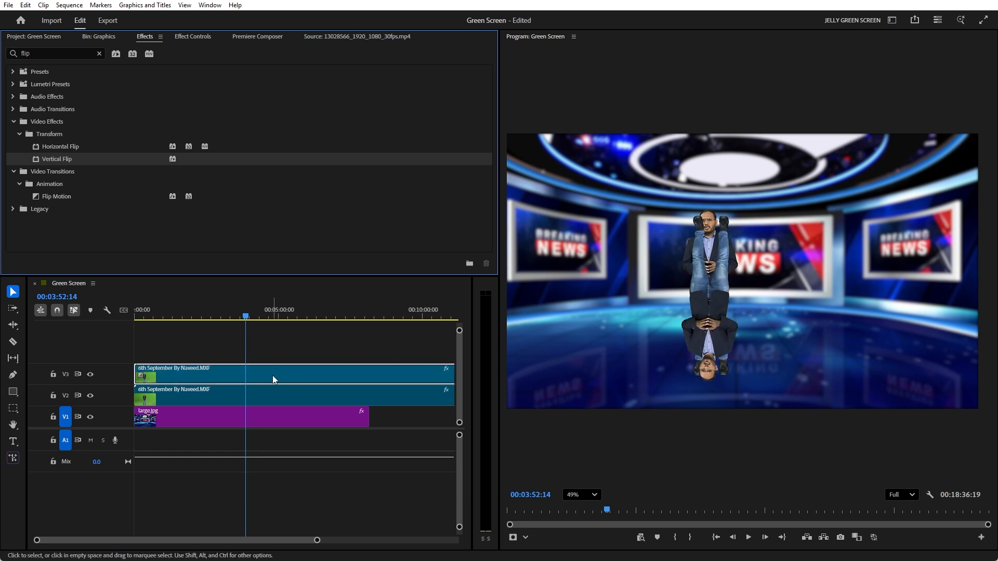
Step: Move the flipped V3 copy down to a vertical position of 1260 so its shoes meet the presenter's feet
click(200, 36)
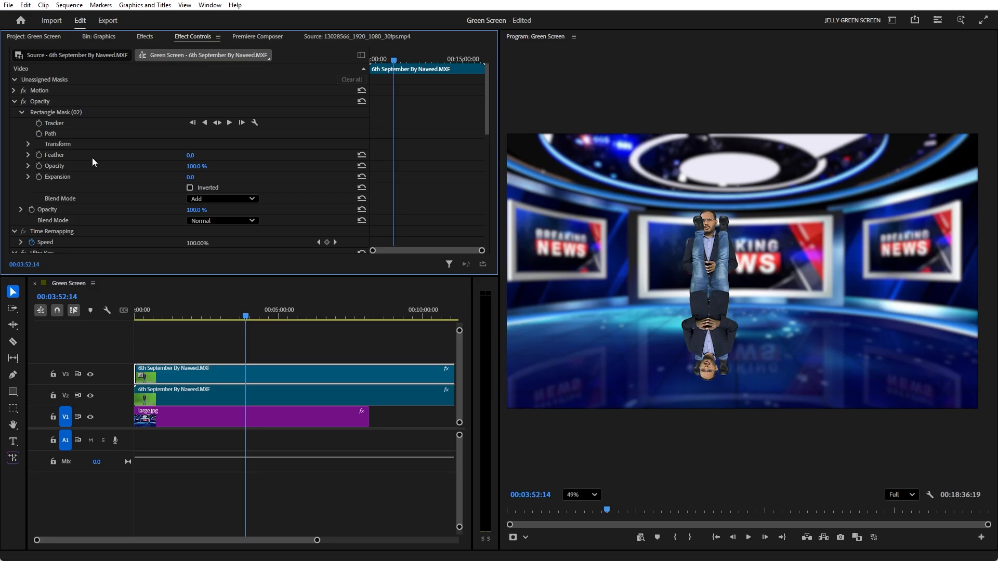
scroll(70, 138, down, 5)
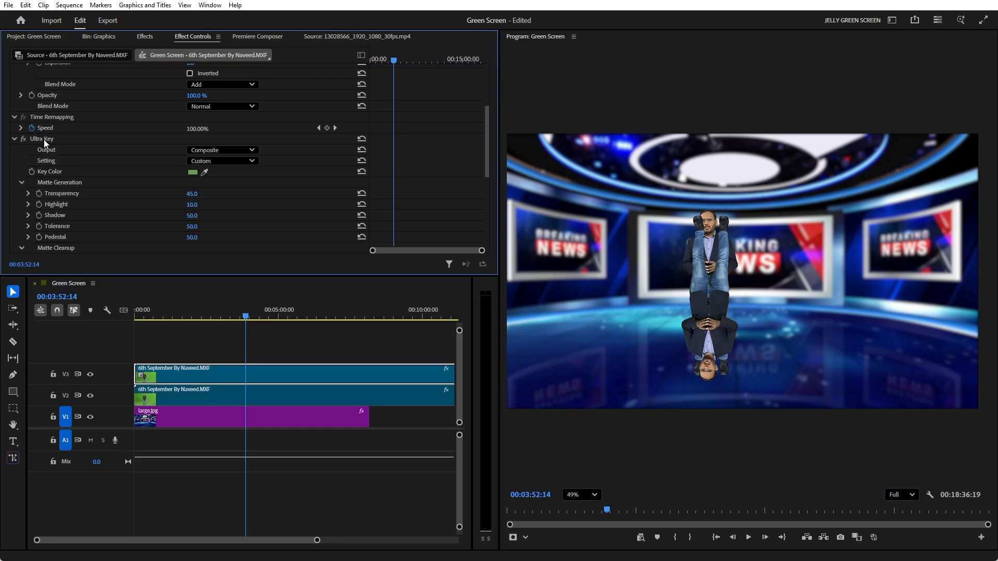
click(14, 129)
scroll(92, 163, up, 3)
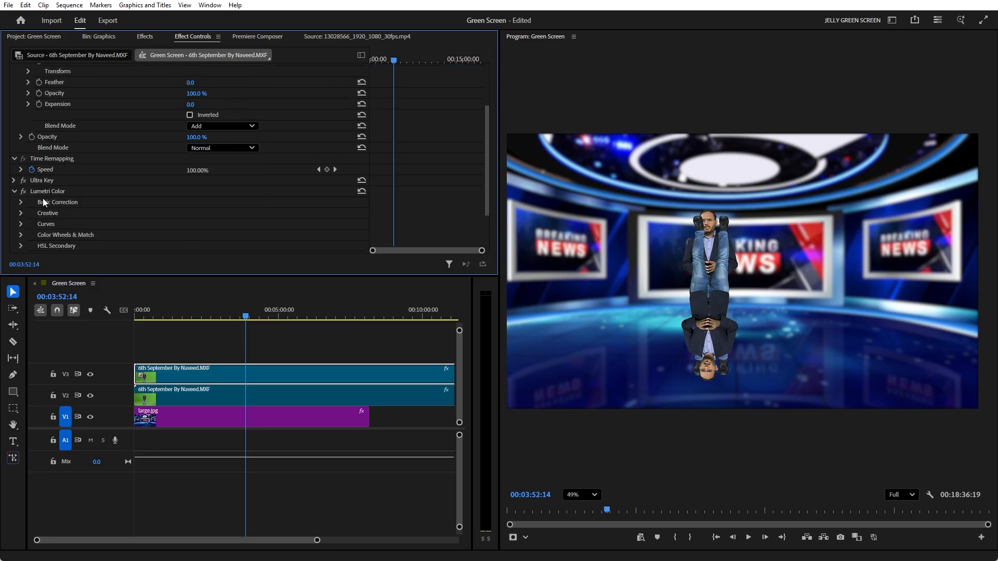
scroll(120, 208, up, 2)
scroll(120, 208, down, 2)
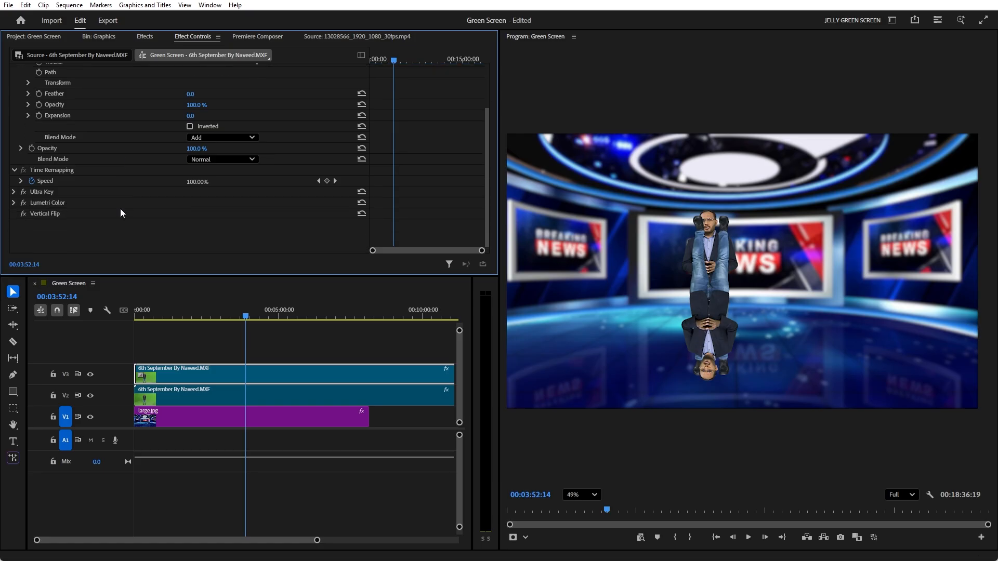
scroll(123, 141, up, 3)
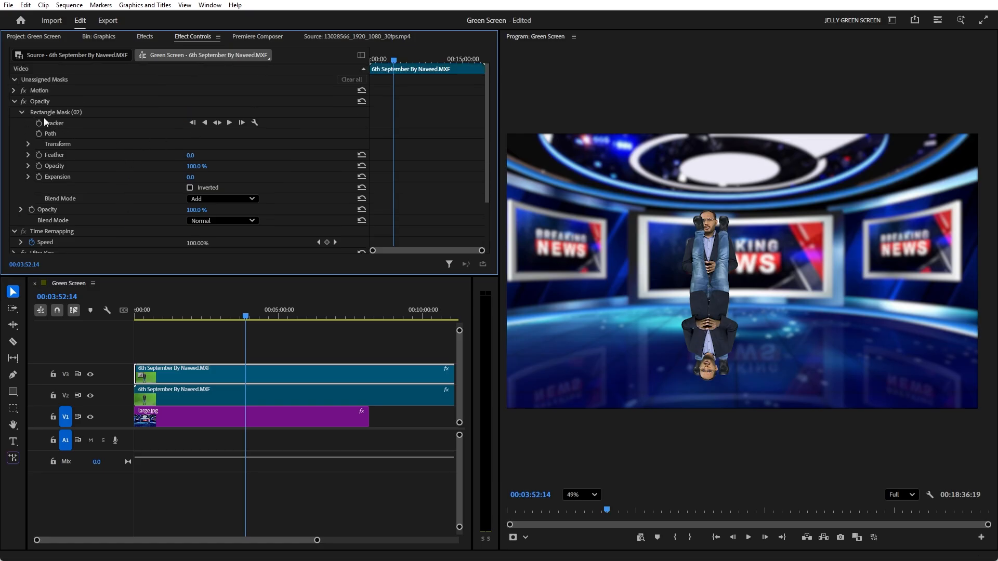
click(14, 92)
drag(220, 102, 538, 102)
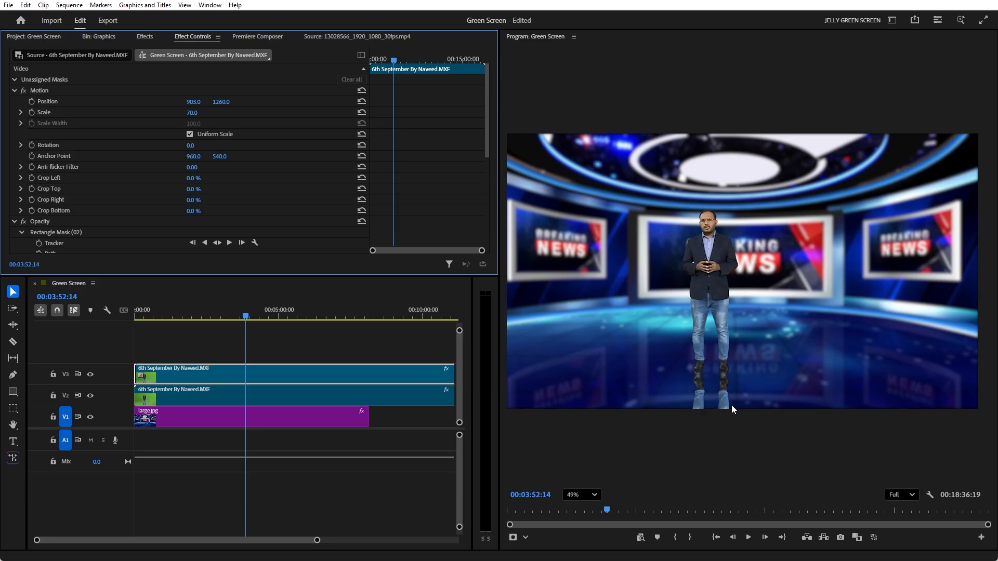
Step: Delete the existing rectangle opacity mask from the flipped V3 clip
click(214, 376)
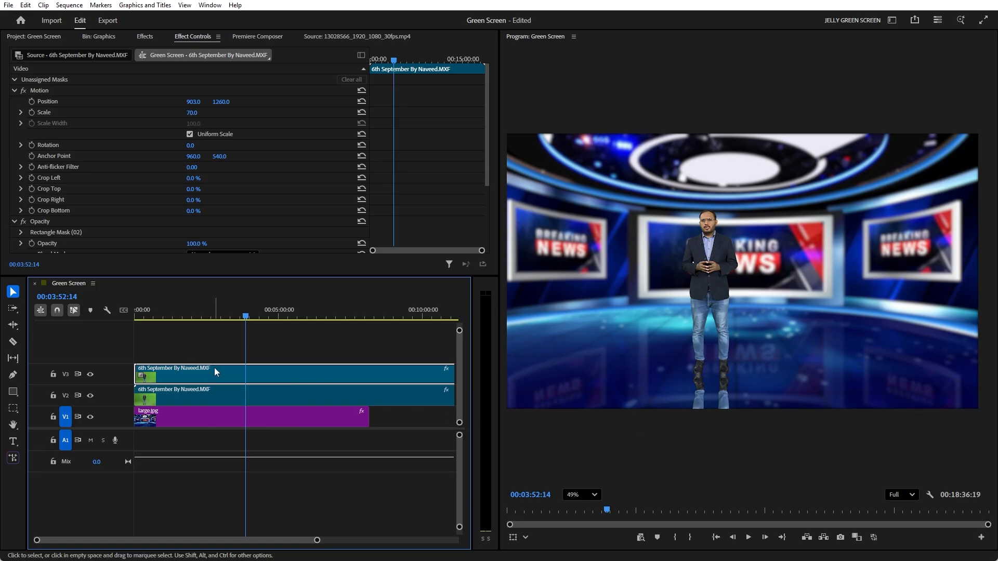
scroll(117, 195, down, 4)
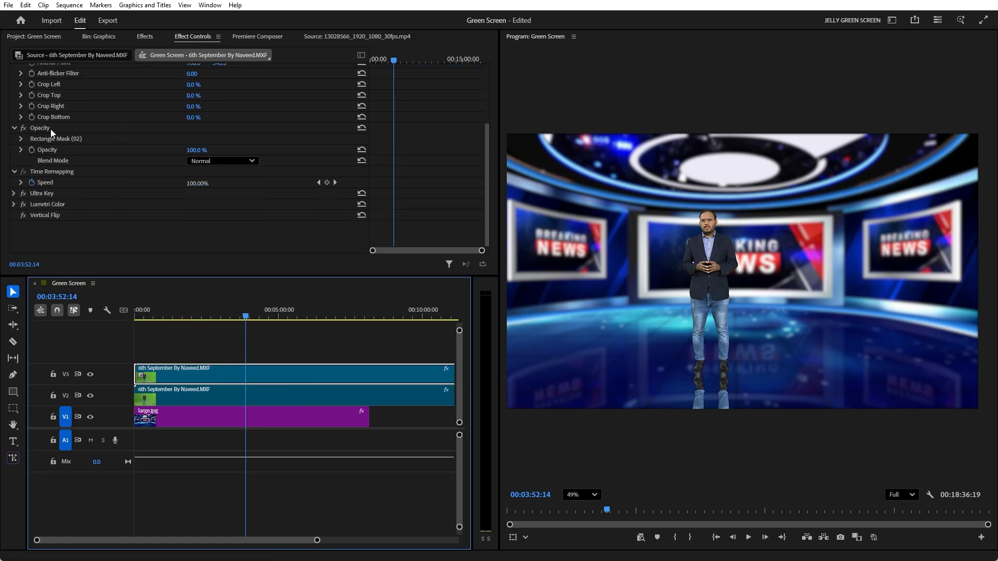
click(45, 138)
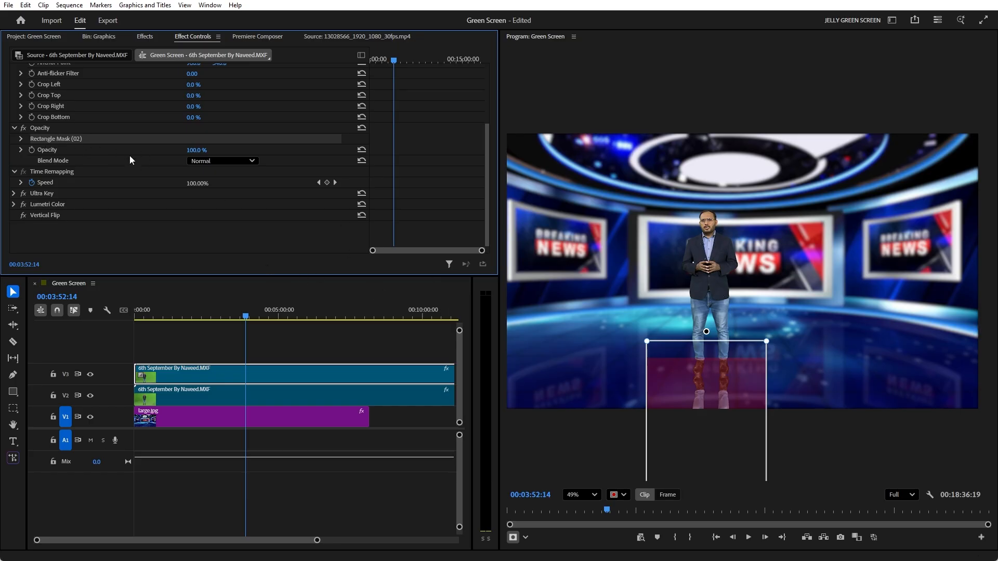
key(Delete)
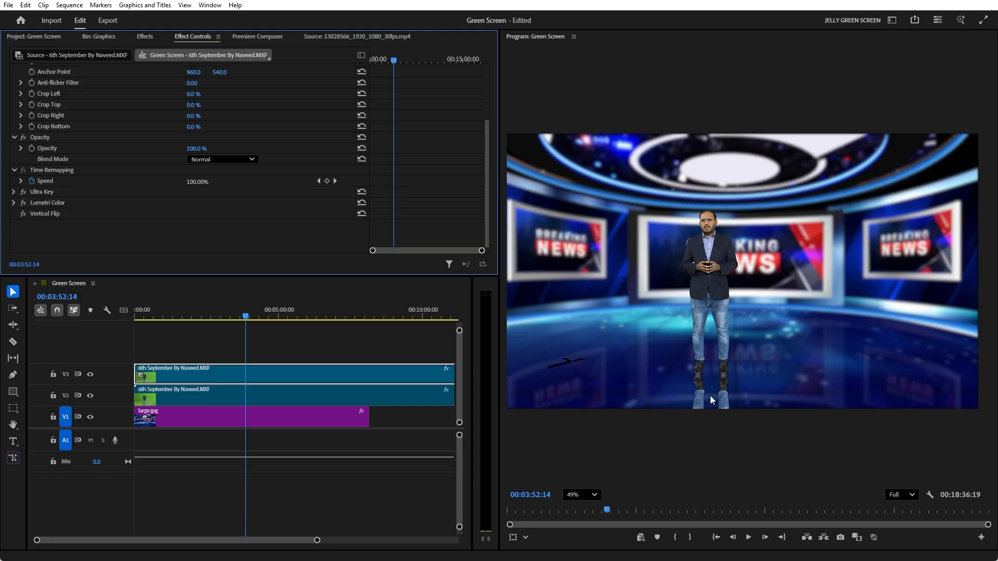
Step: Draw a new rectangular opacity mask on the V3 clip around the mirrored shoes below the presenter's feet
click(38, 138)
click(13, 409)
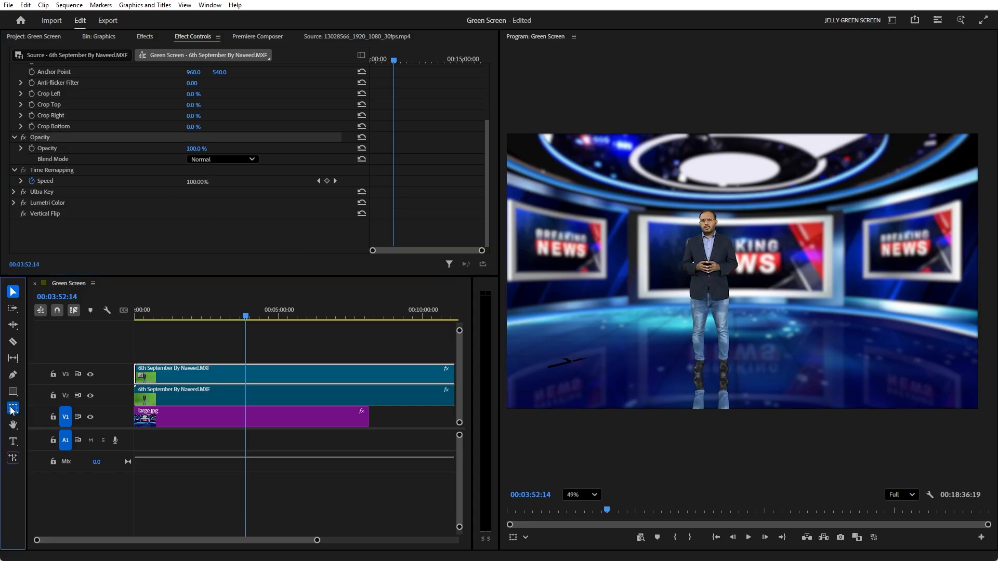
click(67, 429)
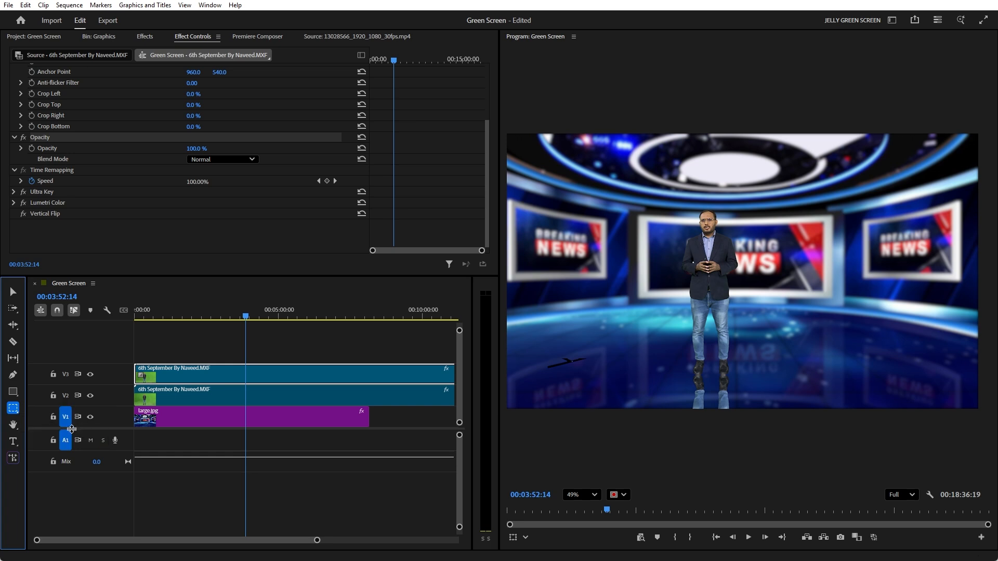
drag(690, 364, 732, 399)
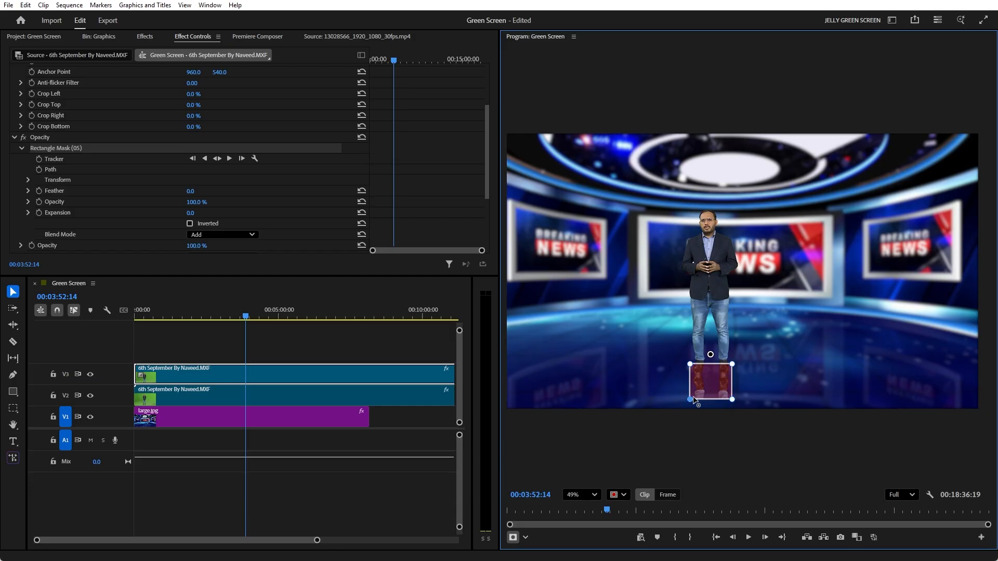
key(v)
click(320, 329)
click(329, 370)
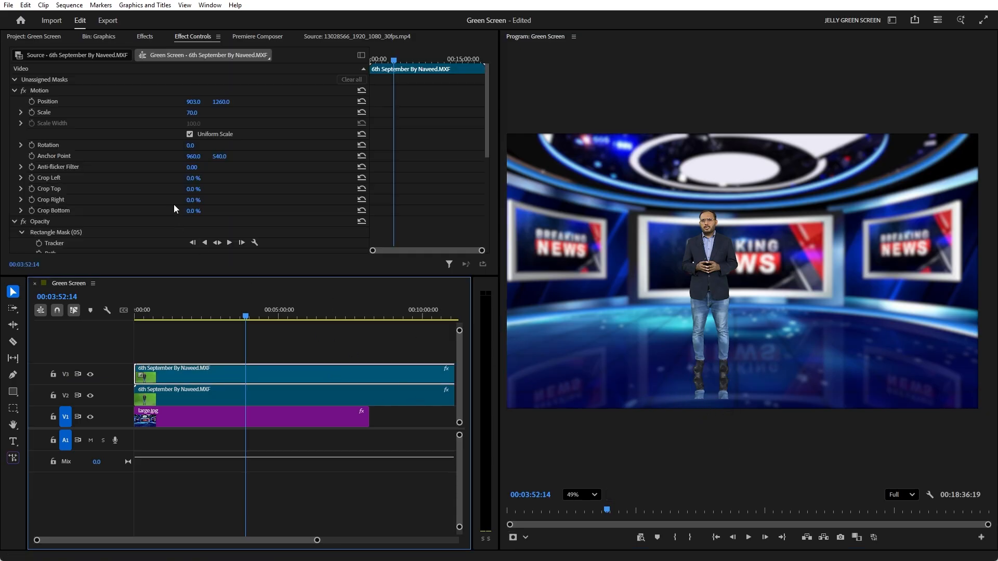
Step: Set the feather of the V3 clip's new rectangle mask to 53
scroll(238, 194, down, 4)
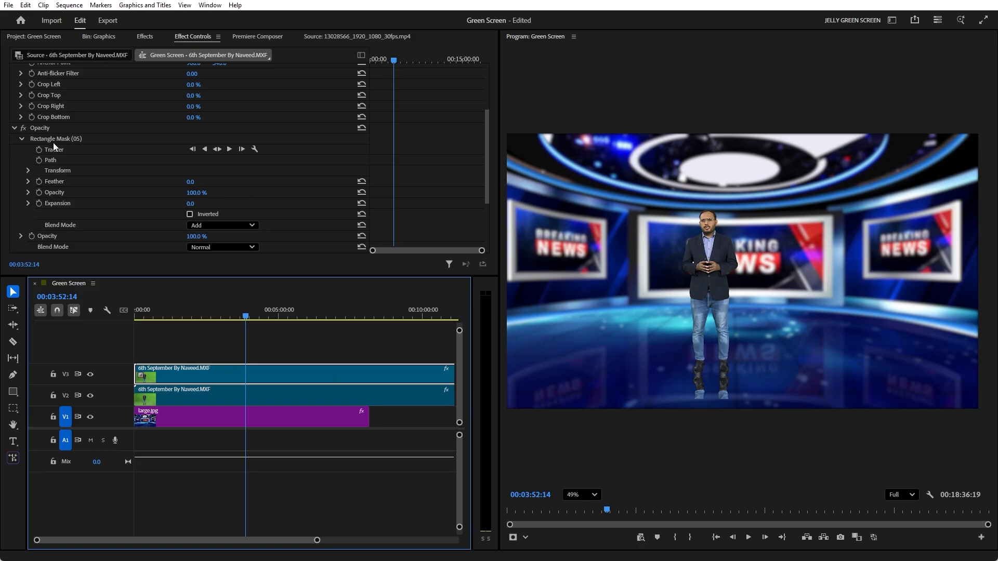
click(58, 138)
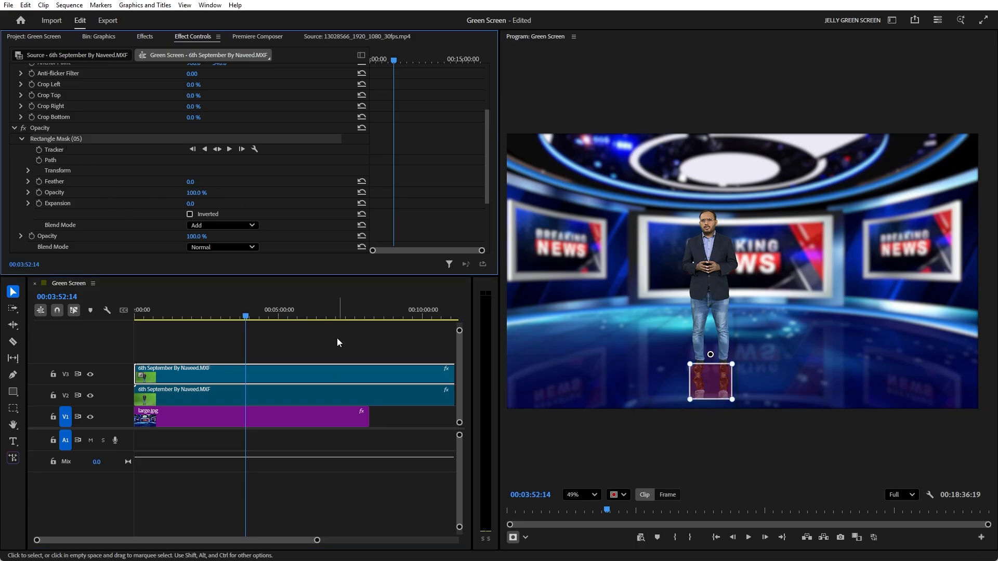
click(271, 352)
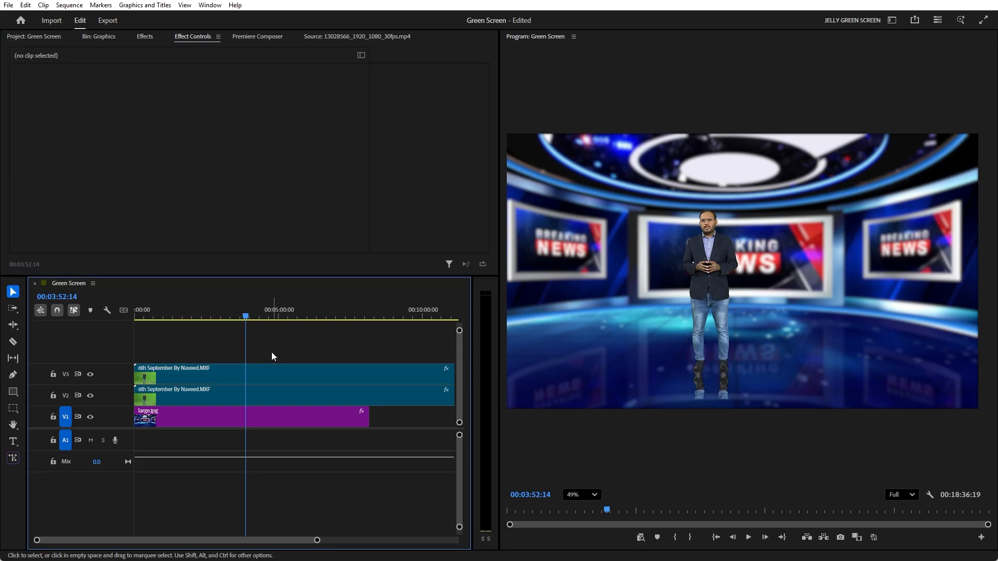
click(263, 378)
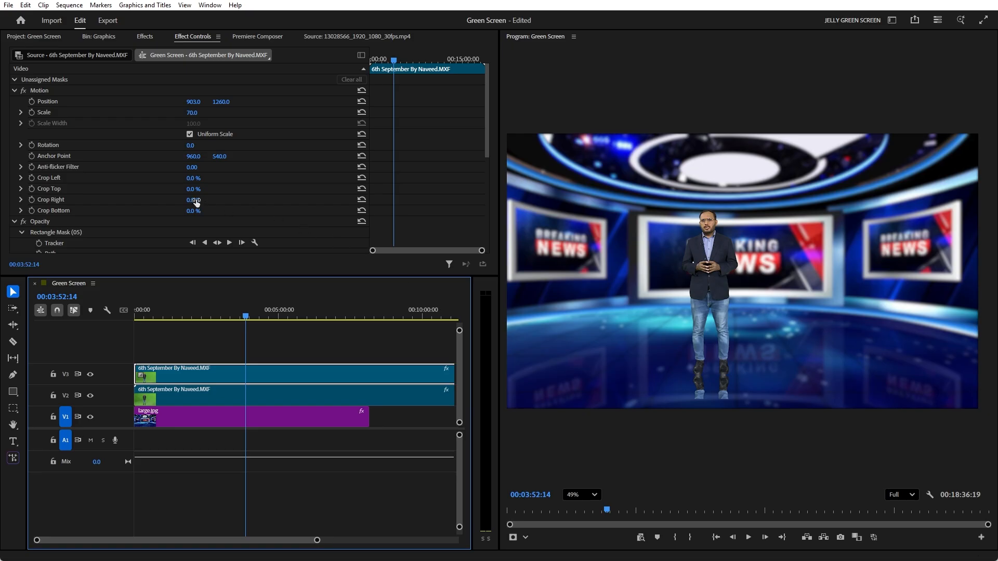
scroll(195, 199, down, 4)
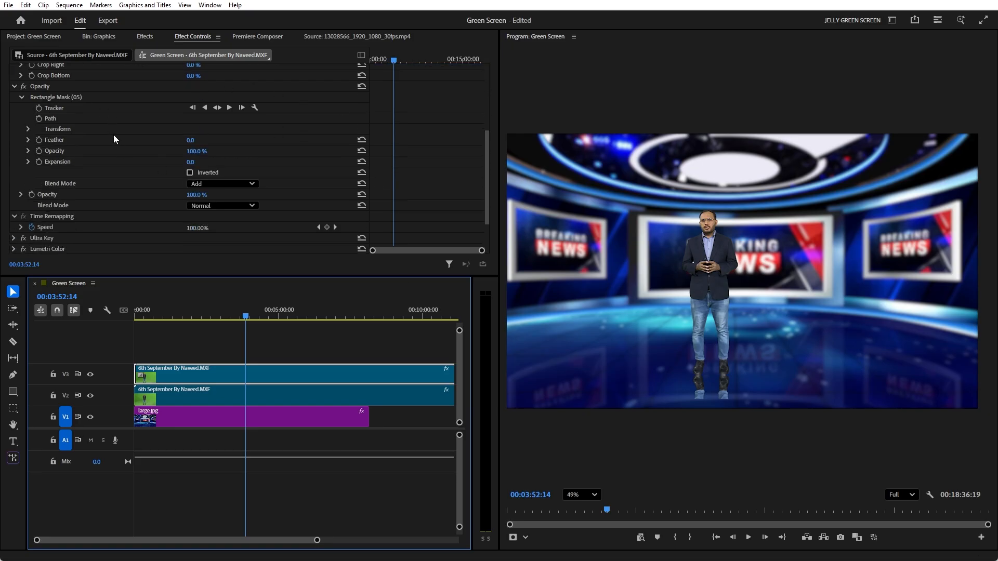
scroll(124, 196, down, 1)
scroll(123, 196, up, 1)
drag(188, 141, 222, 141)
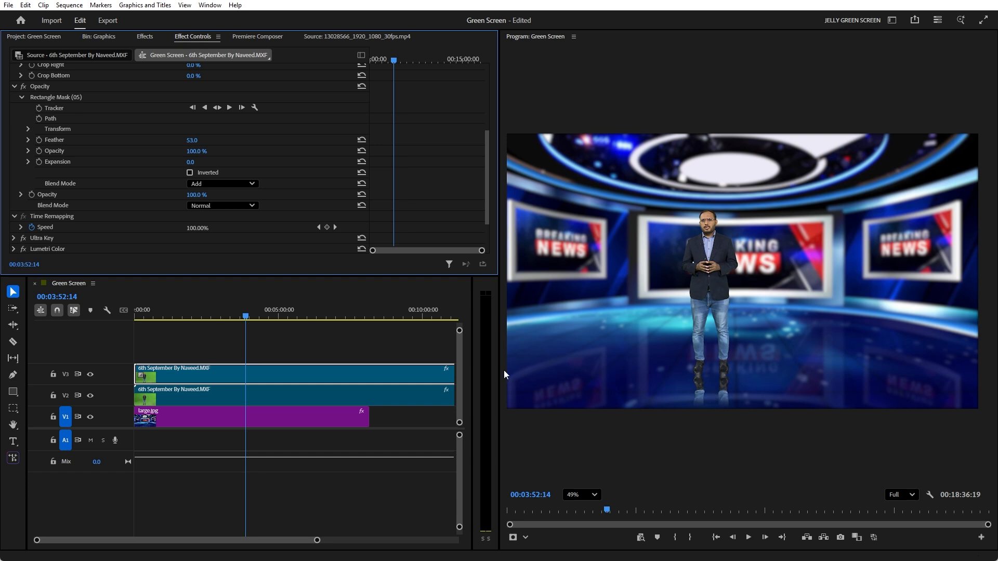
Step: Lower the overall opacity of the V3 reflection clip to 9%, keeping the blend mode Normal
click(325, 351)
click(295, 373)
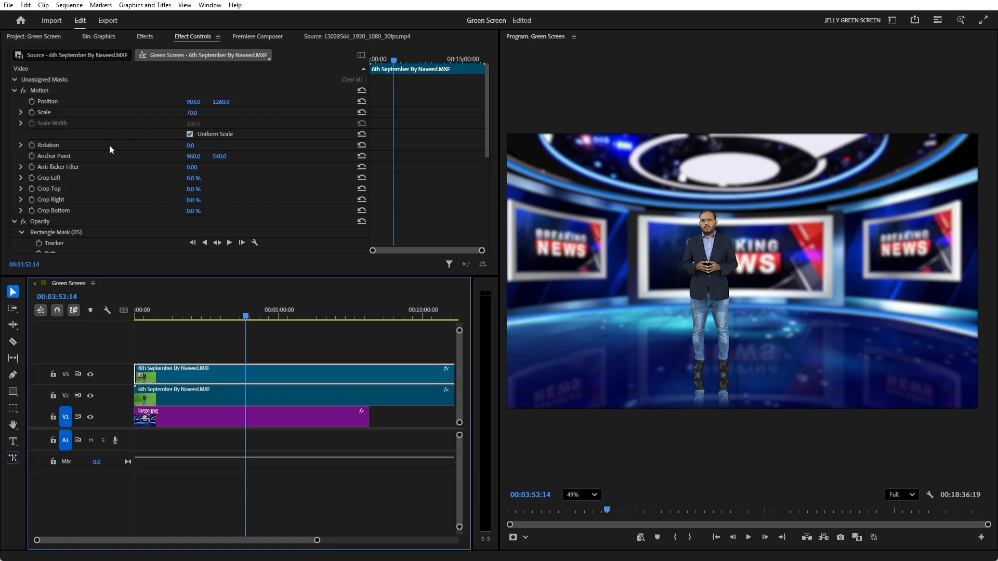
scroll(109, 145, down, 3)
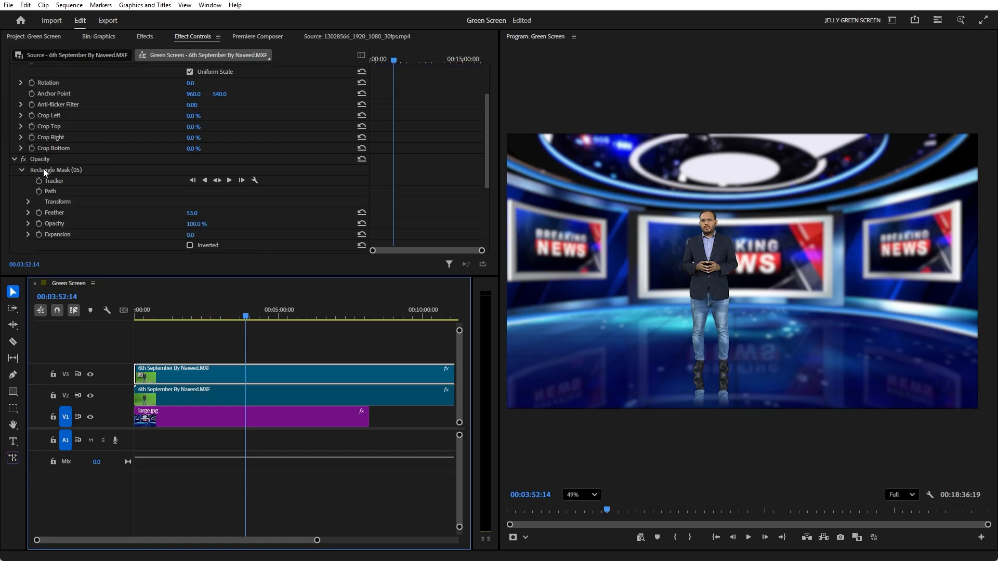
click(22, 170)
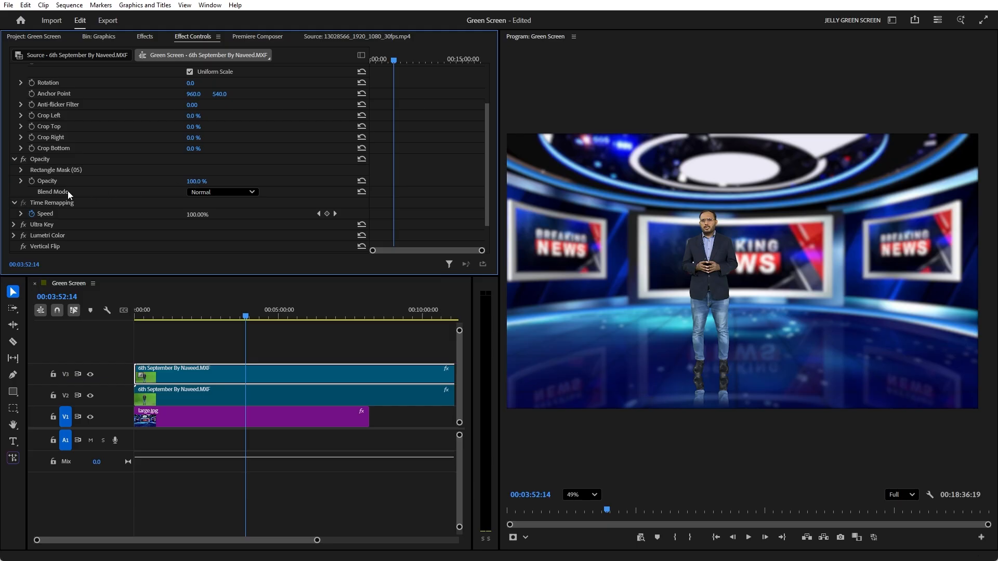
click(22, 170)
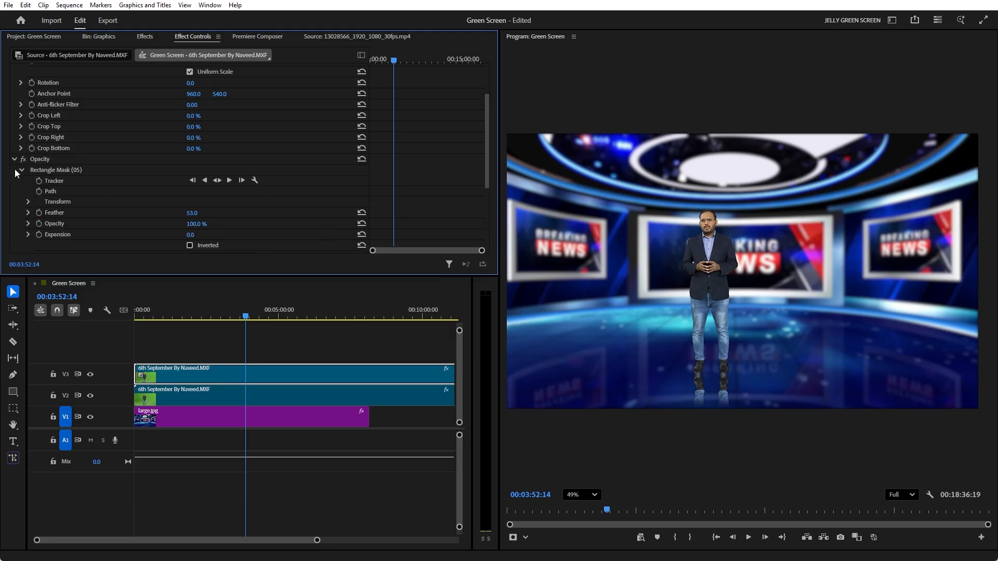
click(19, 169)
click(196, 181)
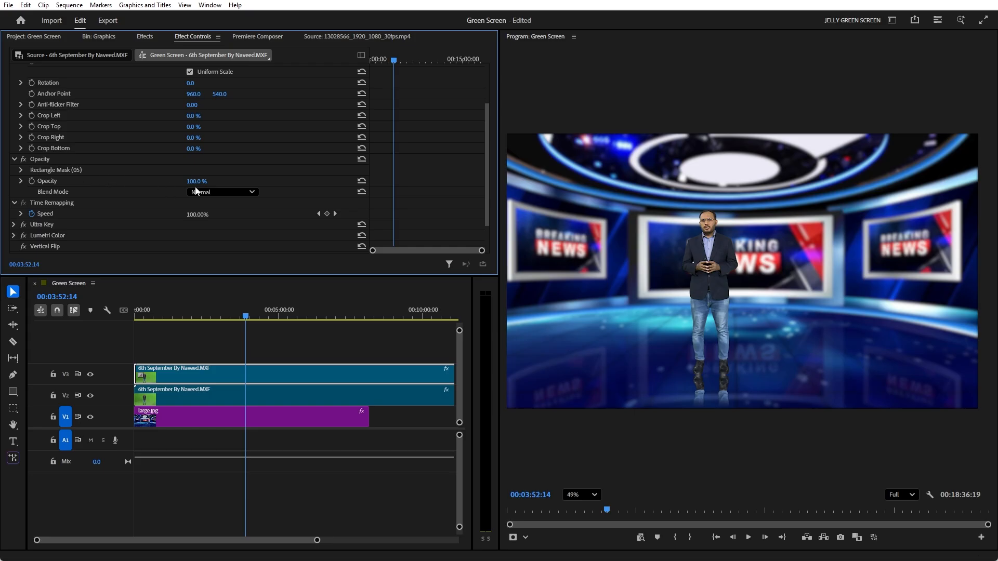
text(89)
key(Return)
drag(195, 181, 178, 182)
Step: Inspect the reflection under the shoes up close and play back the composite from about 00:02:54:04
scroll(672, 364, up, 5)
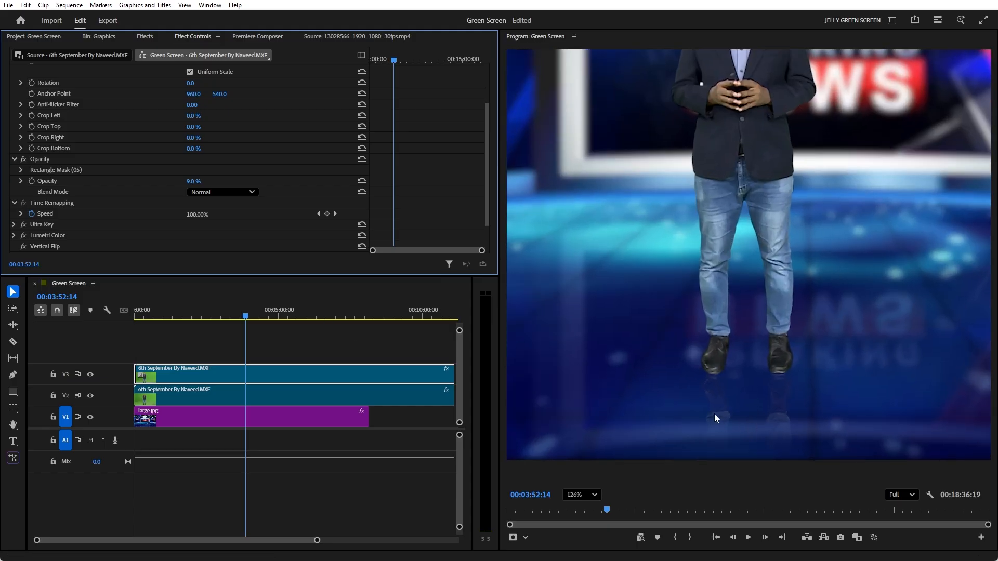
scroll(713, 414, down, 5)
drag(246, 317, 218, 321)
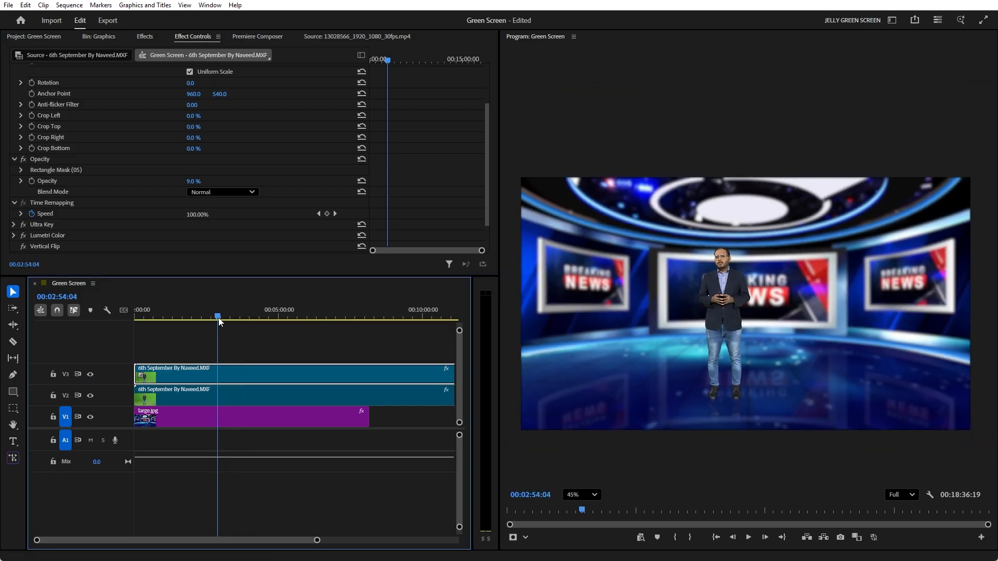
key(space)
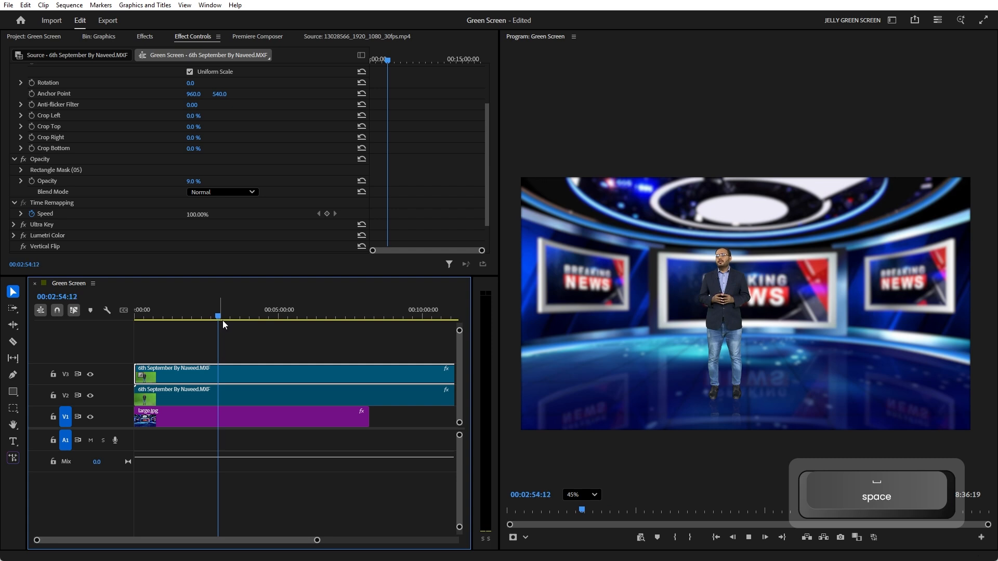
key(space)
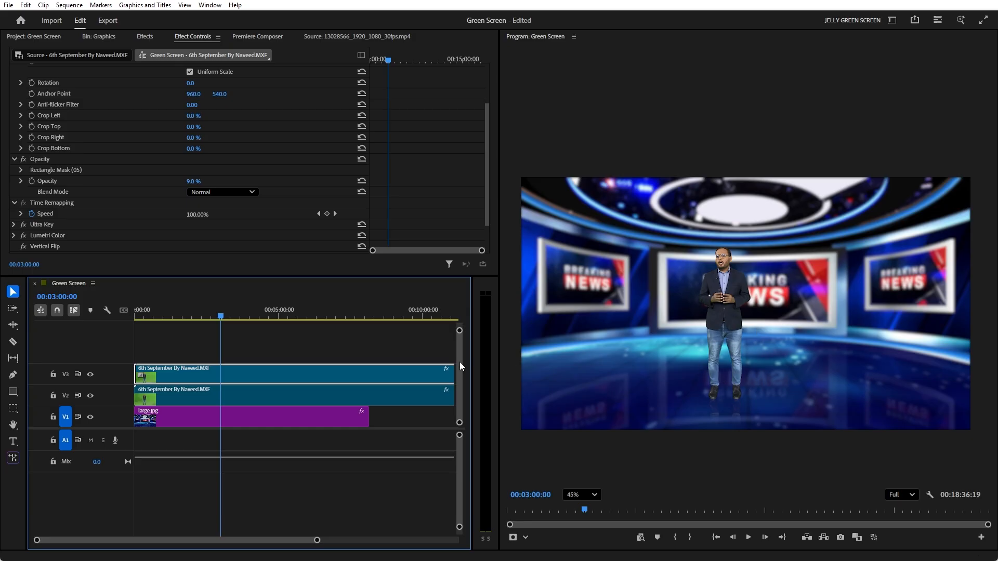
Step: Review the V2 presenter clip's motion, mask and Ultra Key settings, and bring up the project's bins
click(239, 388)
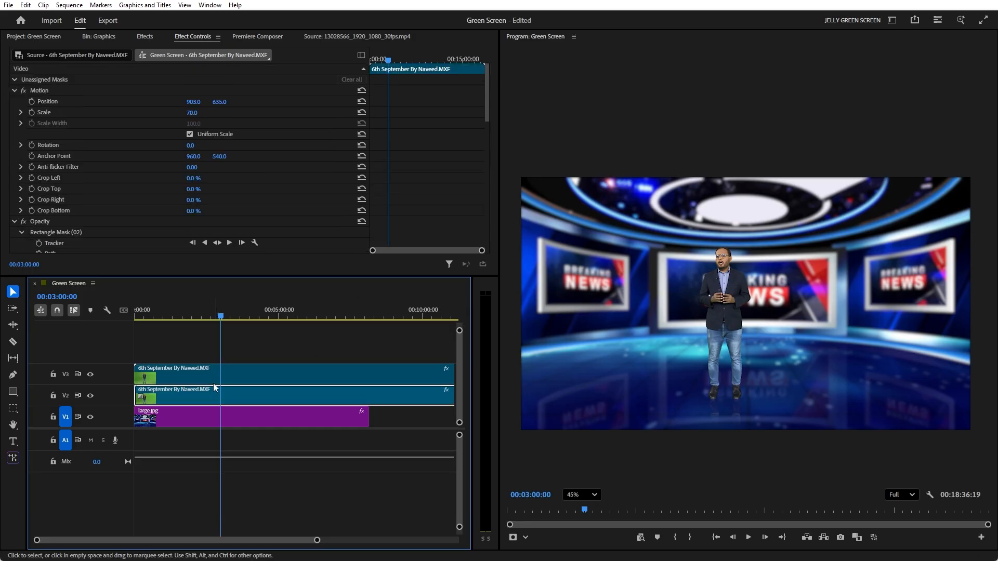
scroll(45, 182, down, 5)
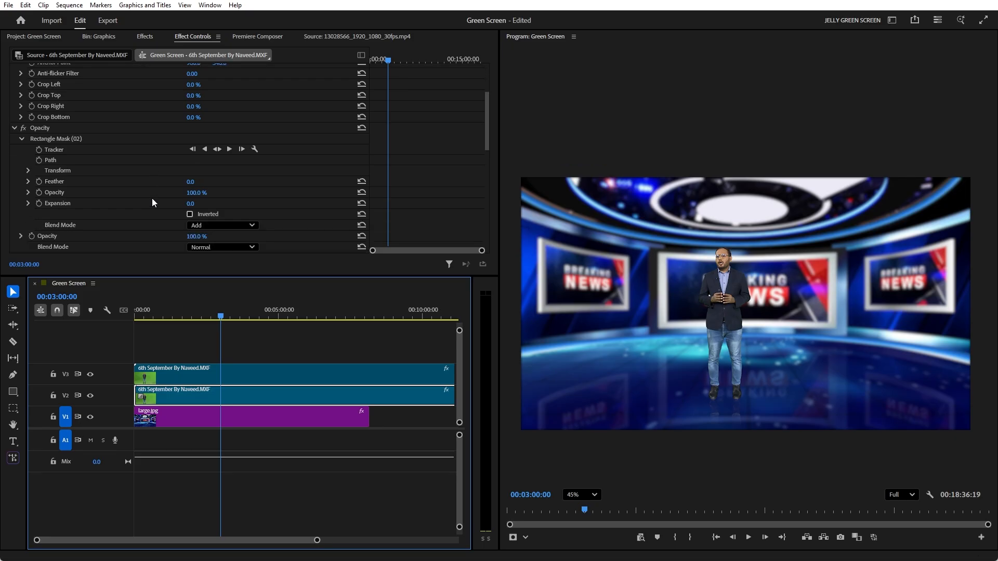
scroll(152, 200, down, 7)
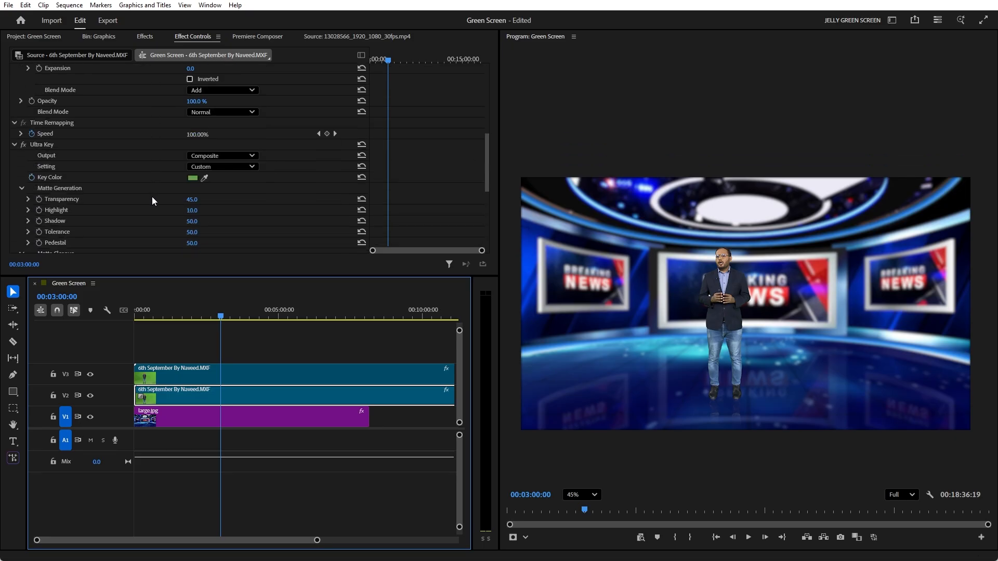
scroll(162, 205, up, 10)
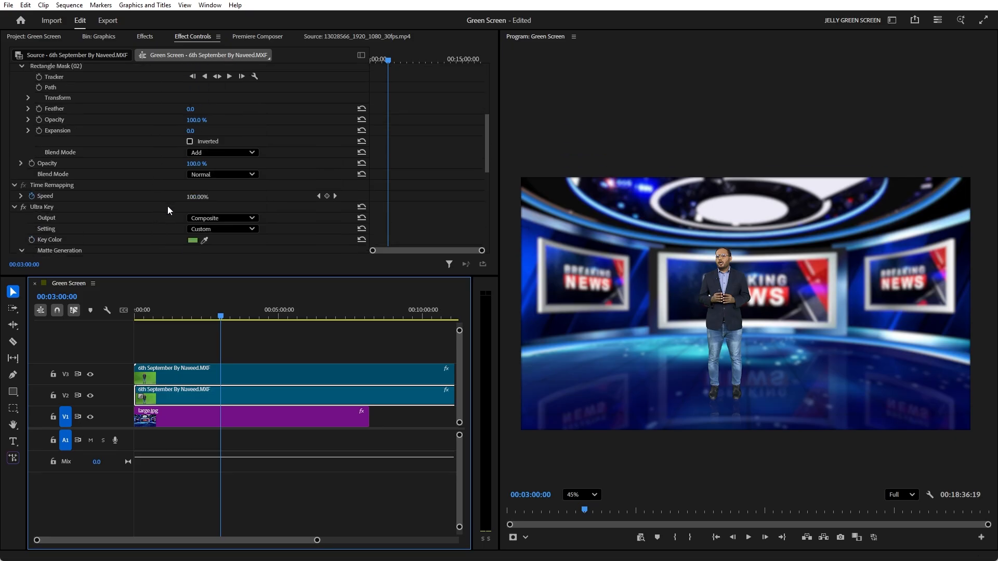
scroll(168, 210, up, 2)
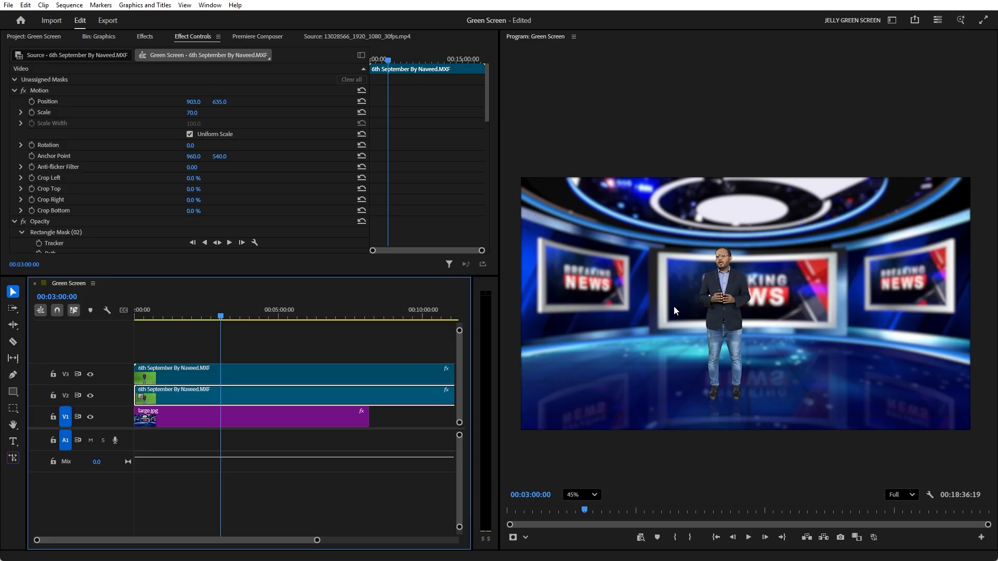
click(43, 36)
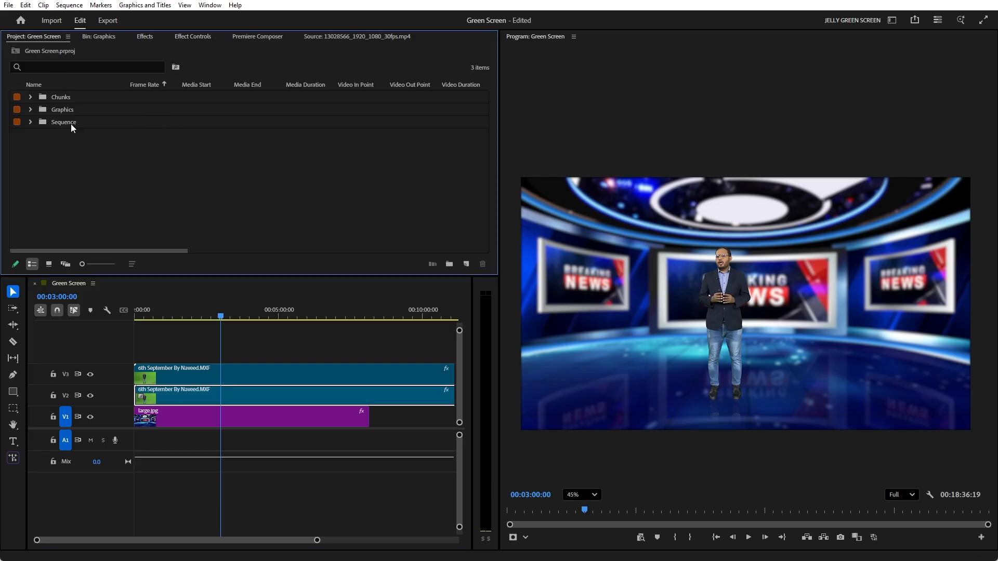
Step: Create an adjustment layer with 1920 × 1080 video settings, a 25.00 fps timebase and square pixels
right_click(126, 155)
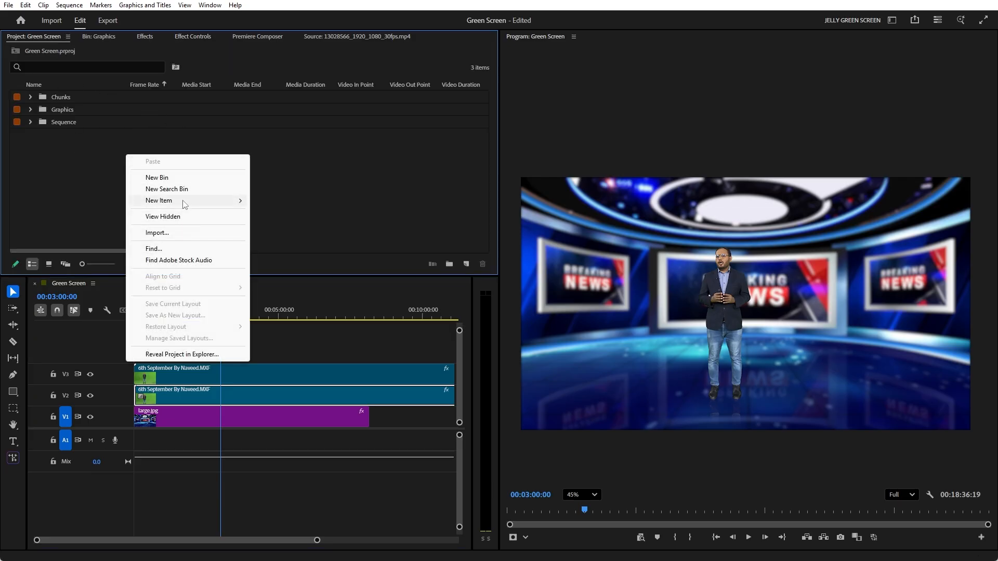
mouse_move(183, 204)
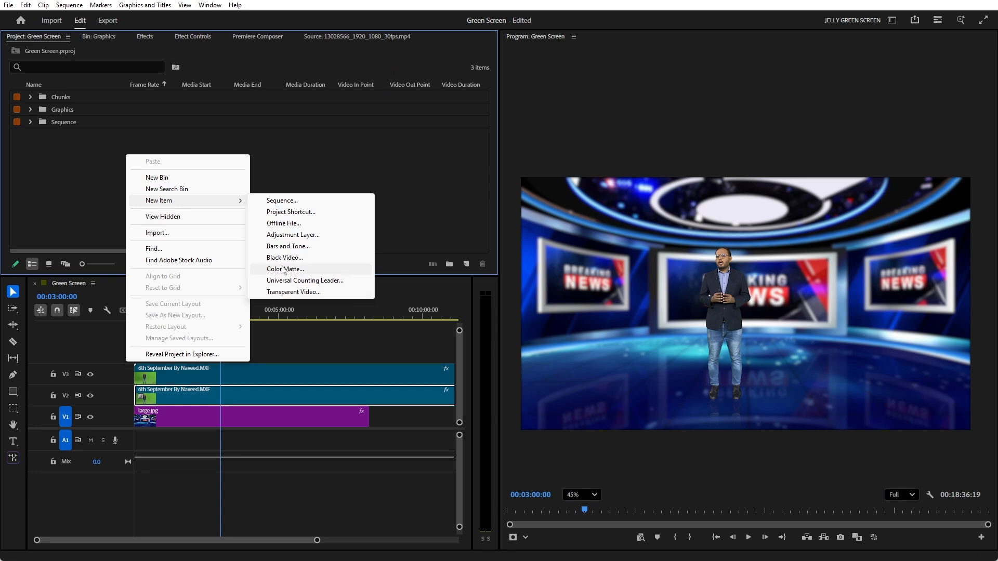
click(285, 235)
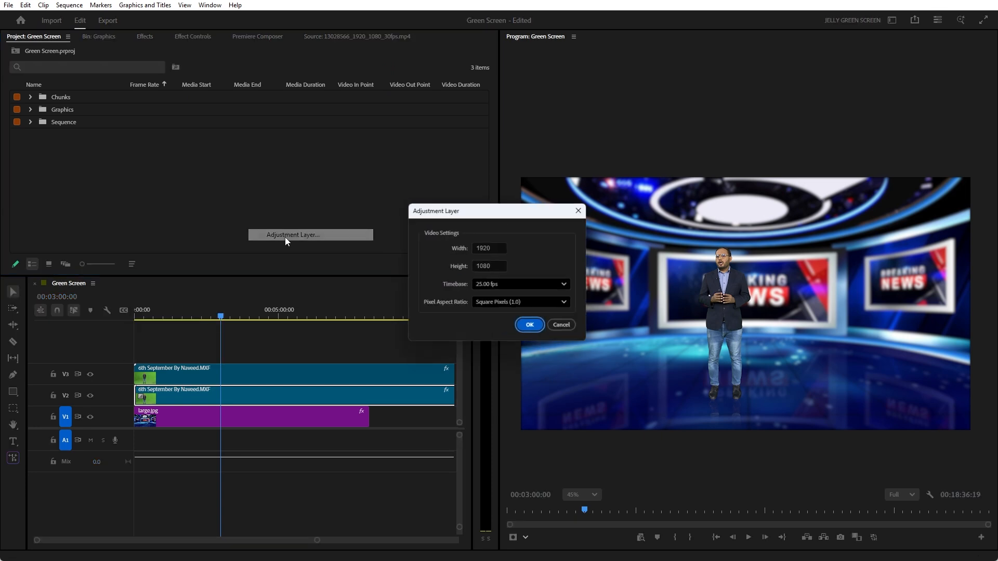
click(528, 330)
Step: Place the adjustment layer on track V4 above the keyed clips and set the playhead to 00:04:04:12 within it
drag(88, 117, 195, 351)
drag(232, 315, 251, 315)
click(273, 349)
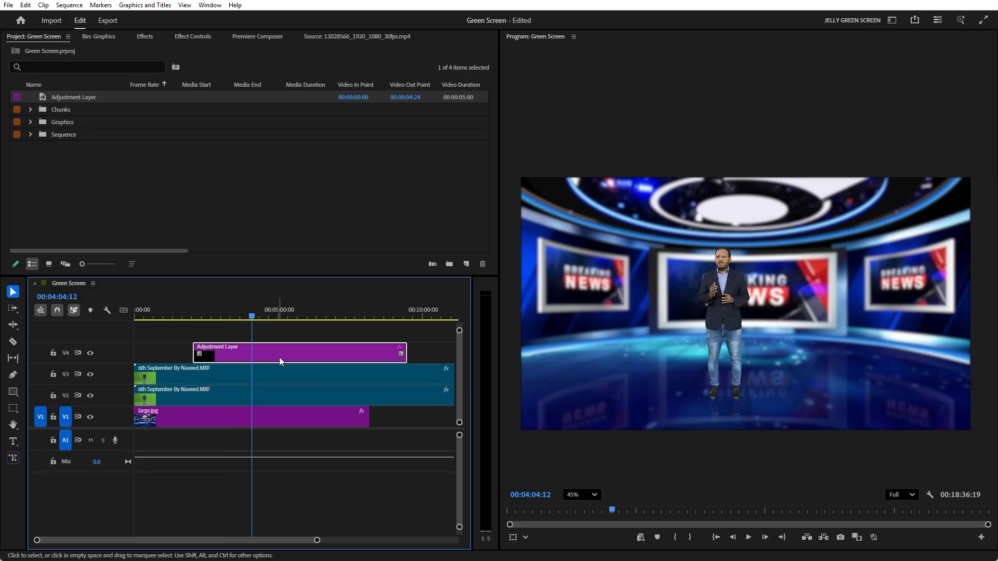
Step: Search the effects for "lumetri" and apply the Lumetri Color effect to the adjustment layer
click(144, 37)
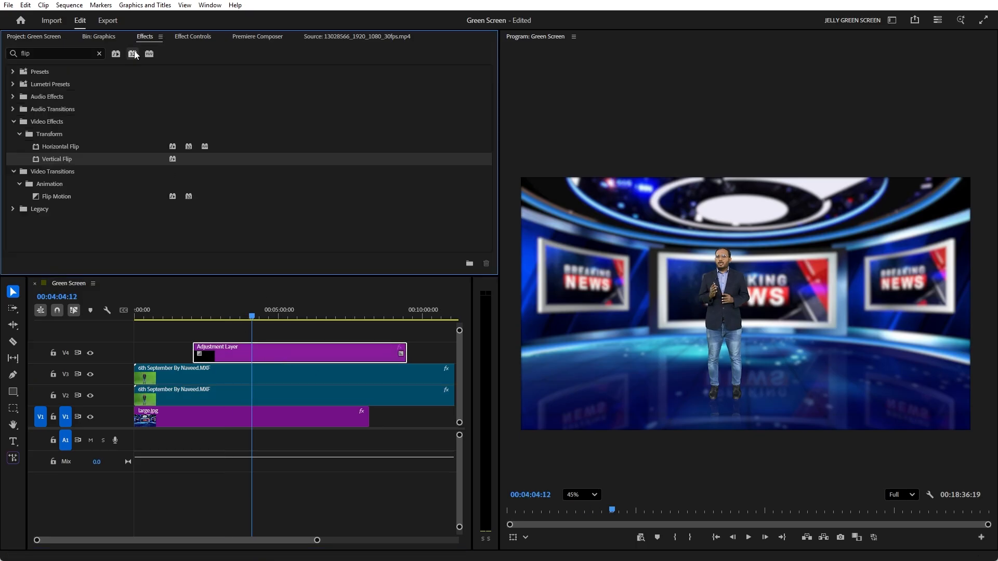
click(64, 55)
text(lumetri)
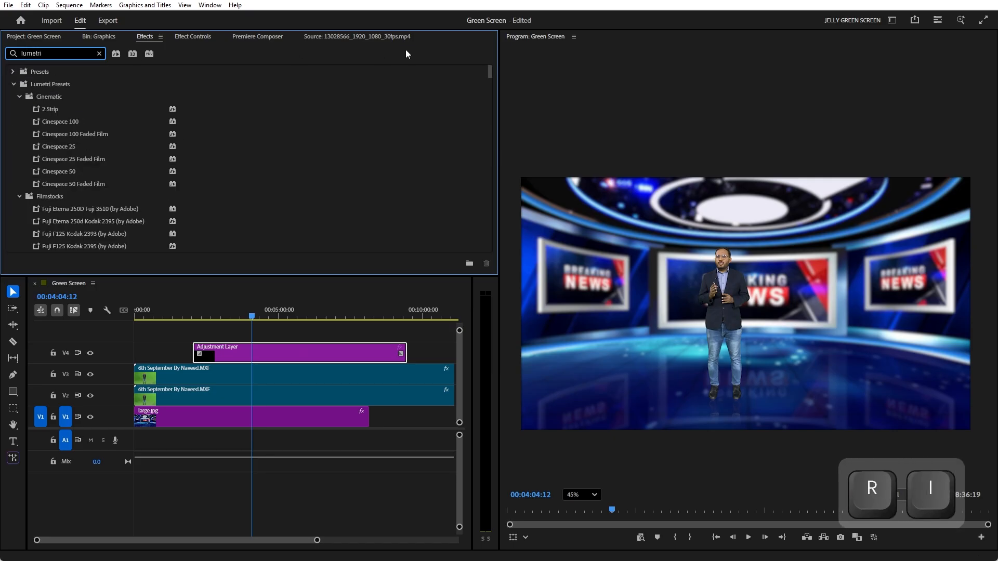
drag(490, 74, 483, 307)
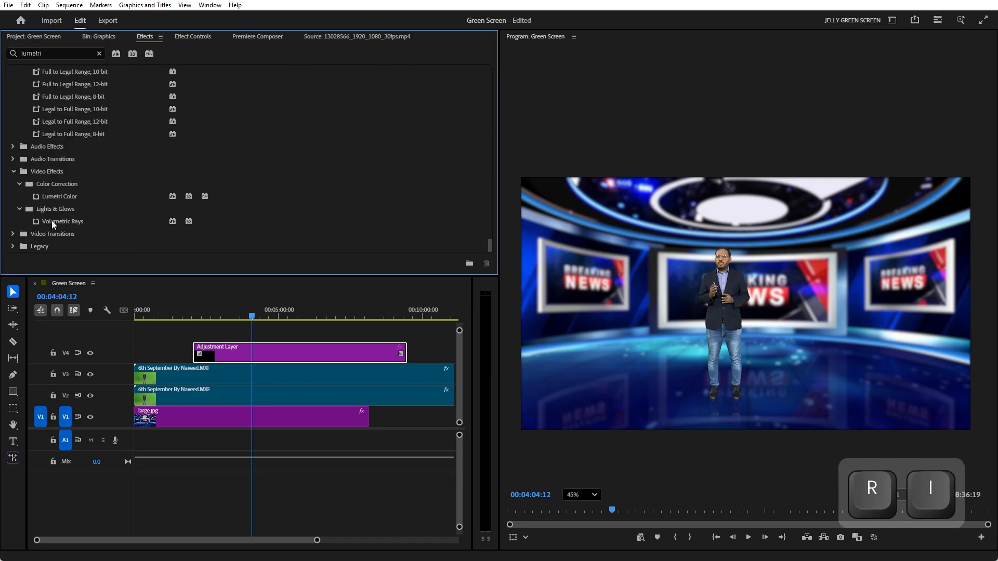
drag(58, 201, 288, 346)
Step: Apply the automatic Basic Correction of Lumetri Color to the adjustment layer
click(189, 39)
scroll(77, 182, down, 4)
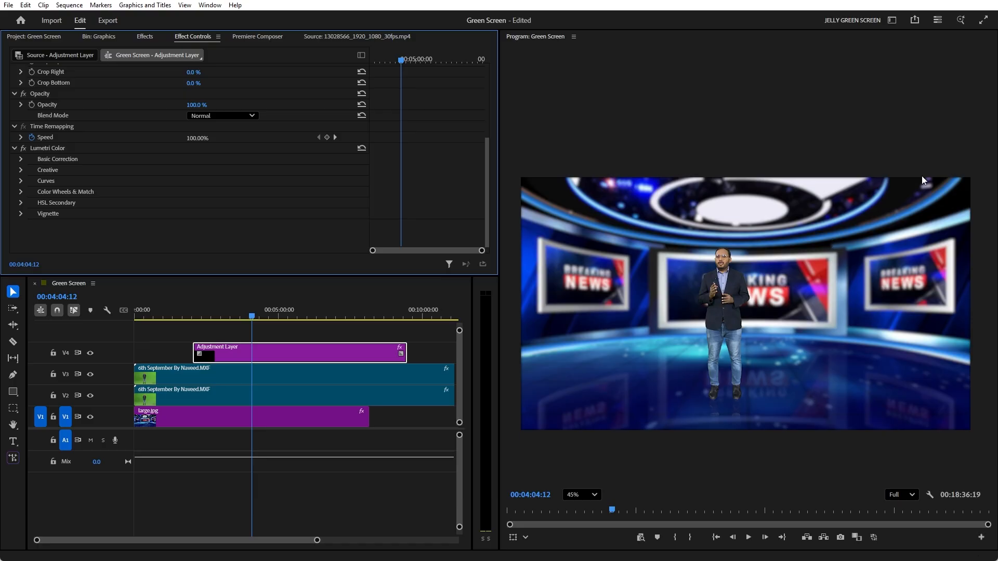
click(222, 7)
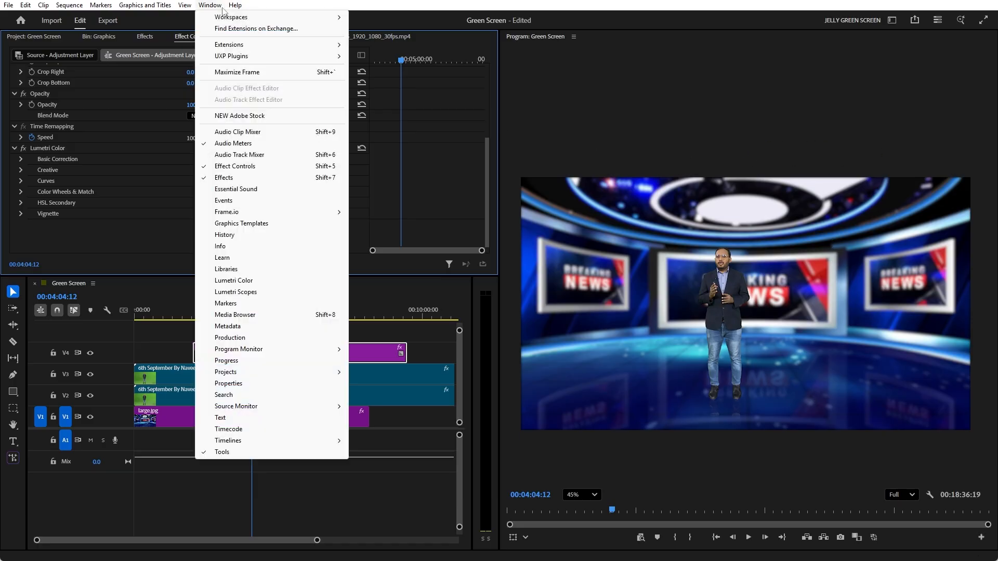
click(277, 3)
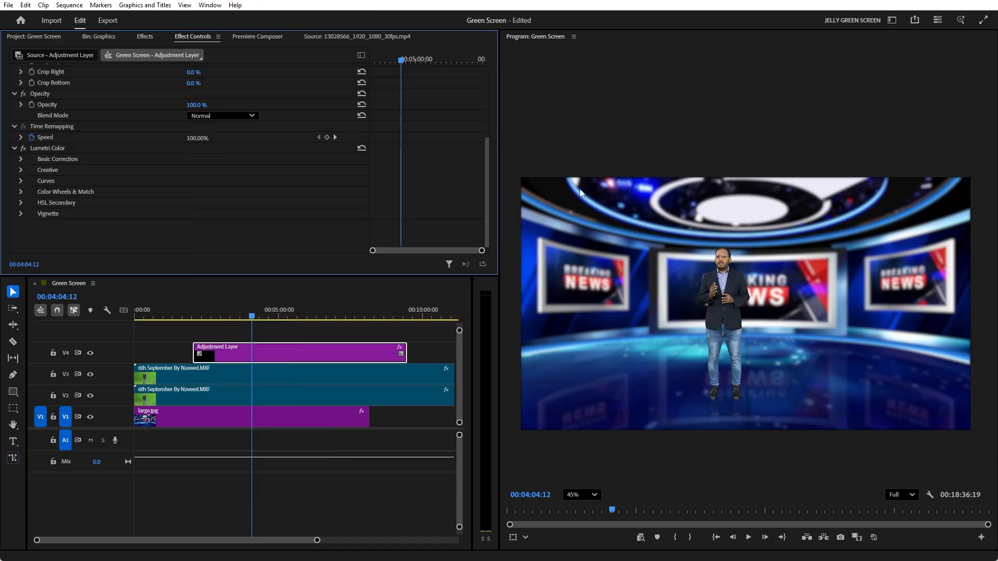
click(21, 159)
scroll(67, 199, down, 4)
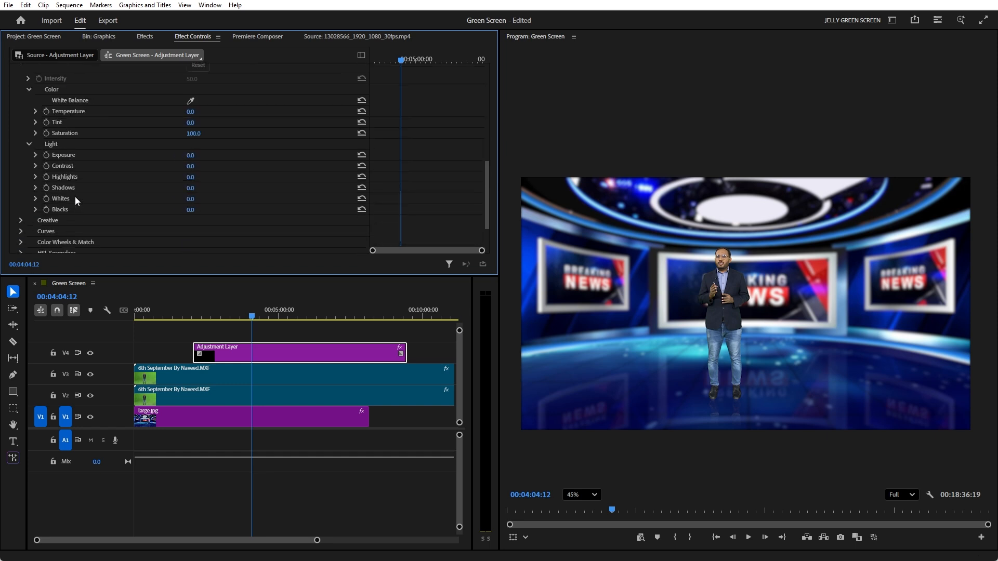
scroll(194, 160, up, 4)
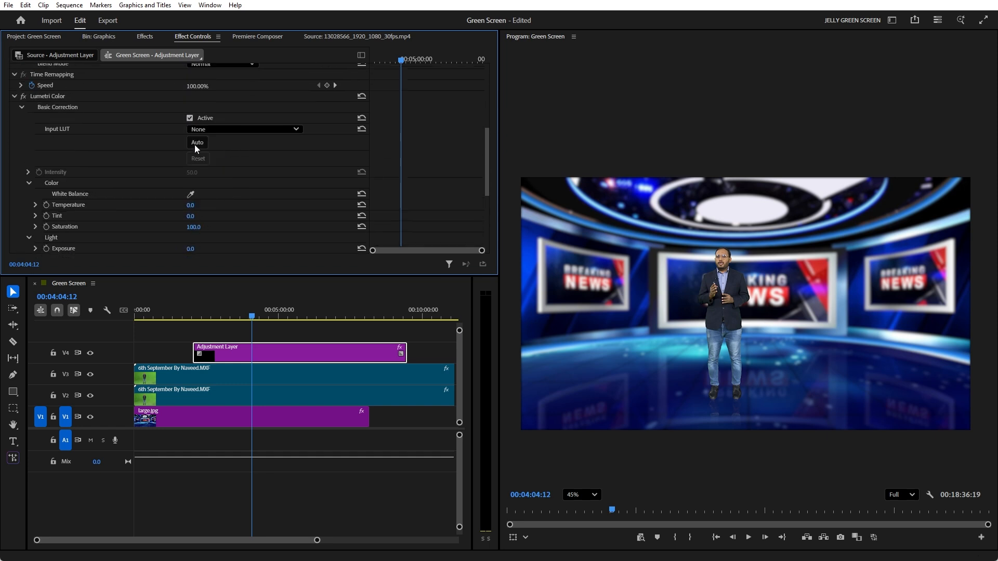
click(196, 143)
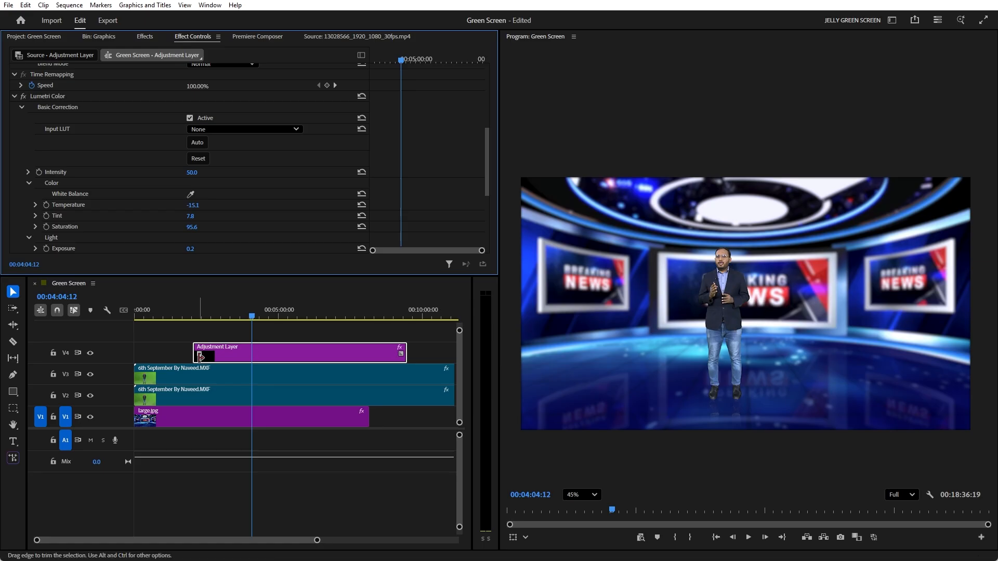
click(267, 356)
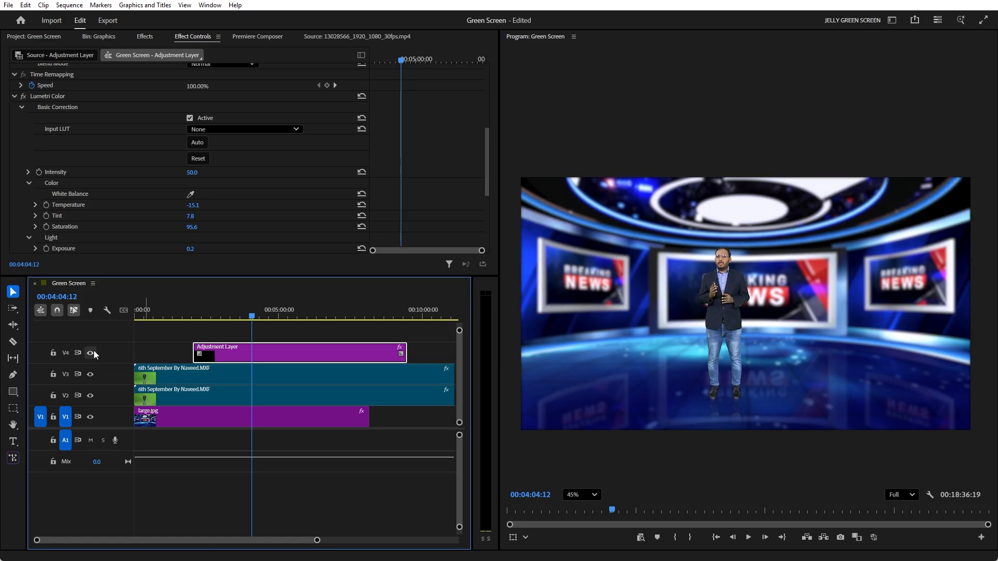
click(197, 393)
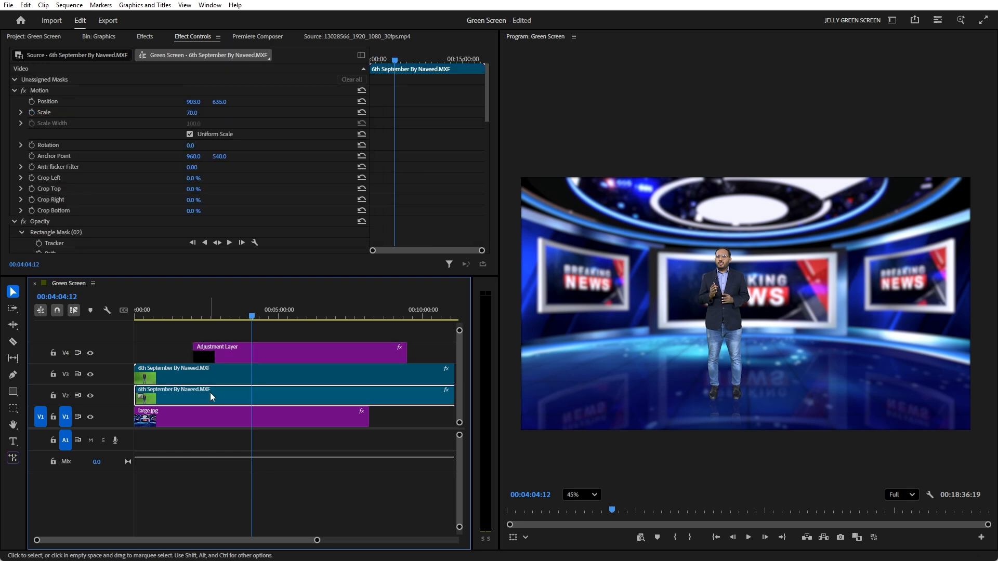
click(301, 355)
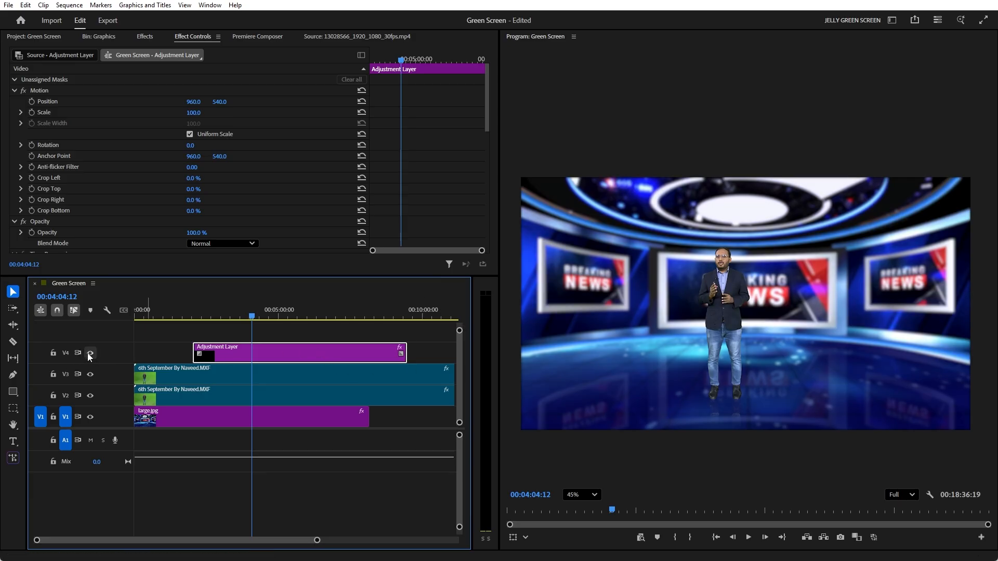
Step: Split the adjustment layer at 00:04:04:12 and select its second segment
key(c)
click(252, 349)
key(v)
click(300, 351)
Step: Raise the Lumetri saturation of the second adjustment layer segment to 194.6 and compare its look with the first segment
click(280, 314)
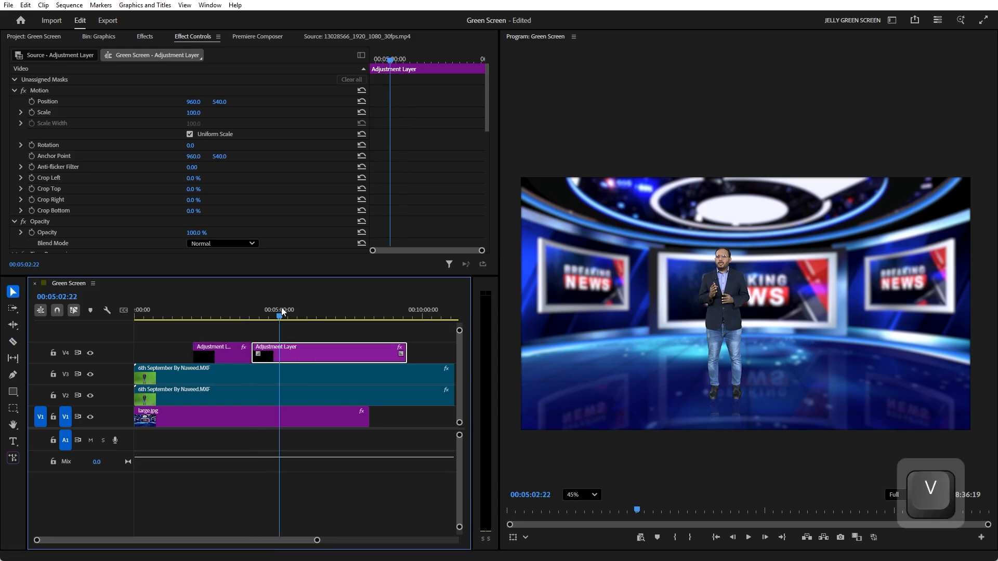
scroll(134, 217, down, 10)
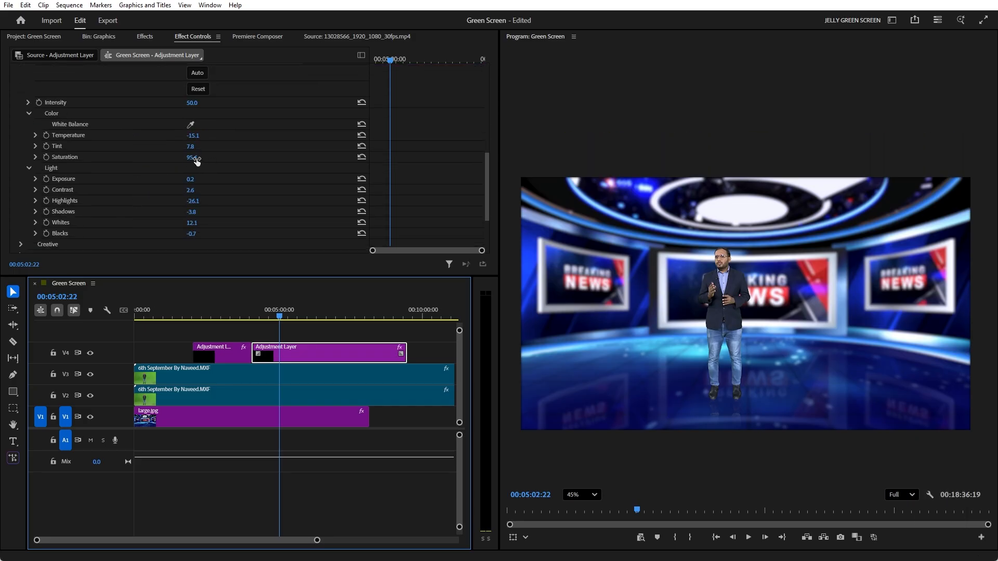
drag(193, 157, 204, 157)
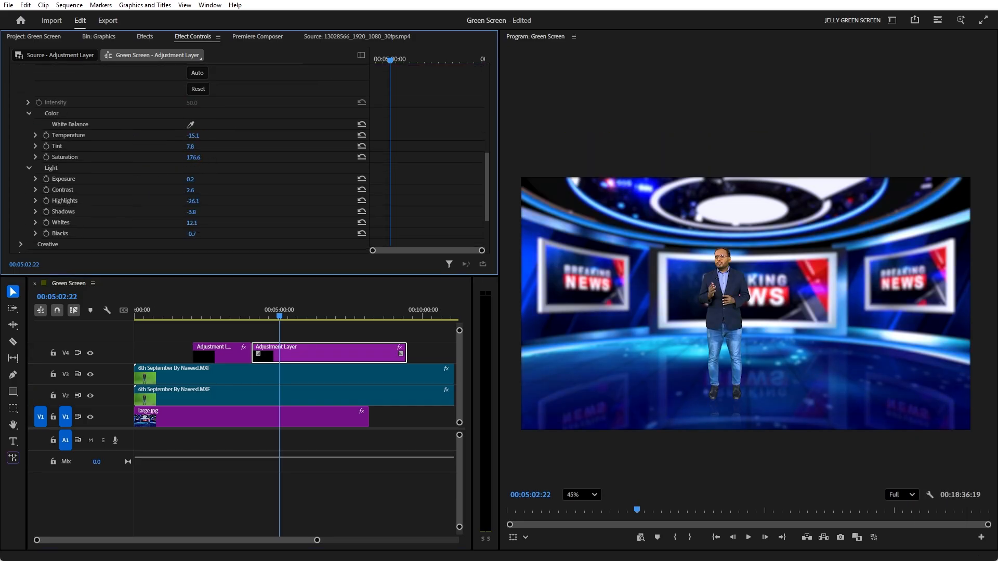
mouse_move(240, 309)
mouse_down()
mouse_move(278, 309)
mouse_move(192, 295)
mouse_move(224, 315)
mouse_up()
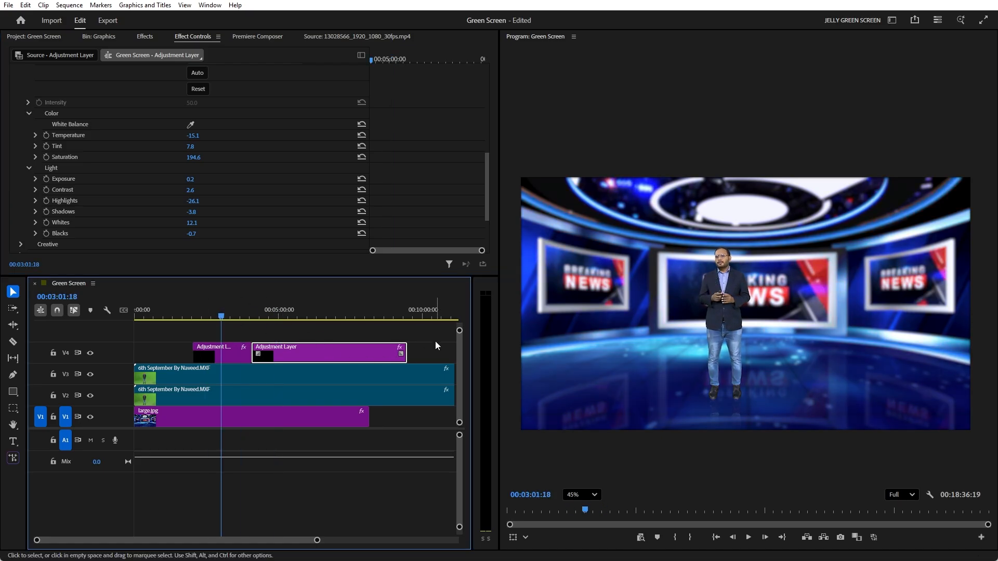
click(289, 314)
click(222, 315)
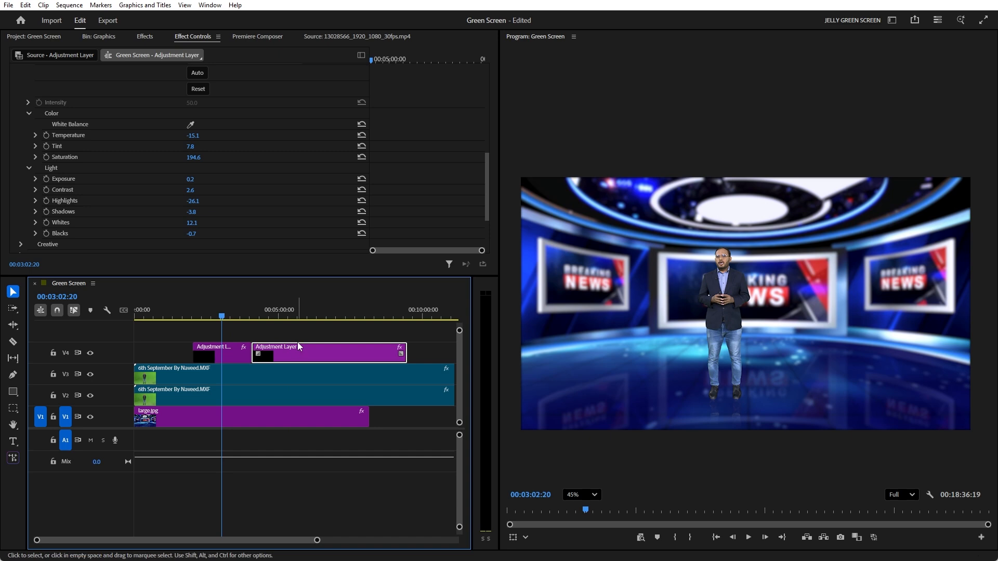
Step: Delete the second segment of the adjustment layer from track V4
click(315, 351)
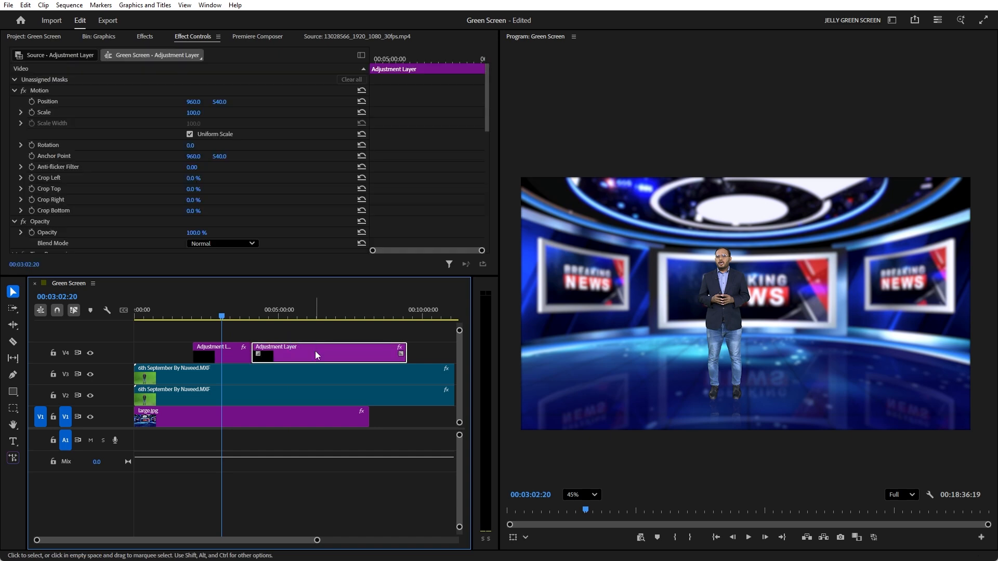
key(Delete)
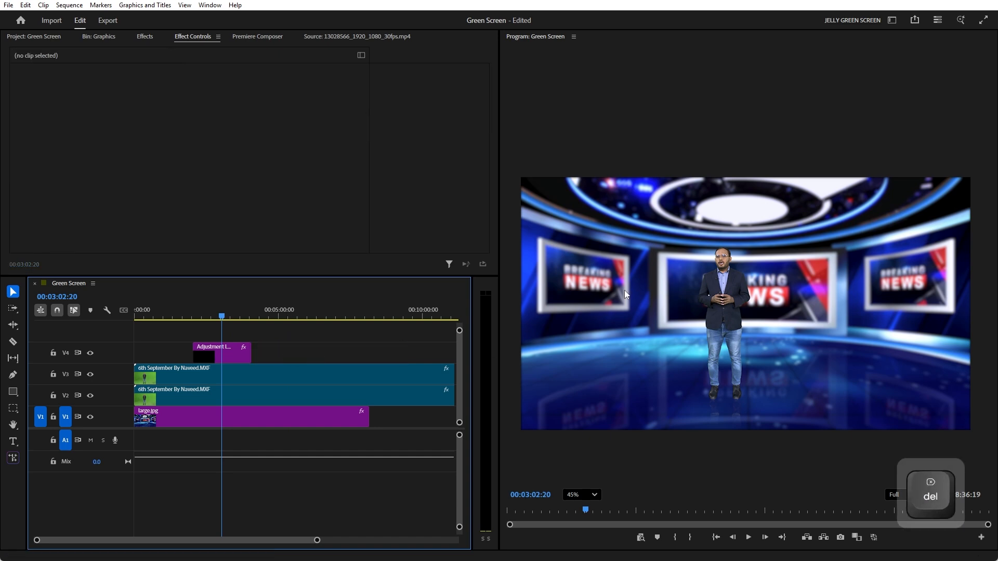
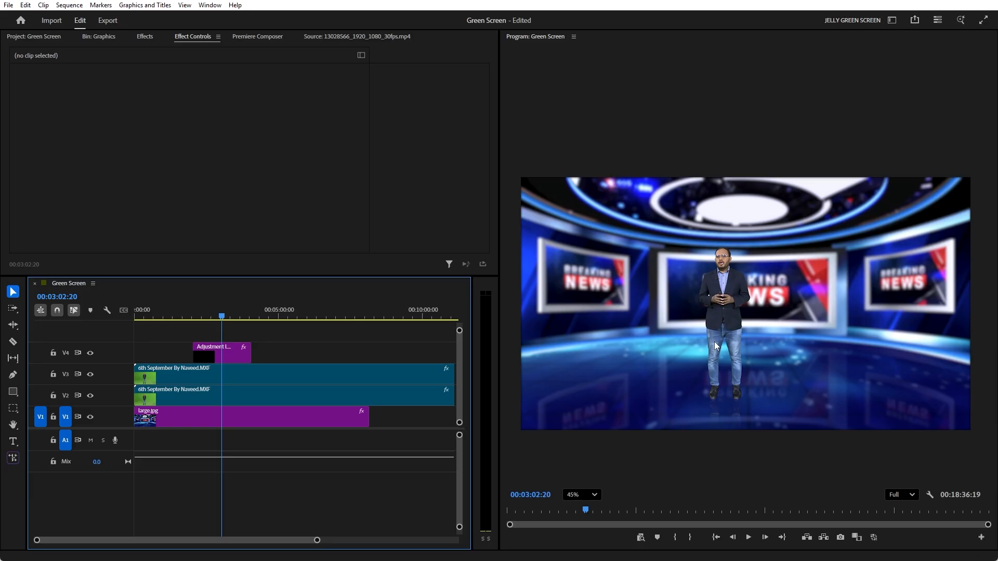
Step: Preview 12866995_1920_1080_25fps.mp4 from the Chunks bin, create a new sequence from it and move its clip up to track V2
click(39, 39)
click(31, 109)
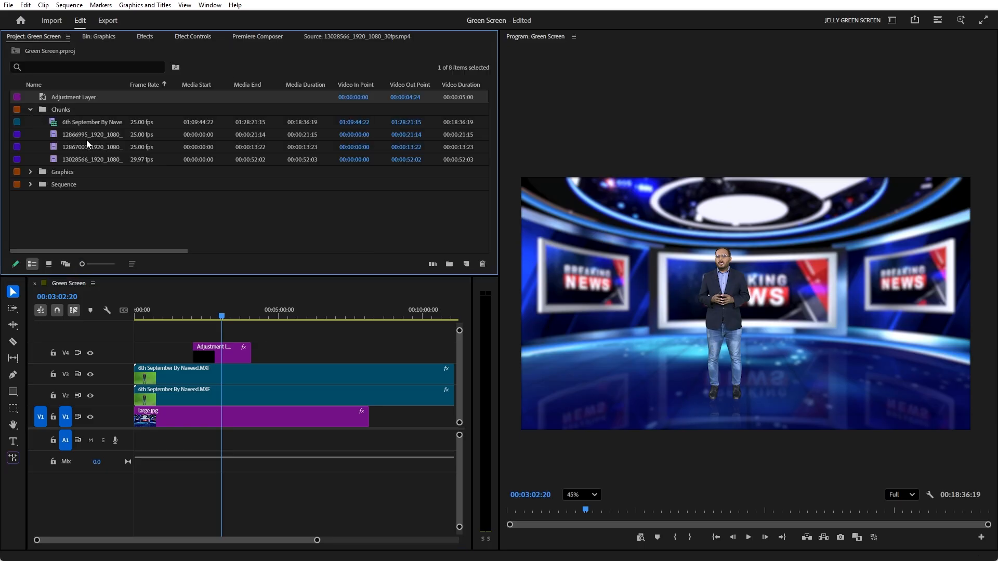
click(70, 134)
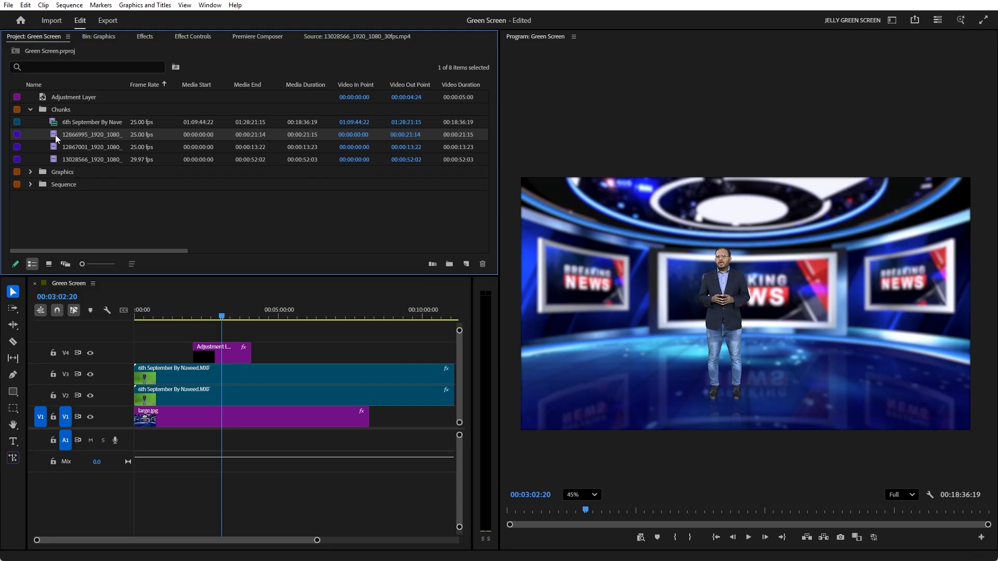
double_click(55, 135)
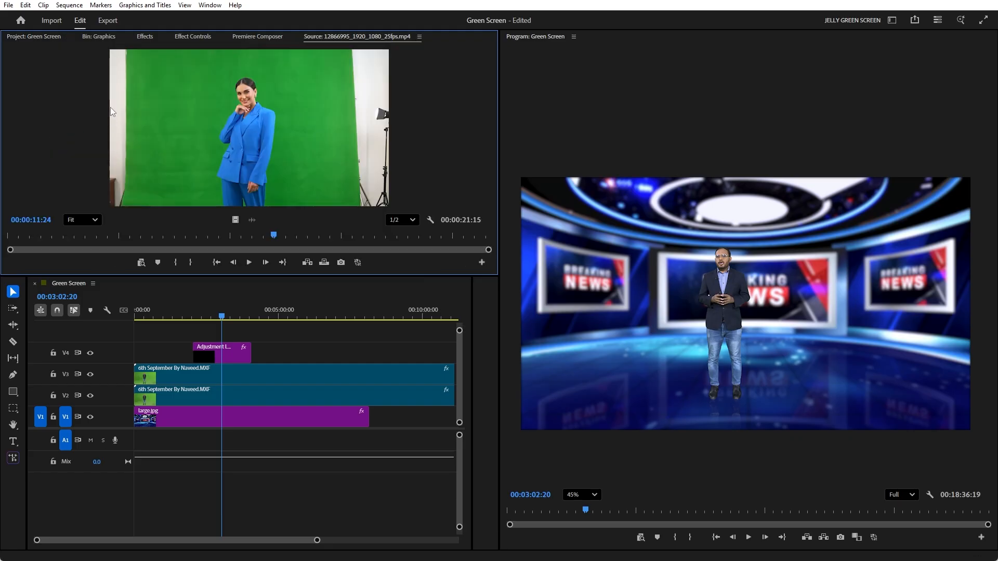
click(45, 37)
drag(54, 133, 467, 264)
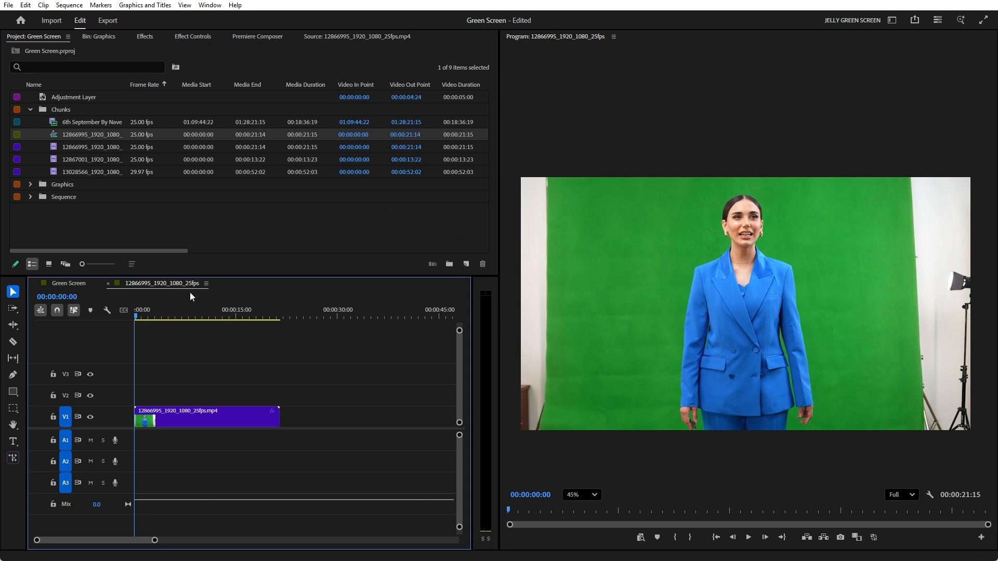
click(180, 316)
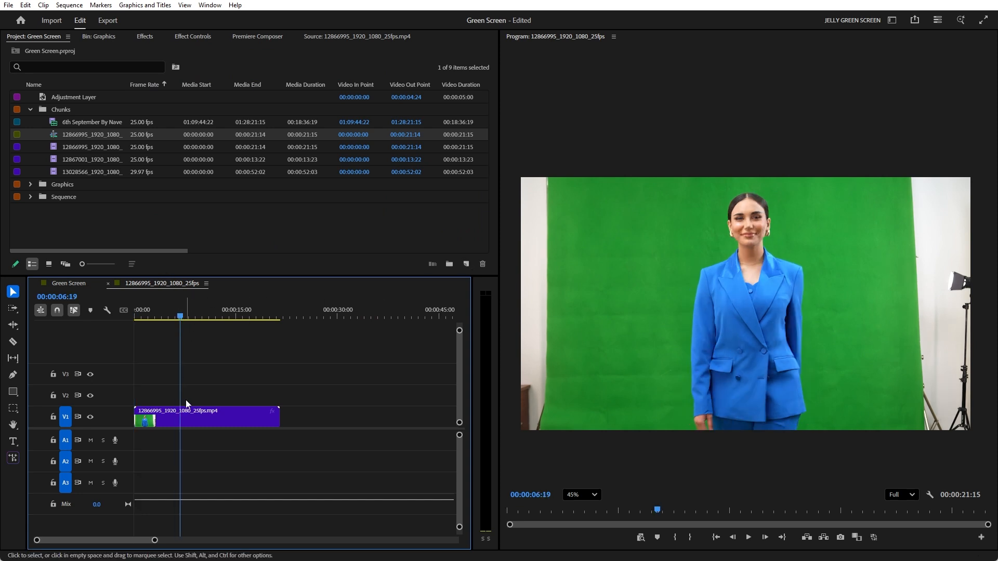
drag(190, 418, 197, 396)
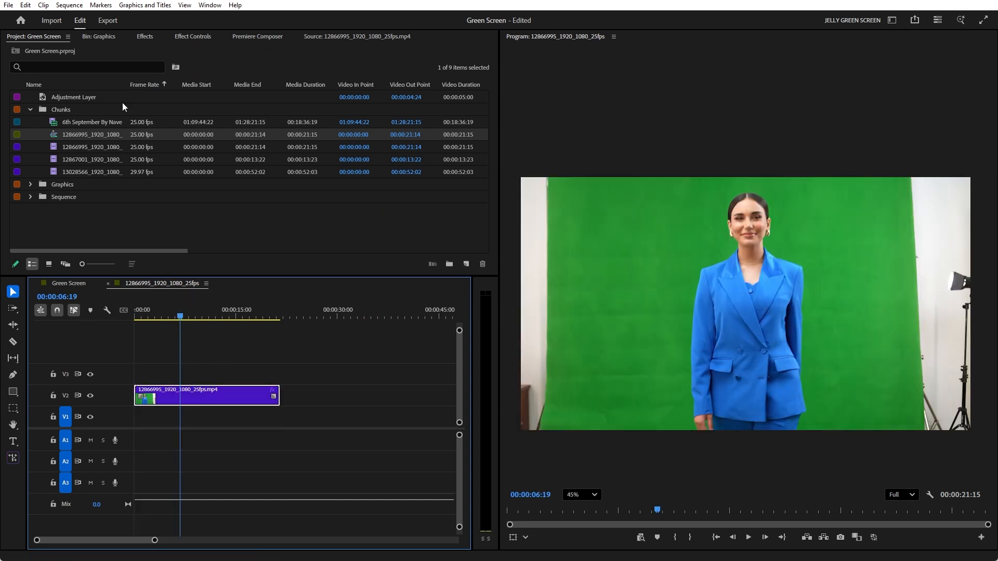
Step: Preview the room photos in the Graphics bin and place the staircase interior on V1 beneath the green screen clip, matching its full length
click(29, 110)
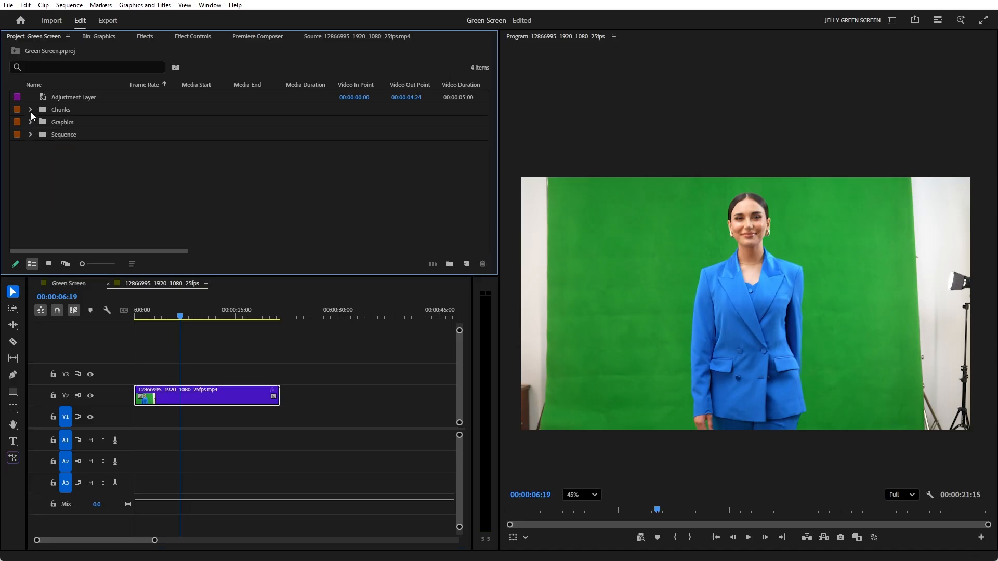
click(32, 123)
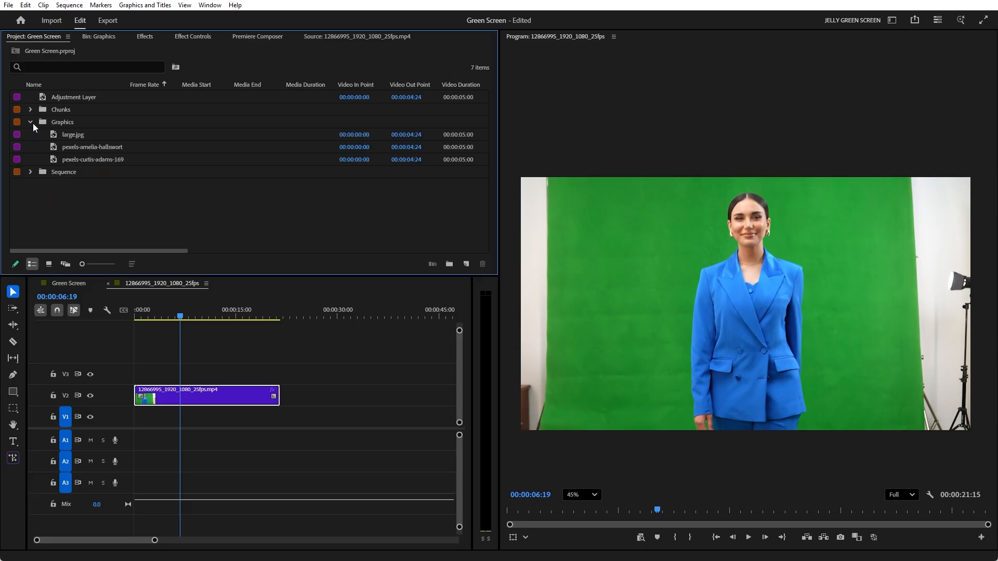
double_click(96, 151)
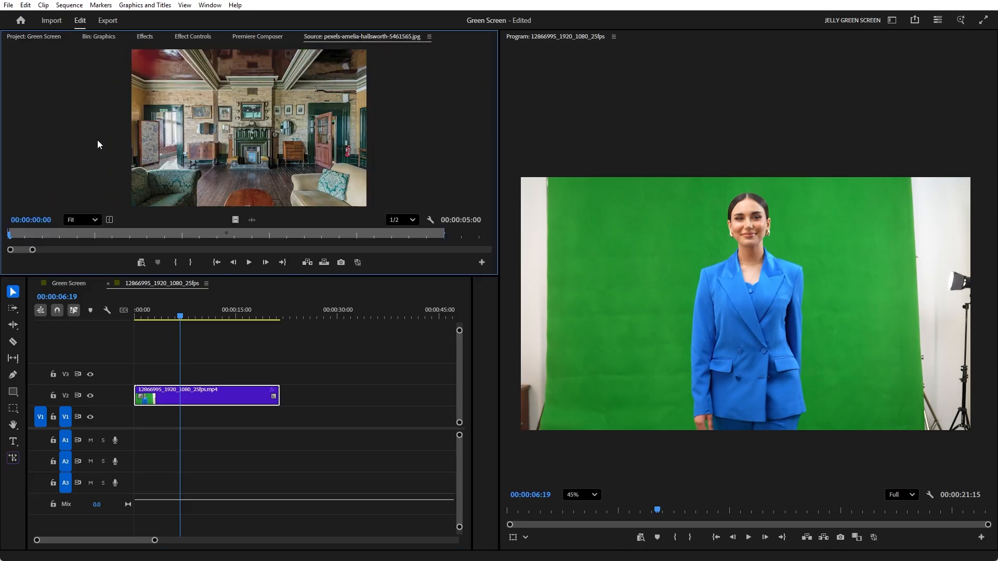
click(45, 40)
double_click(87, 160)
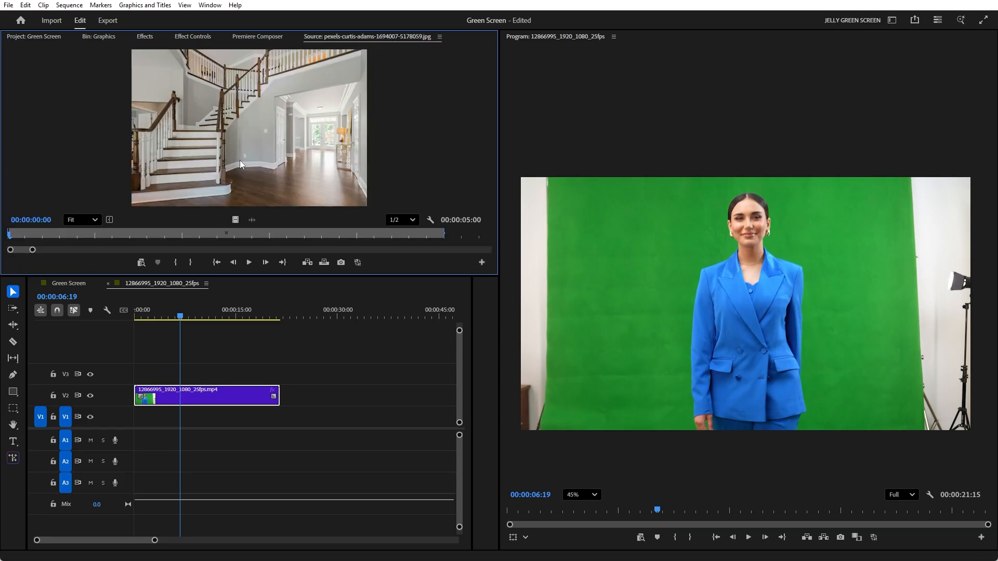
drag(245, 135, 281, 424)
click(298, 417)
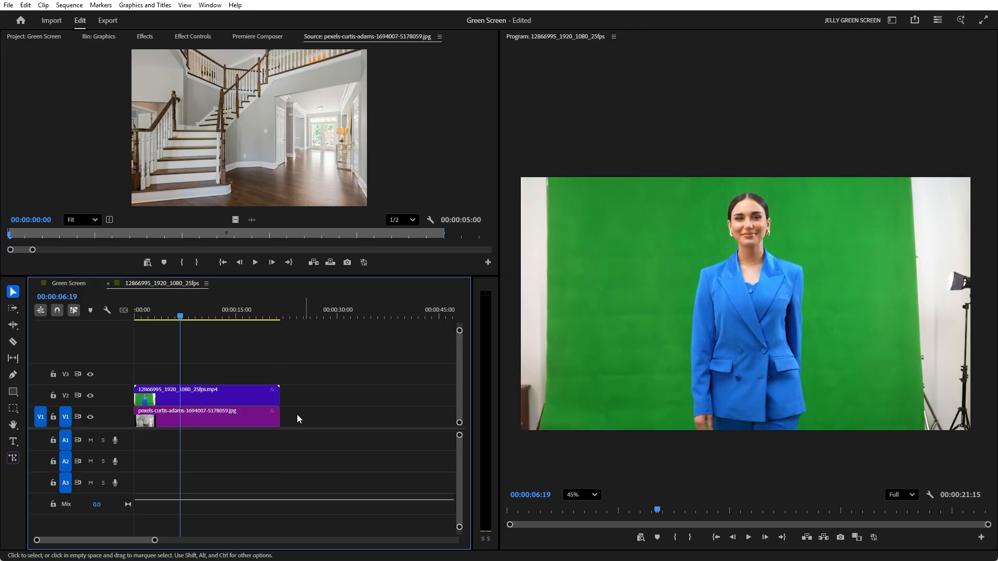
Step: Apply the Ultra Key effect to the green screen clip on V2
drag(175, 315, 187, 315)
click(195, 399)
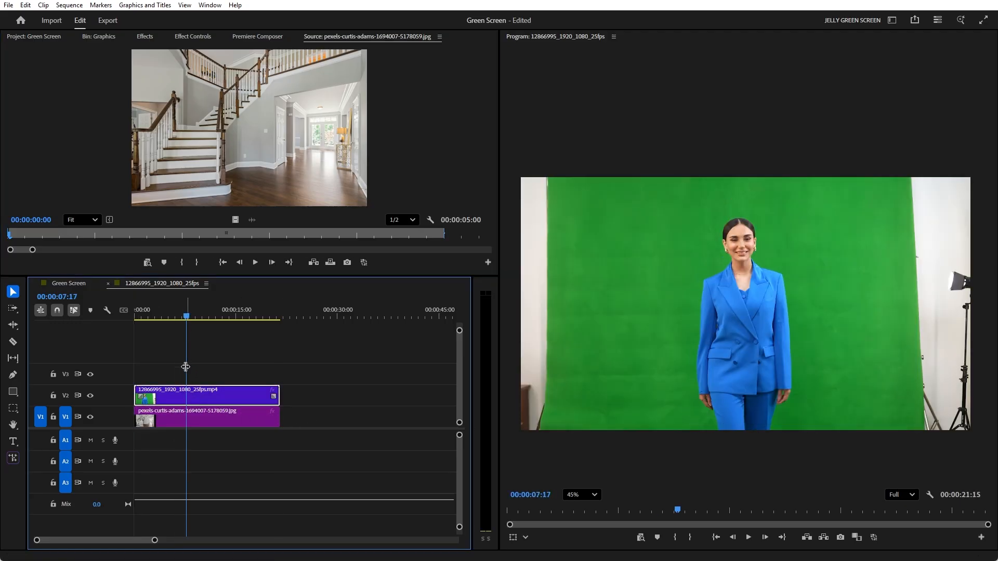
click(153, 41)
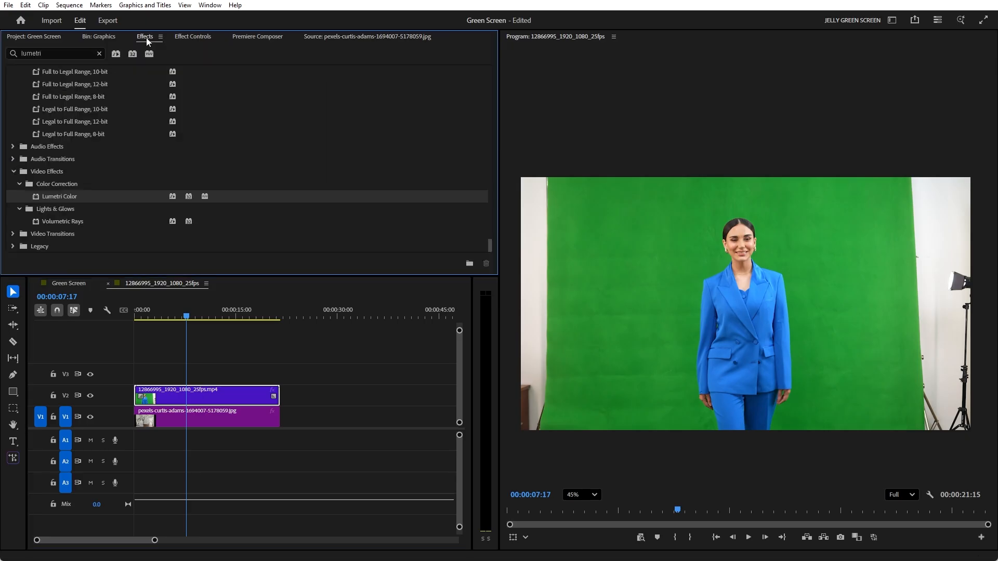
drag(86, 53, 2, 53)
text(ultra)
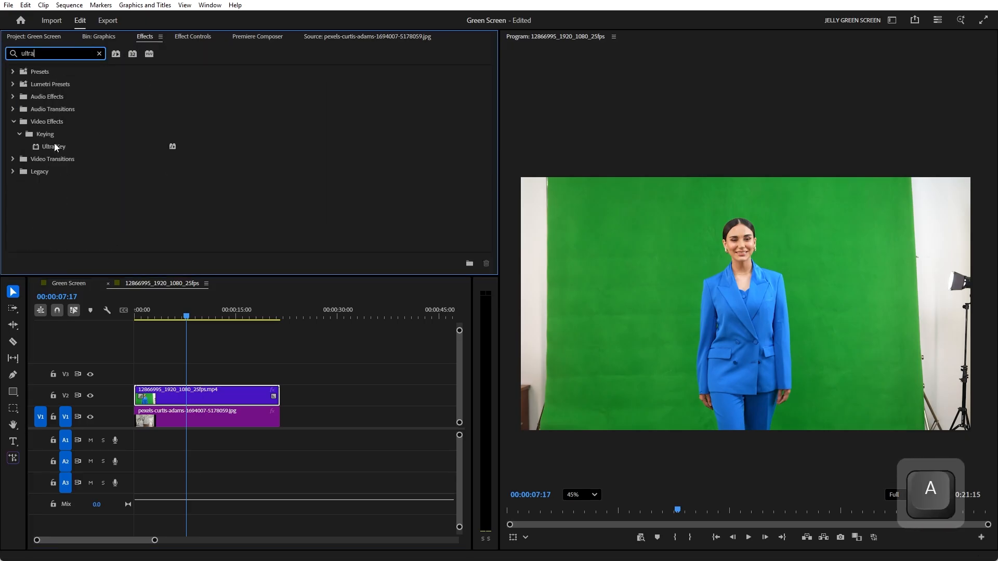
drag(54, 146, 199, 393)
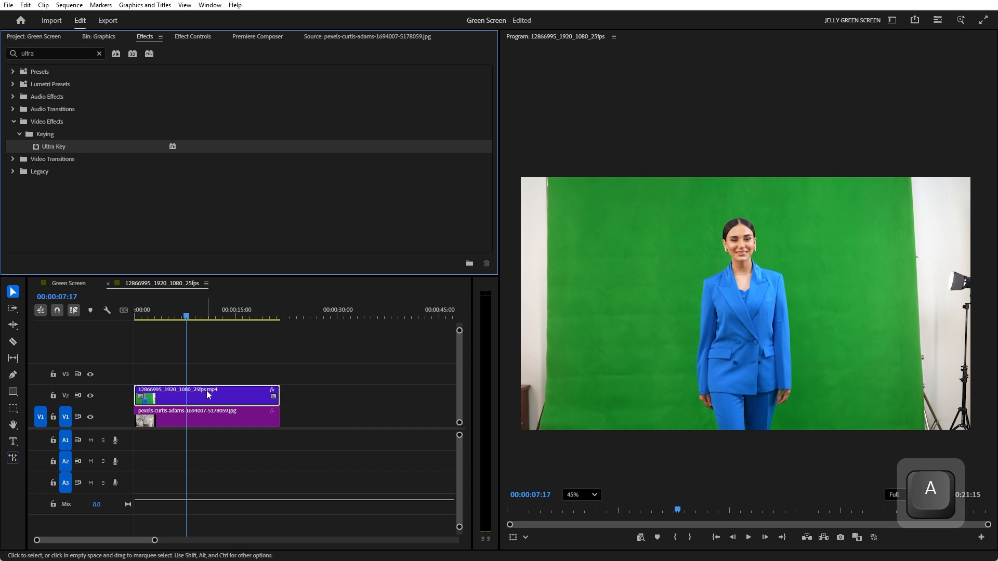
Step: Sample the green backdrop beside the woman as the Ultra Key's key color
click(191, 37)
scroll(113, 203, down, 5)
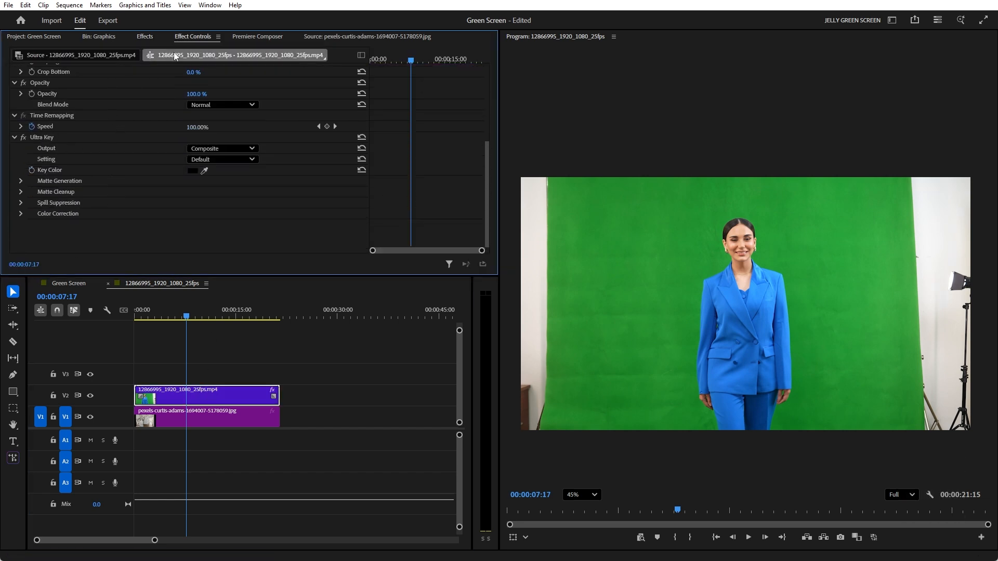
click(206, 172)
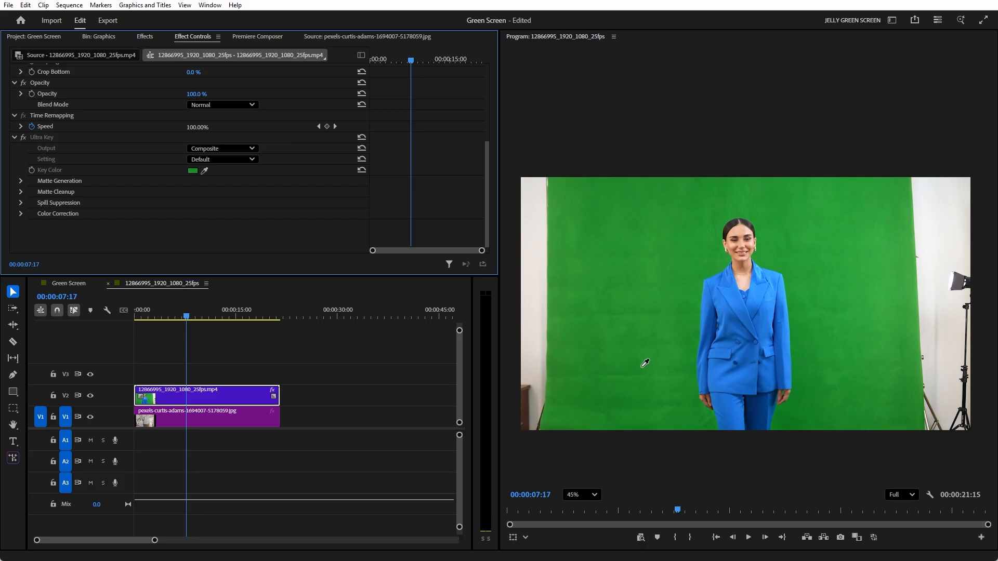
click(786, 413)
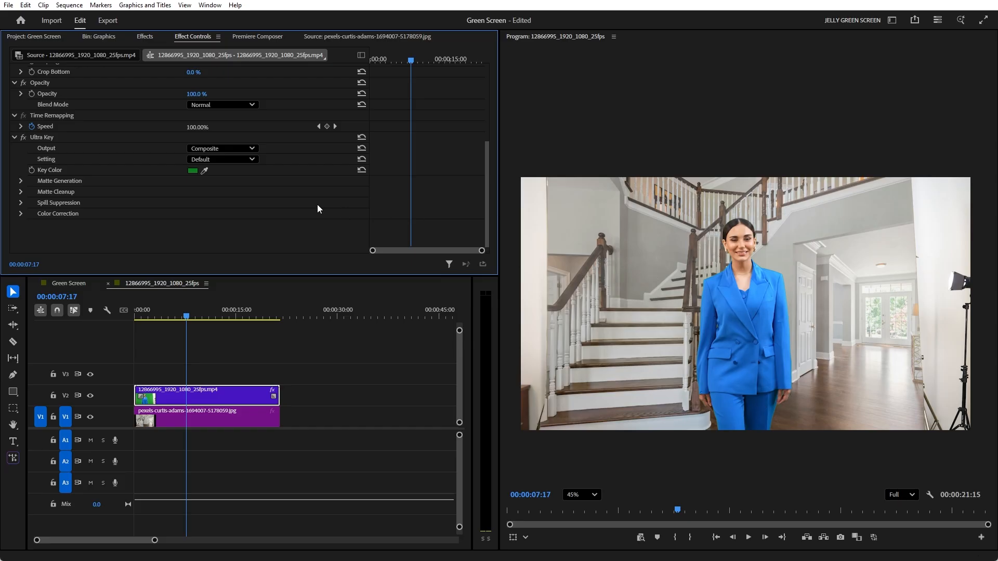
Step: Switch the Ultra Key output to Alpha Channel and try the Relaxed setting on the matte
click(242, 151)
click(255, 149)
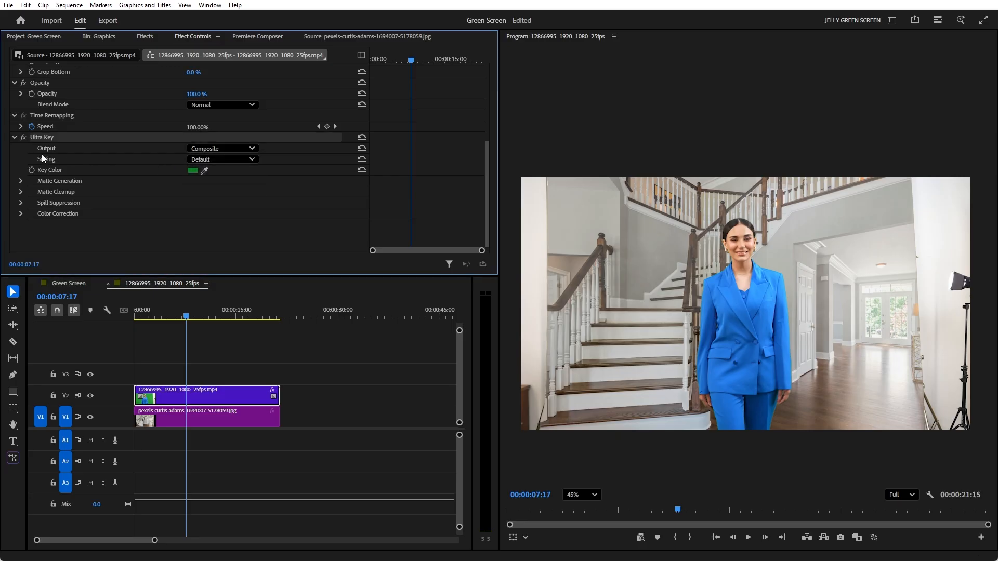
click(219, 150)
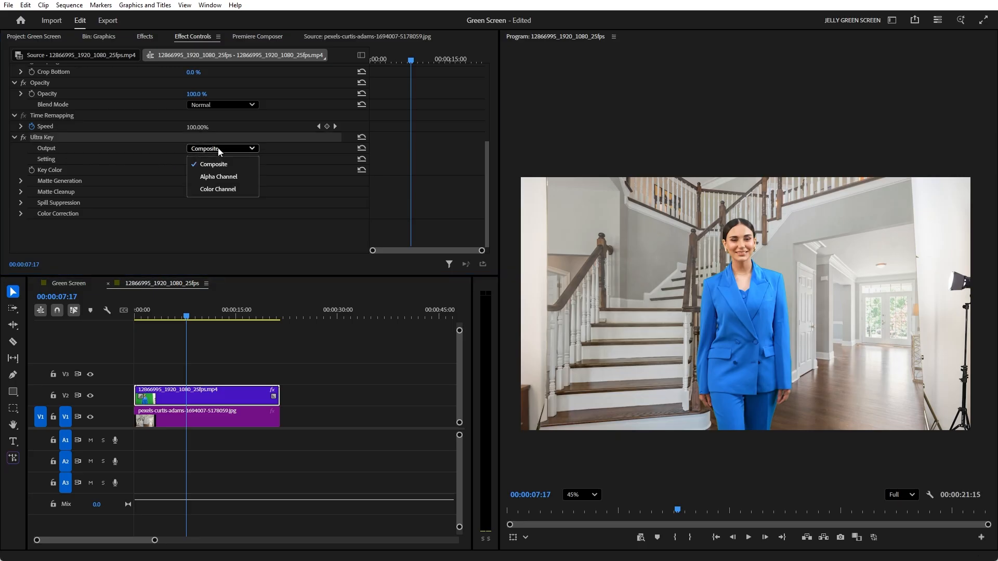
click(221, 177)
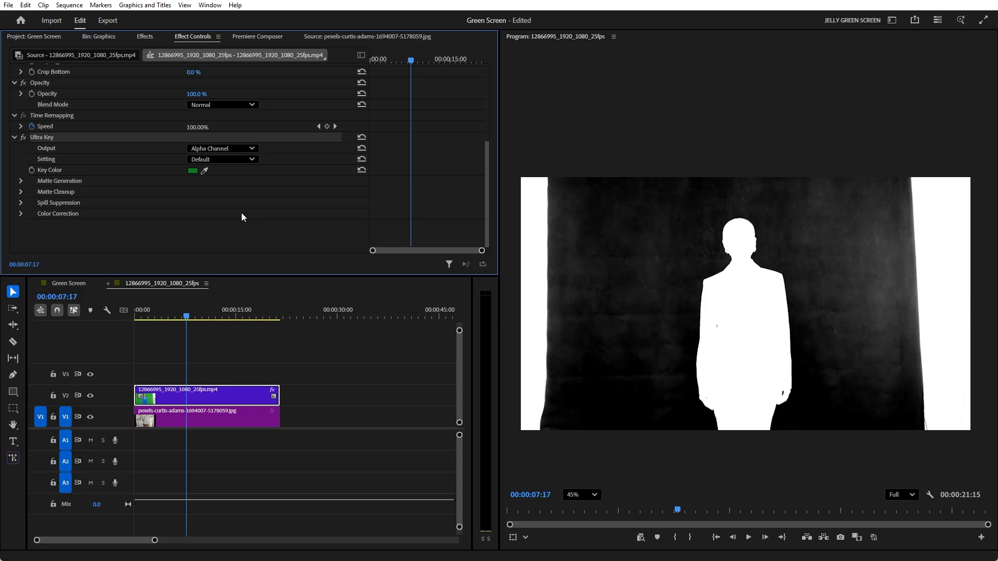
click(211, 161)
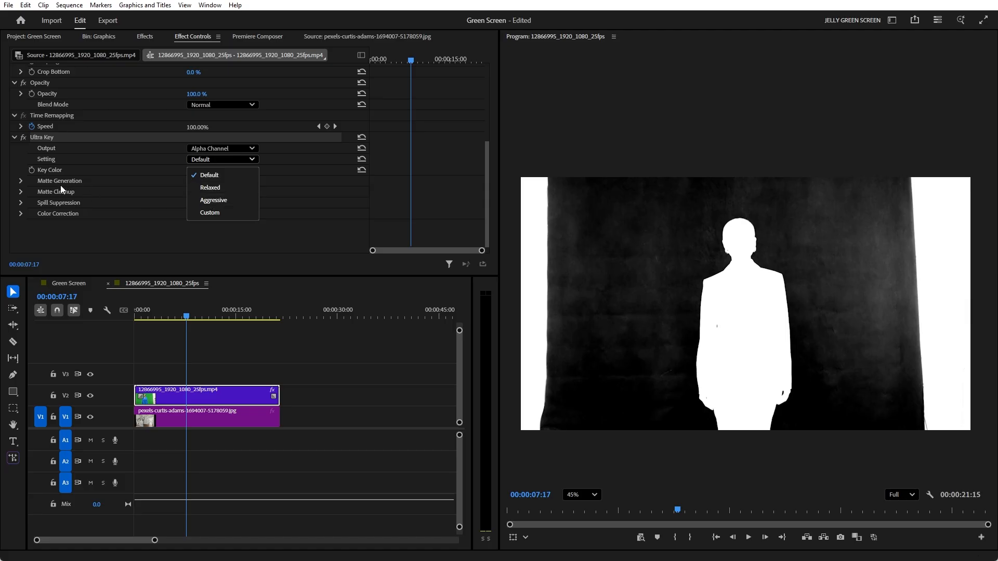
click(201, 189)
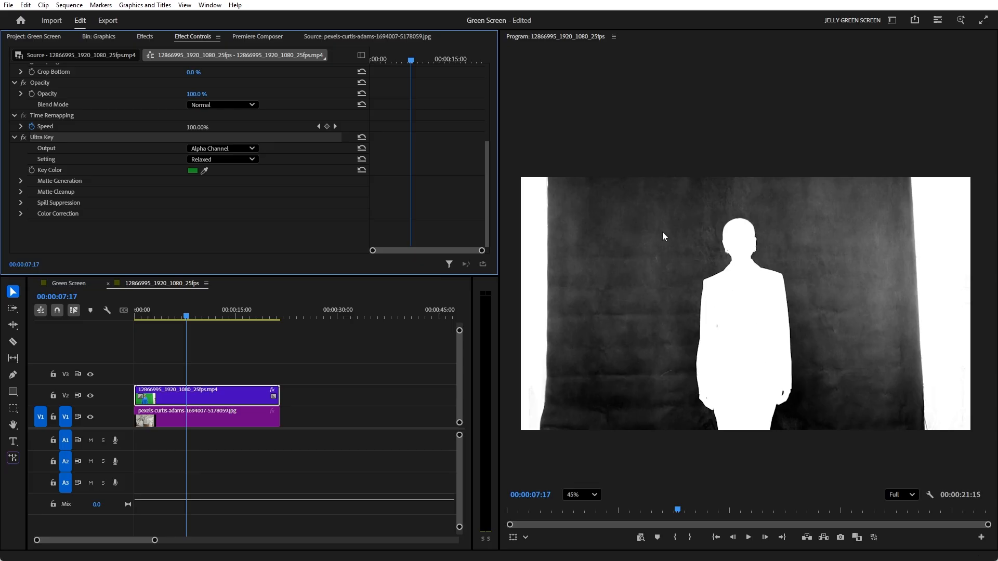
Step: Change the Ultra Key setting to Aggressive and return its output to Composite
click(238, 160)
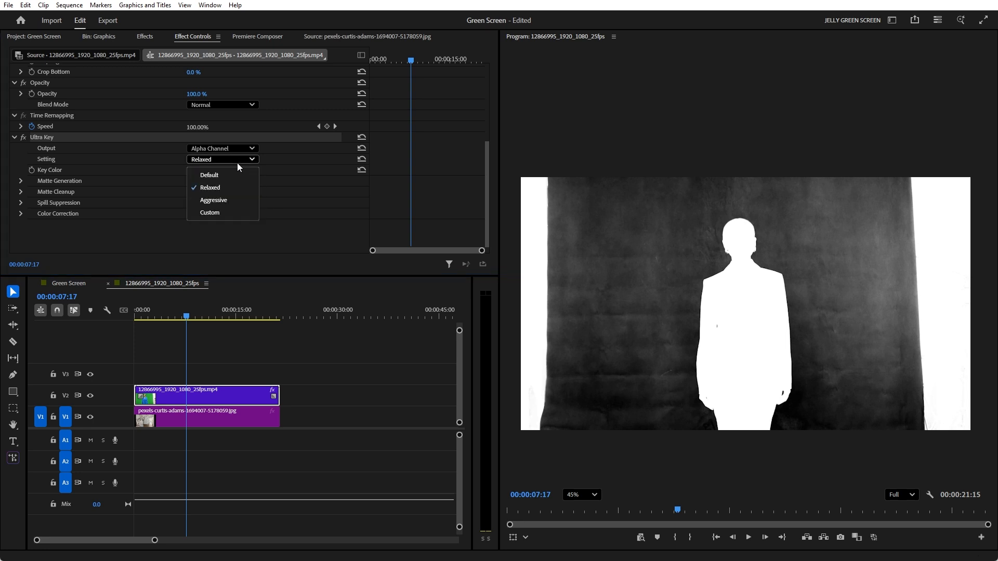
click(222, 202)
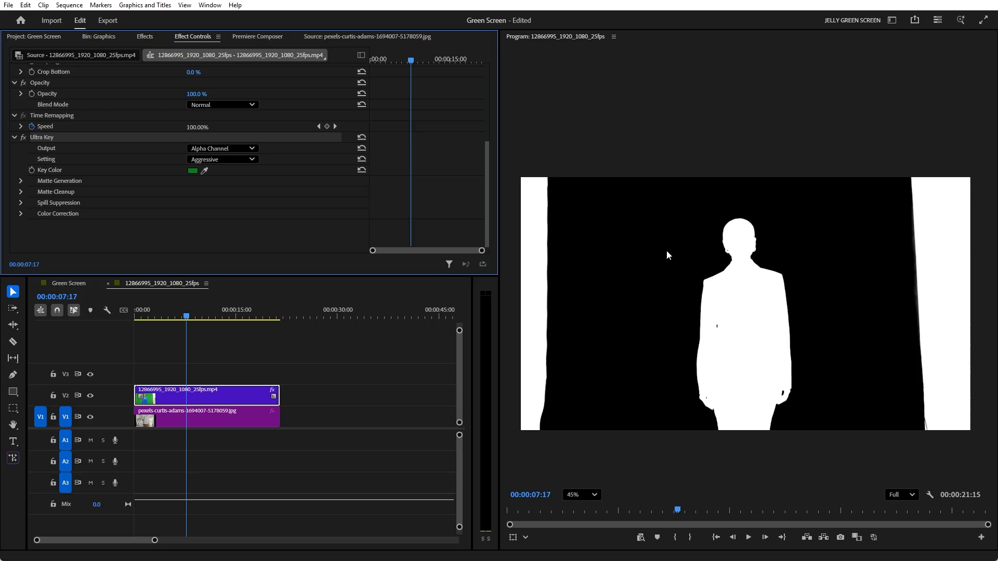
click(213, 151)
click(213, 164)
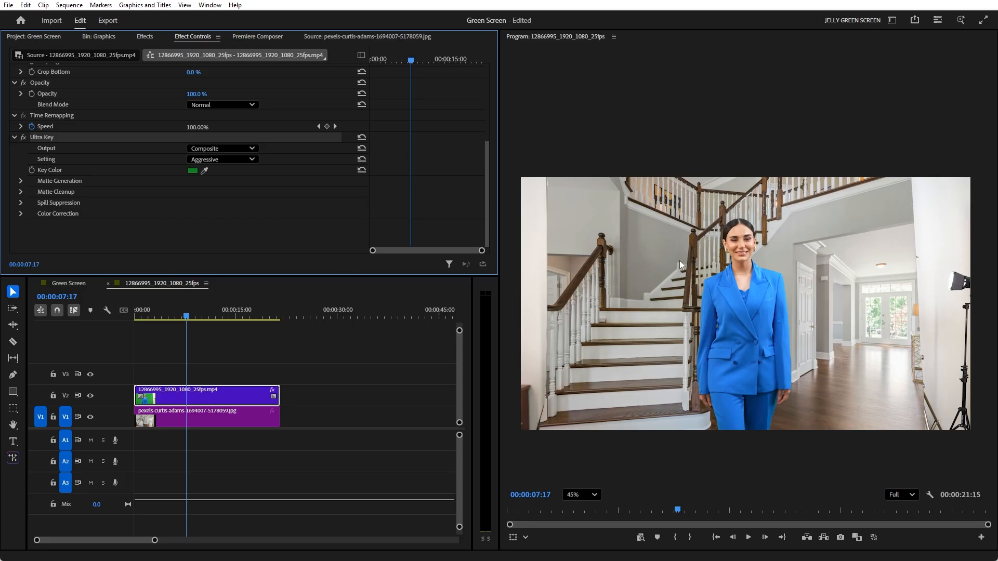
Step: Compare the clip with the Ultra Key off and on, and inspect the leftover studio edges at other frames
drag(207, 310, 148, 295)
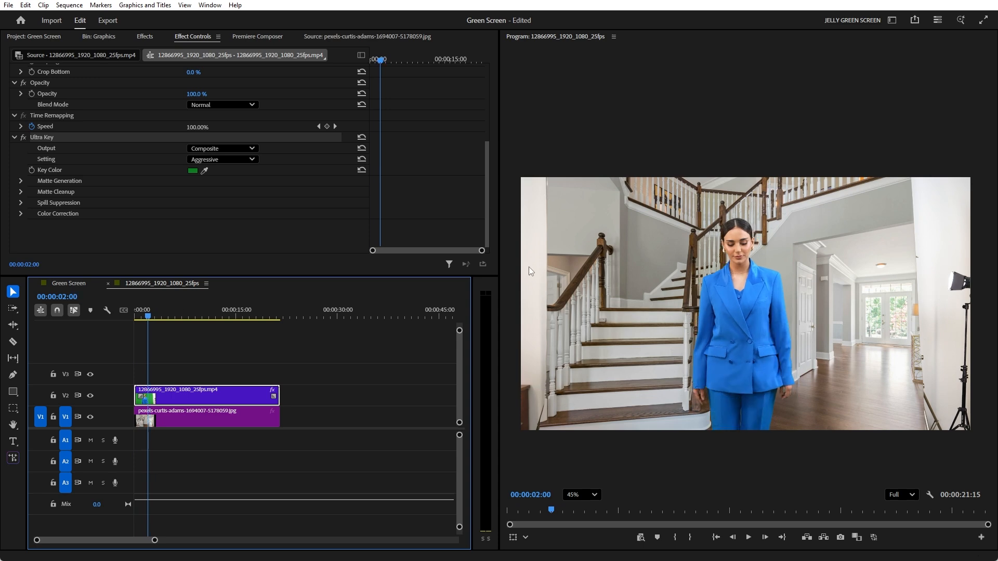
click(24, 136)
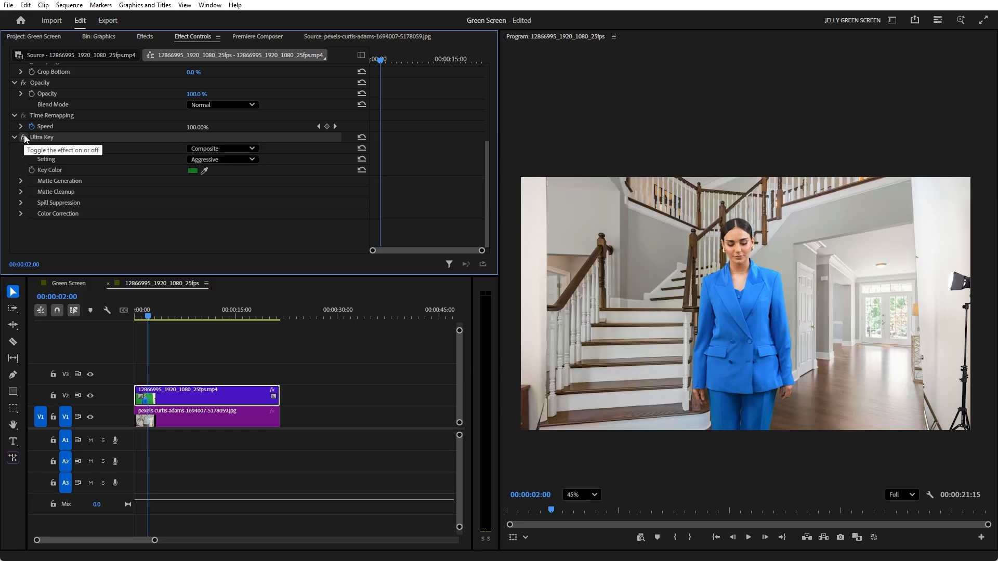
click(23, 137)
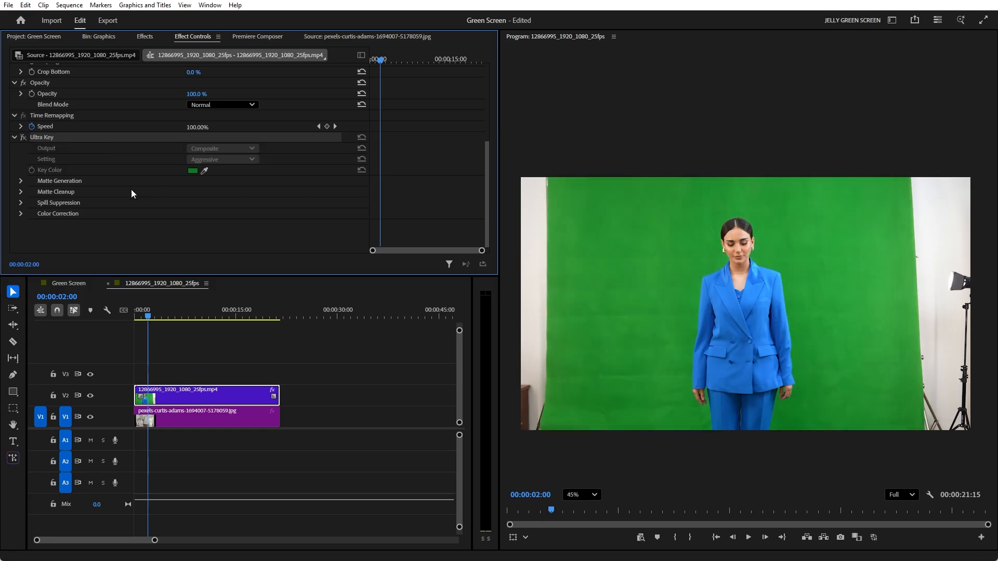
click(23, 137)
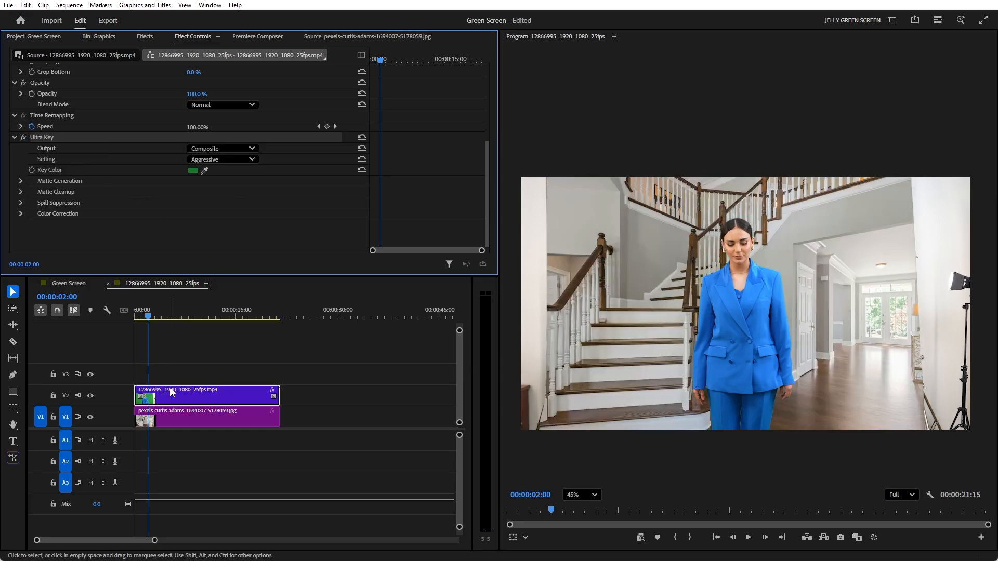
drag(173, 315, 204, 302)
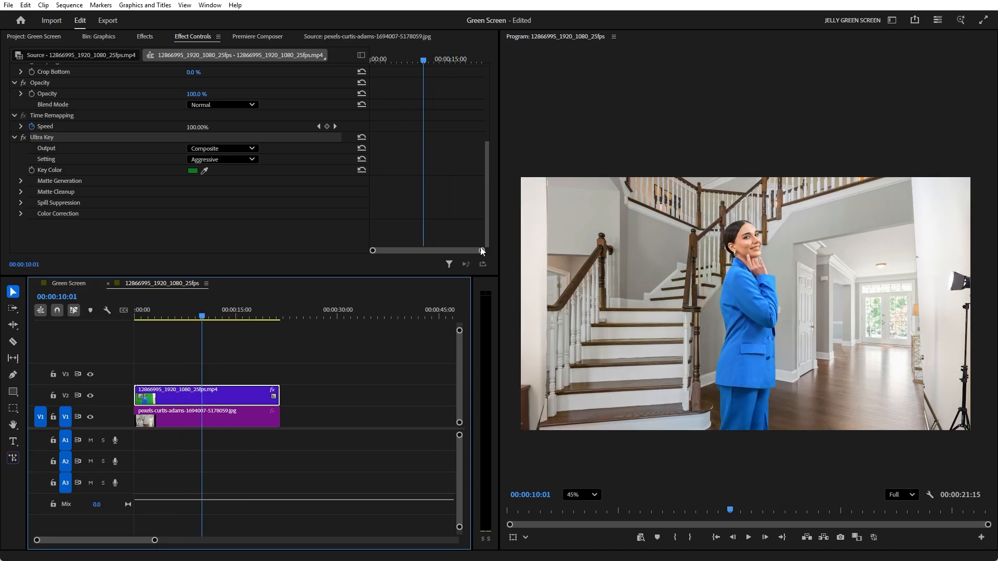
Step: Draw a rectangular opacity mask around the woman, extending past the frame's upper and lower edges, and check her movement within it
click(39, 84)
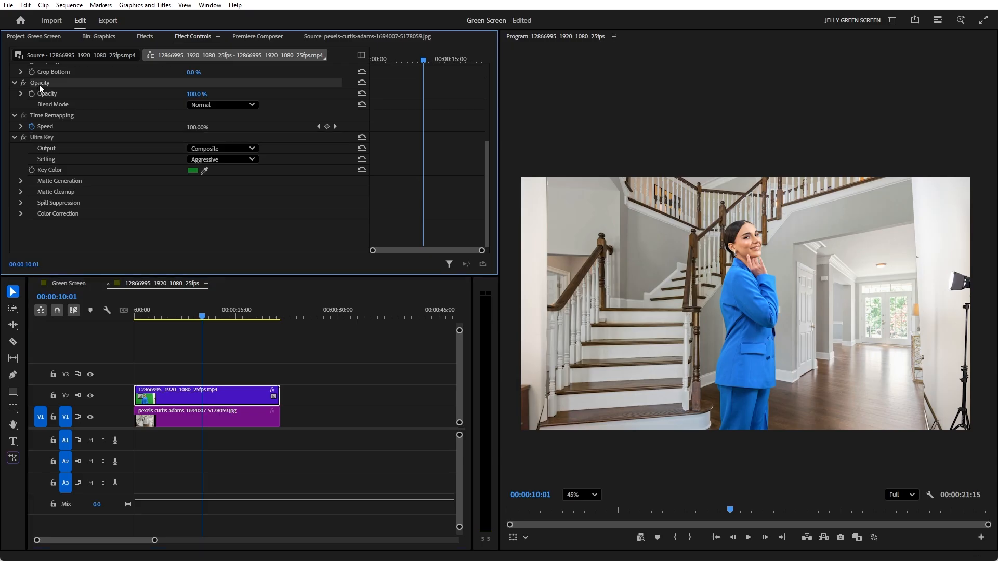
click(13, 408)
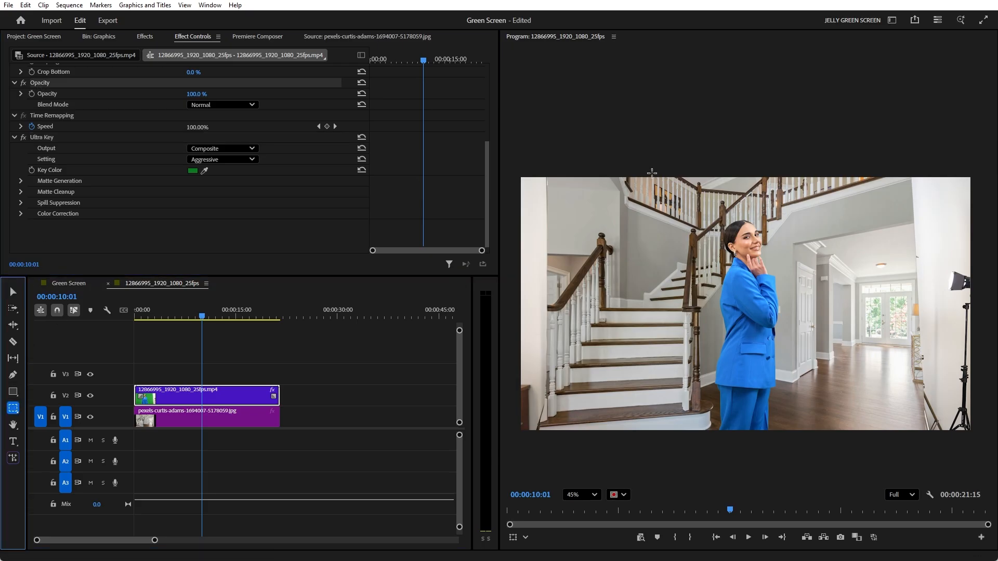
drag(651, 172, 859, 475)
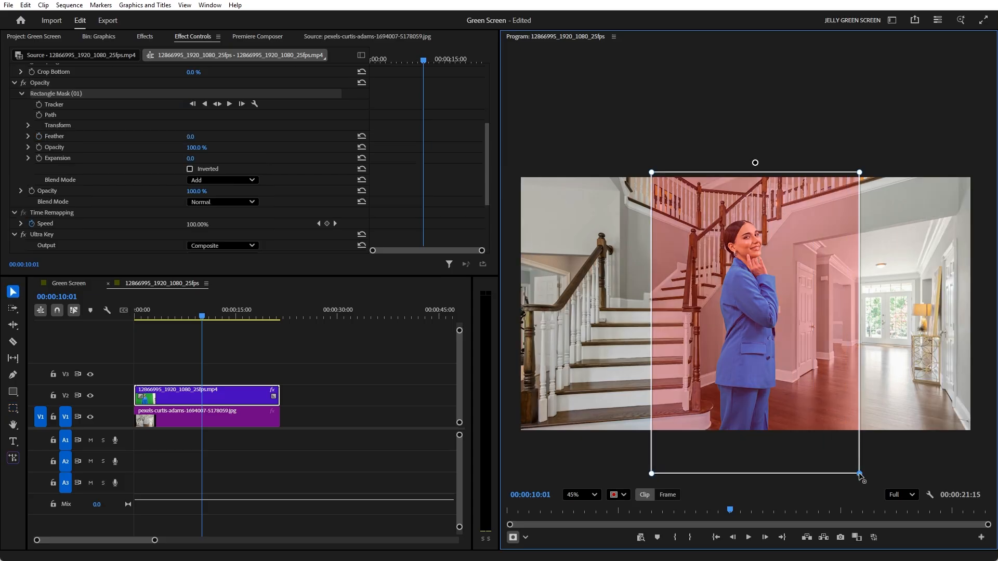
click(275, 366)
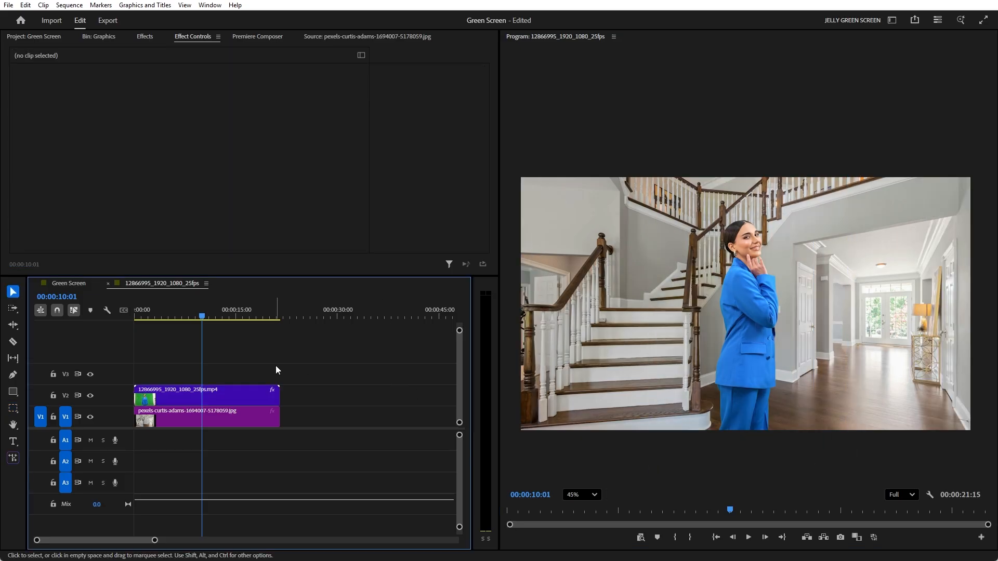
click(219, 307)
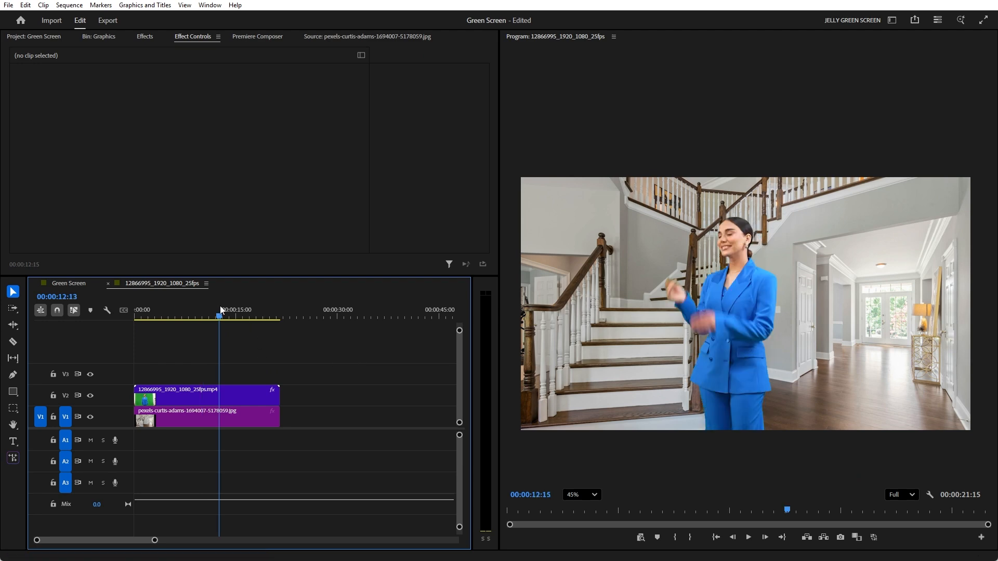
mouse_move(220, 307)
mouse_down()
mouse_move(136, 308)
mouse_move(216, 308)
mouse_up()
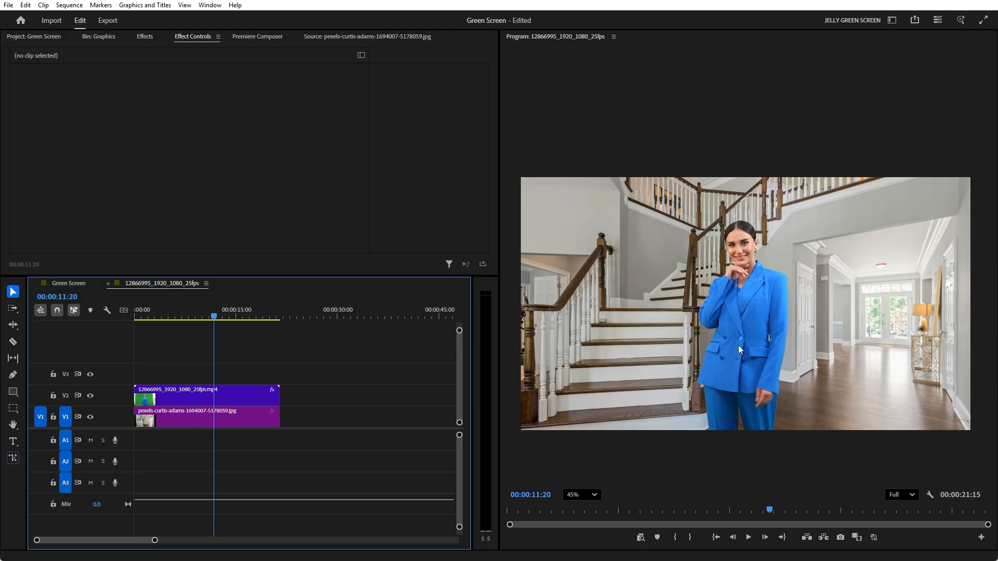
Step: Place the Adjustment Layer on V3 above the green screen clip and view its effect settings
click(233, 389)
click(34, 37)
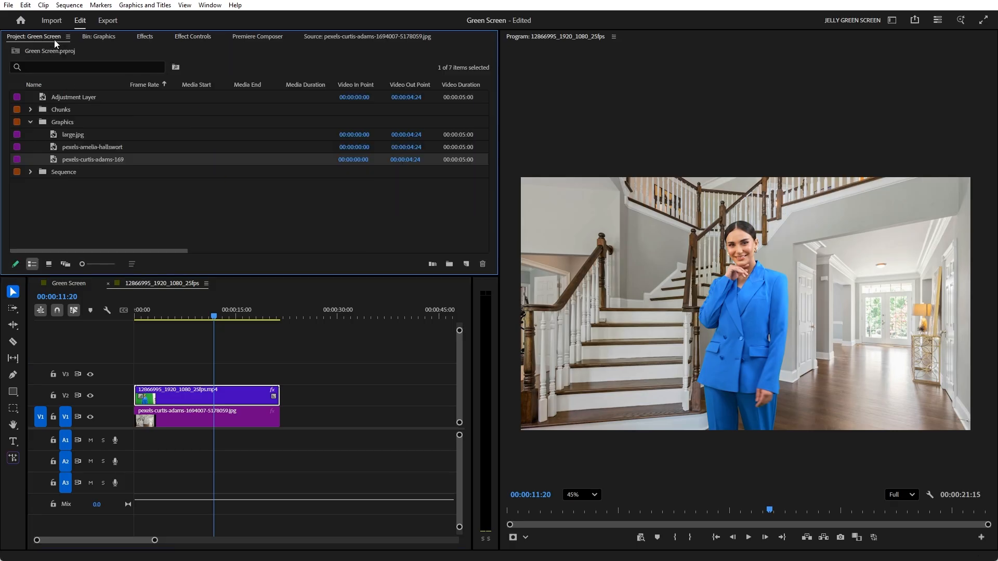
drag(85, 102, 259, 373)
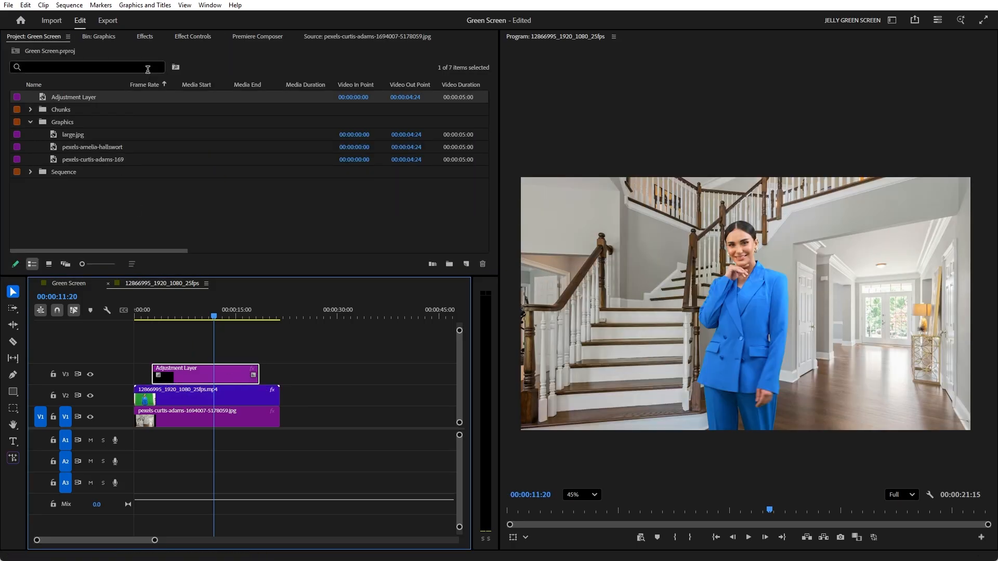
click(192, 36)
scroll(260, 229, down, 3)
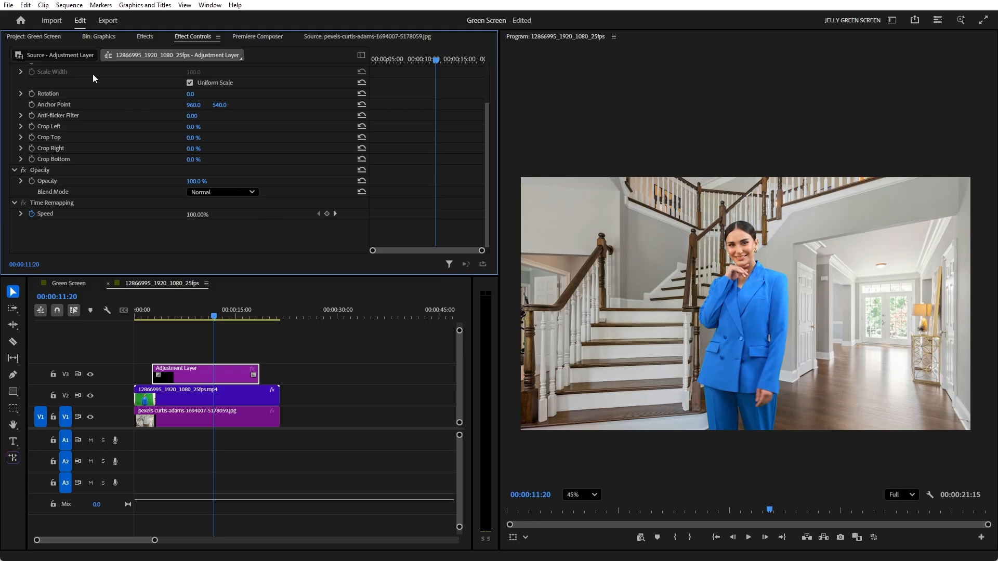
Step: Find the Lumetri Color effect, apply it to the adjustment layer on V3 and bring up its correction settings
click(50, 38)
click(144, 36)
drag(41, 54, 7, 55)
text(lemtri)
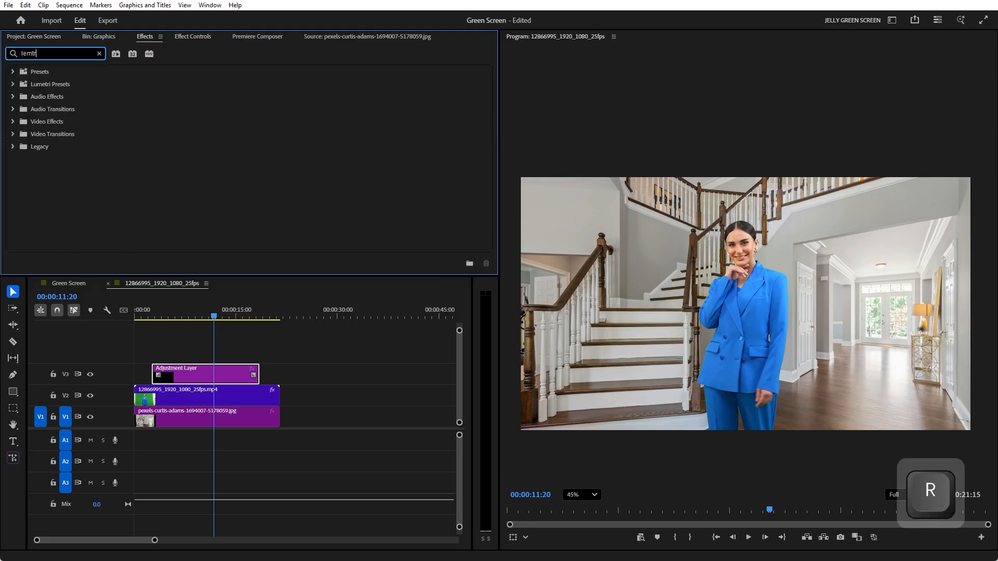
key(BackSpace)
key(BackSpace)
key(BackSpace)
key(BackSpace)
key(BackSpace)
key(BackSpace)
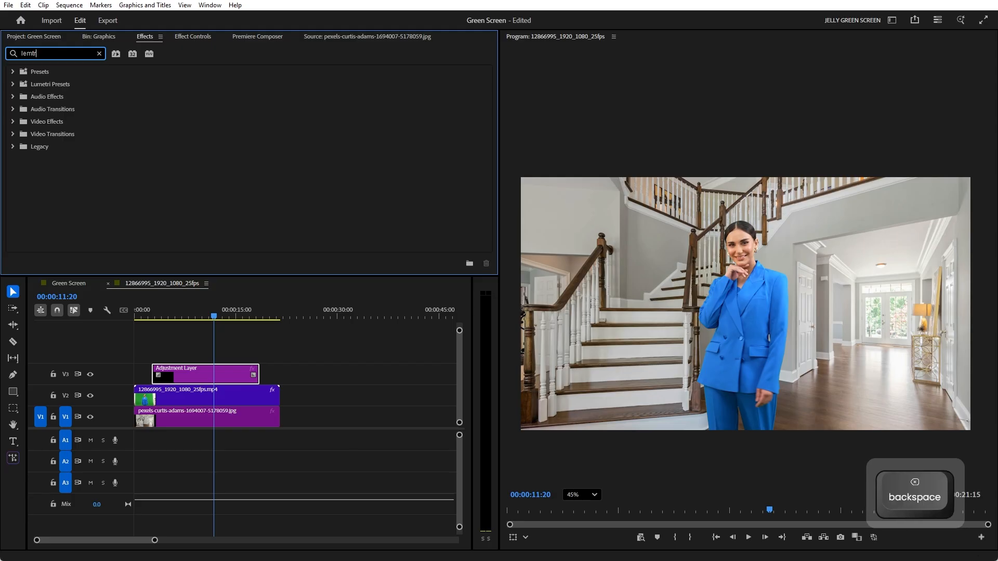
text(lumetri)
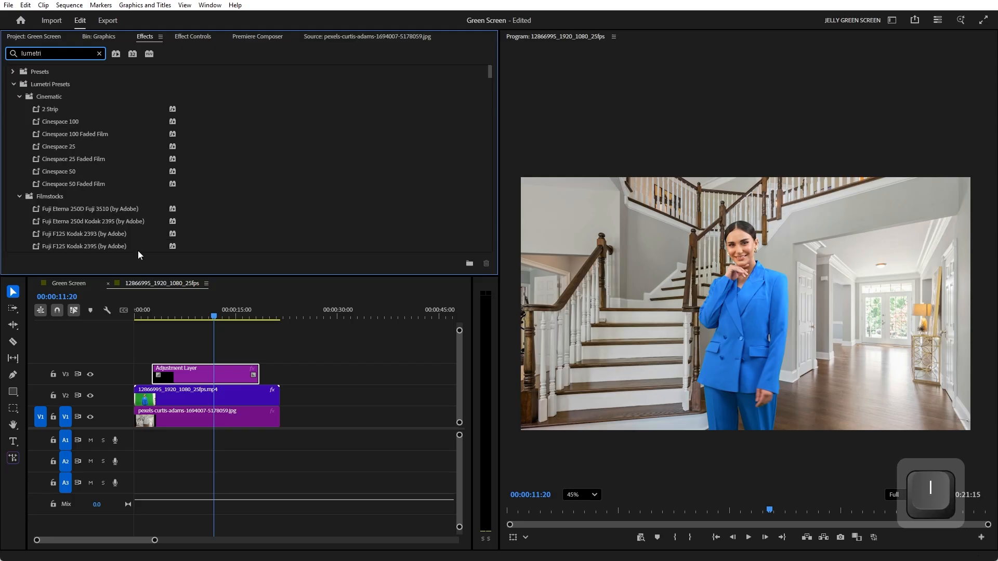
drag(491, 74, 483, 283)
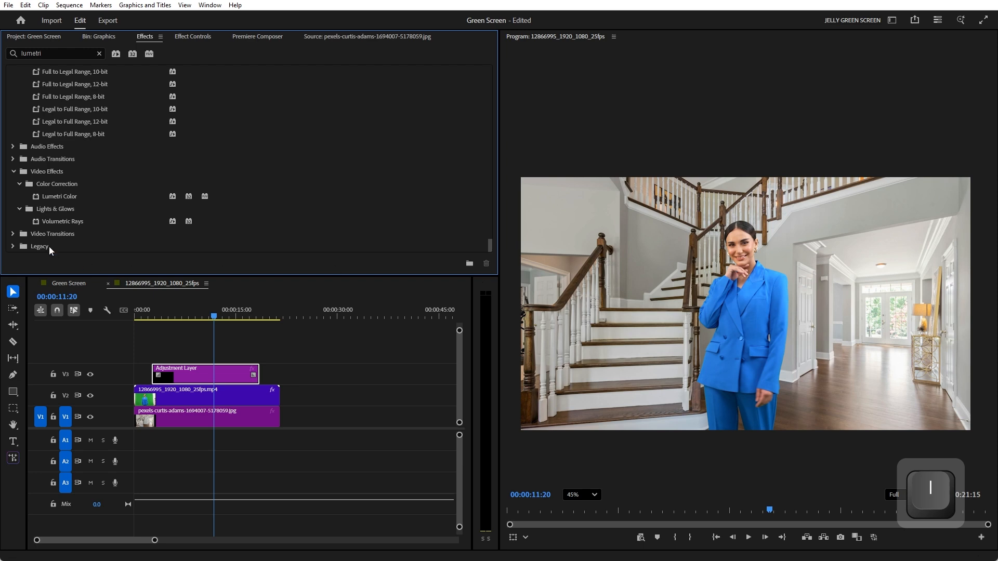
drag(56, 198, 203, 375)
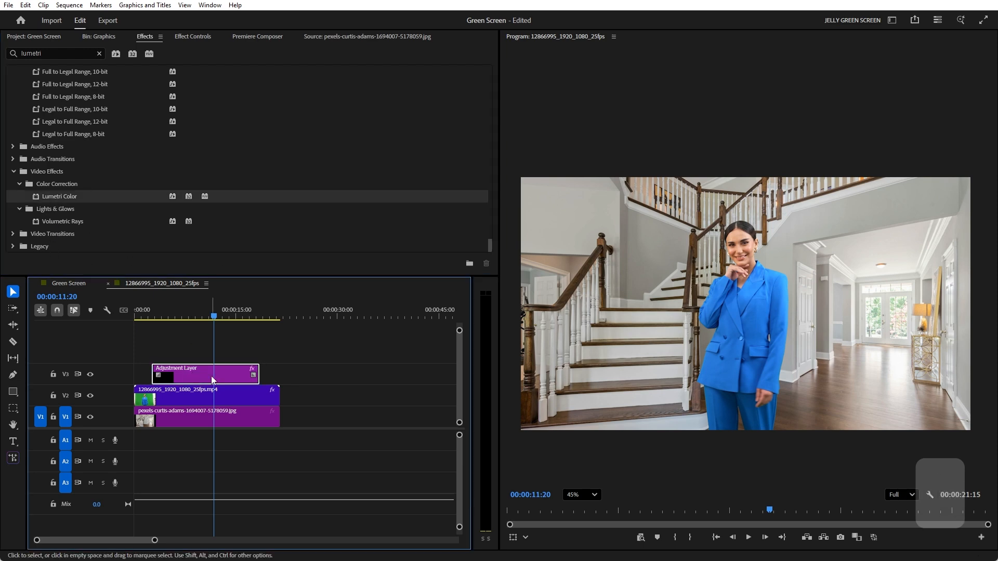
click(192, 37)
scroll(98, 207, down, 3)
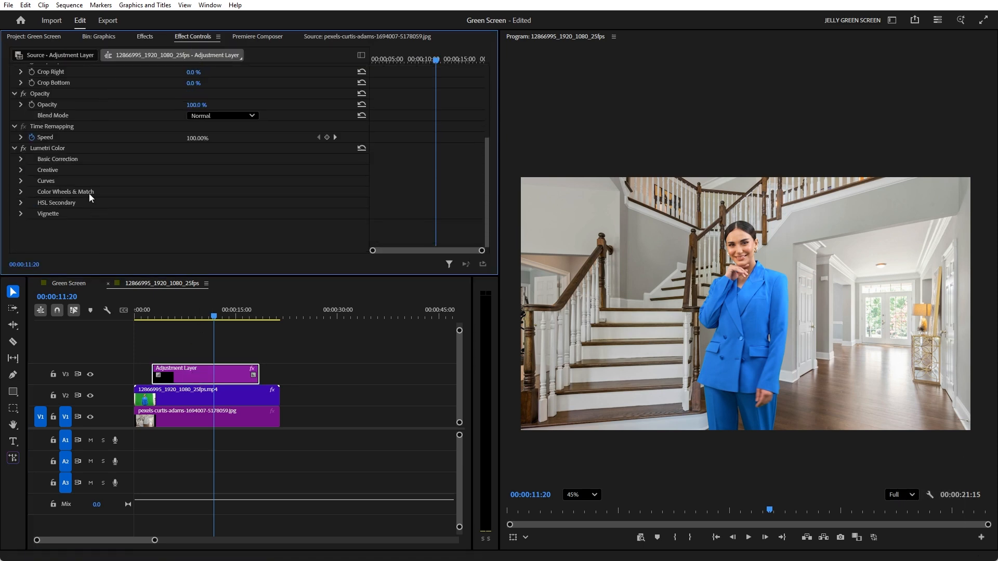
Step: Apply the automatic Basic Correction of the Lumetri Color effect on the adjustment layer
click(21, 159)
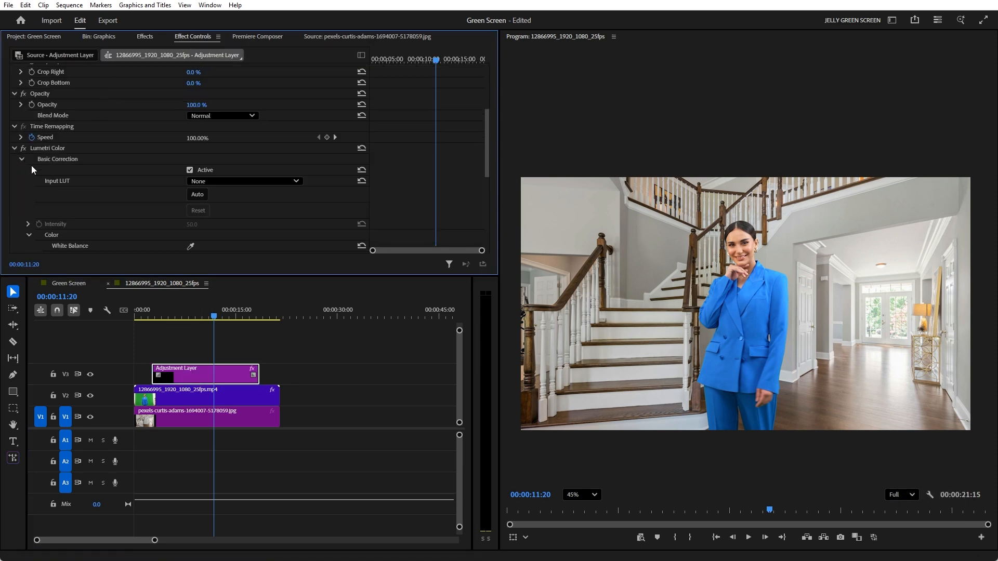
click(200, 198)
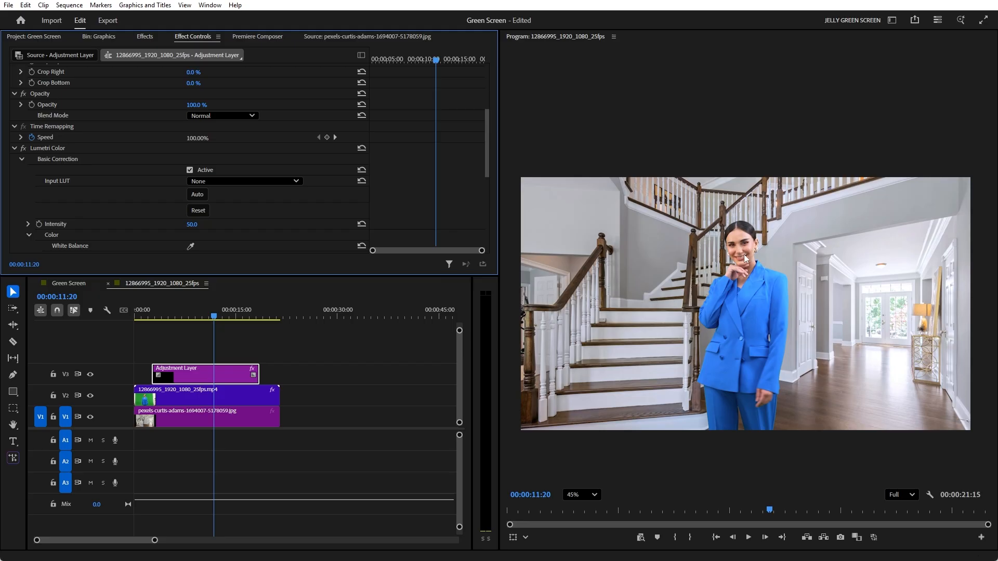
Step: Compare the composite with the Lumetri Color effect off and on, up close on the woman, leaving the effect enabled
click(21, 148)
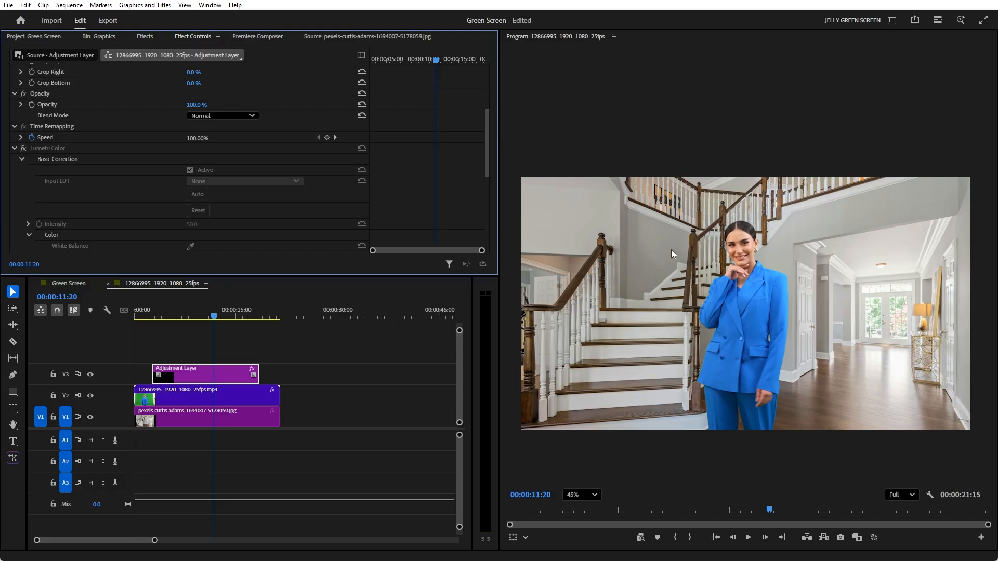
scroll(723, 248, up, 5)
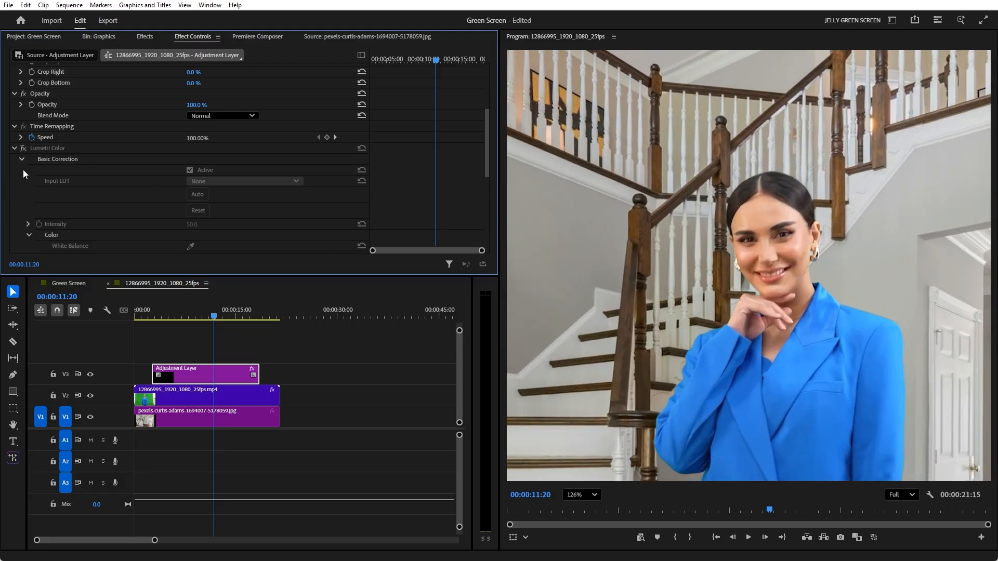
click(23, 148)
click(24, 147)
click(24, 148)
click(23, 148)
click(24, 147)
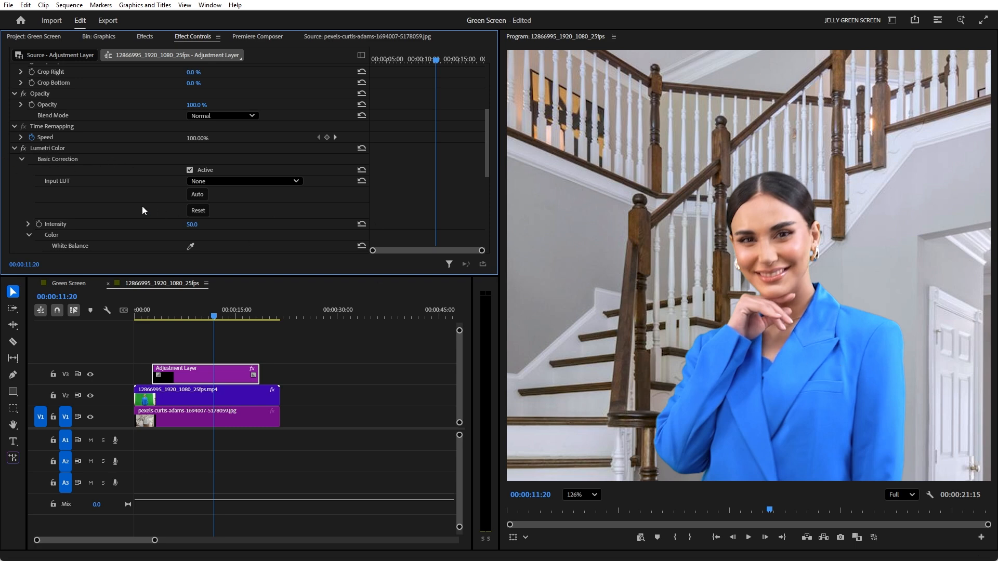
click(23, 148)
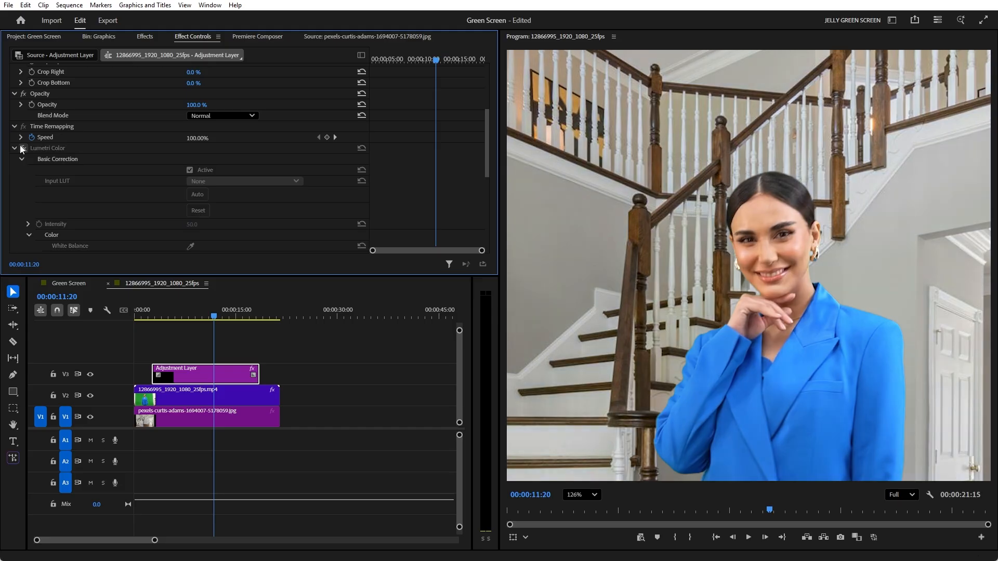
click(23, 148)
click(24, 148)
click(23, 148)
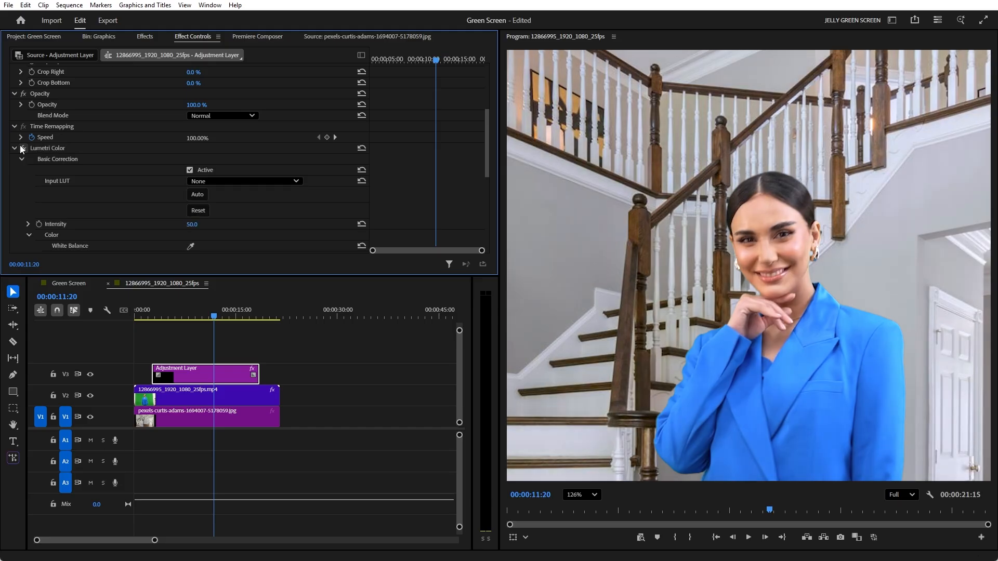
click(23, 148)
click(23, 148)
scroll(679, 300, down, 5)
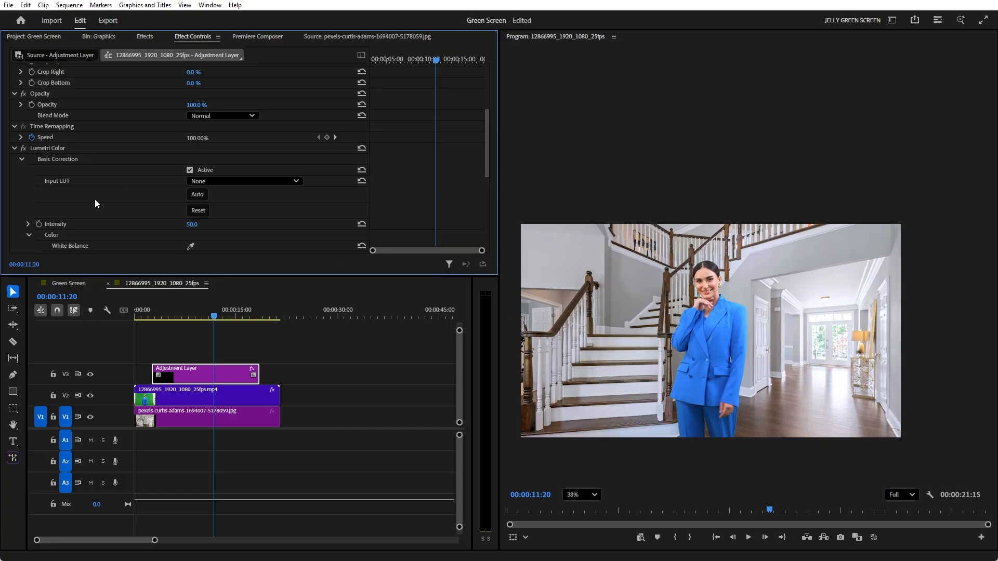
click(14, 148)
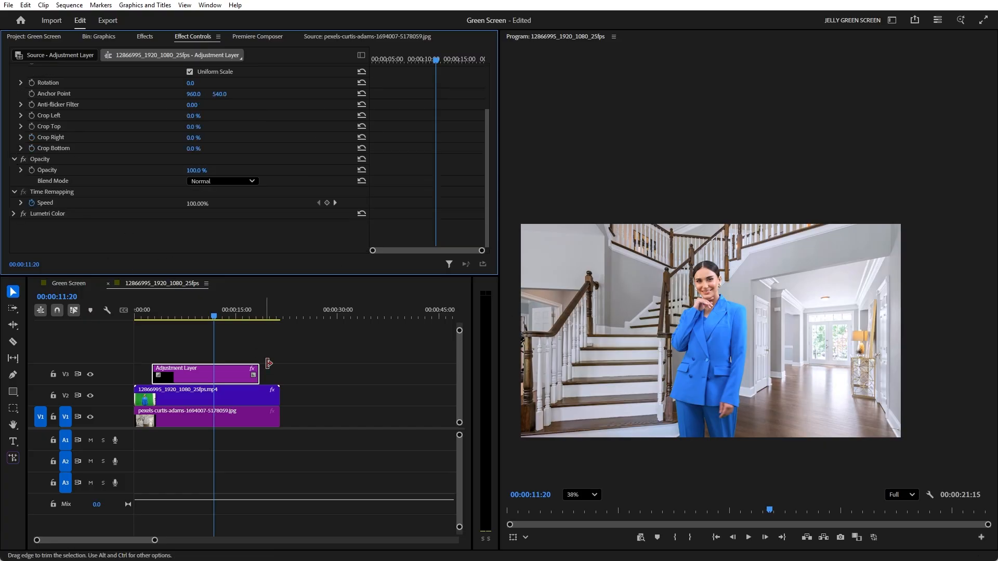
Step: Play the color-corrected sequence from about 00:00:04:23 to review the composite in motion
click(226, 359)
click(169, 309)
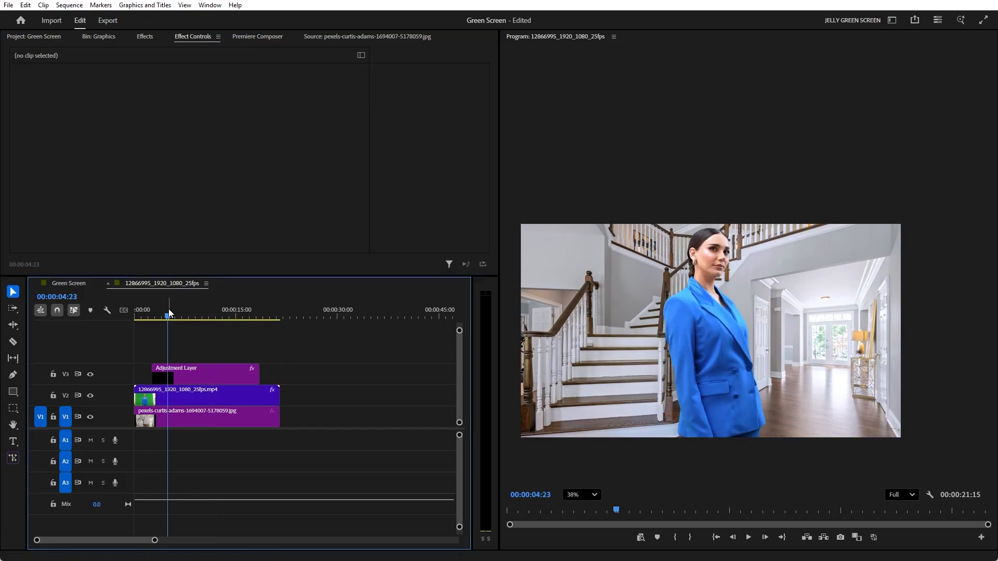
key(space)
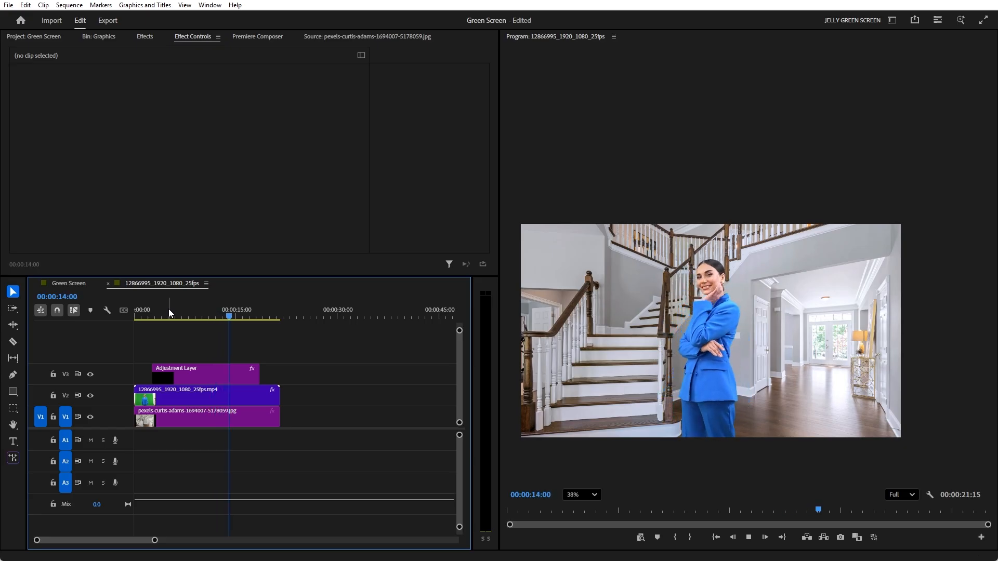
key(space)
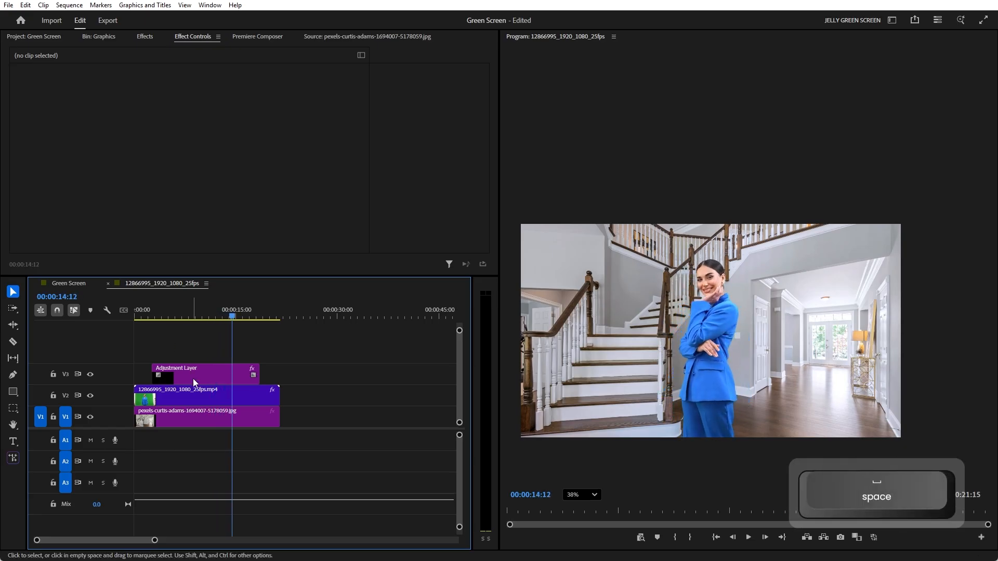
Step: Find the Gaussian Blur effect, apply it to the staircase image on V1 and bring up its blur settings
click(207, 422)
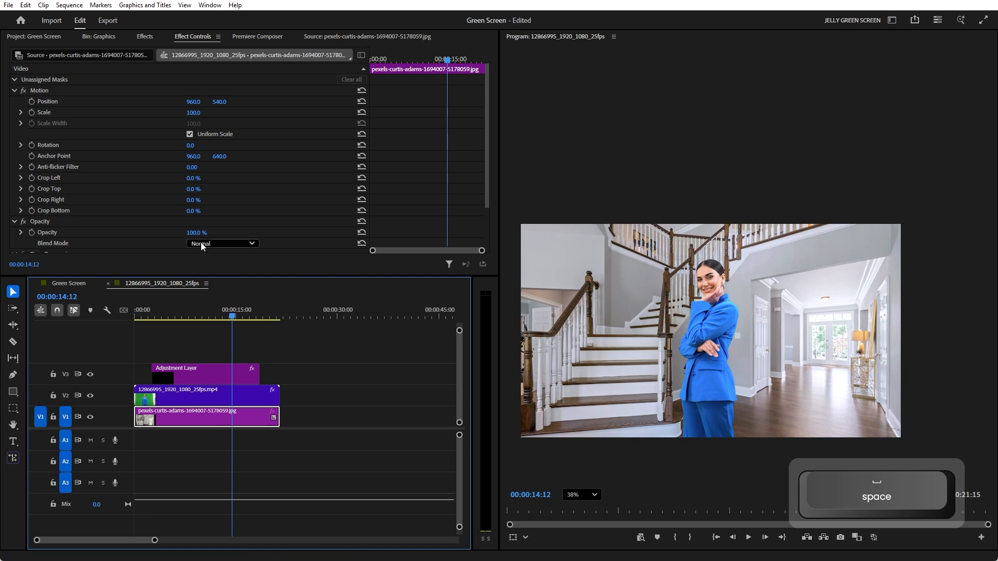
click(145, 36)
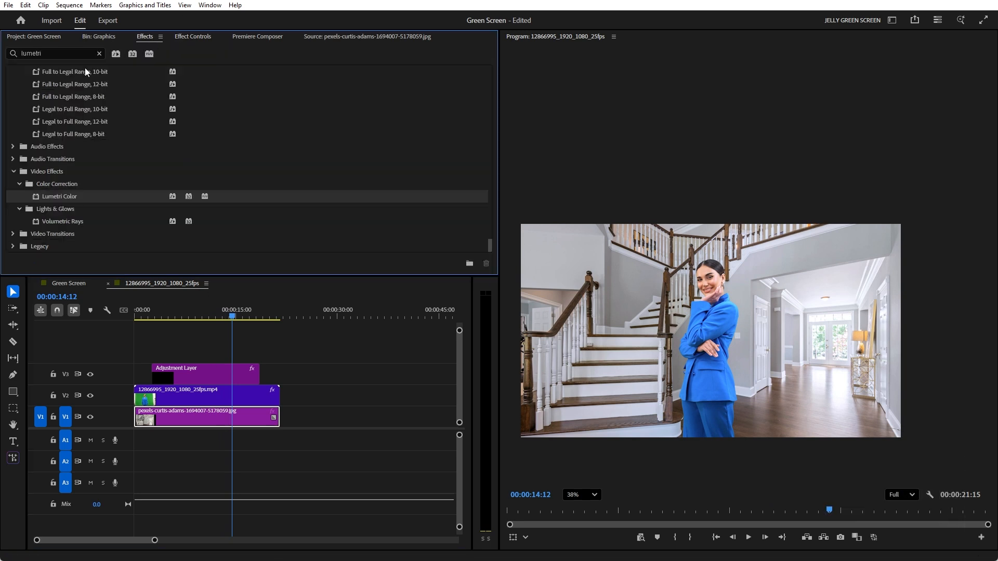
click(52, 54)
text(gau)
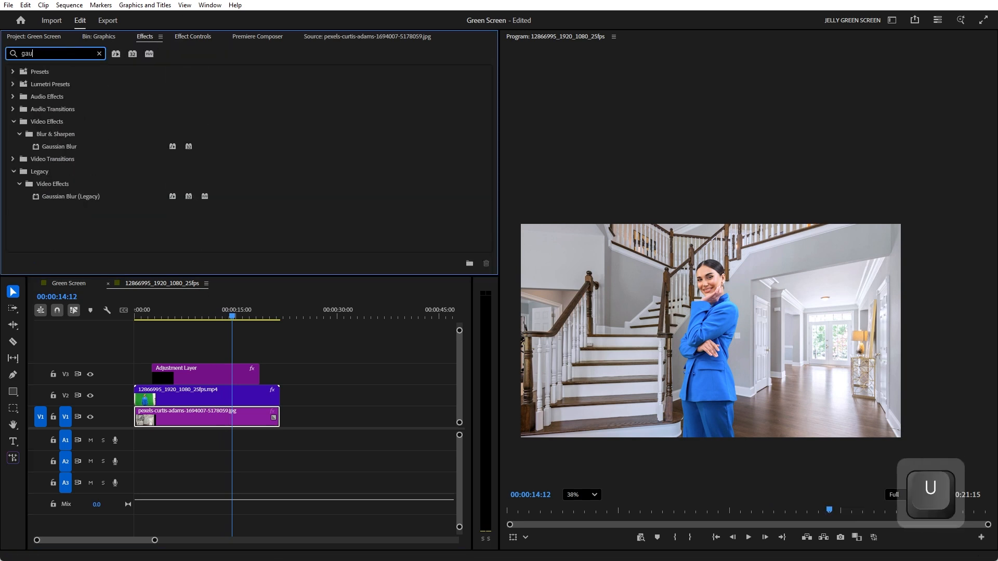
drag(70, 149, 221, 376)
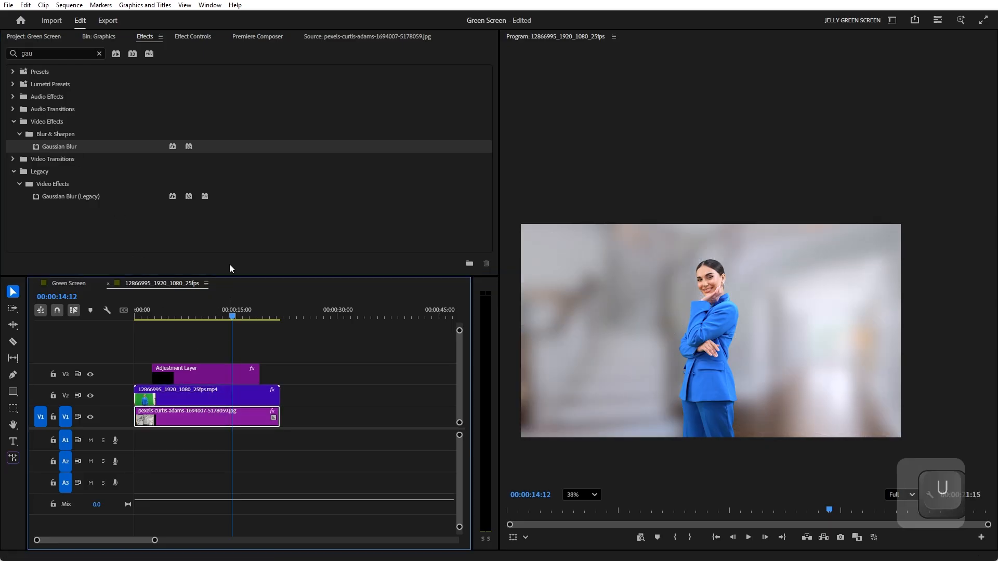
click(194, 37)
scroll(288, 206, down, 4)
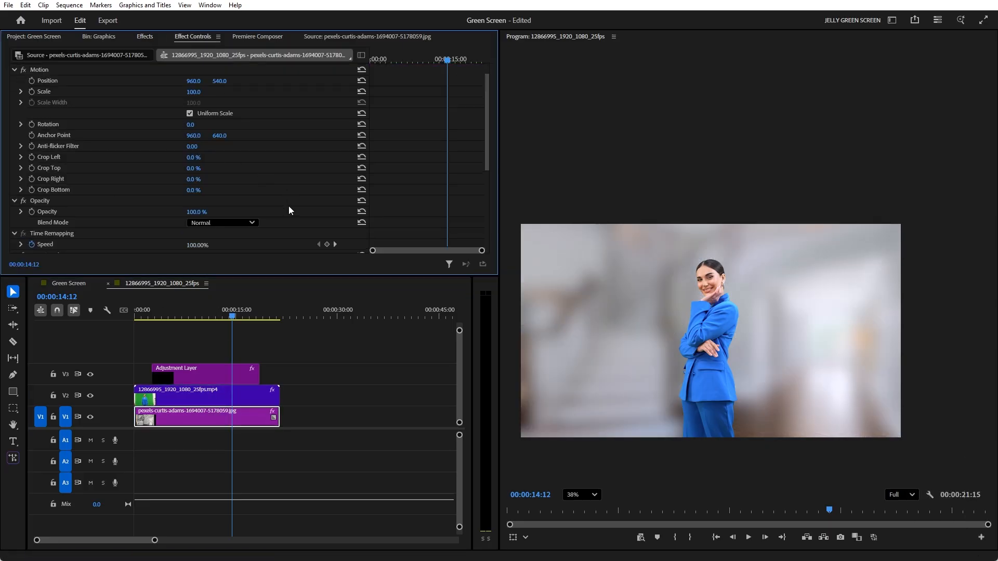
scroll(288, 206, down, 2)
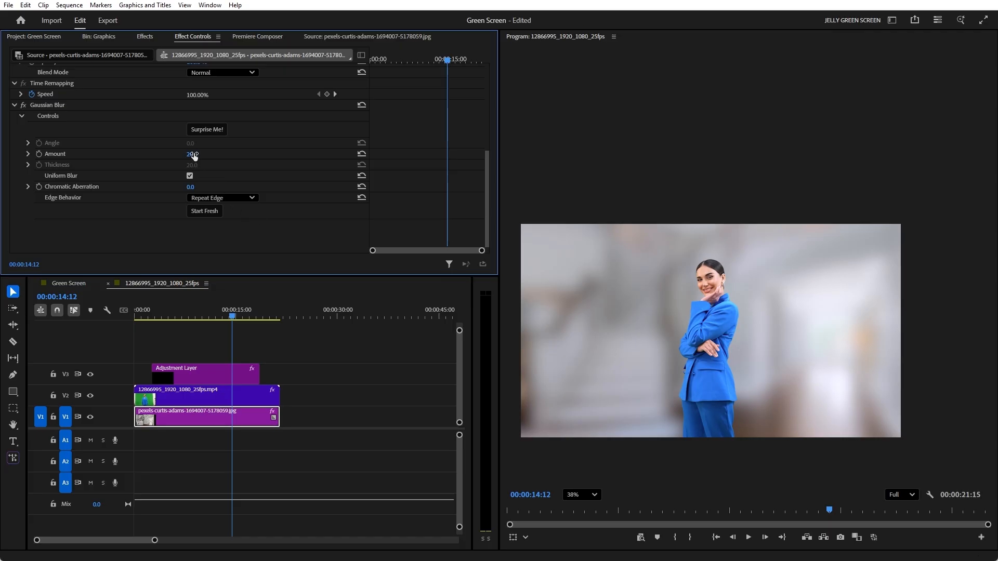
Step: Check the Gaussian Blur variants in the effects list, and set the staircase image's blur amount to 2
click(40, 37)
click(133, 37)
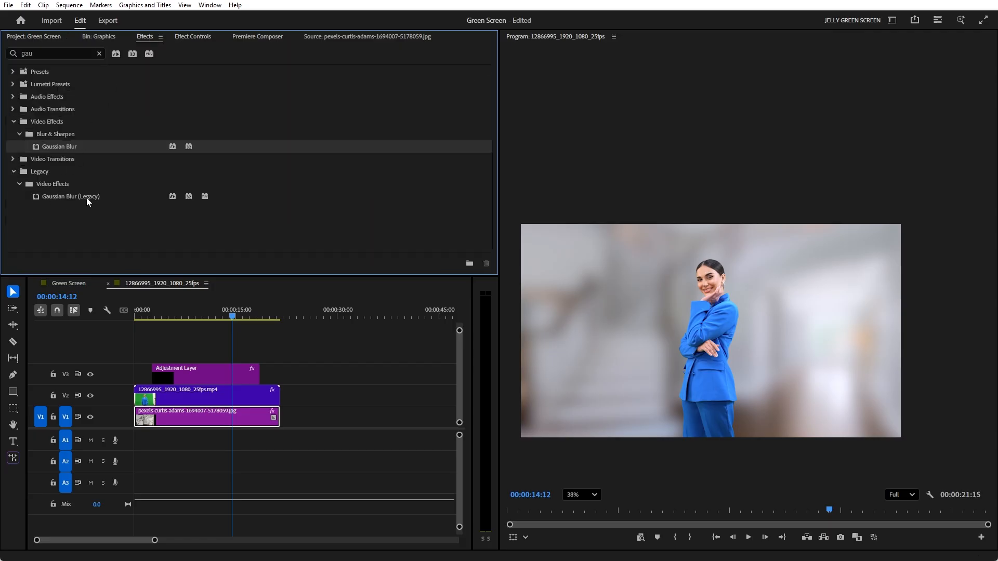
click(196, 37)
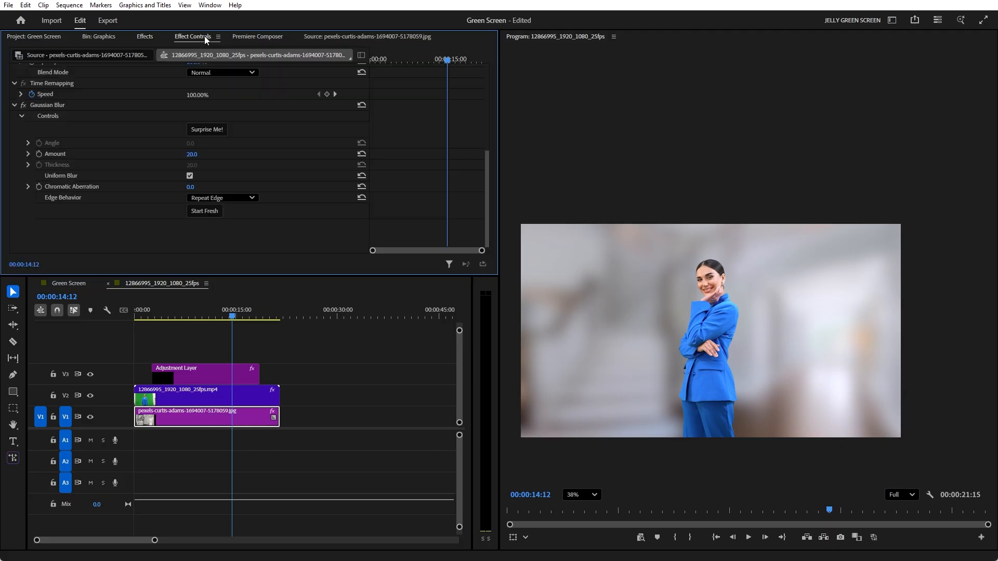
scroll(57, 151, up, 2)
scroll(62, 151, down, 2)
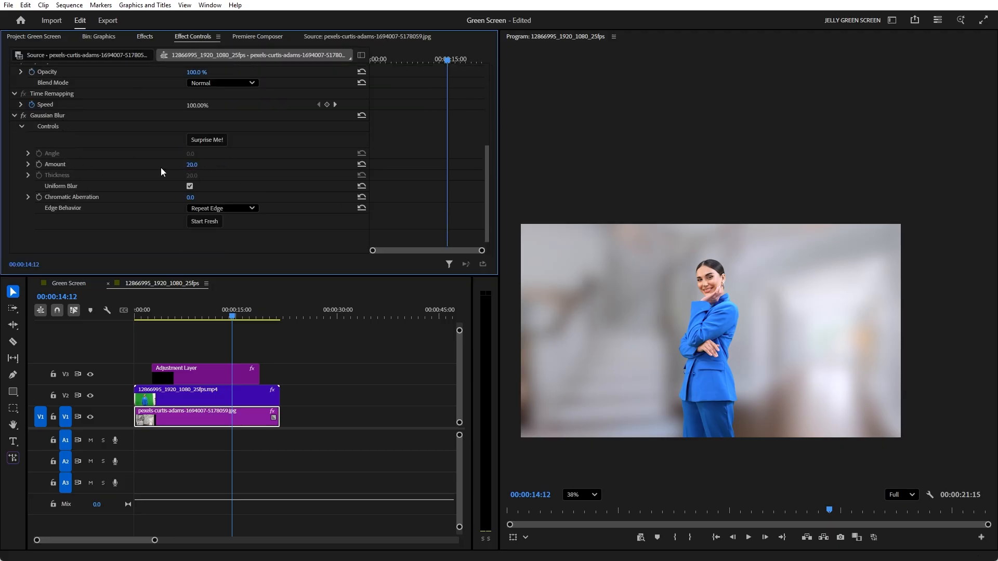
click(192, 164)
text(2)
key(Return)
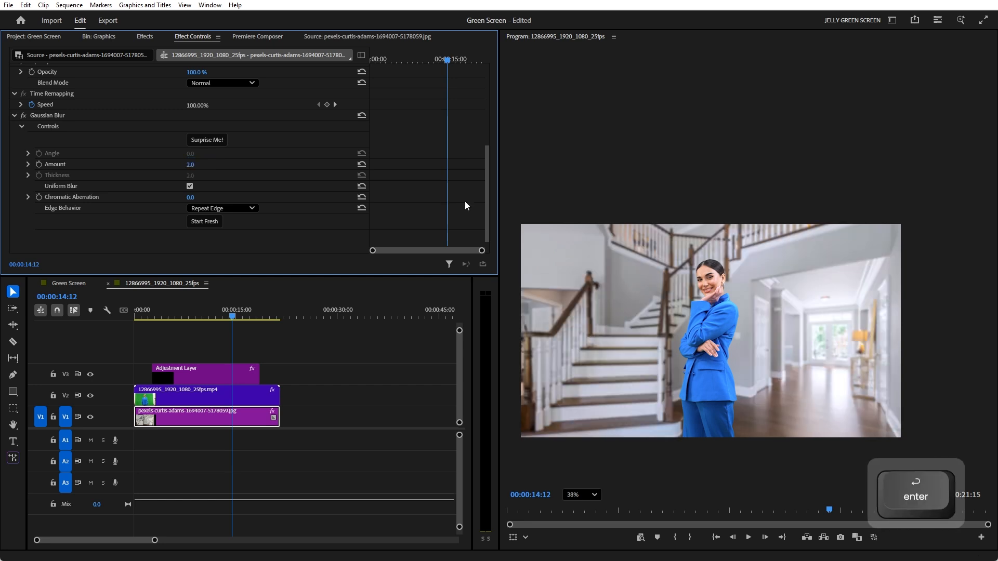
click(199, 164)
key(Return)
Step: Extend the adjustment layer over the full length of the clips and play the blurred-background composite enlarged
click(277, 361)
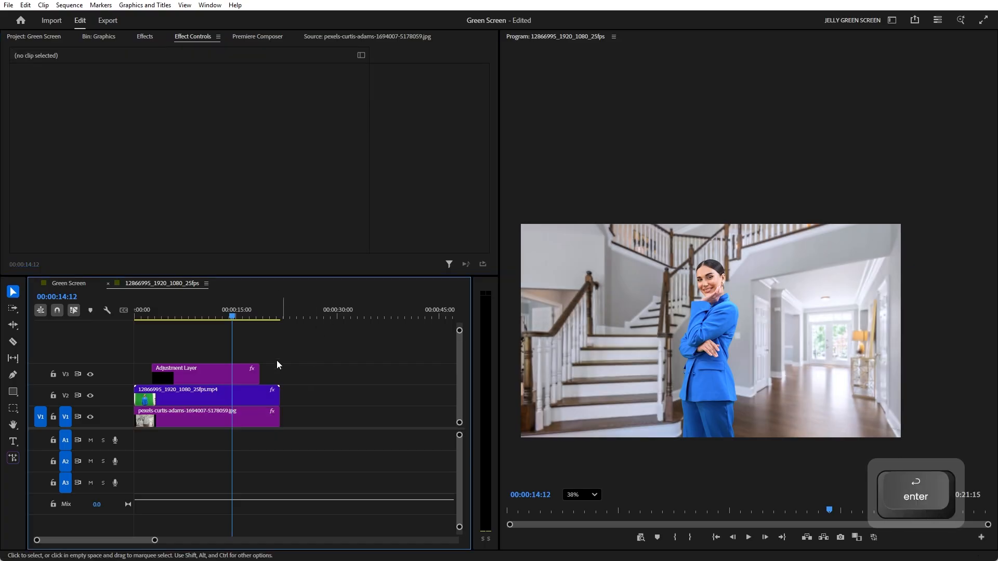
click(205, 308)
key(space)
key(grave)
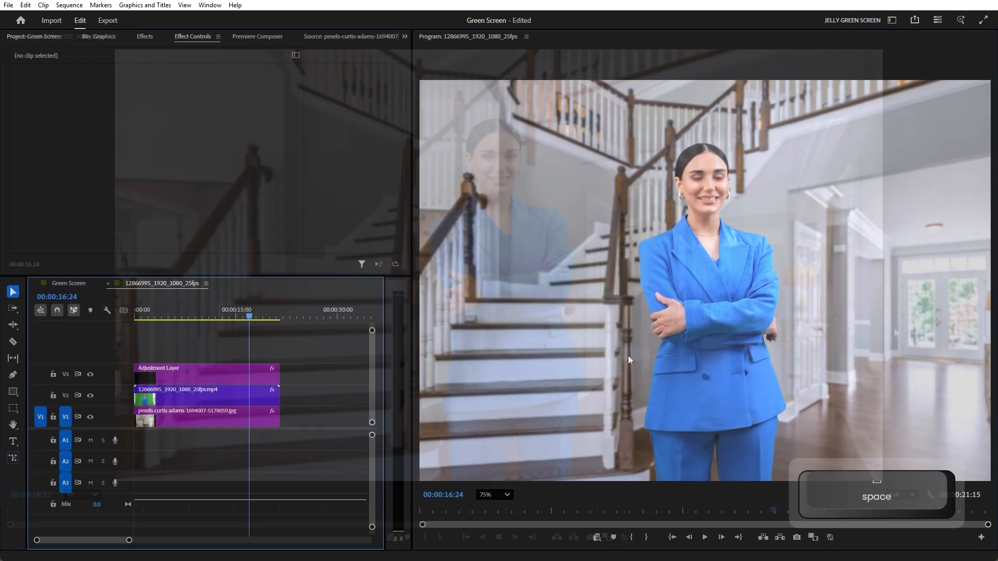
key(space)
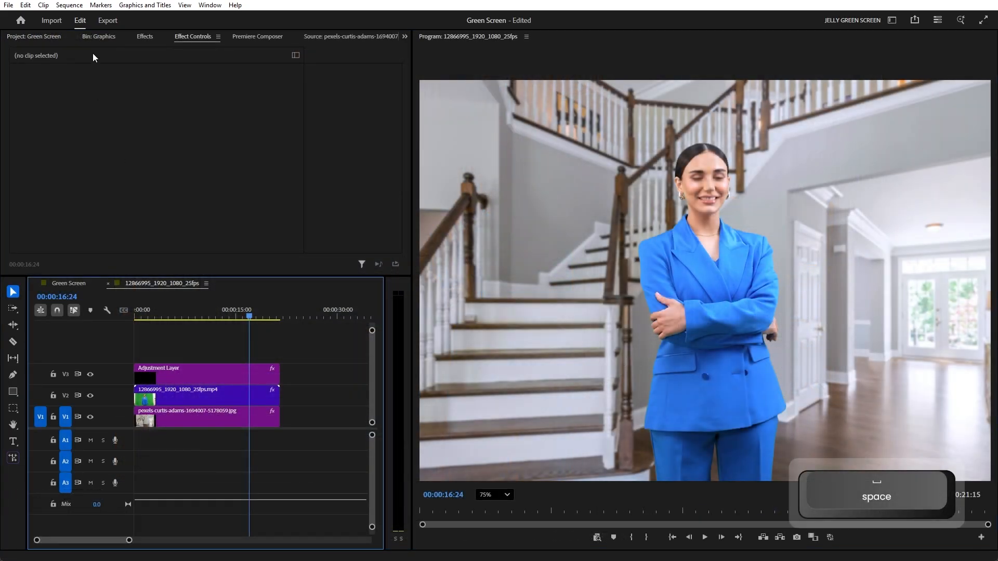
Step: Open the Chunks bin as thumbnails and create a new sequence from the 12867001_1920_1080_25fps green screen clip
click(88, 37)
click(44, 38)
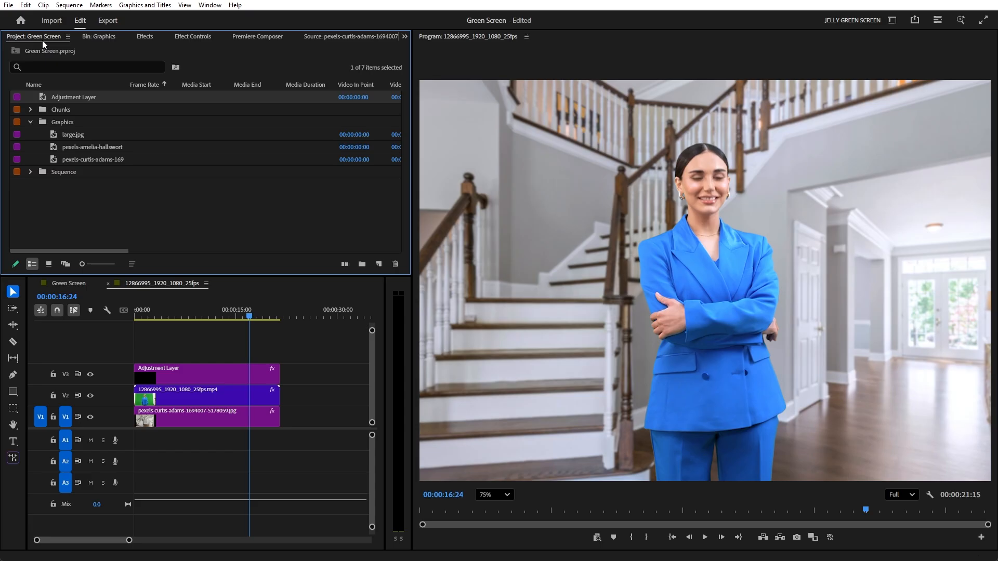
click(30, 109)
click(65, 147)
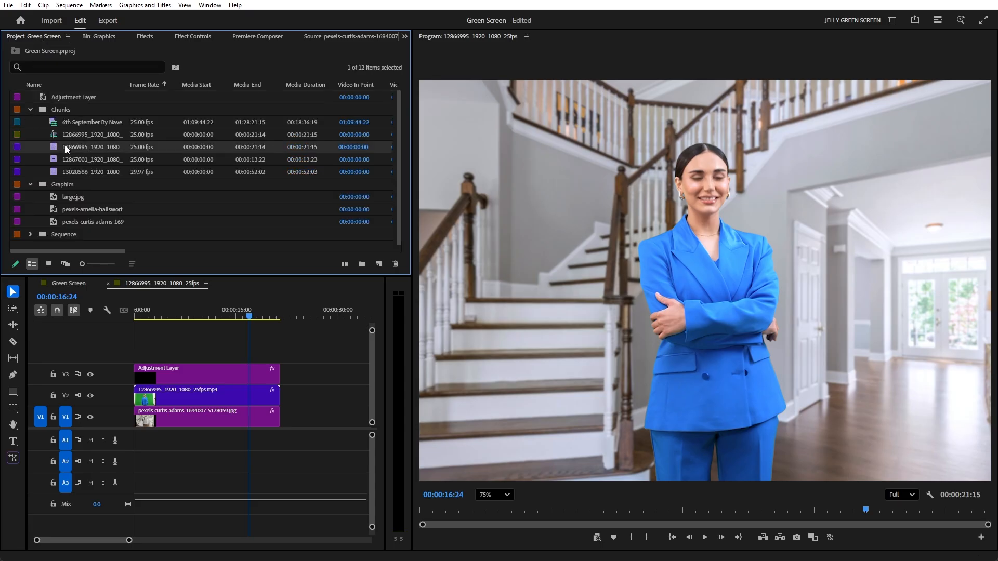
click(48, 265)
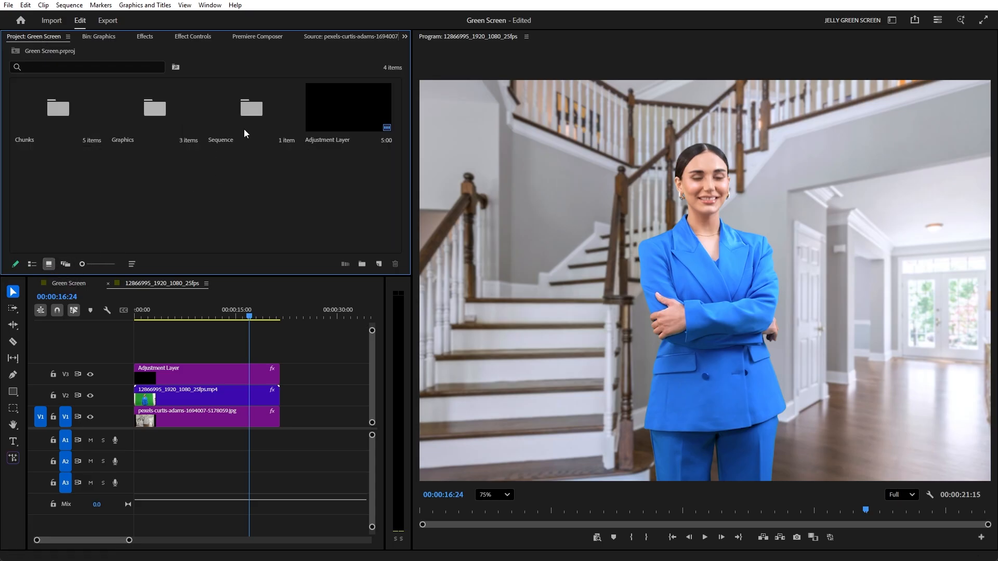
double_click(43, 105)
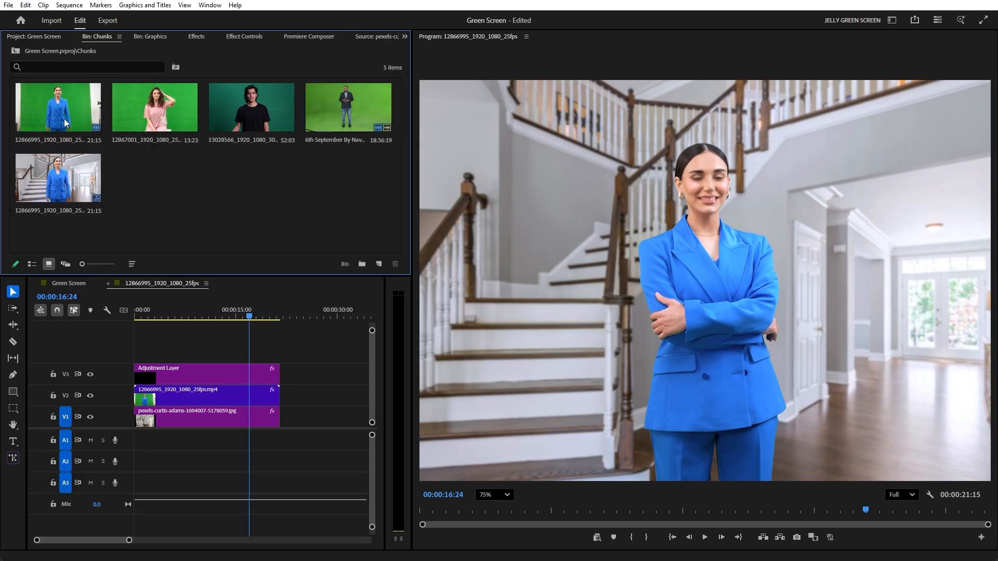
click(171, 103)
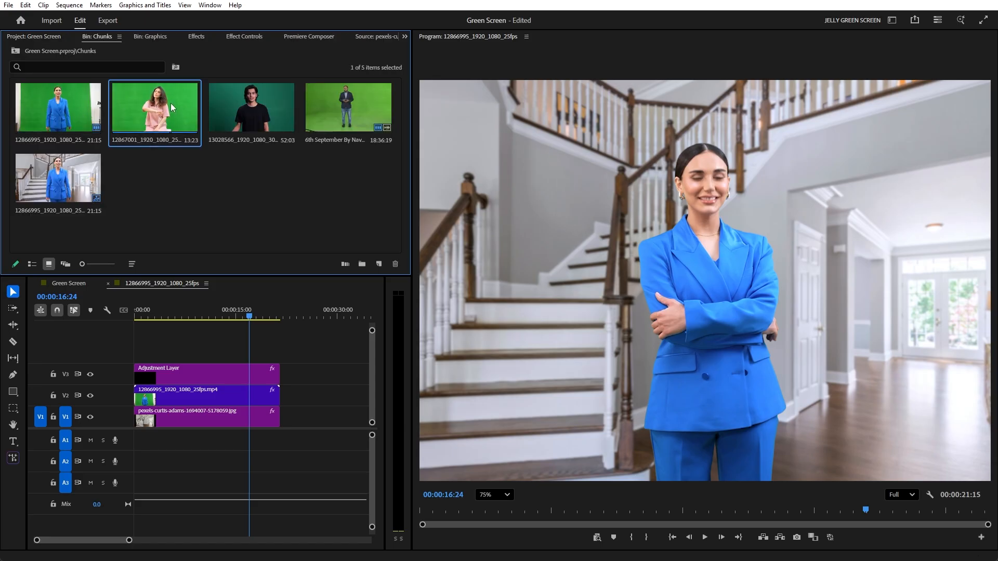
click(379, 264)
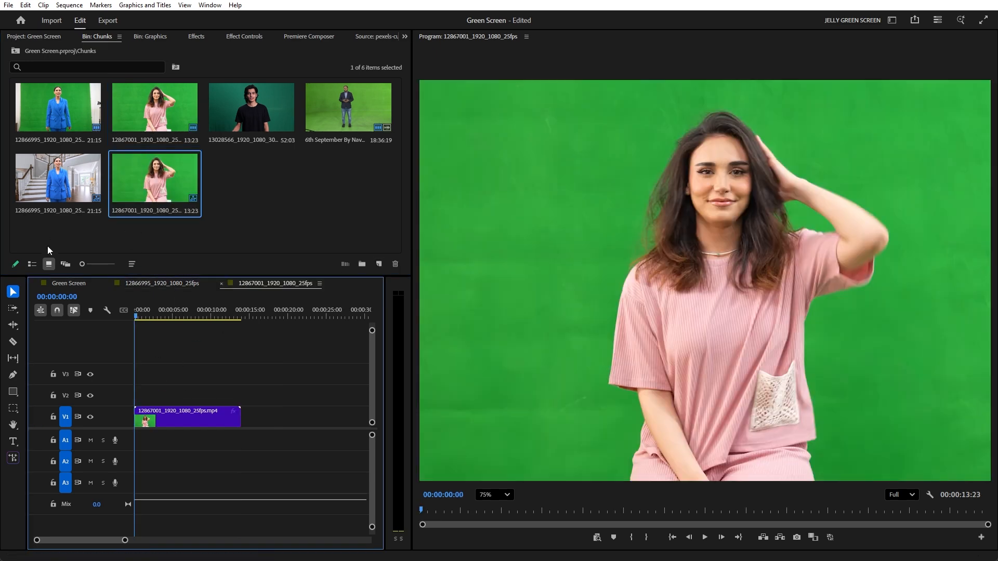
Step: Place the vintage room image from the Graphics bin on V1 beneath the green screen clip and trim it to the clip's end
click(32, 266)
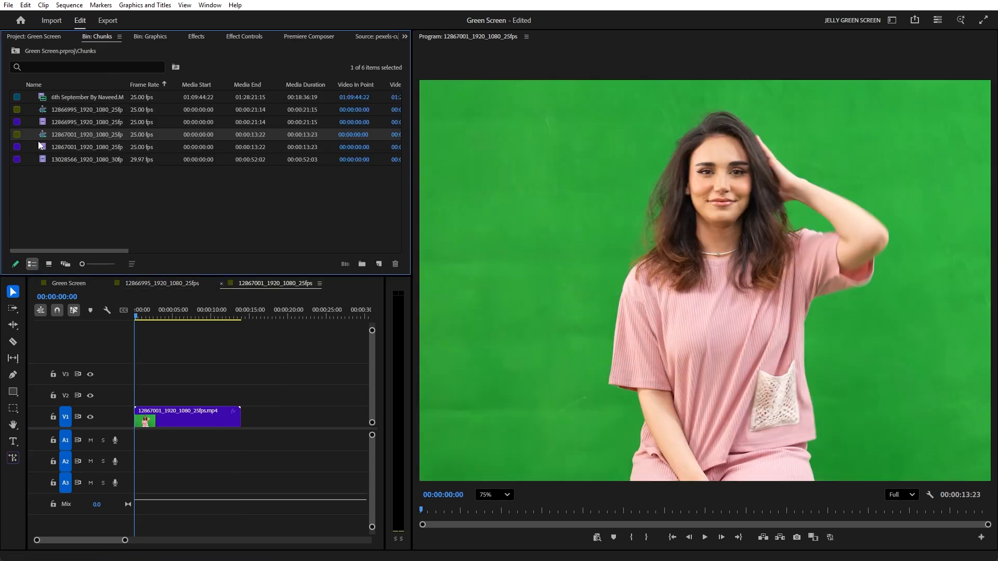
click(16, 51)
double_click(144, 115)
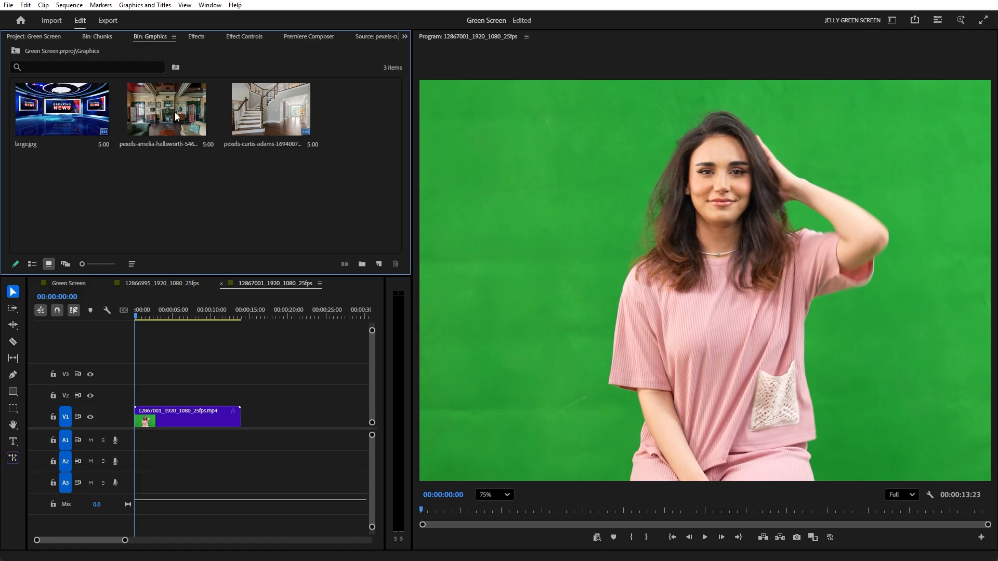
drag(174, 112, 205, 396)
drag(271, 416, 240, 416)
Step: Apply the Ultra Key effect to the green screen clip on V2, with the playhead at 00:00:04:20
click(171, 316)
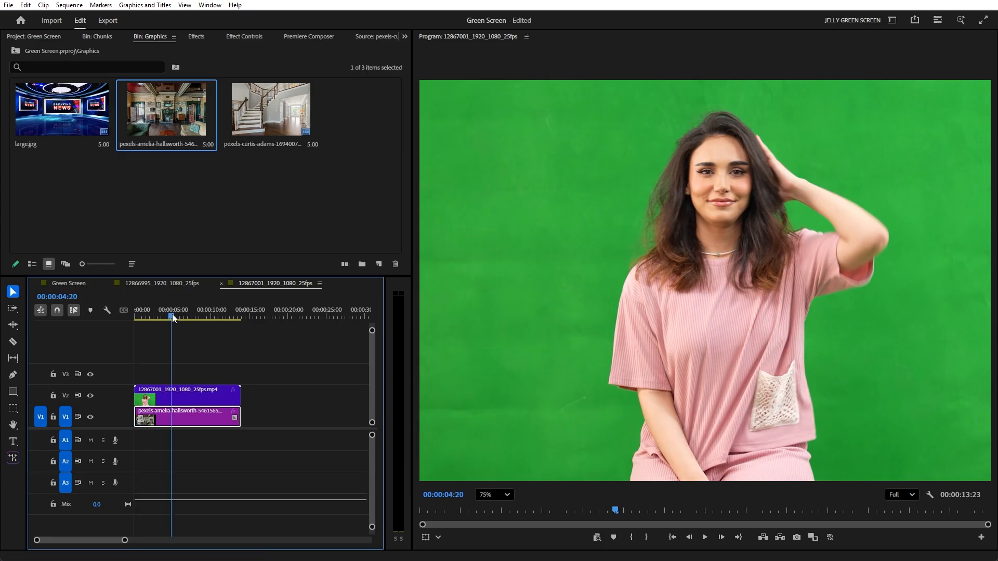
click(187, 397)
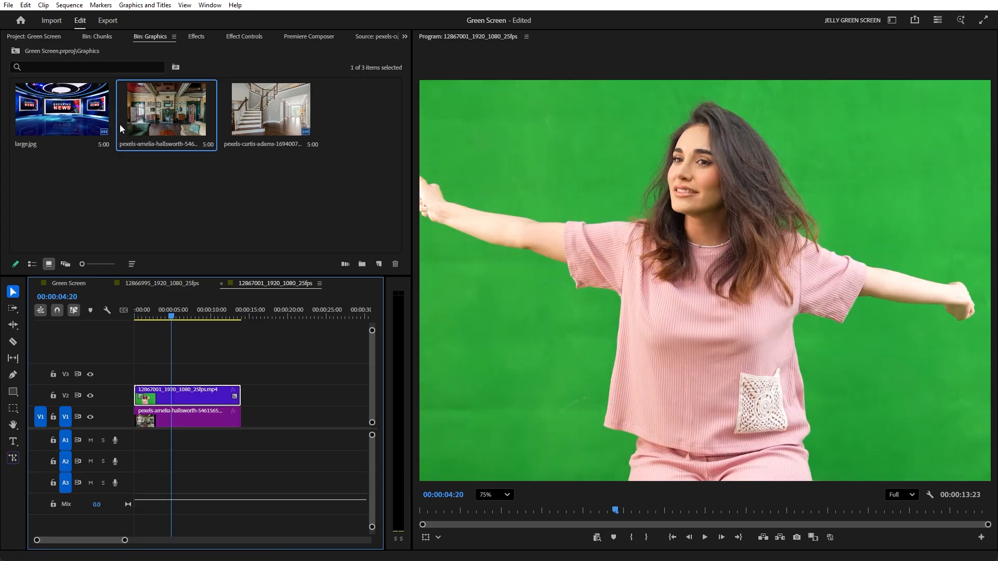
click(33, 266)
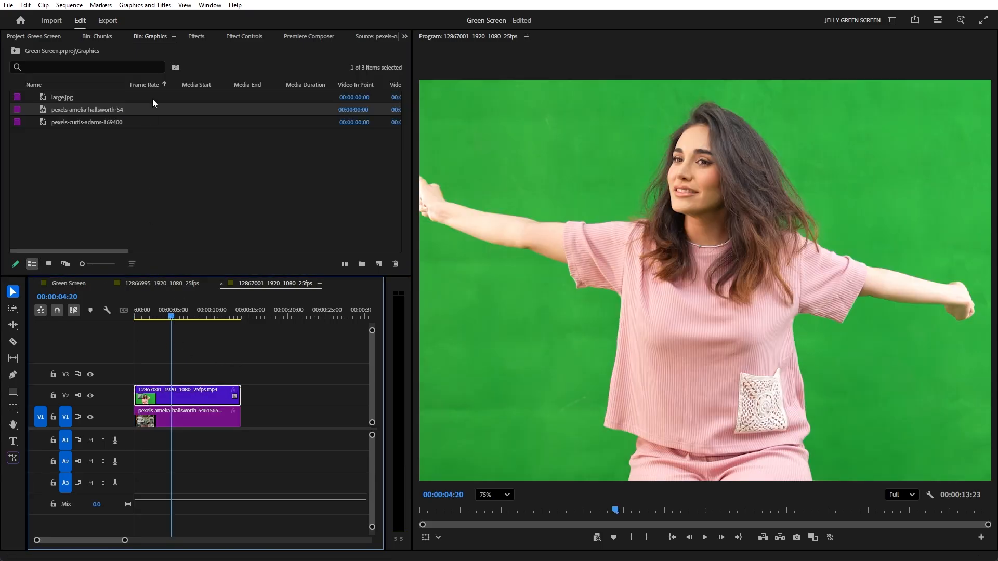
click(200, 37)
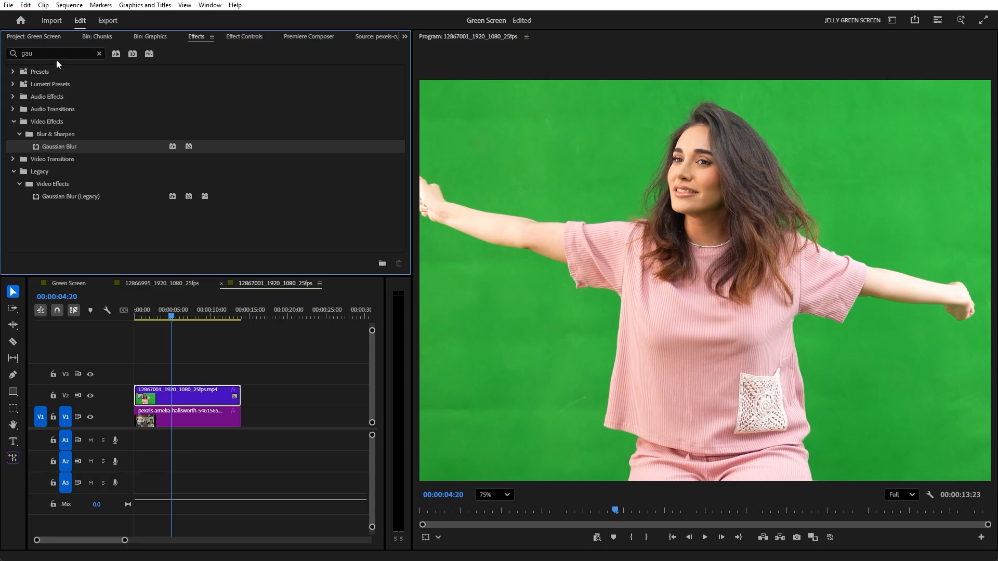
drag(52, 54, 1, 54)
text(ultra)
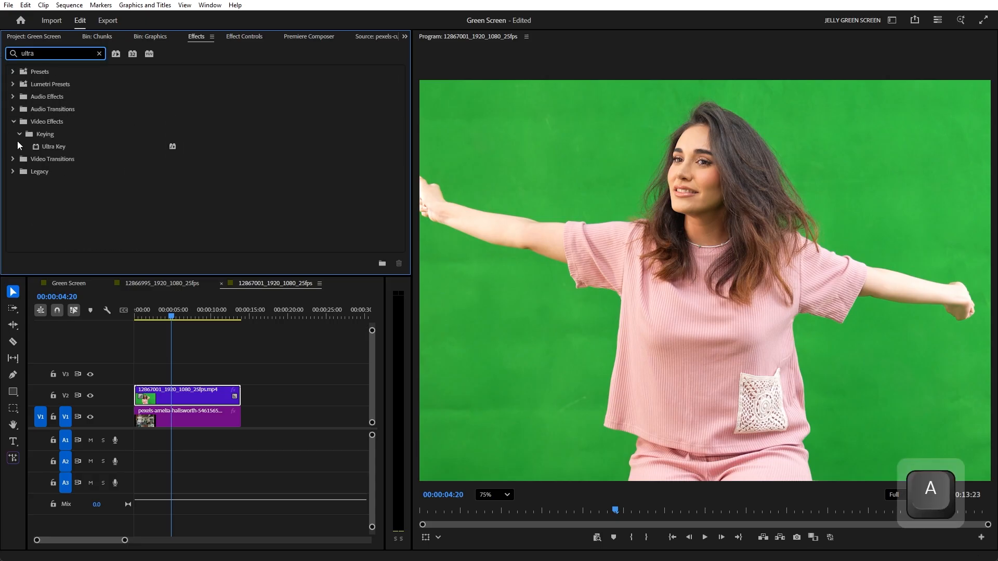
drag(44, 146, 199, 395)
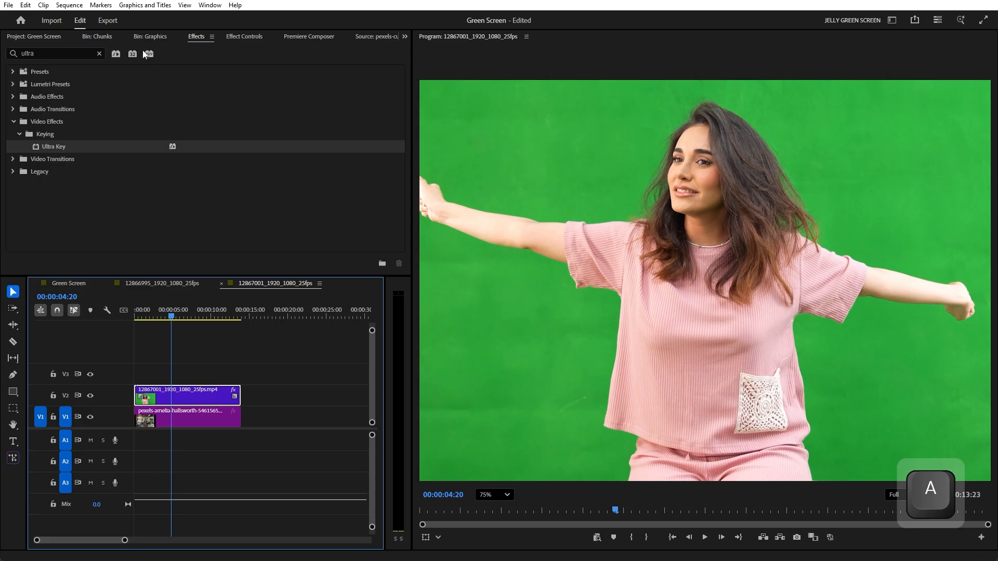
Step: Fit the program preview to its frame and sample the green backdrop as the Ultra Key key color
click(250, 39)
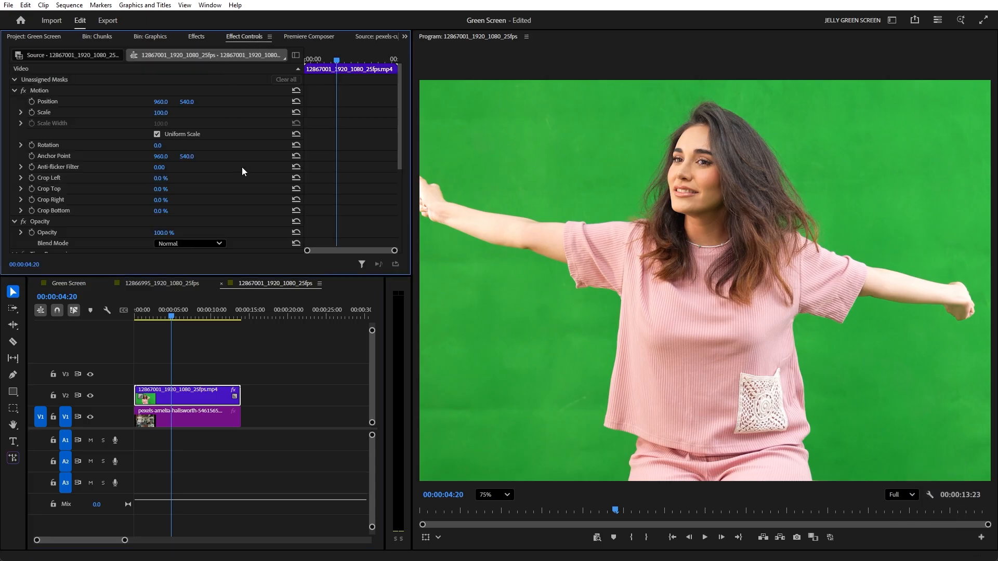
scroll(242, 172, down, 4)
click(507, 495)
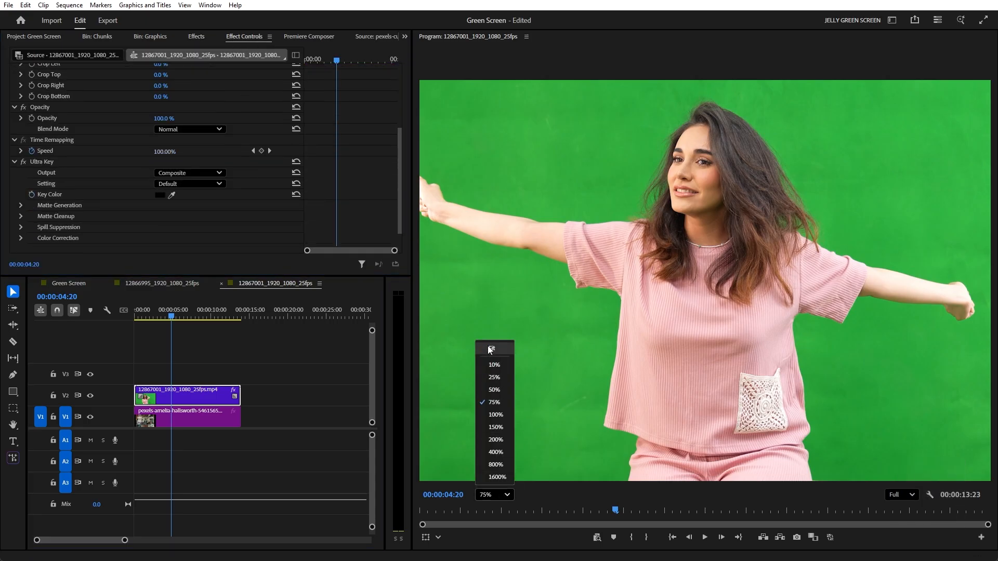
click(488, 345)
scroll(131, 193, down, 1)
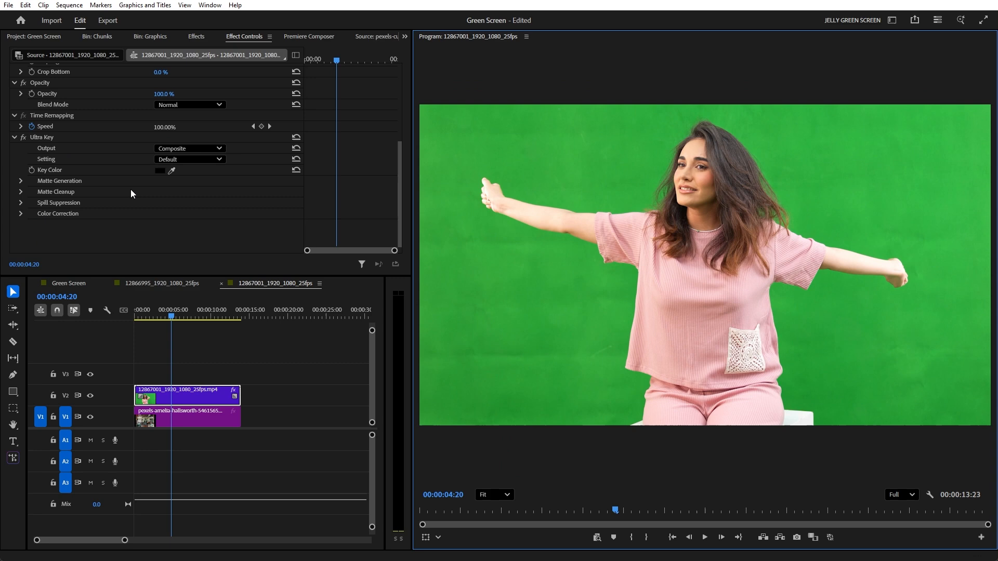
click(172, 170)
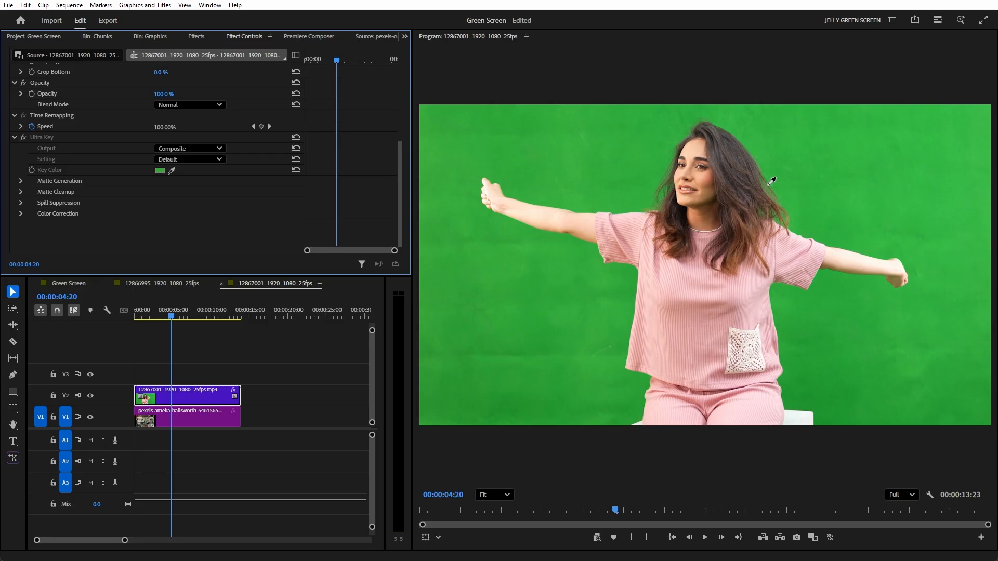
click(665, 195)
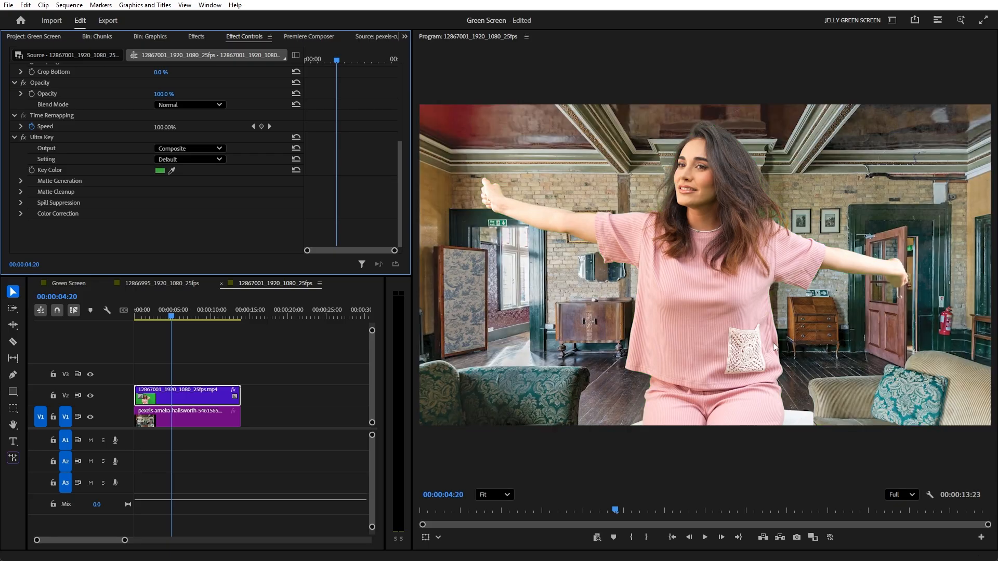
Step: Scale the vintage room image on V1 to 182 and position it at 984, 113
click(181, 408)
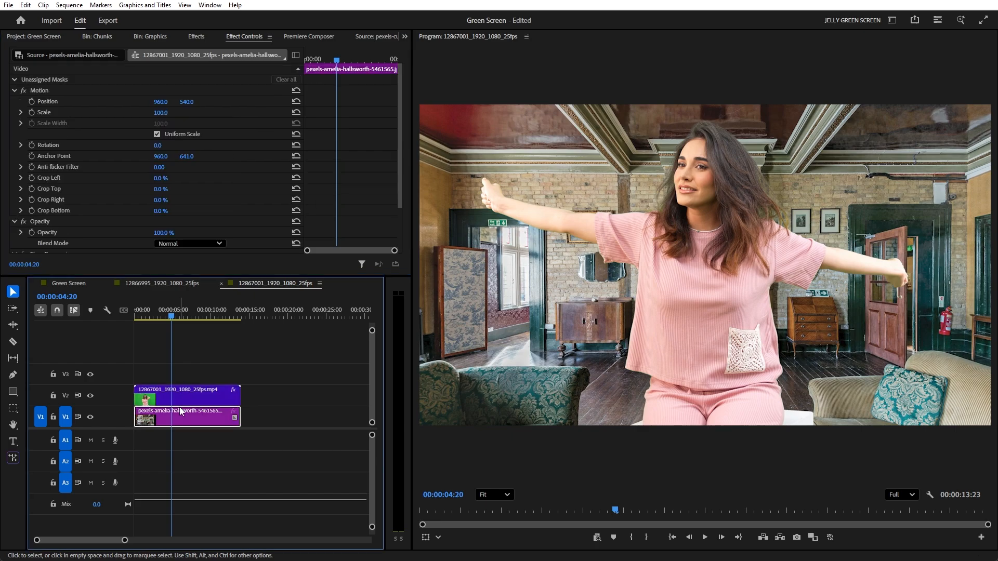
mouse_move(159, 113)
mouse_down()
mouse_move(134, 113)
mouse_move(172, 113)
mouse_up()
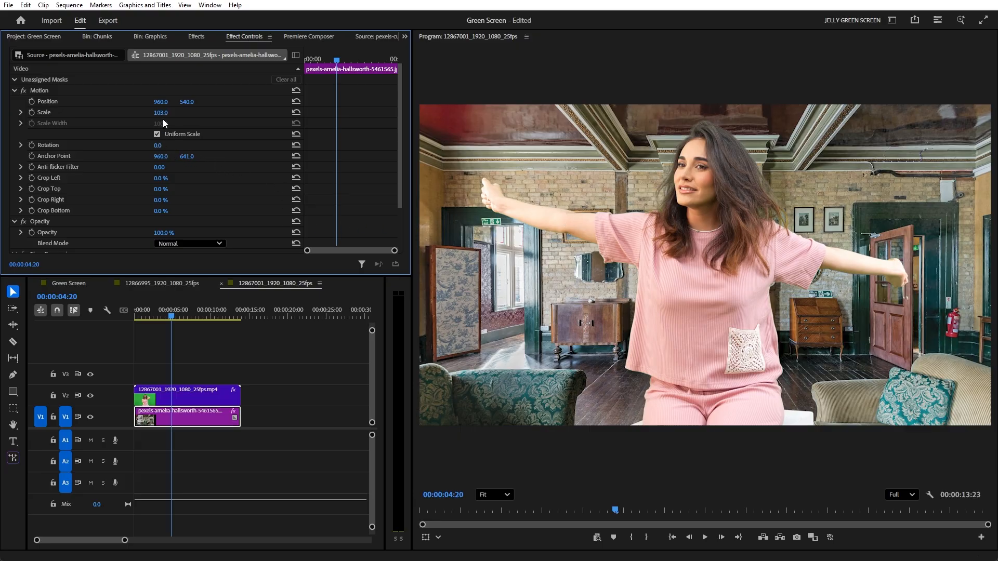
mouse_move(162, 112)
mouse_down()
mouse_move(191, 113)
mouse_move(183, 102)
mouse_move(153, 102)
mouse_move(192, 102)
mouse_move(169, 113)
mouse_move(177, 104)
mouse_move(125, 104)
mouse_move(205, 104)
mouse_move(163, 101)
mouse_move(173, 101)
mouse_up()
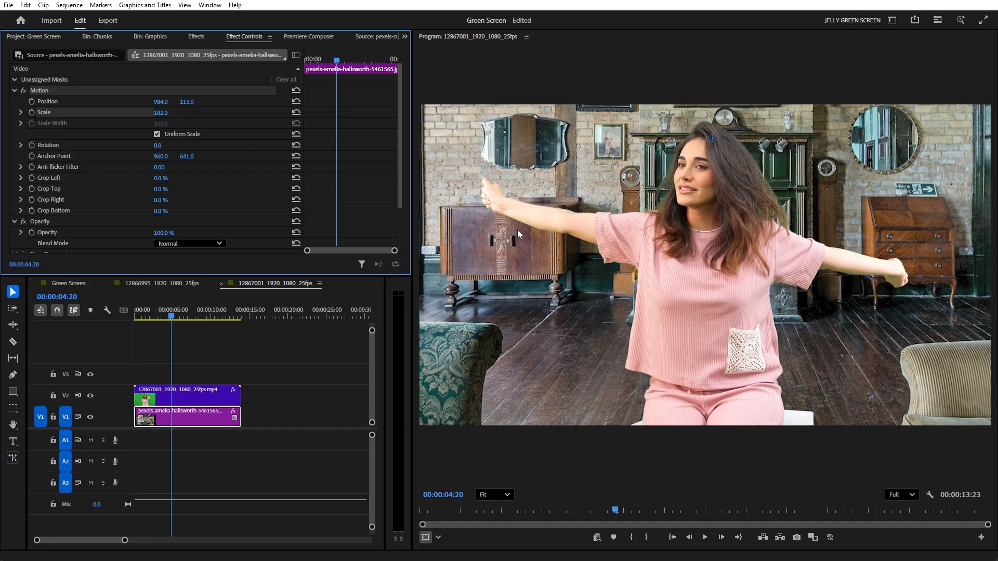
scroll(276, 177, down, 3)
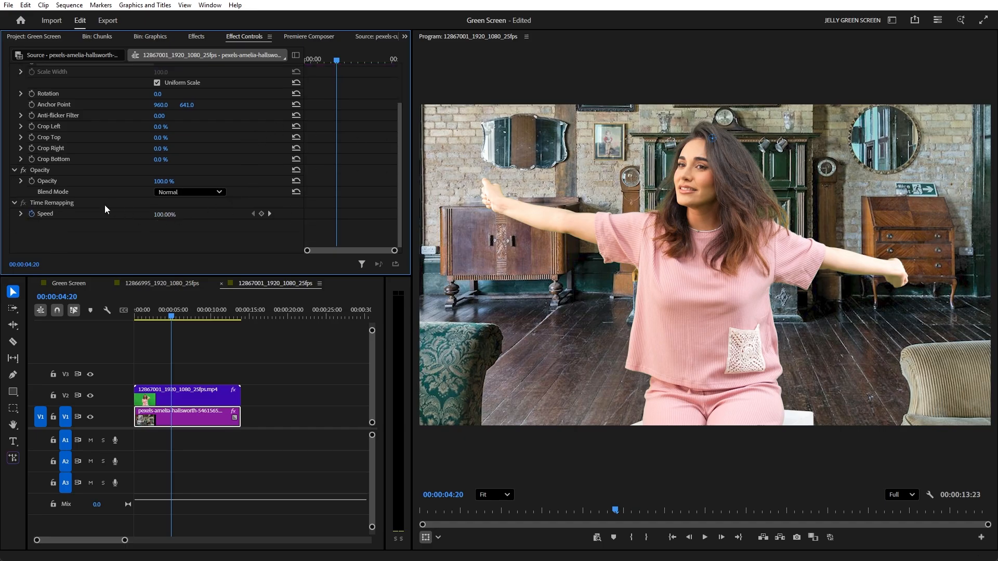
click(224, 347)
Step: Set the green screen clip's Matte Cleanup contrast to 59 in Alpha Channel output, and return the Ultra Key output to Composite
click(194, 390)
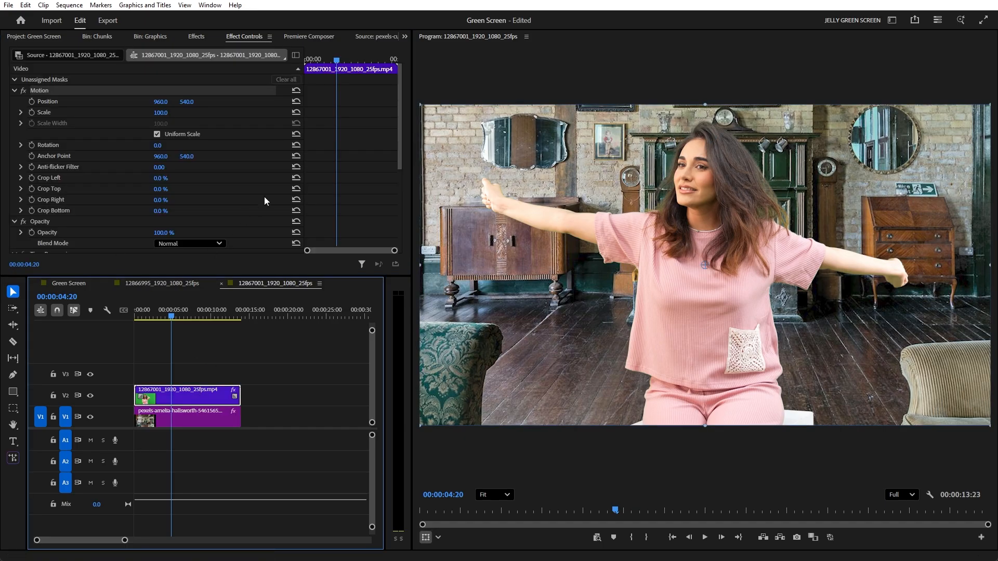
scroll(264, 196, down, 5)
click(199, 149)
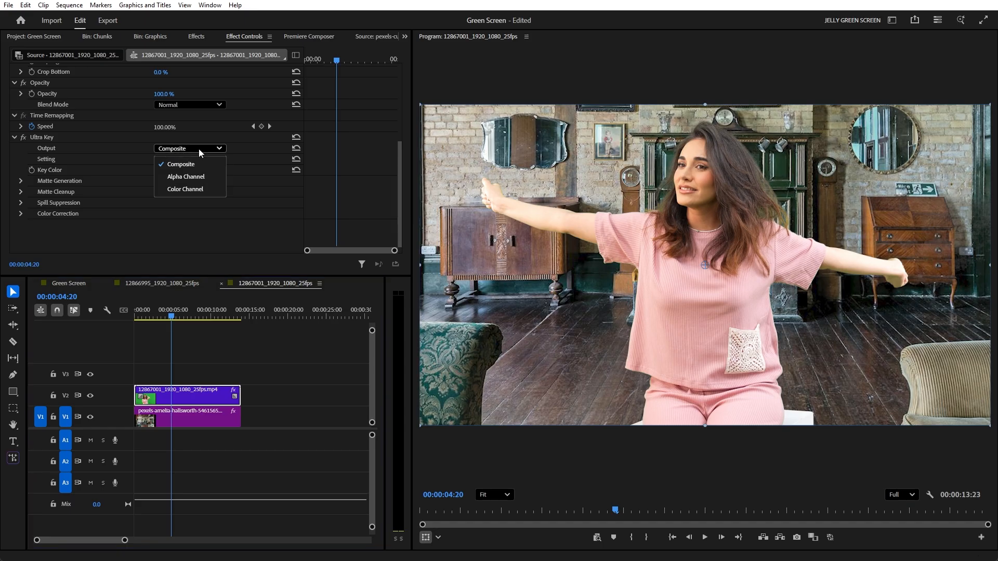
click(190, 176)
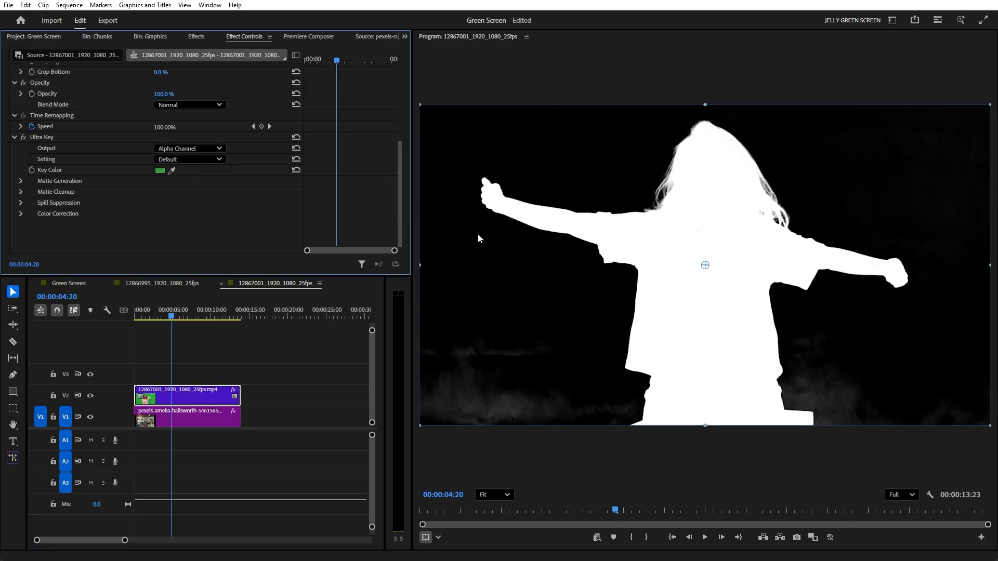
click(20, 189)
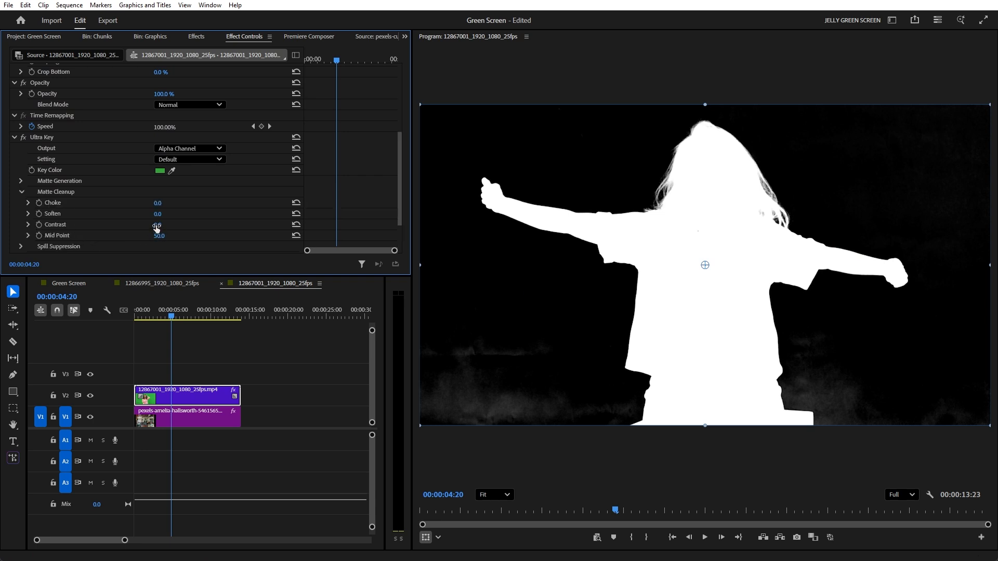
mouse_move(156, 226)
mouse_down()
mouse_move(176, 225)
mouse_move(156, 225)
mouse_up()
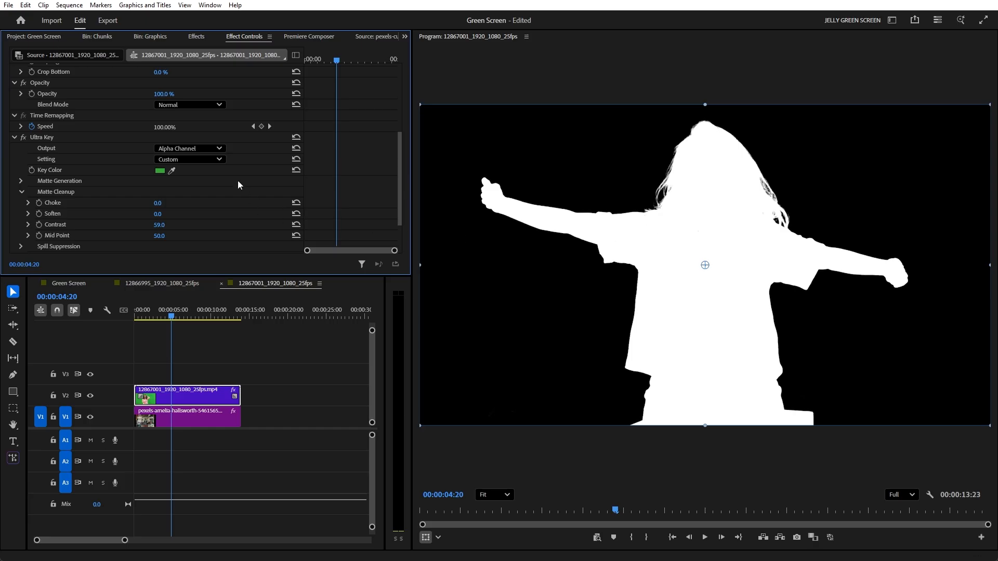
click(197, 149)
click(197, 164)
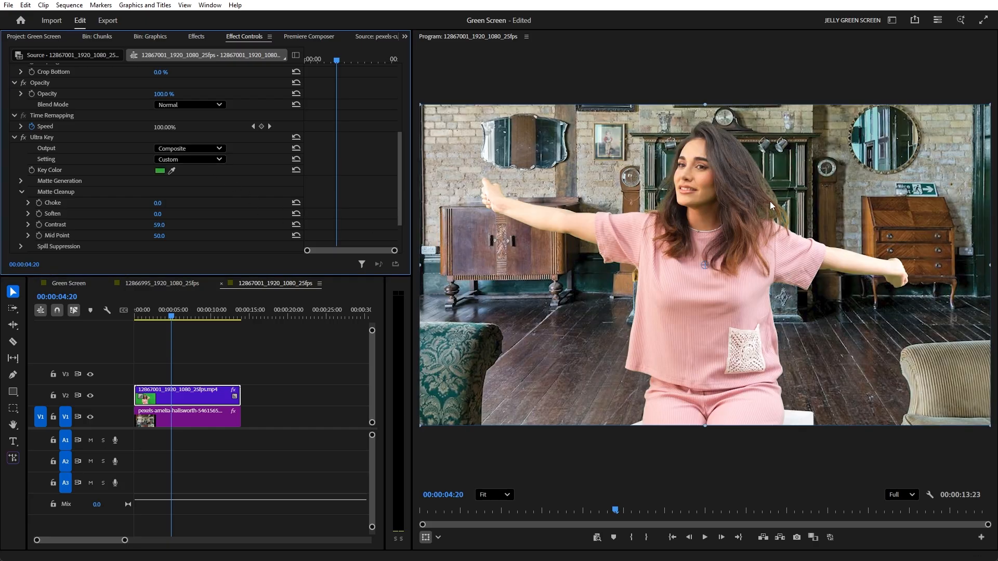
Step: Set the Ultra Key Matte Cleanup contrast to 55 and the mid point to 100
mouse_move(167, 226)
mouse_down()
mouse_move(150, 225)
mouse_move(167, 225)
mouse_up()
scroll(60, 212, down, 1)
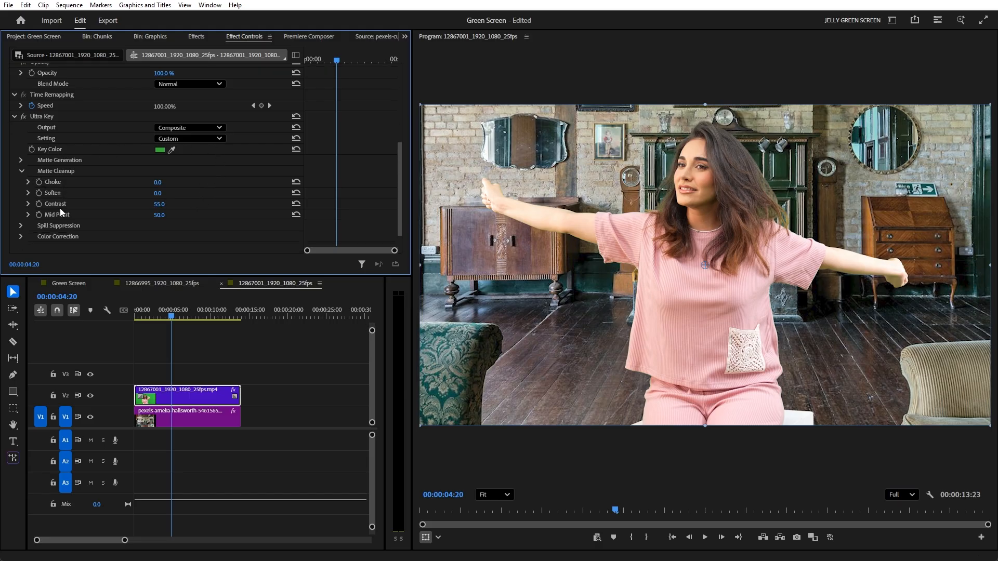
drag(158, 215, 179, 215)
scroll(763, 189, up, 3)
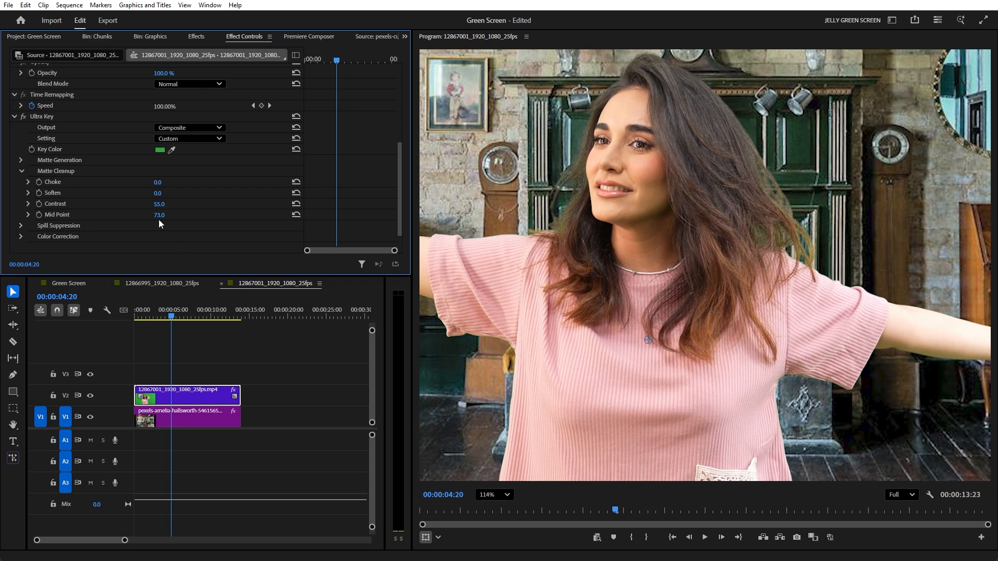
mouse_move(159, 215)
mouse_down()
mouse_move(187, 215)
mouse_move(157, 215)
mouse_up()
scroll(710, 281, down, 3)
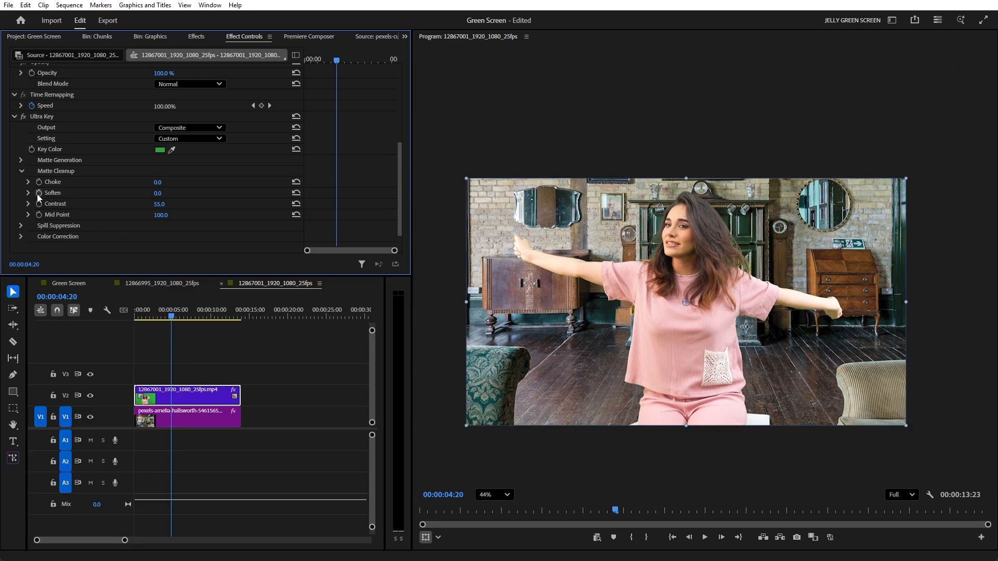
Step: Try a Matte Generation transparency of 62 and a different pedestal value in Ultra Key, undoing each change
click(22, 161)
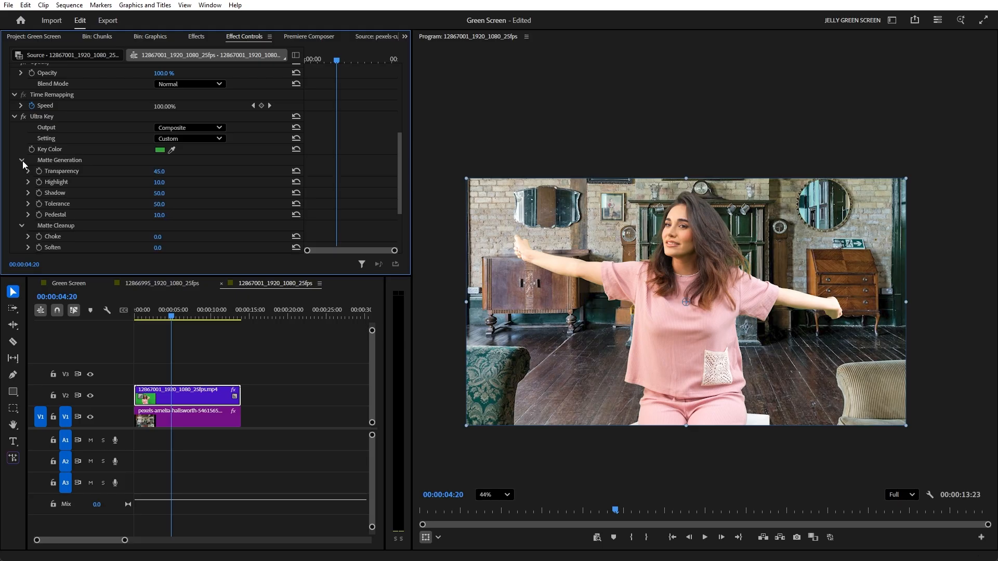
scroll(47, 208, down, 2)
scroll(92, 206, up, 1)
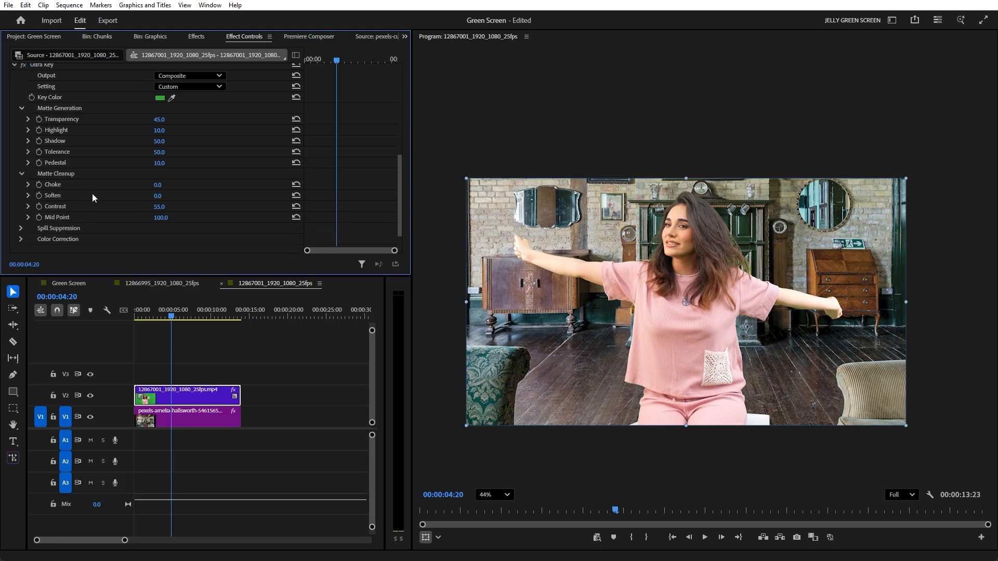
mouse_move(156, 145)
mouse_down()
mouse_move(176, 145)
mouse_move(160, 145)
mouse_up()
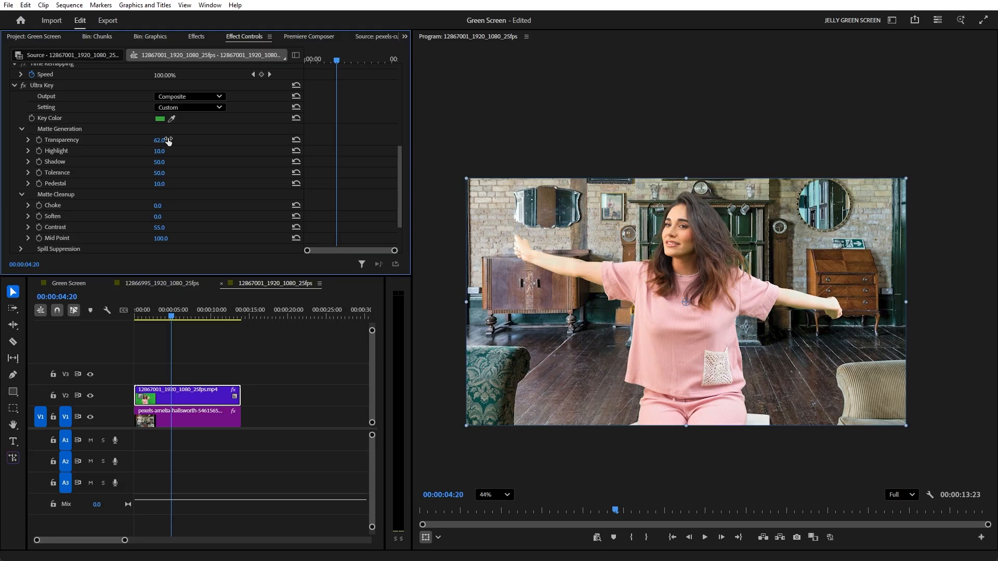
key(ctrl+z)
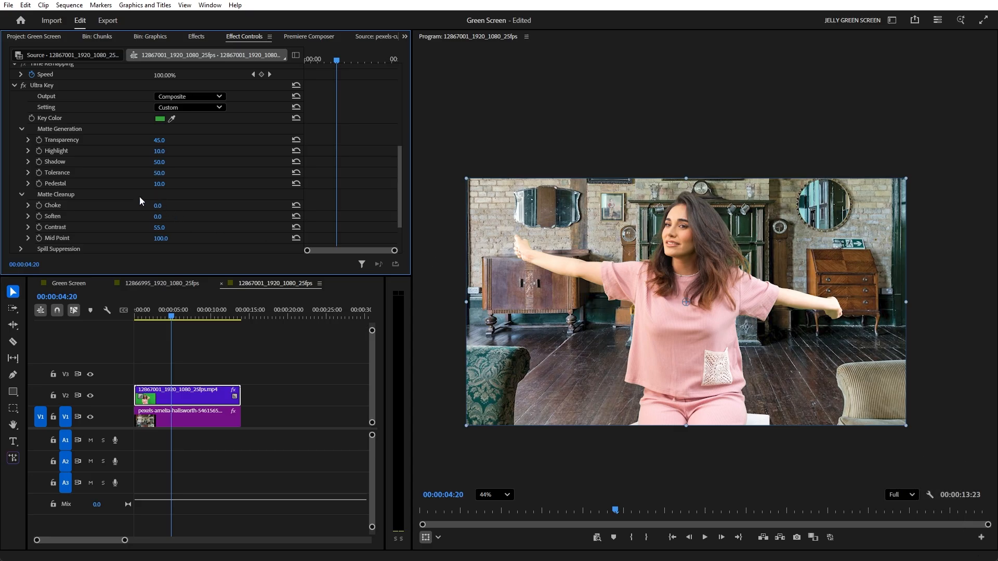
mouse_move(162, 186)
mouse_down()
mouse_move(146, 186)
mouse_move(175, 184)
mouse_up()
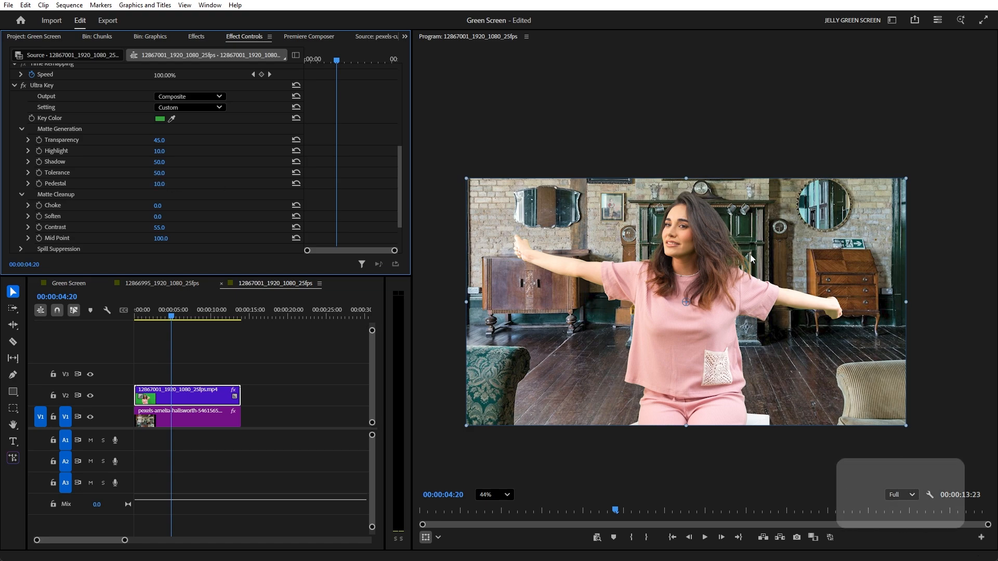
key(ctrl+z)
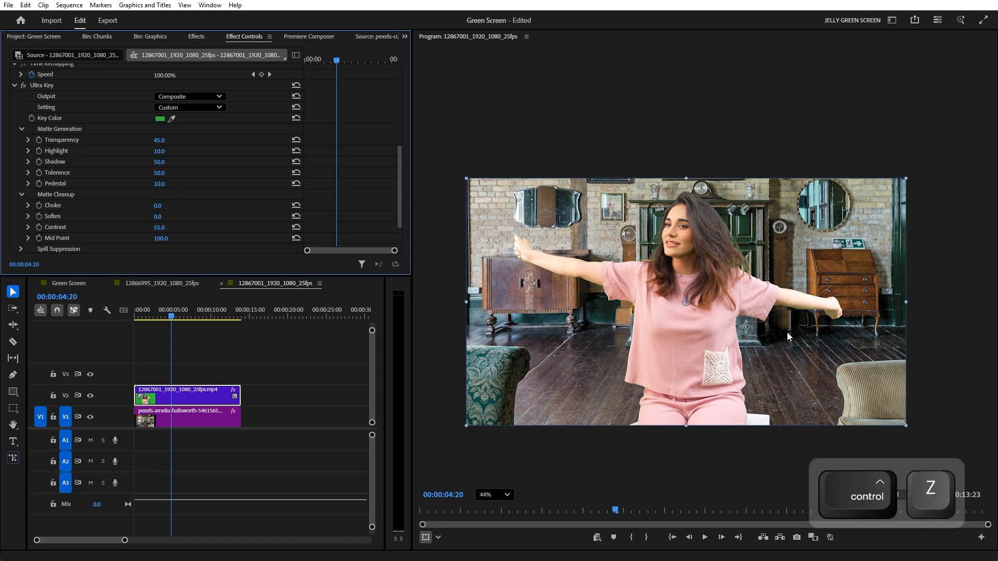
Step: Place the project's Adjustment Layer on V3 above the green screen clip and extend it to the clips' end
scroll(823, 316, up, 3)
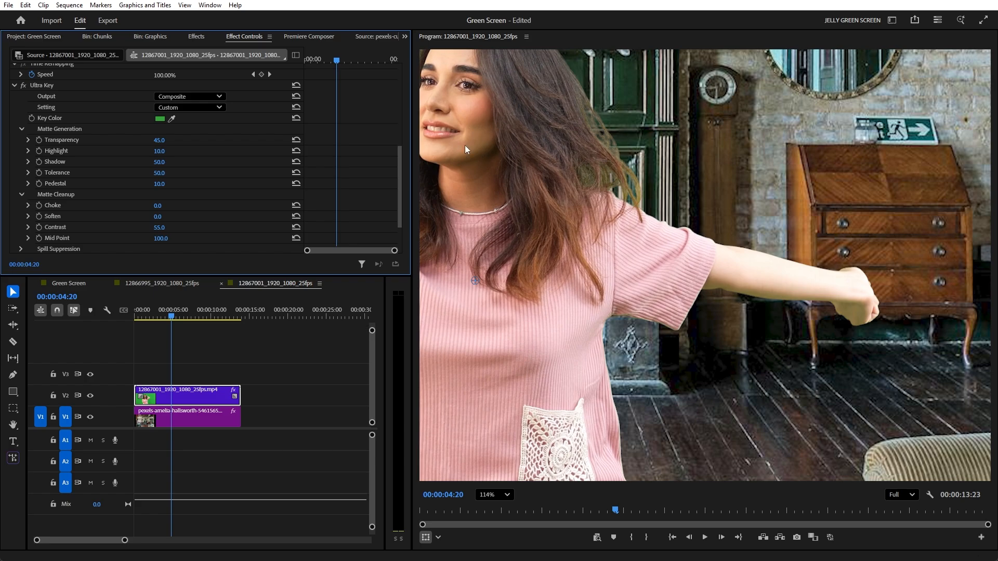
drag(504, 193, 655, 242)
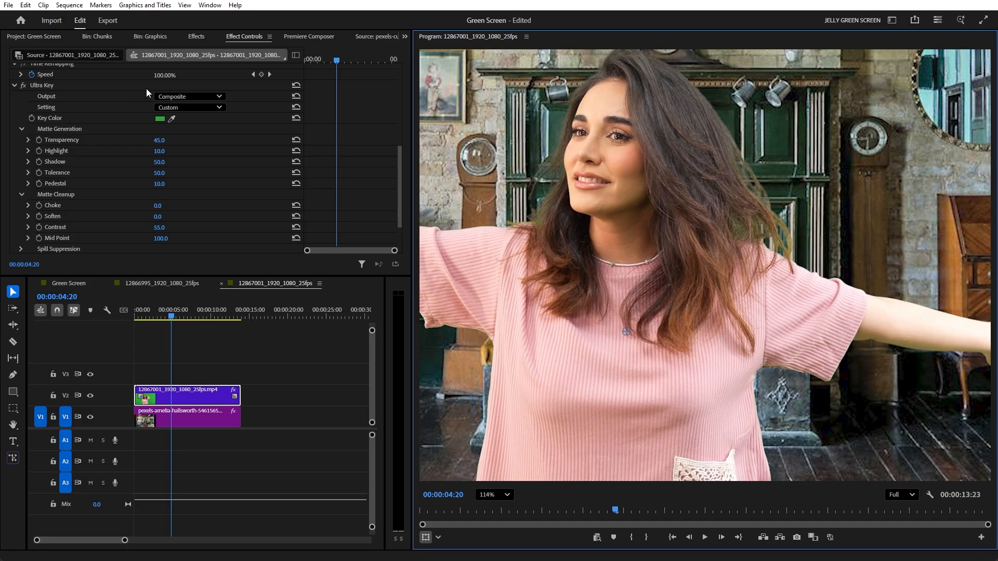
click(40, 37)
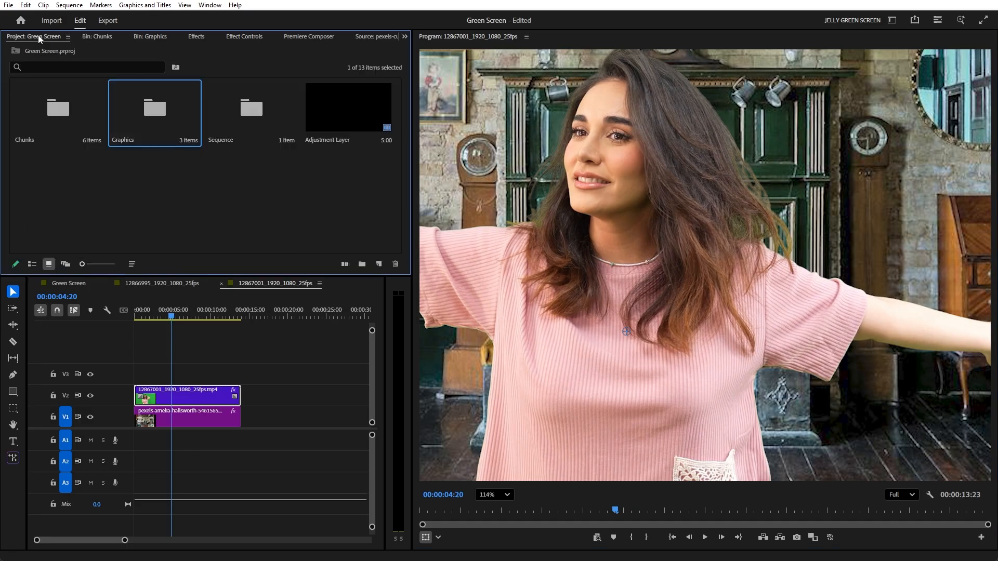
click(32, 264)
click(30, 110)
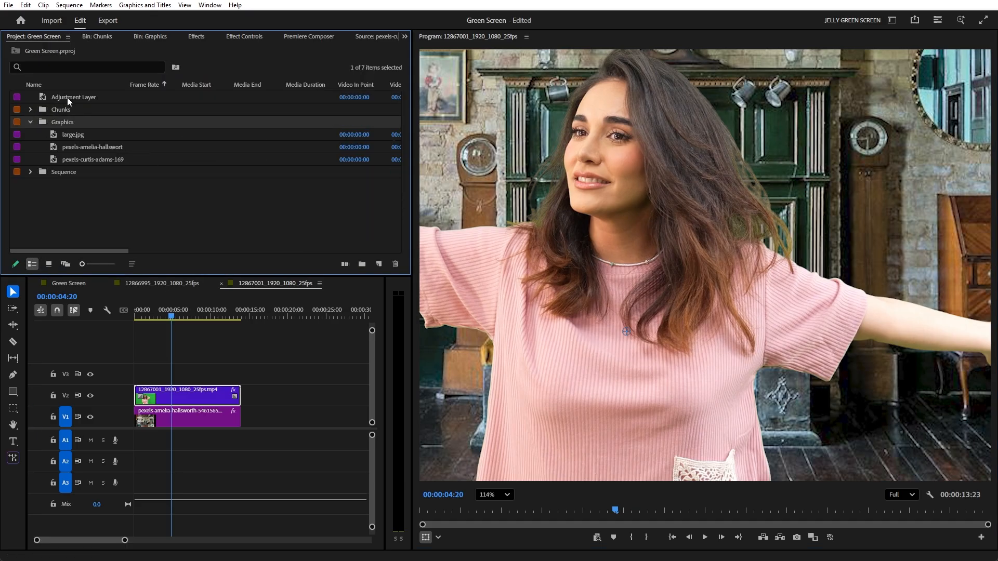
drag(67, 98, 240, 382)
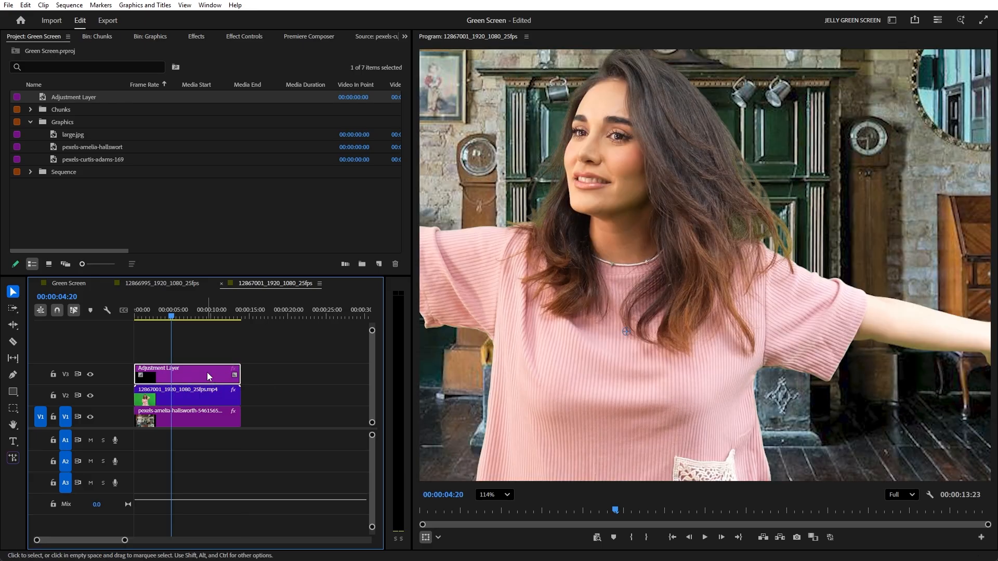
Step: Search the effects for "lumetri" and apply the Lumetri Color effect to the Adjustment Layer on V3
click(196, 36)
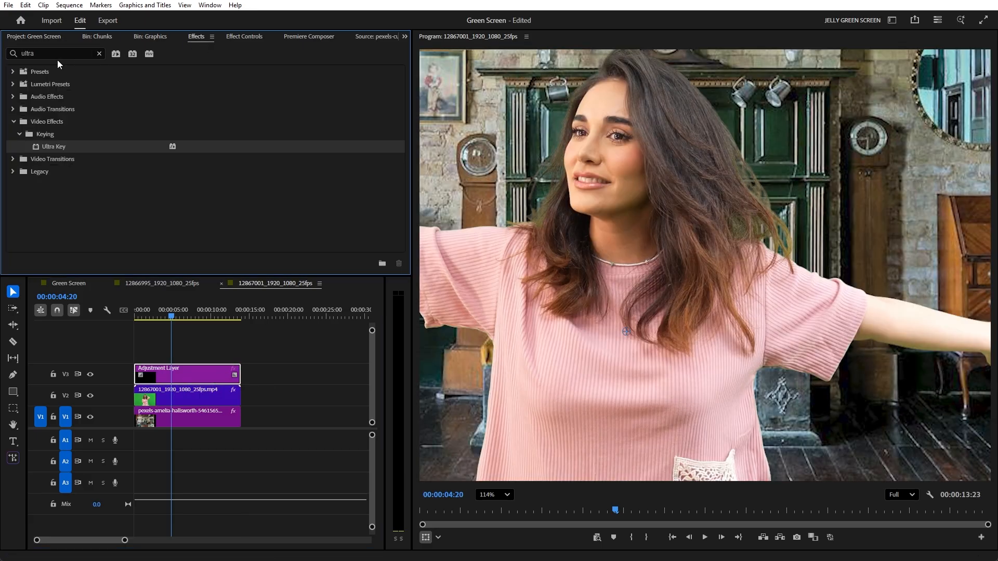
drag(57, 55, 2, 59)
text(lumetri)
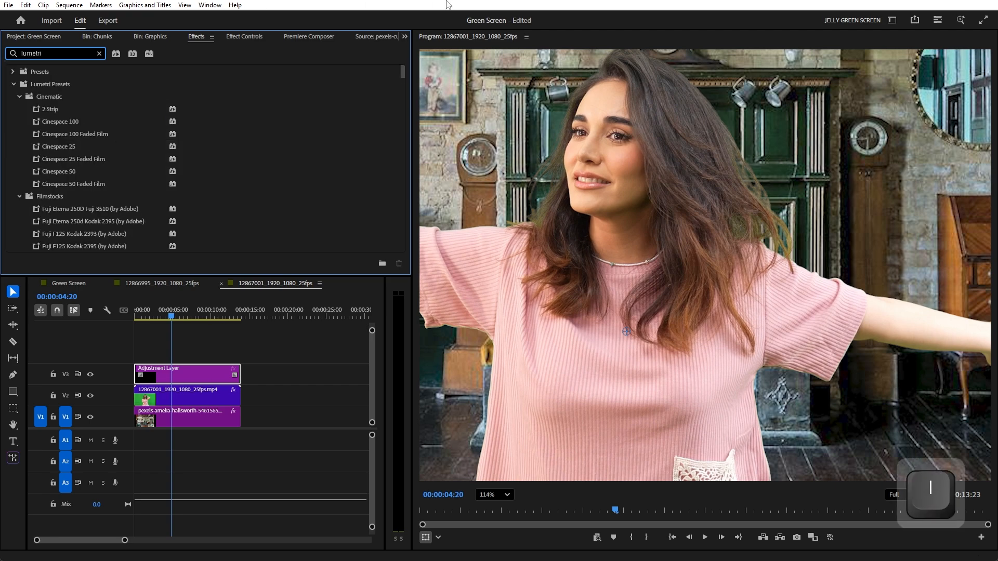
drag(401, 70, 399, 255)
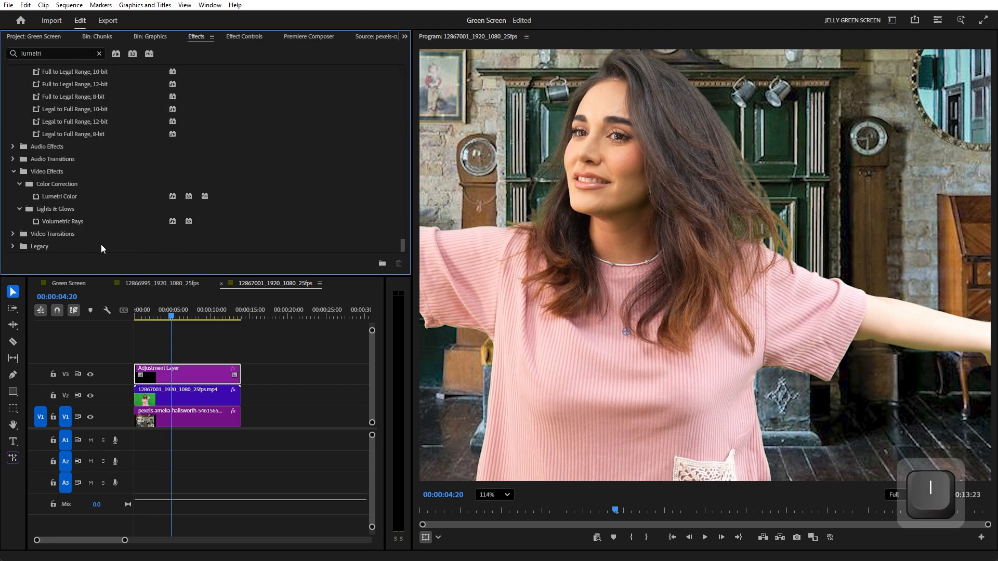
drag(59, 196, 186, 373)
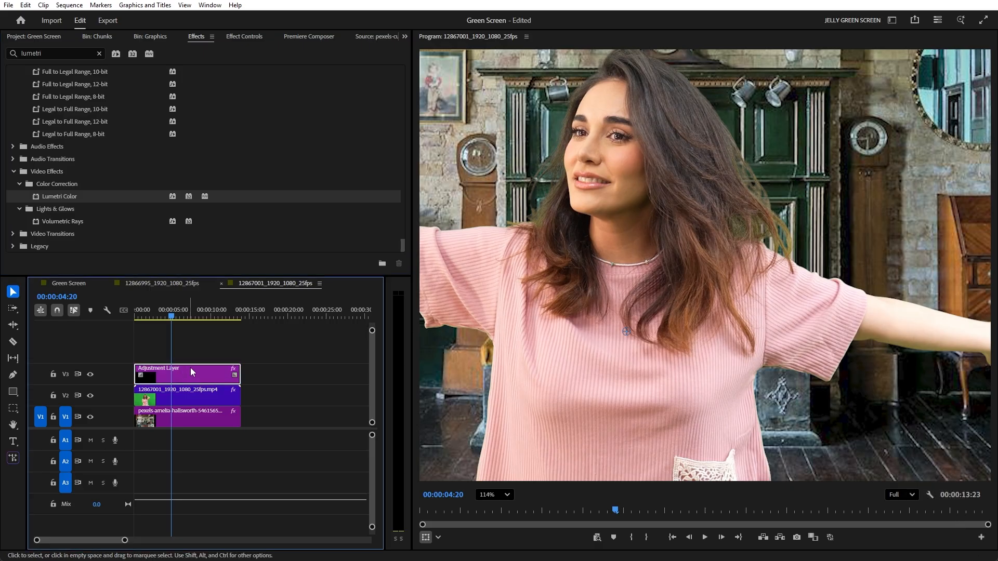
Step: Apply the automatic Basic Correction in the Adjustment Layer's Lumetri Color effect and inspect the corrected composite
click(249, 36)
scroll(104, 215, down, 6)
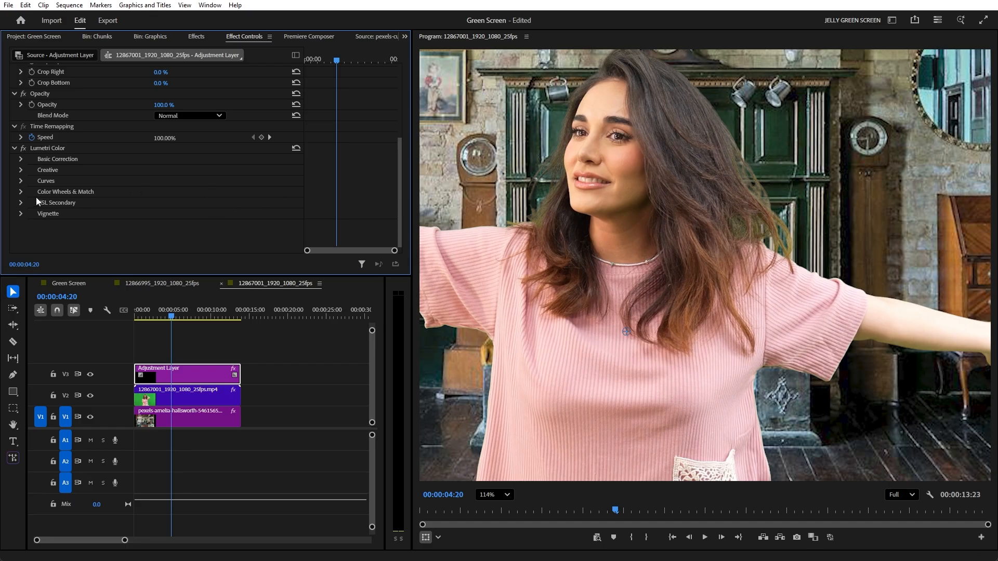
click(21, 159)
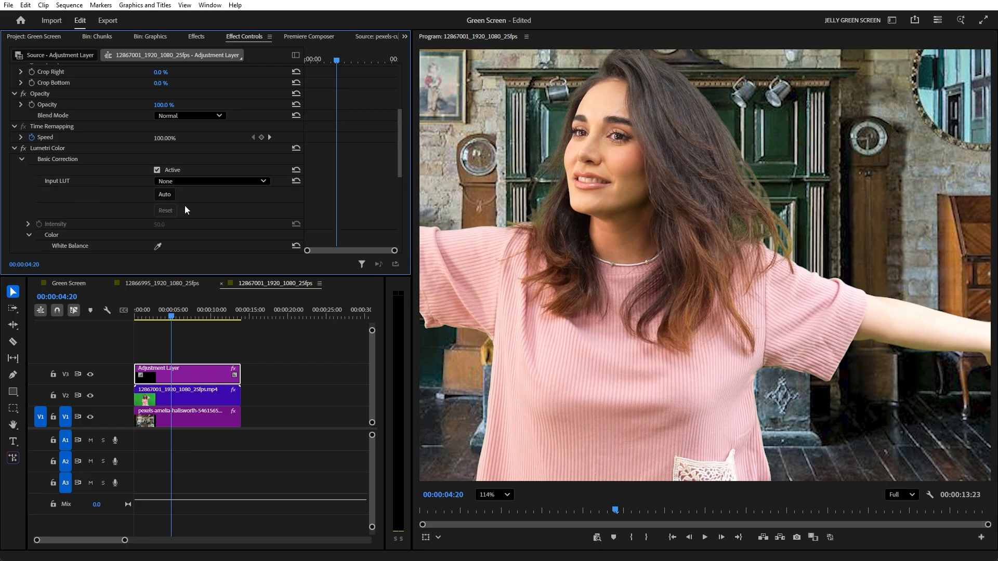
click(165, 195)
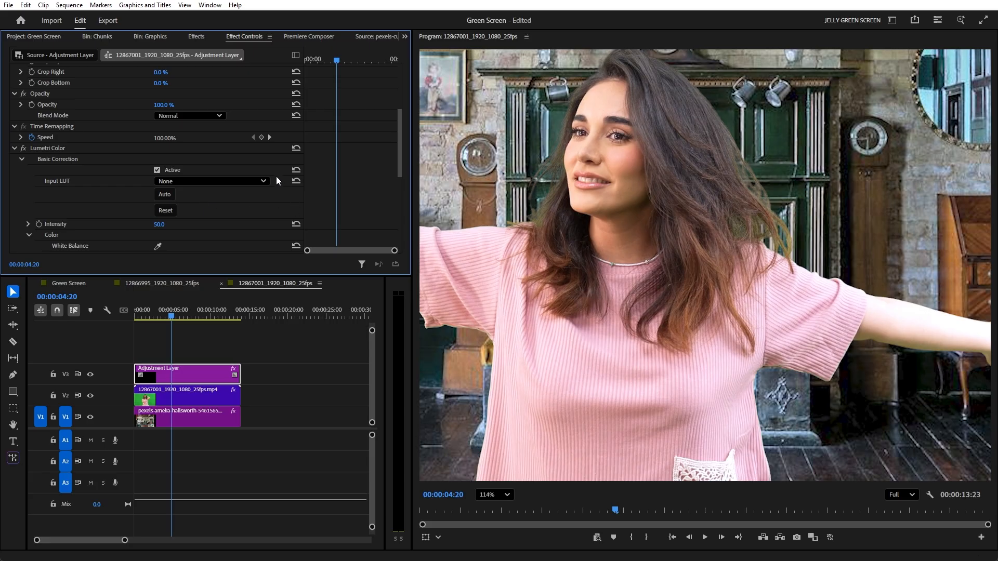
scroll(577, 222, down, 6)
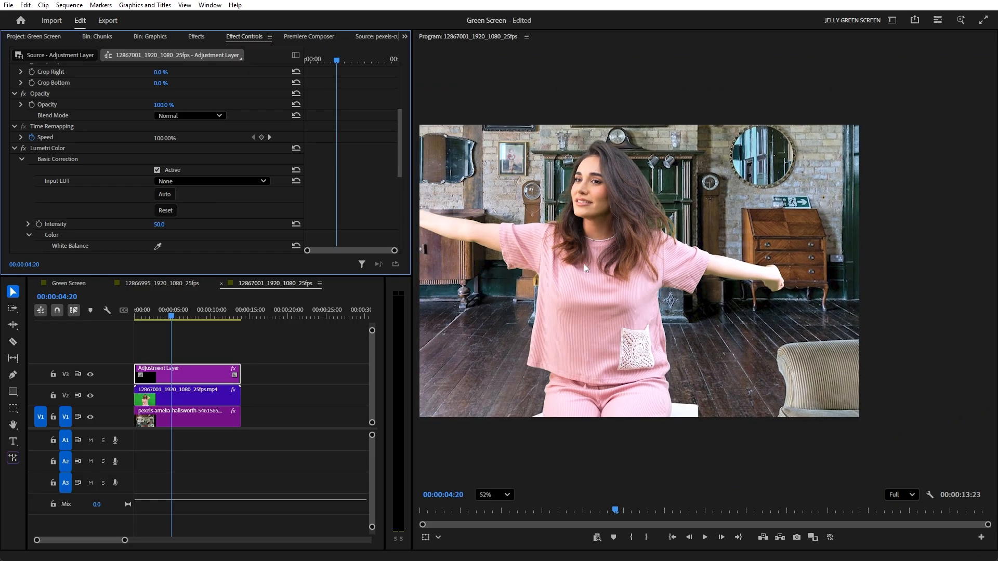
scroll(742, 289, up, 3)
scroll(741, 289, up, 2)
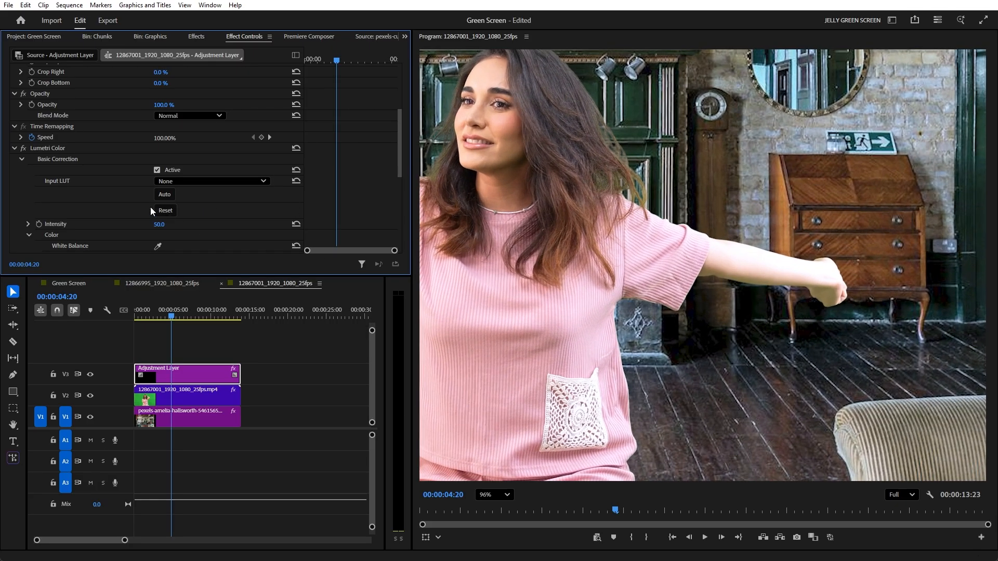
Step: Sample the woman's skin tone with the Hue vs Hue selector in the Lumetri Color curves
scroll(111, 214, down, 6)
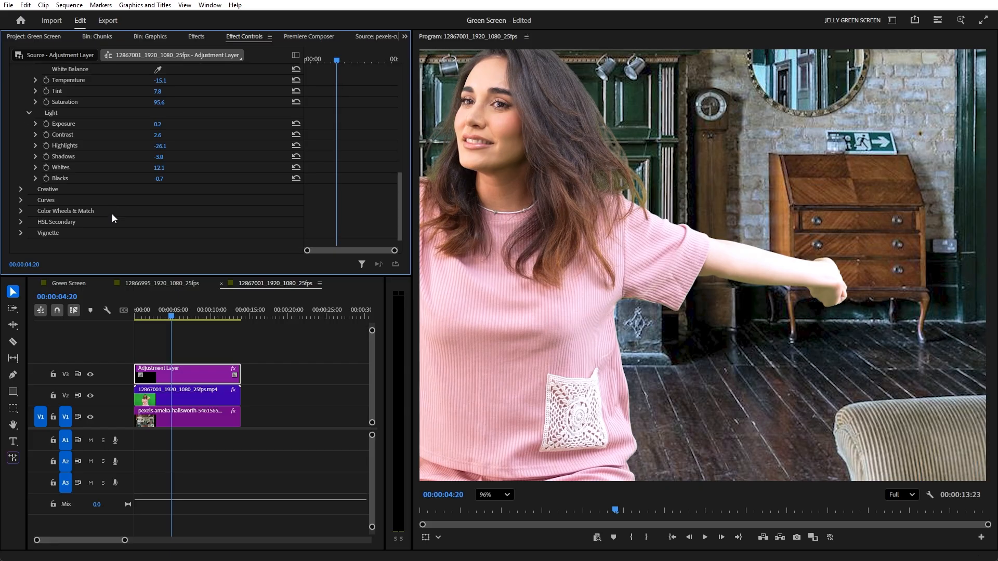
scroll(112, 218, down, 1)
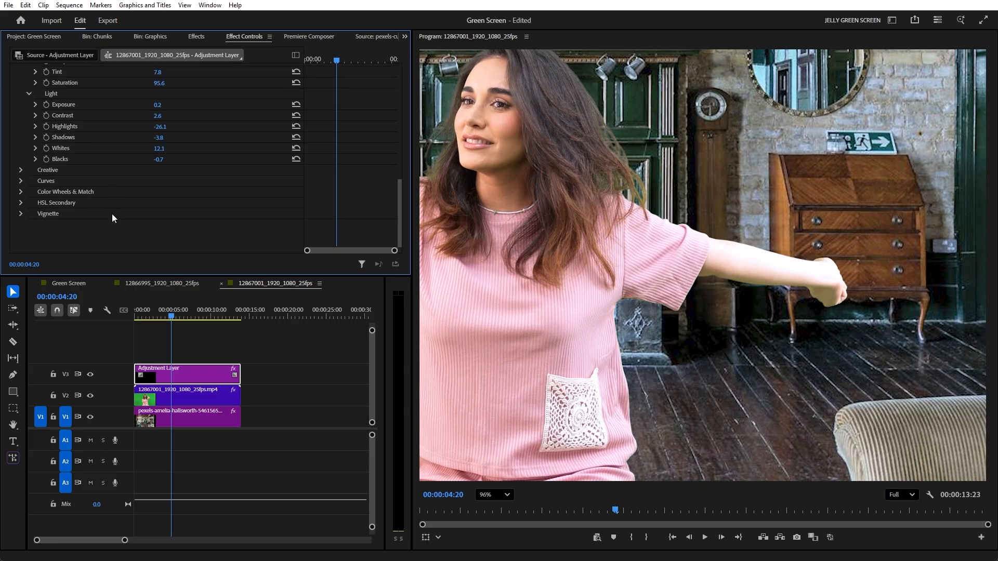
click(21, 180)
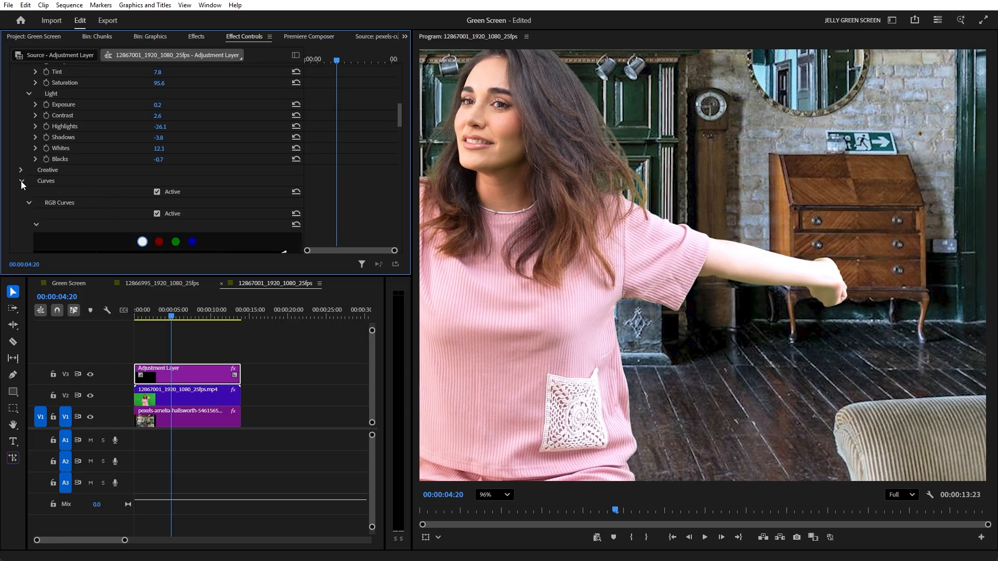
drag(401, 117, 414, 176)
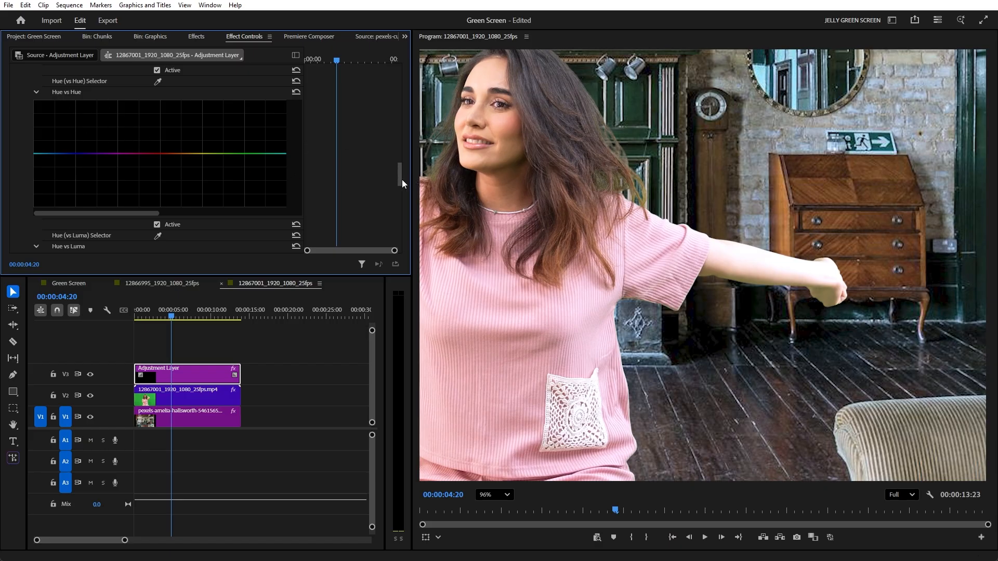
drag(400, 176, 401, 179)
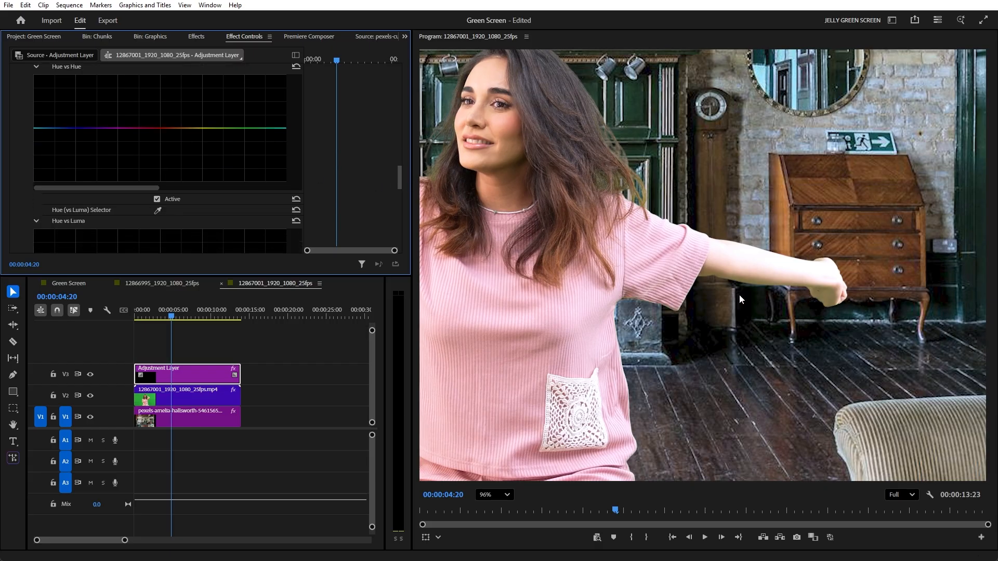
drag(397, 183, 400, 173)
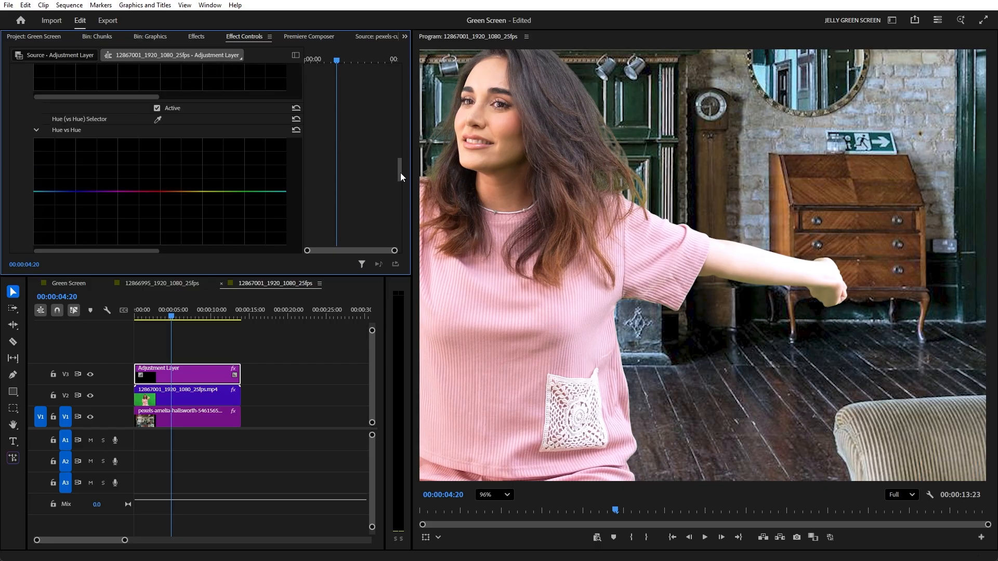
click(158, 120)
click(489, 72)
scroll(198, 204, up, 5)
scroll(194, 217, down, 3)
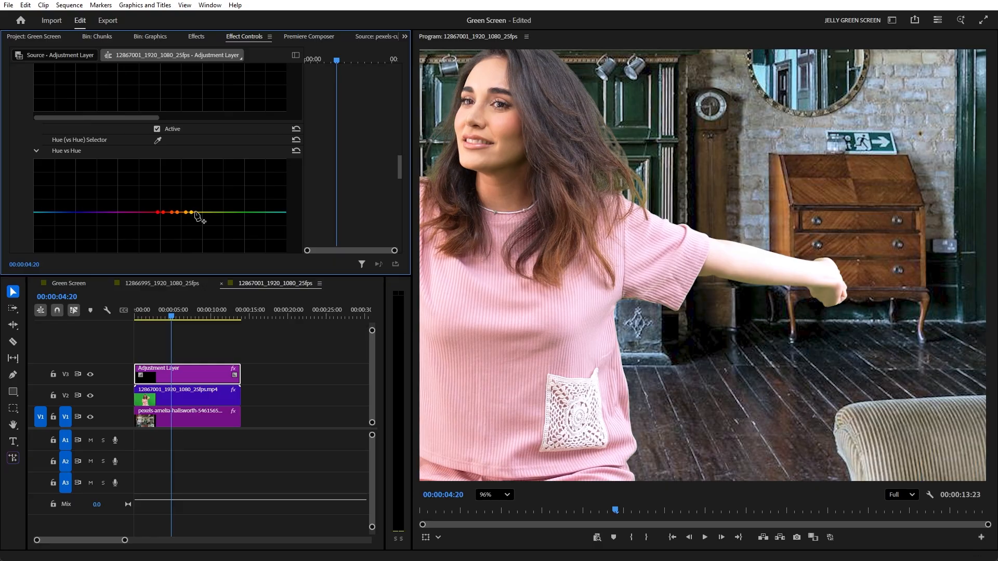
Step: Add a green anchor point to the Hue vs Hue curve and raise its yellow point slightly, checking the outstretched arm
click(245, 212)
click(191, 212)
scroll(476, 114, up, 6)
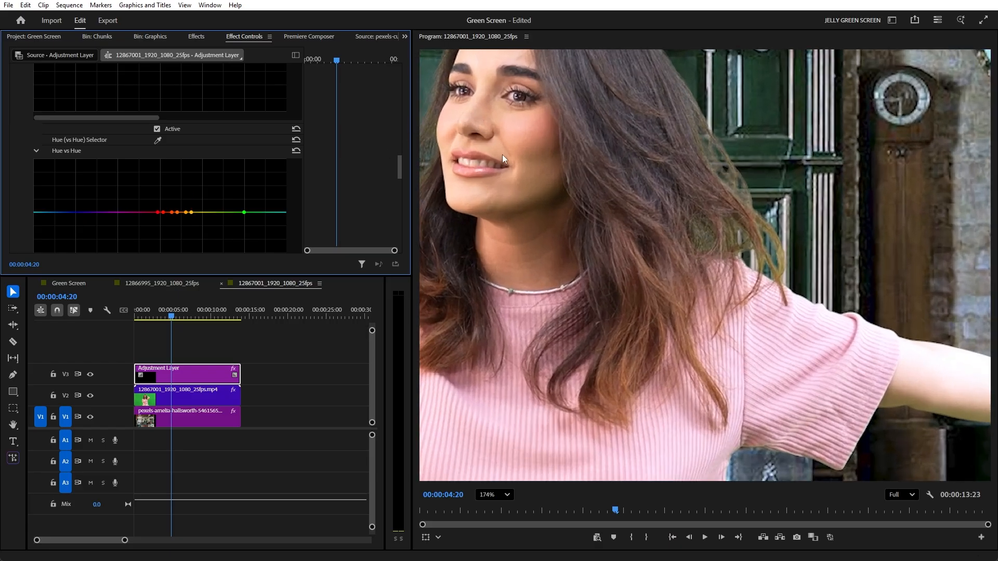
scroll(505, 170, down, 1)
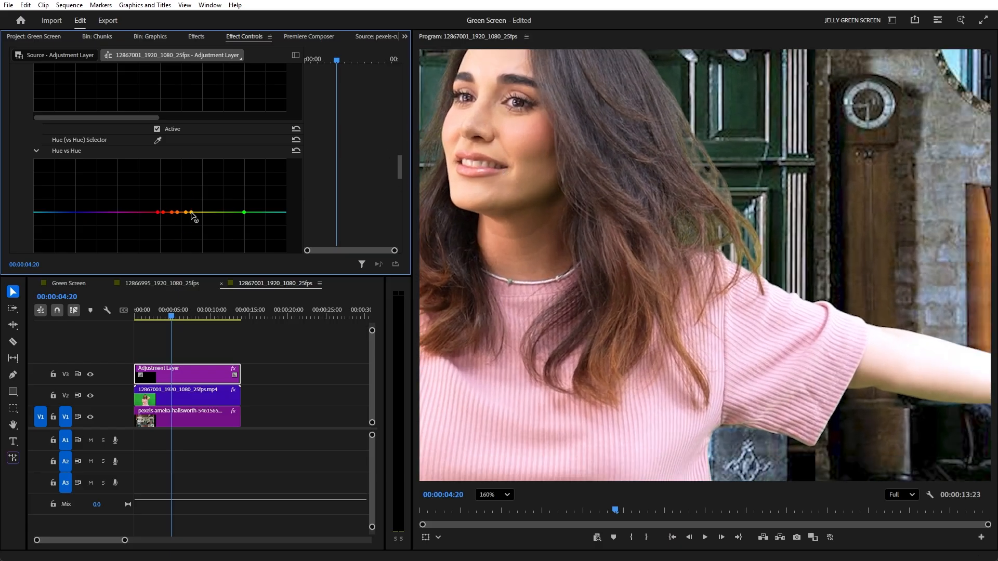
mouse_move(191, 212)
mouse_down()
mouse_move(191, 198)
mouse_move(205, 206)
mouse_move(197, 208)
mouse_up()
click(601, 297)
drag(601, 297, 481, 238)
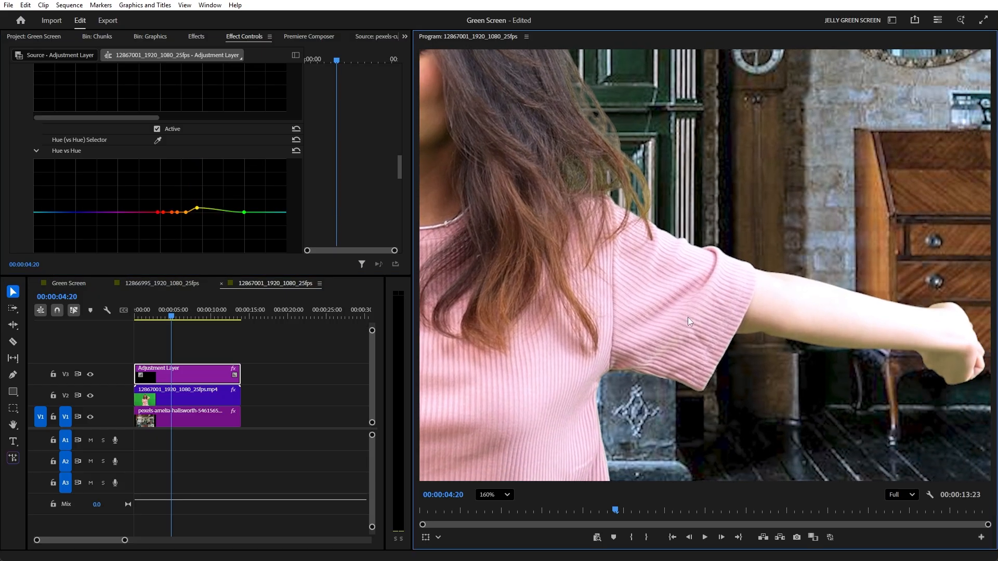
drag(691, 317, 516, 226)
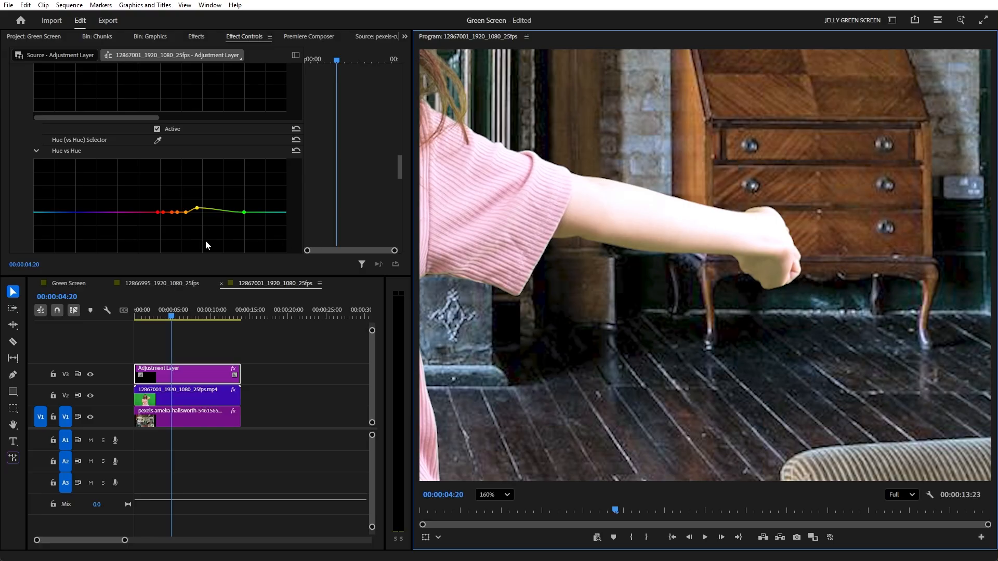
Step: Adjust the yellow and orange points of the Hue vs Hue curve to slightly above the baseline to neutralise the tint on the arm
click(202, 213)
drag(198, 208, 187, 182)
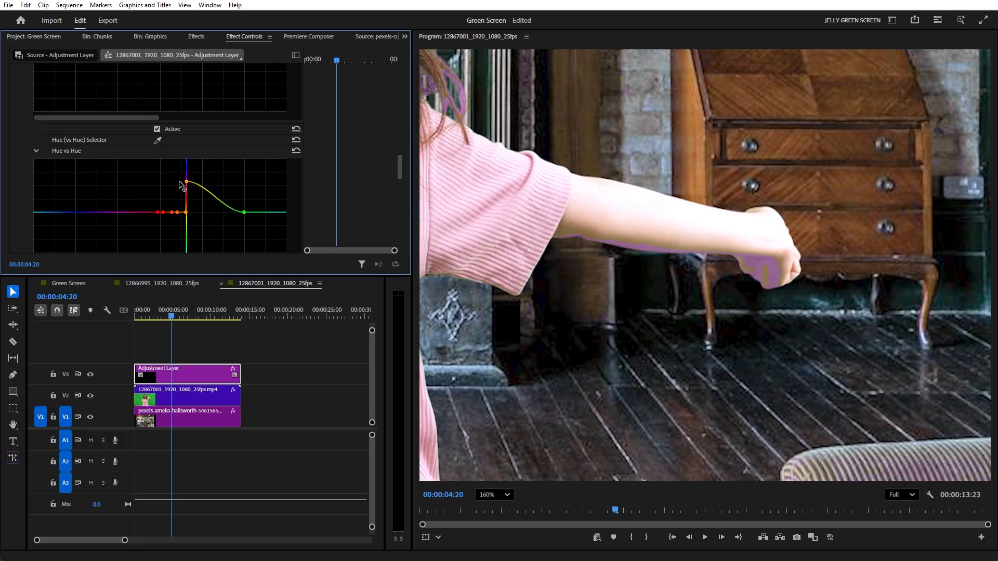
drag(186, 182, 185, 207)
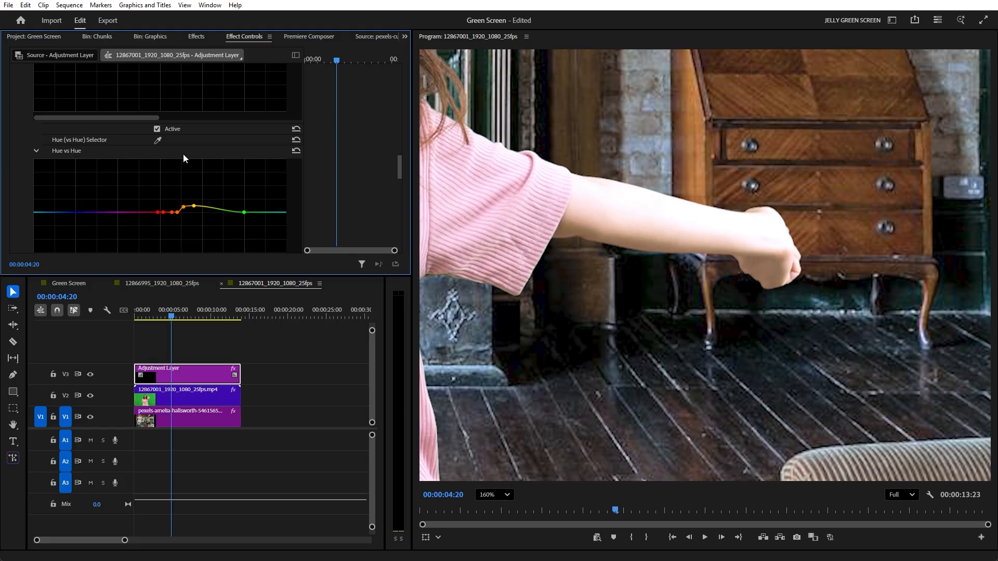
Step: Compare the arm and fist beside the wooden desk with the Hue vs Hue correction off and on, leaving it active
click(157, 129)
scroll(700, 250, up, 2)
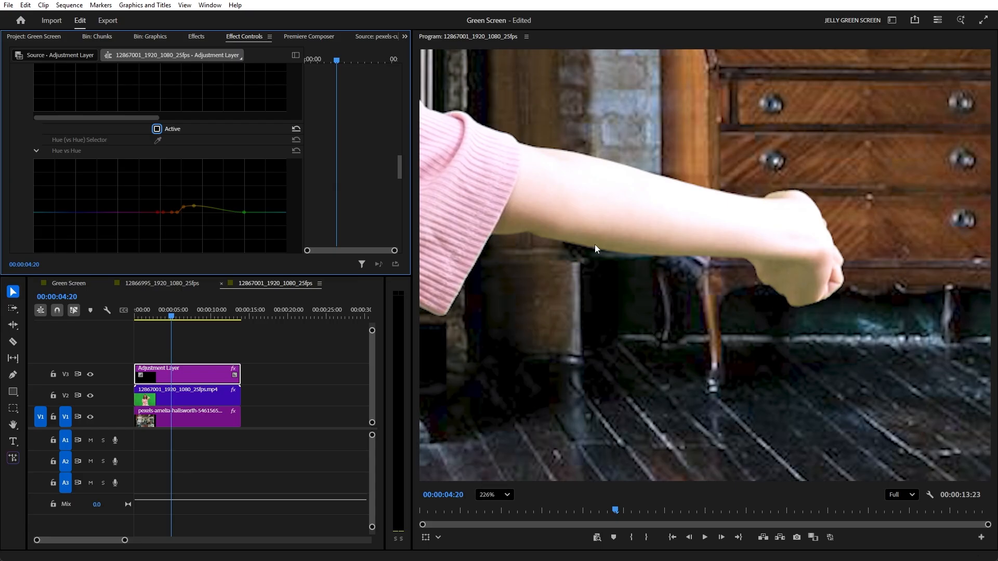
click(157, 130)
click(157, 129)
click(157, 129)
click(158, 130)
click(157, 129)
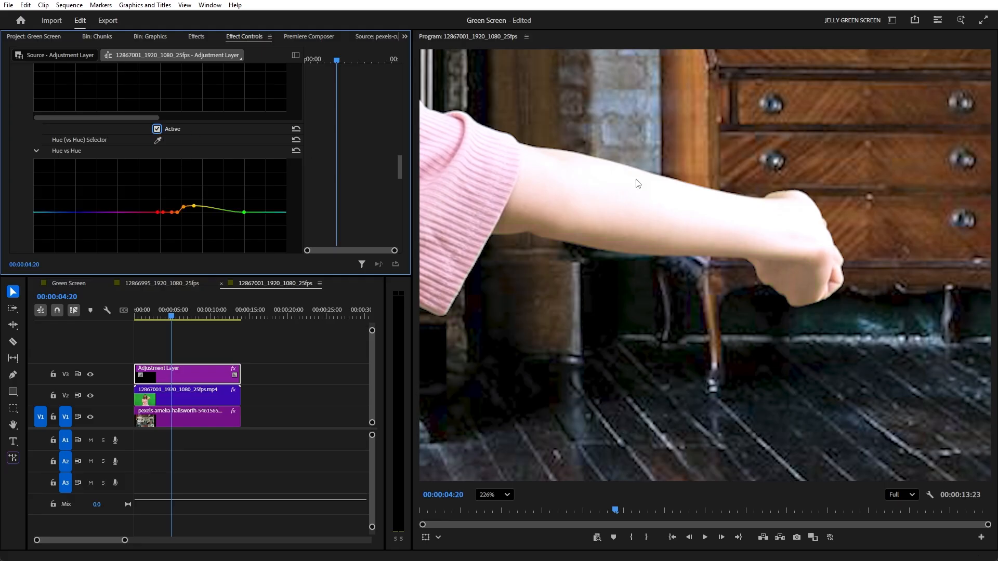
Step: Compare the face and other arm with Hue vs Hue off and on, leave it active, and fit the frame in the Program monitor
scroll(639, 245, down, 8)
scroll(634, 257, down, 2)
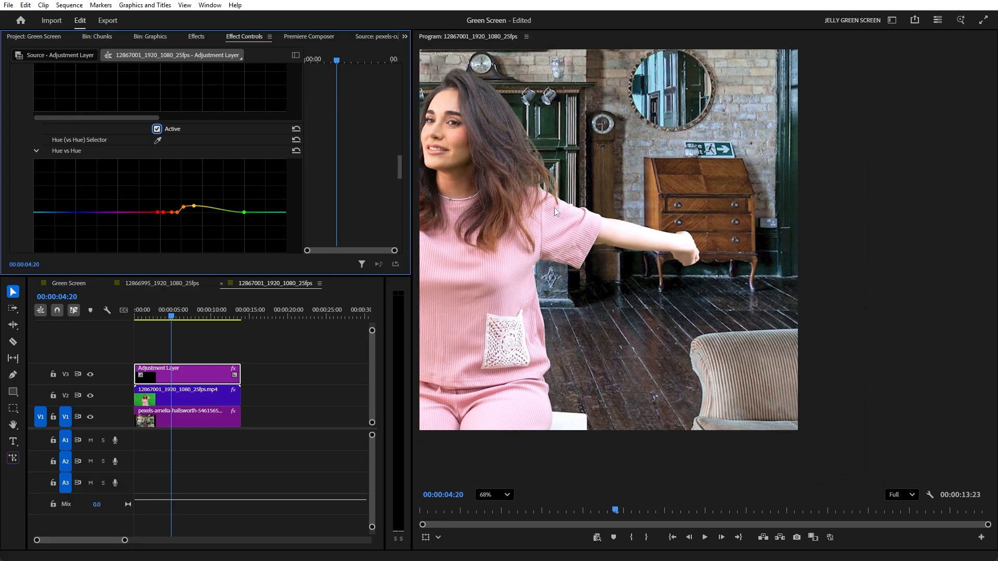
drag(541, 217, 666, 262)
drag(587, 211, 748, 227)
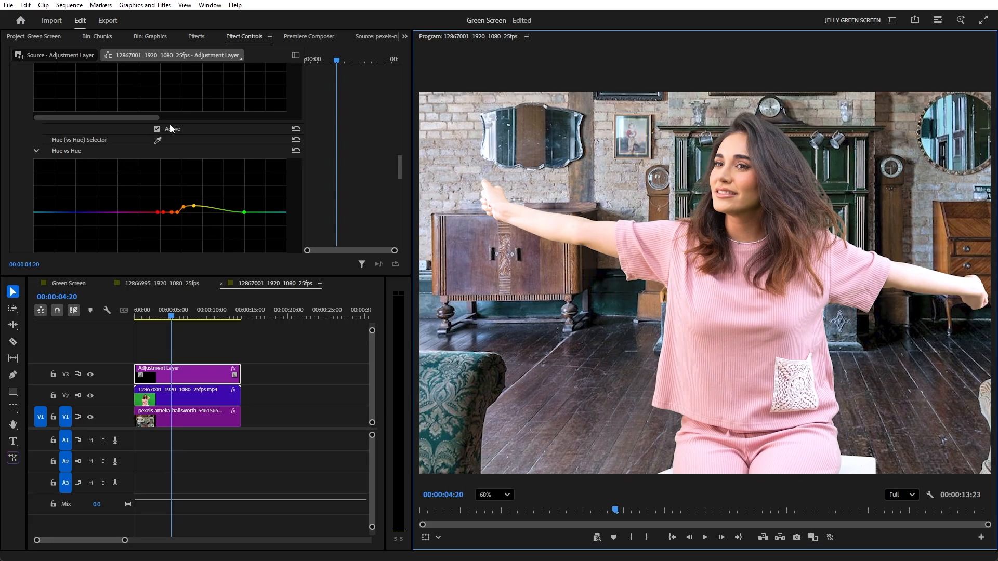
scroll(563, 193, up, 2)
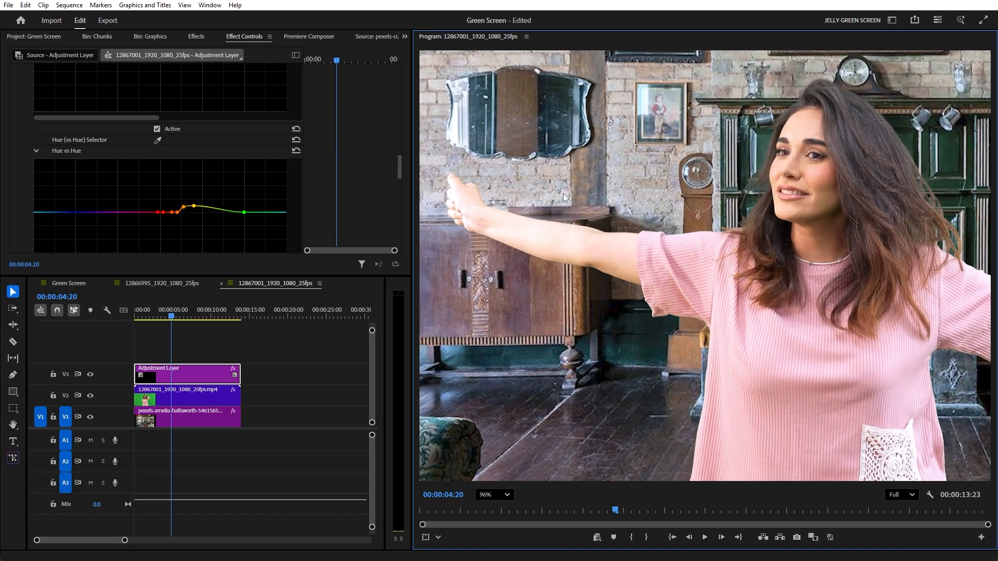
click(157, 129)
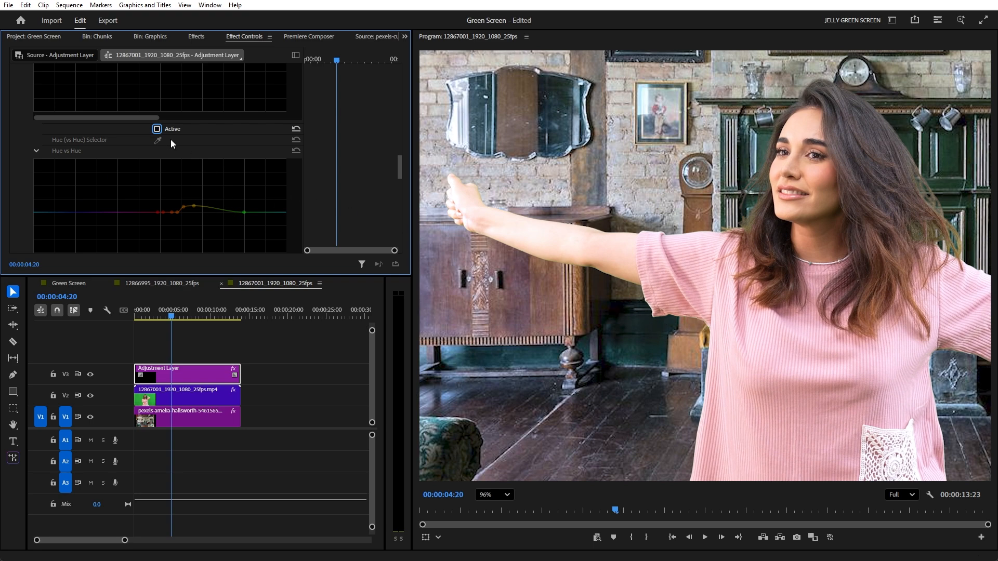
click(157, 129)
scroll(602, 279, down, 5)
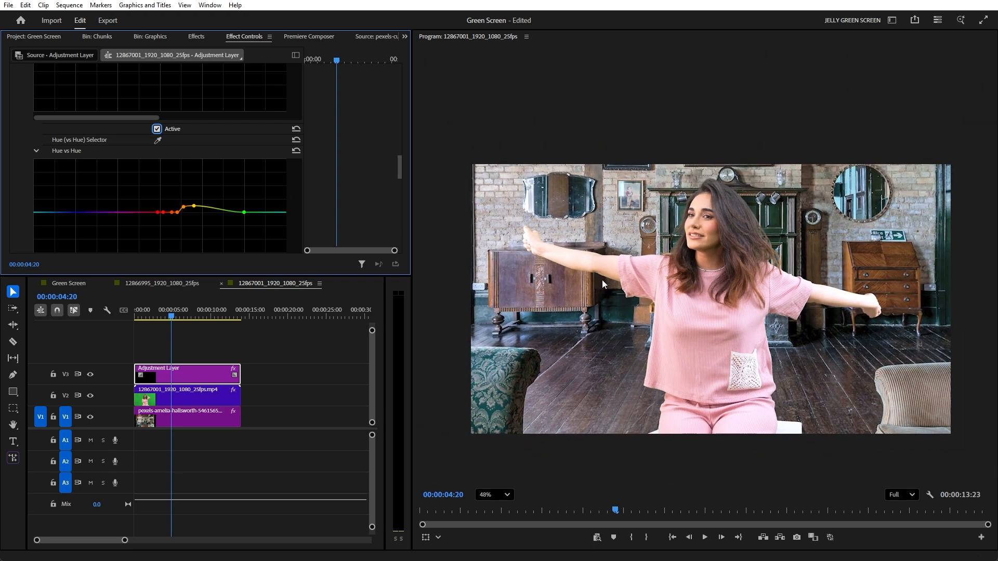
click(503, 495)
click(489, 346)
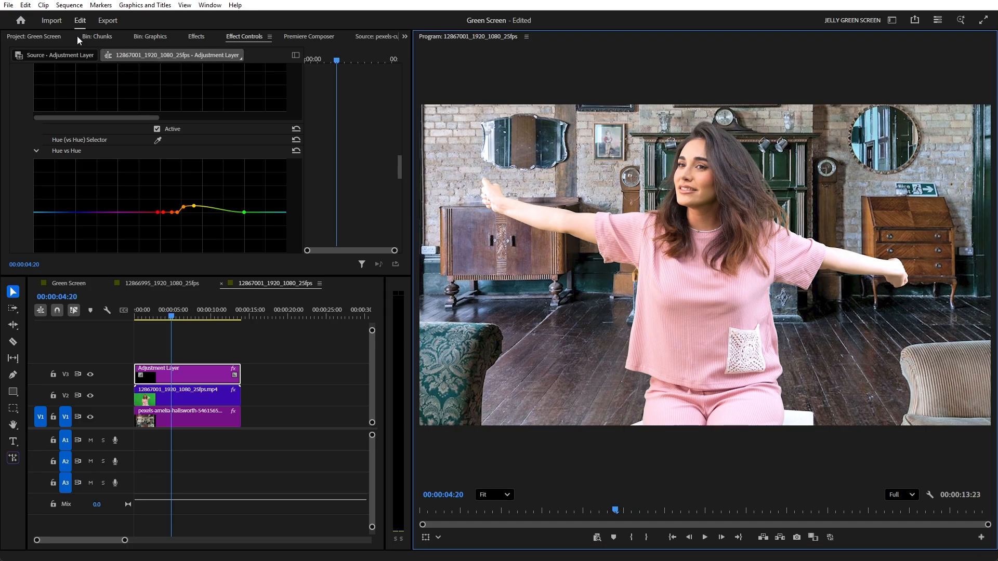
Step: Open the Chunks bin and display its clips as thumbnails in icon view
click(36, 36)
click(30, 110)
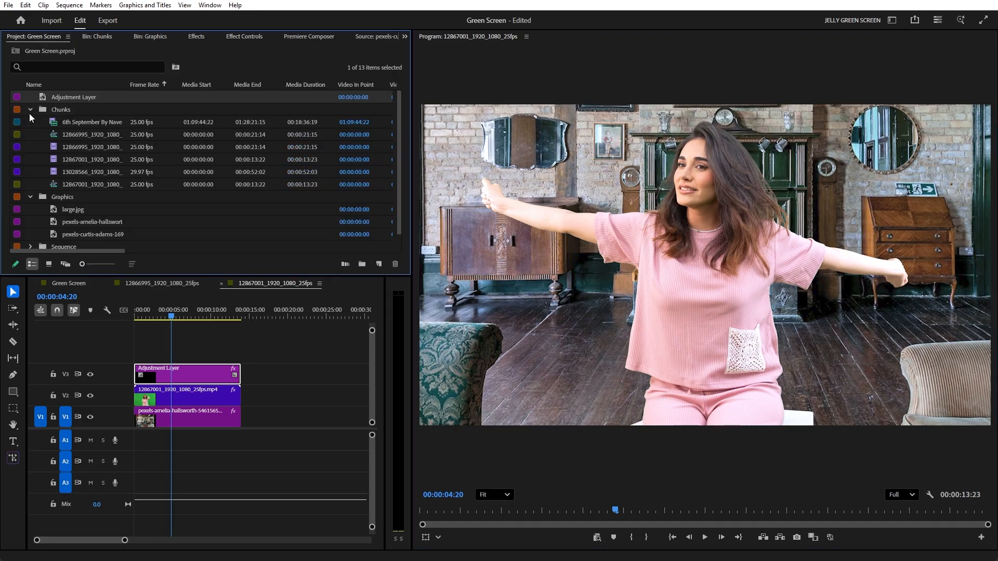
click(82, 172)
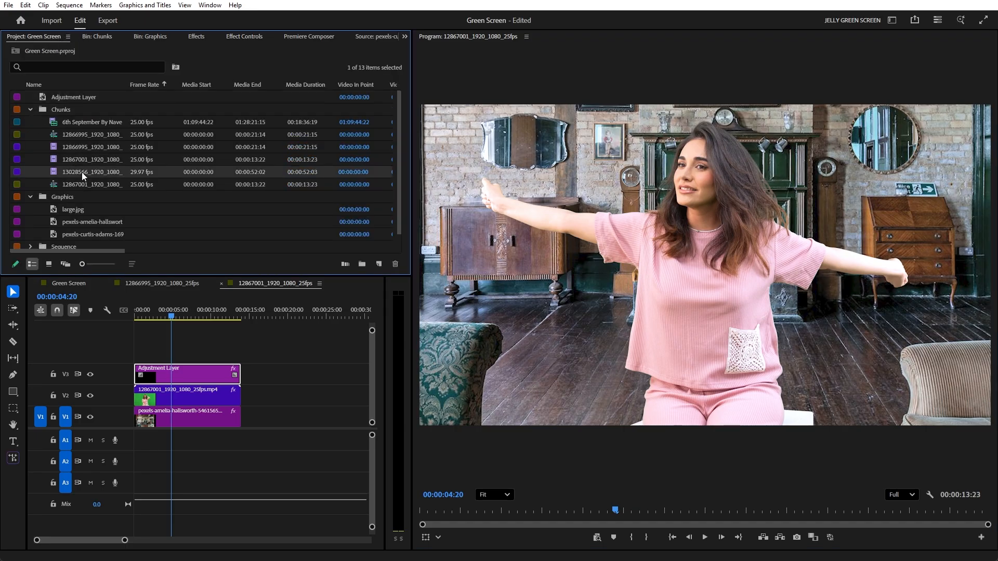
click(49, 265)
double_click(149, 114)
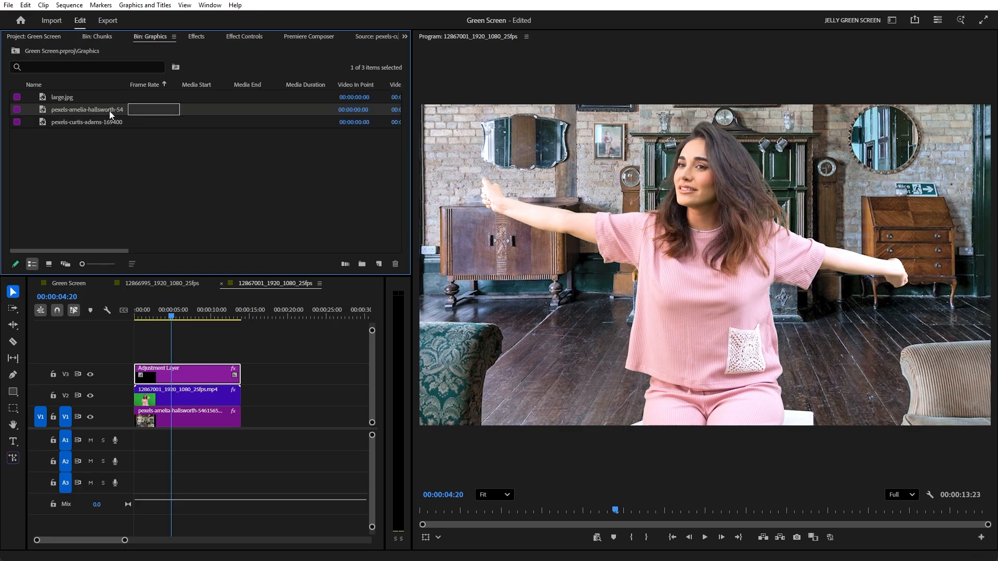
click(57, 36)
double_click(81, 125)
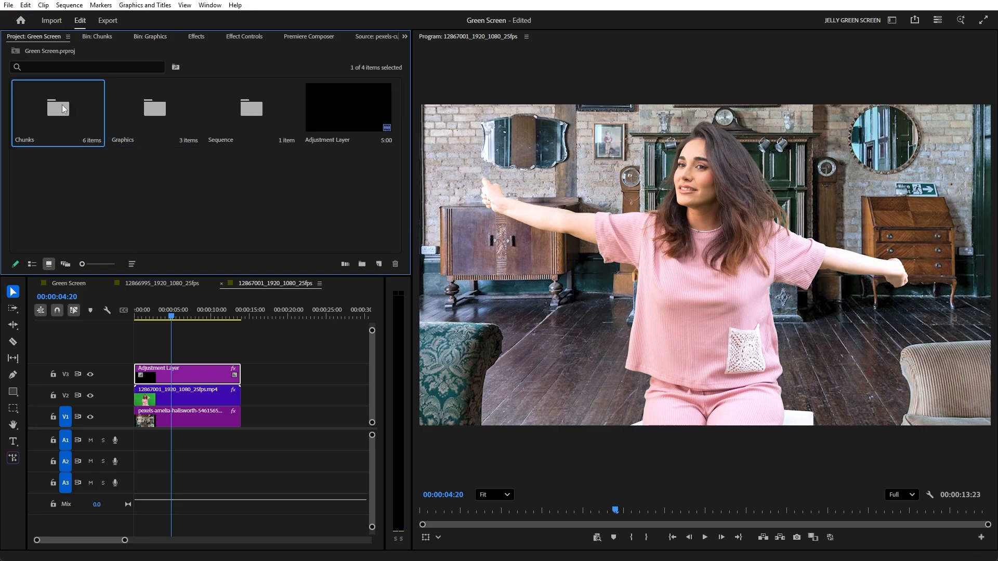
click(49, 263)
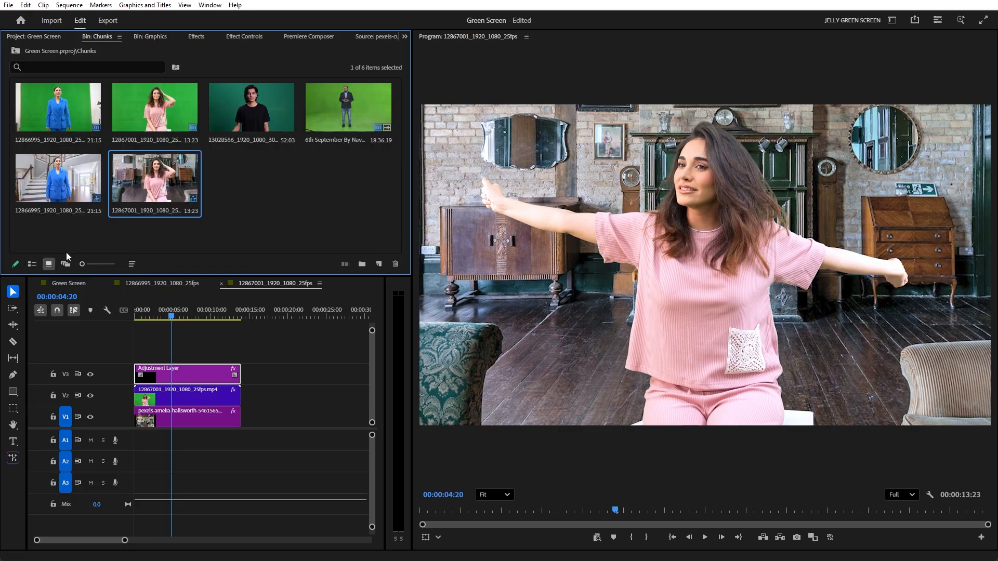
Step: Create a new sequence from the 13028566_1920_1080_30fps clip of the man in a black T-shirt and move the clip up to V2
click(254, 122)
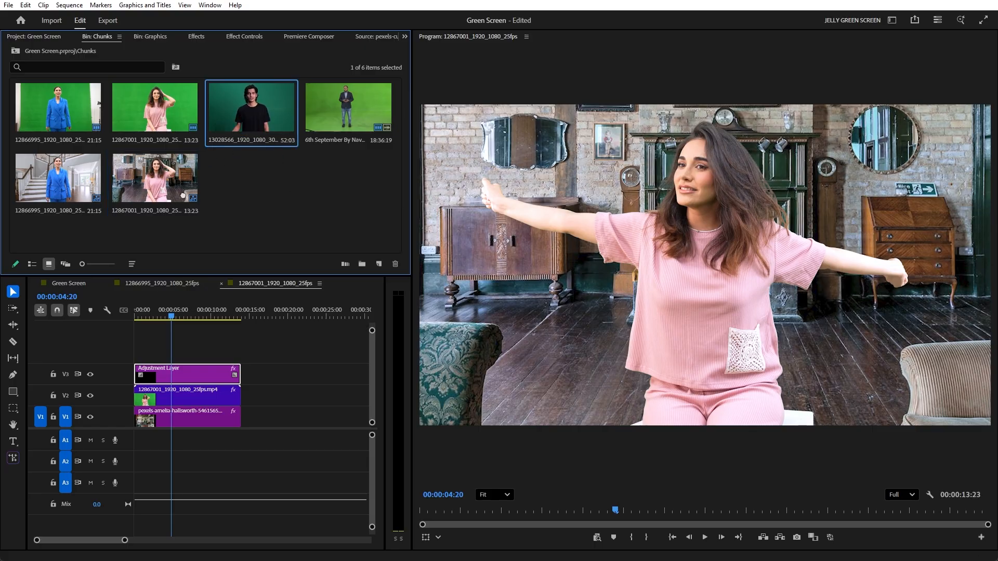
drag(183, 196, 381, 267)
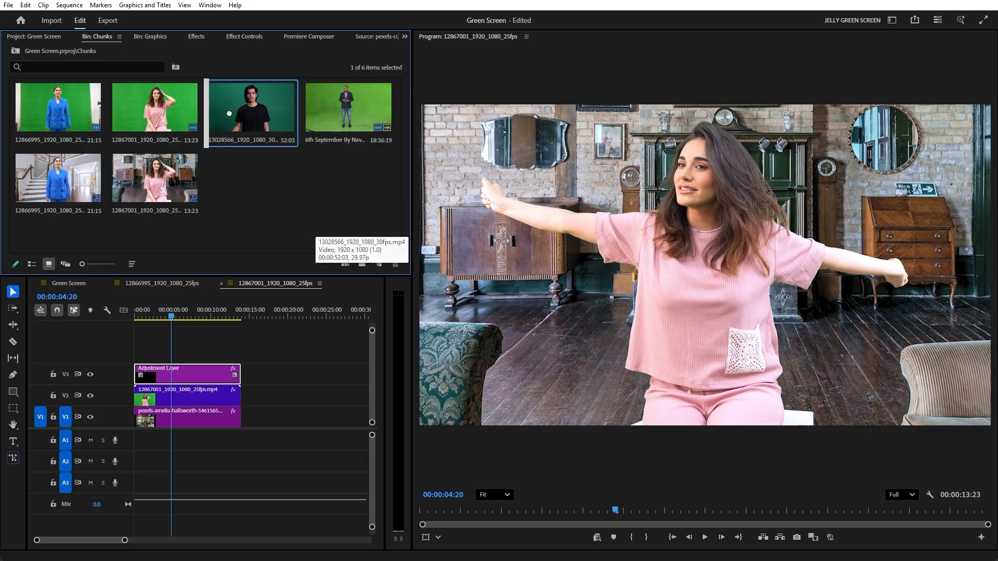
drag(379, 264, 379, 265)
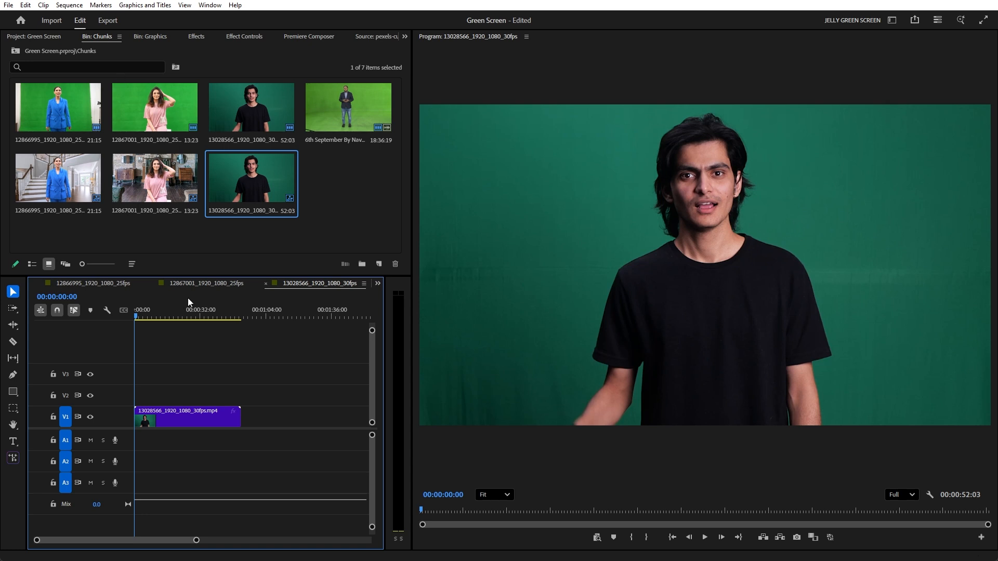
drag(177, 410, 176, 389)
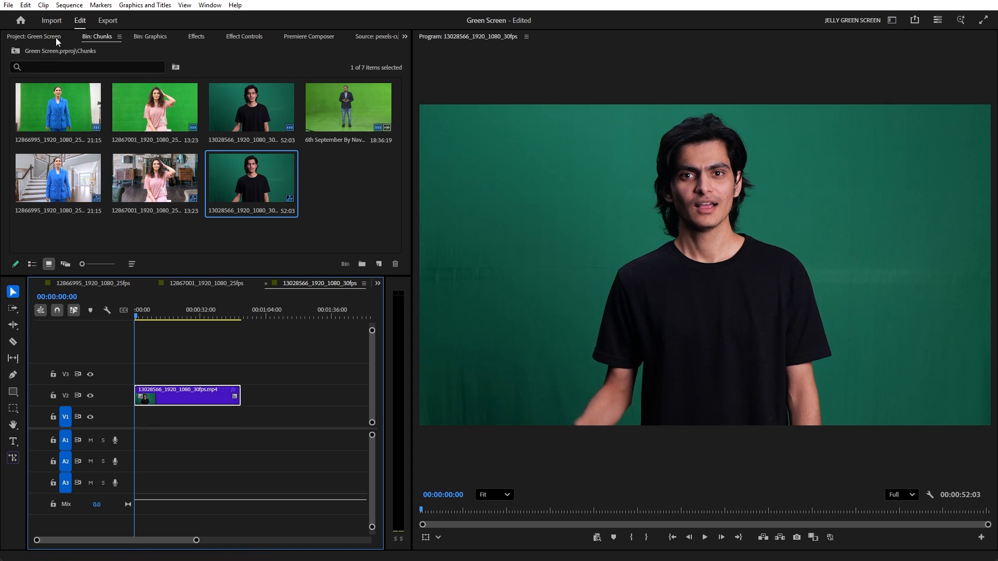
Step: Place the pexels-amelia-hallsworth room image from the Graphics bin on V1 beneath the clip, covering the clip's full length
click(155, 36)
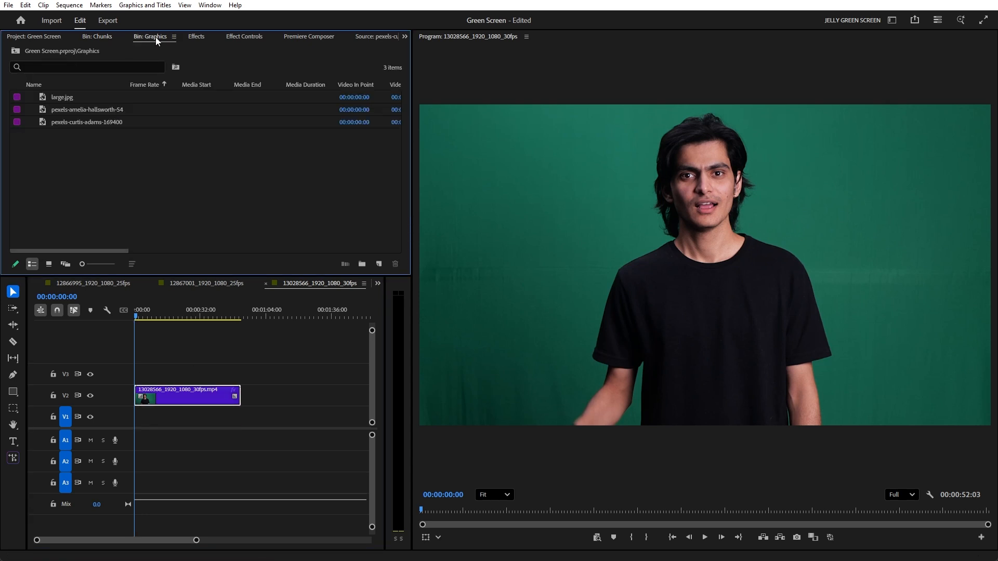
click(50, 264)
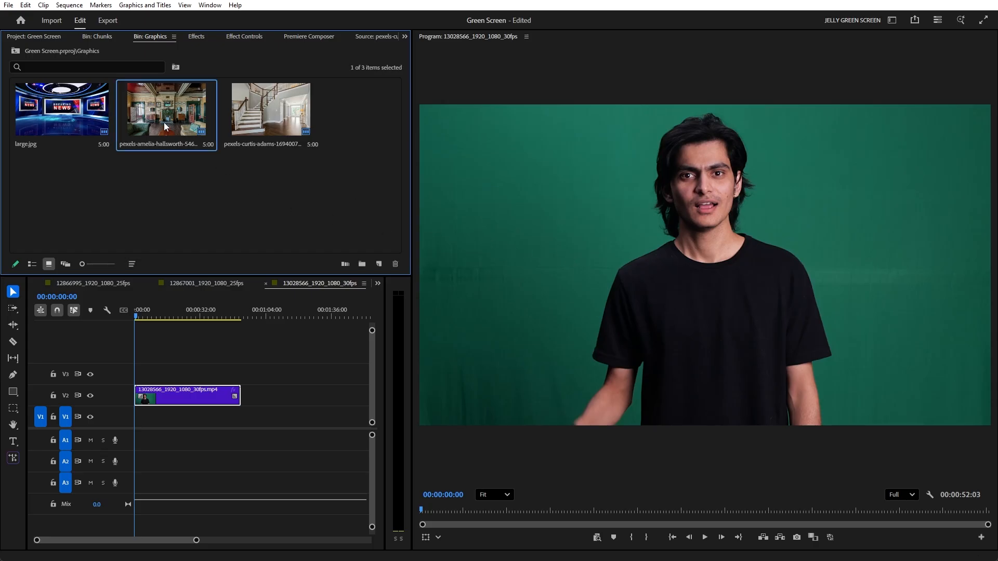
drag(163, 123, 240, 416)
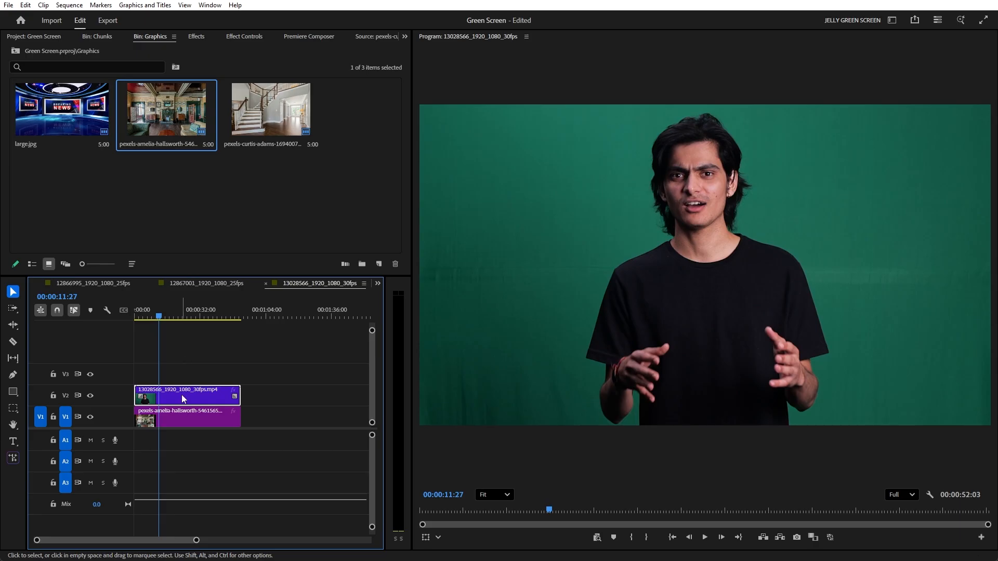
Step: Find the Ultra Key effect, apply it to the green screen clip on V2, and show the clip's effect settings
click(195, 37)
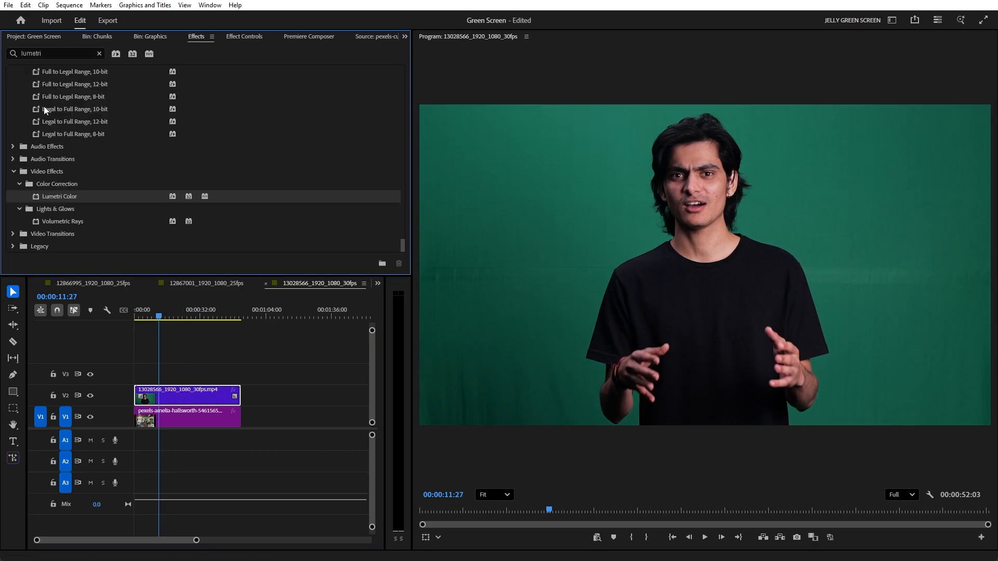
click(8, 57)
text(ultr)
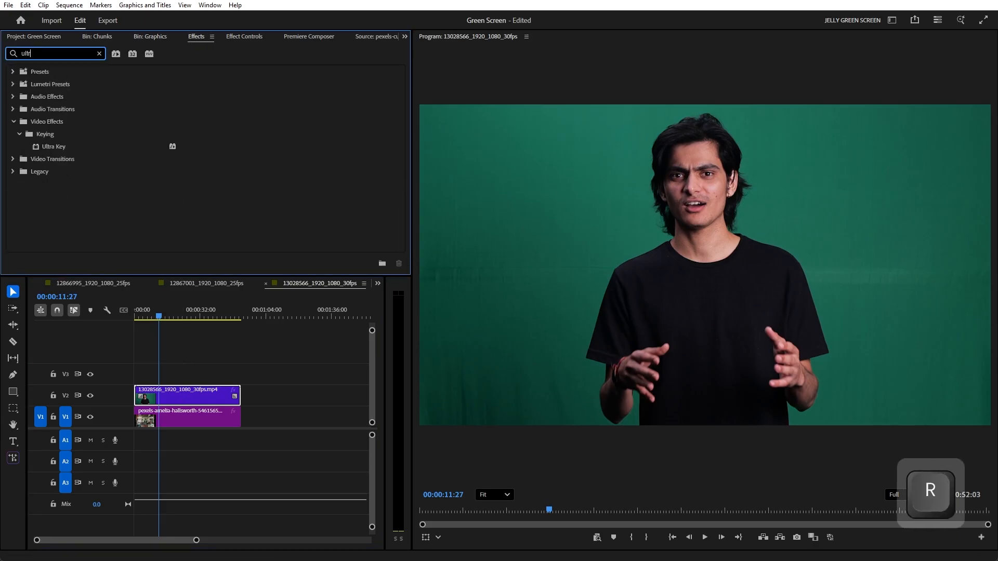
drag(52, 147, 186, 401)
click(244, 36)
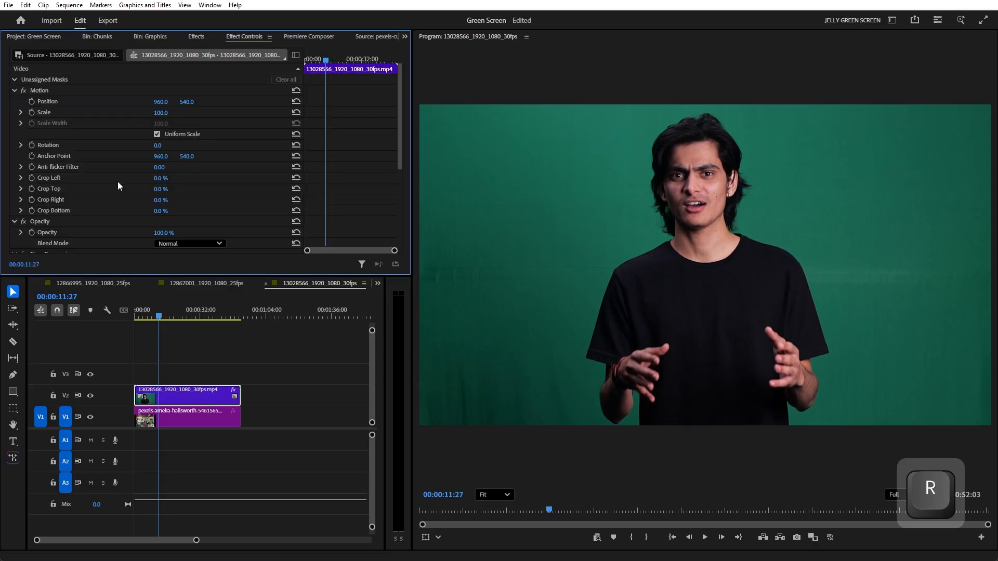
Step: Try sampling the Ultra Key colour from the green beside the man's arms, and undo it
scroll(117, 190, down, 8)
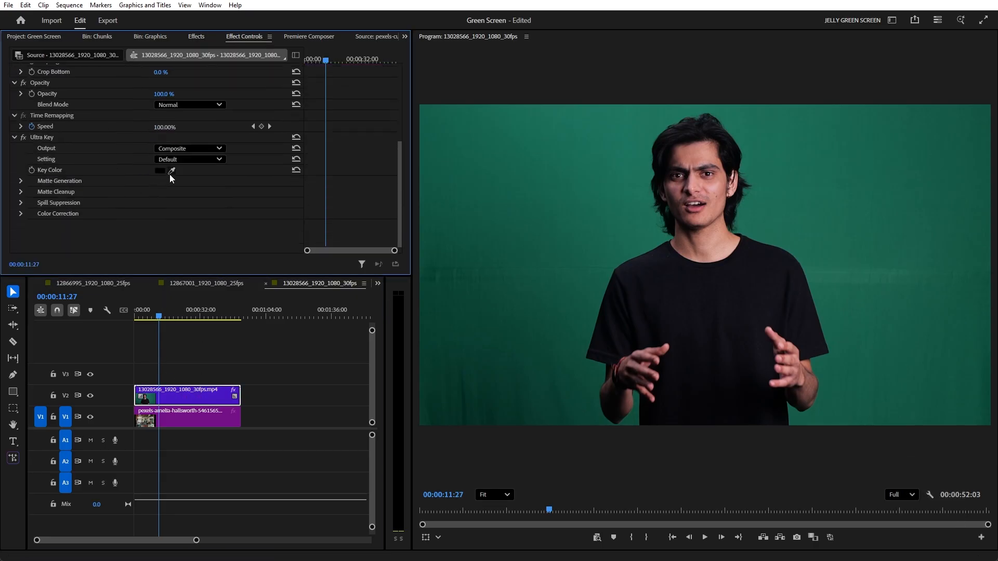
click(172, 171)
click(821, 362)
click(603, 372)
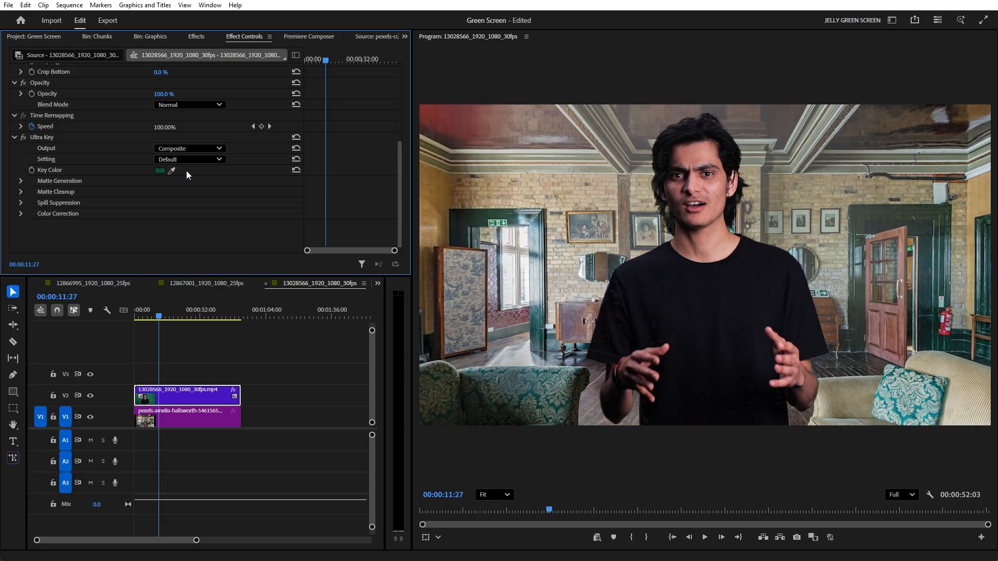
key(ctrl+z)
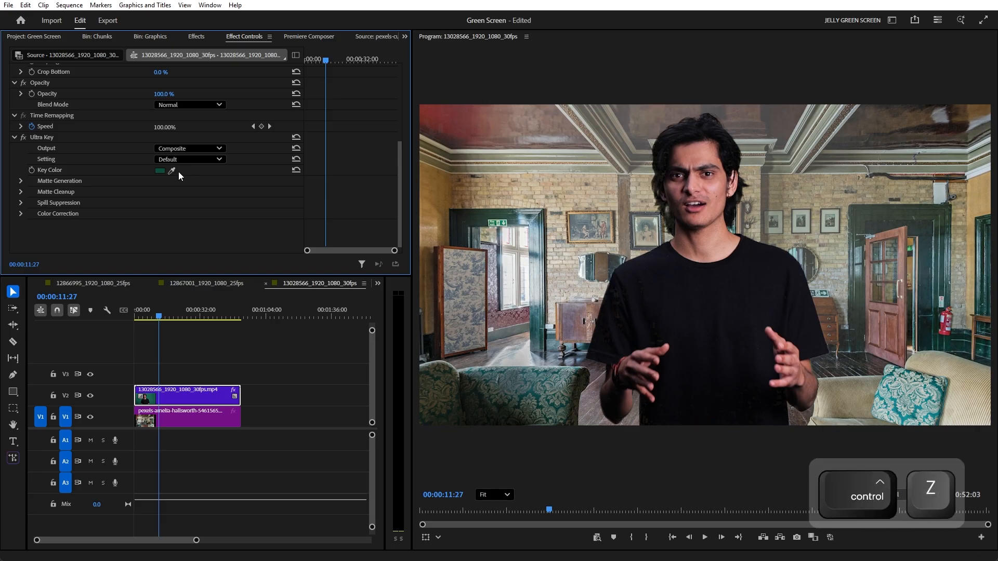
key(ctrl+z)
Step: Try sampling the Ultra Key colour from the lighter green just above the man's shoulder, and undo it
click(171, 171)
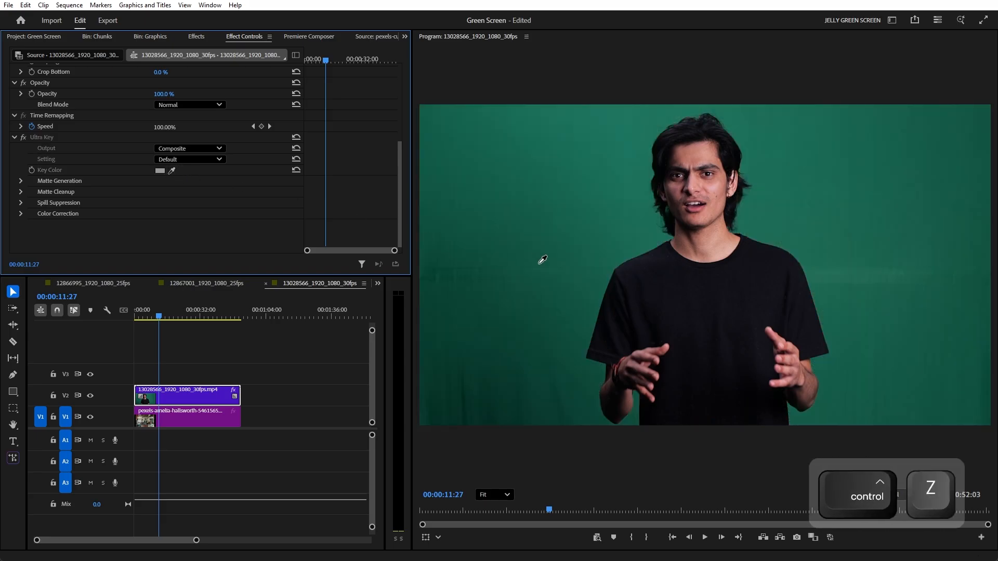
click(646, 238)
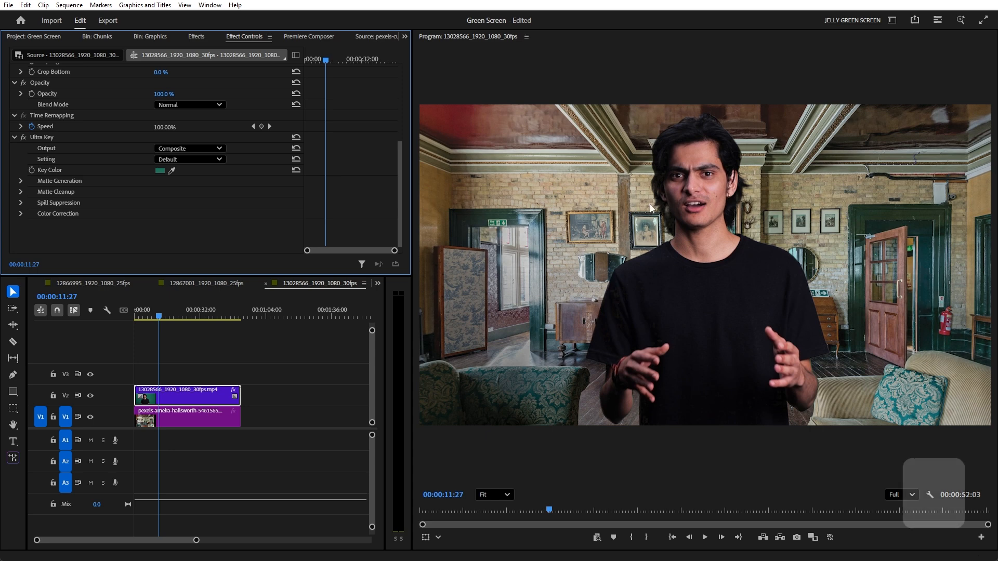
key(ctrl+z)
key(ctrl+z)
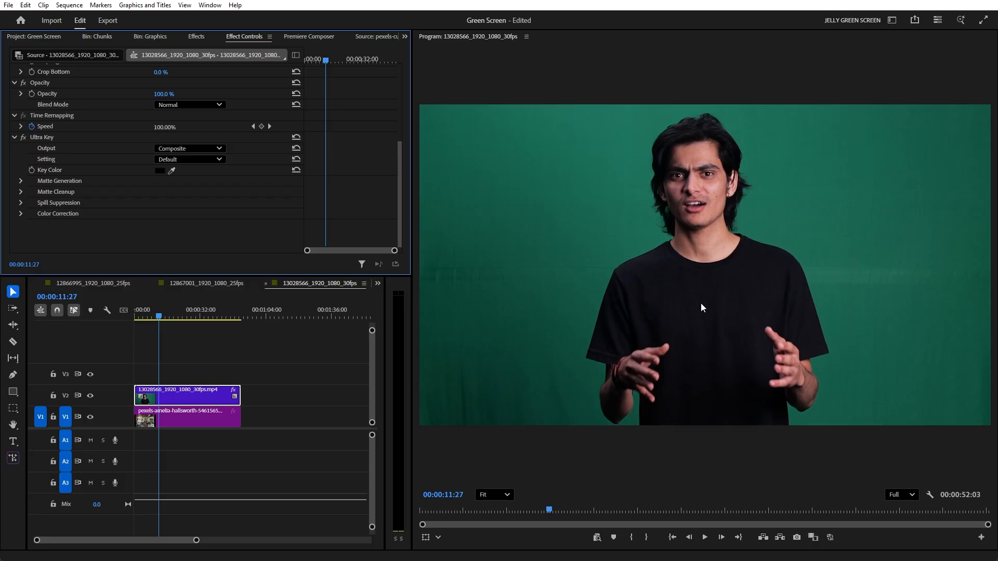
Step: Set the Ultra Key colour from the green backdrop near the man's elbow and switch the effect's Output to Alpha Channel
drag(174, 171, 838, 395)
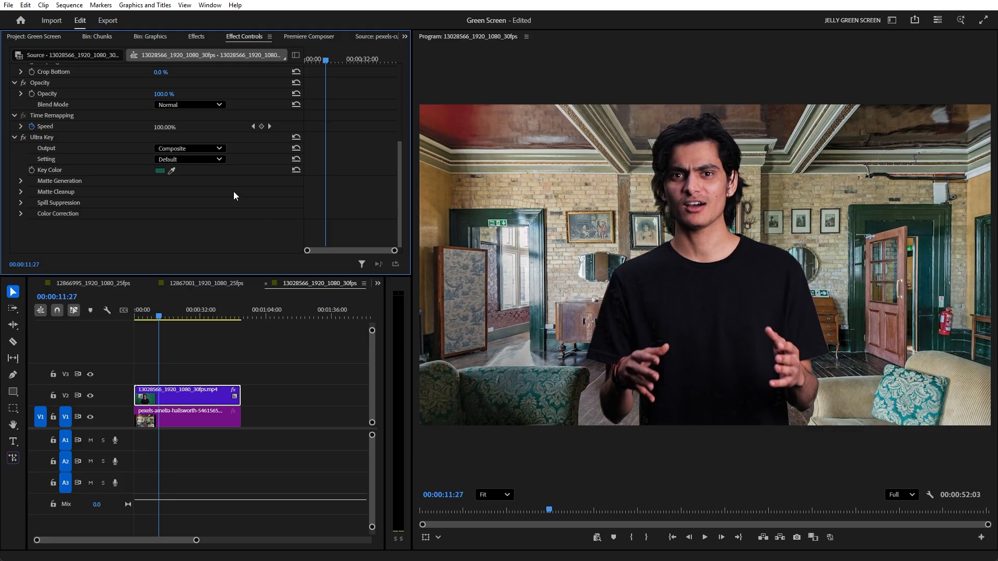
key(ctrl+z)
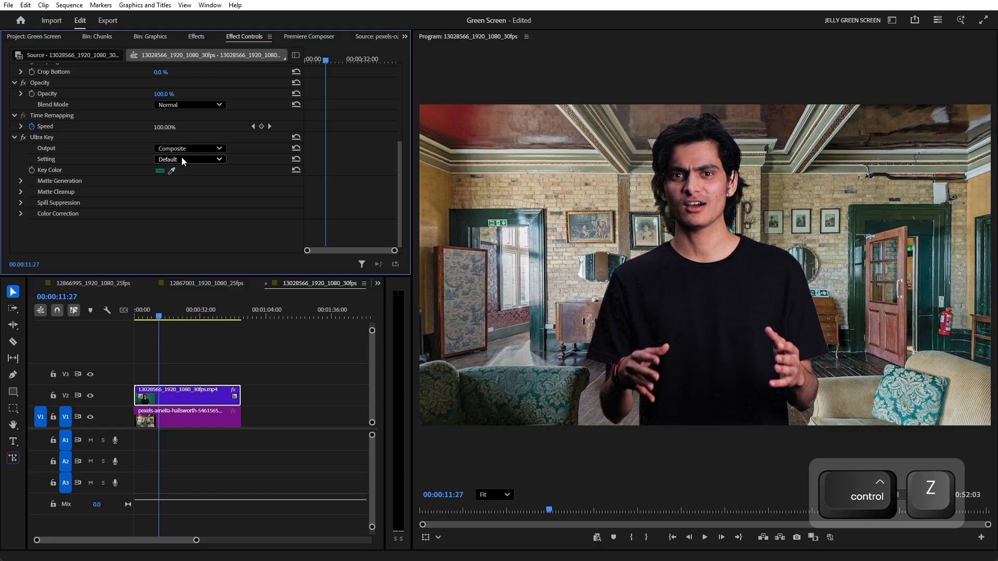
click(186, 150)
click(185, 174)
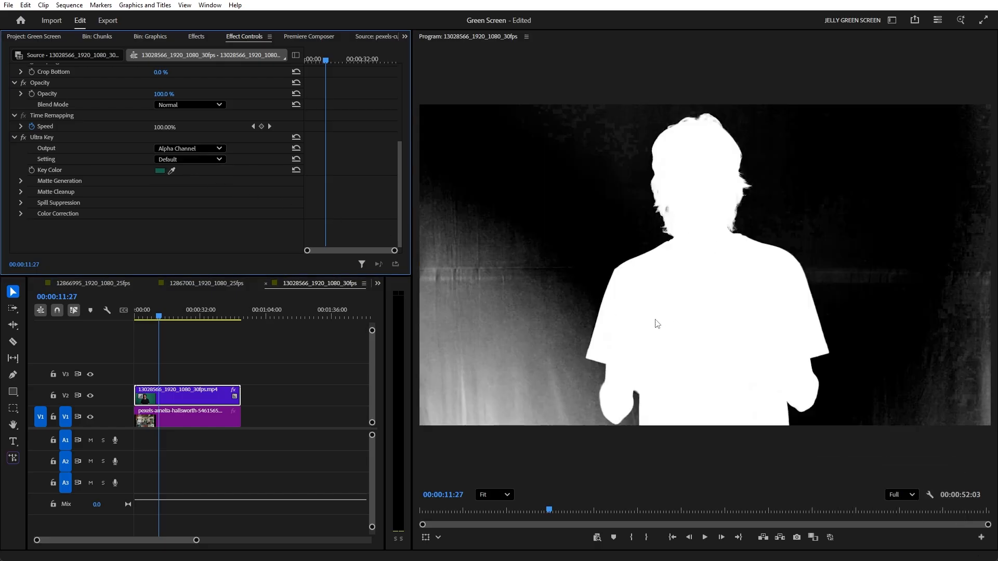
Step: Change the Ultra Key Setting to Aggressive and return the Output to Composite
click(192, 159)
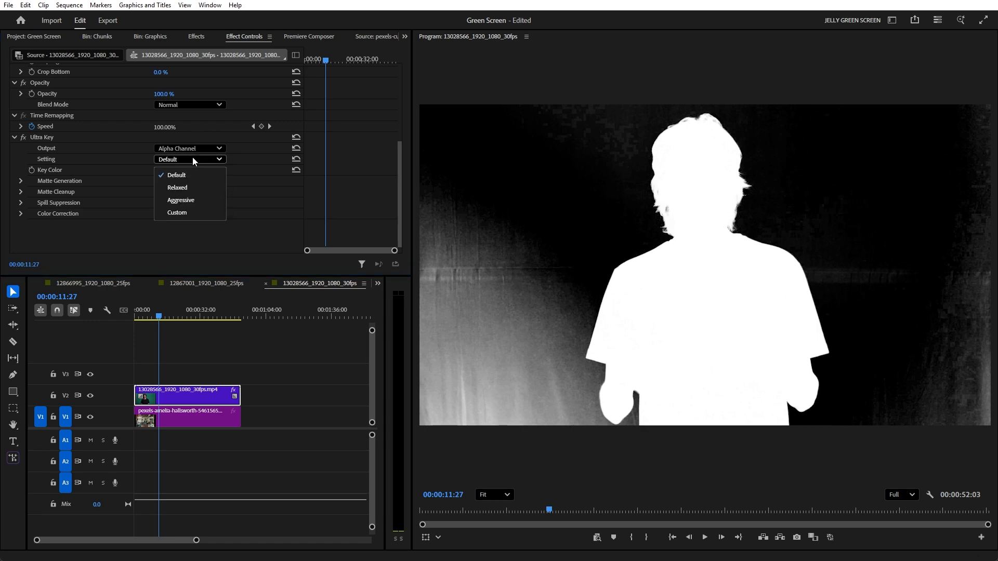
click(181, 201)
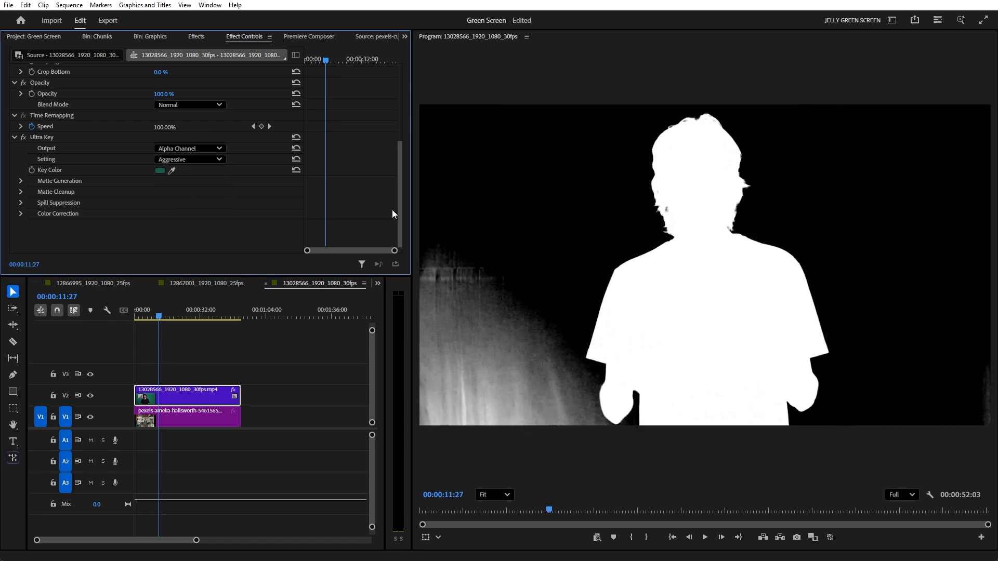
click(210, 147)
click(209, 162)
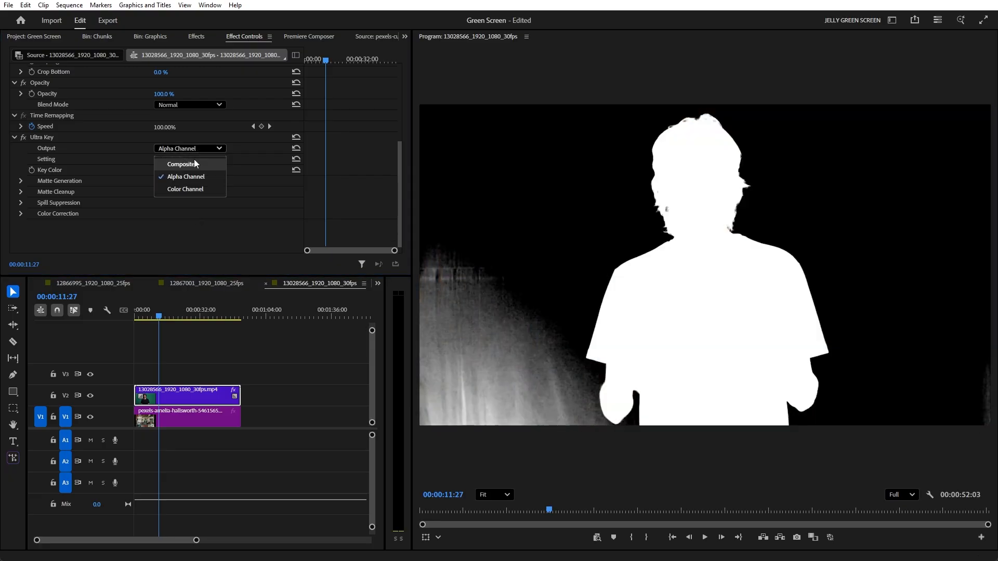
click(195, 162)
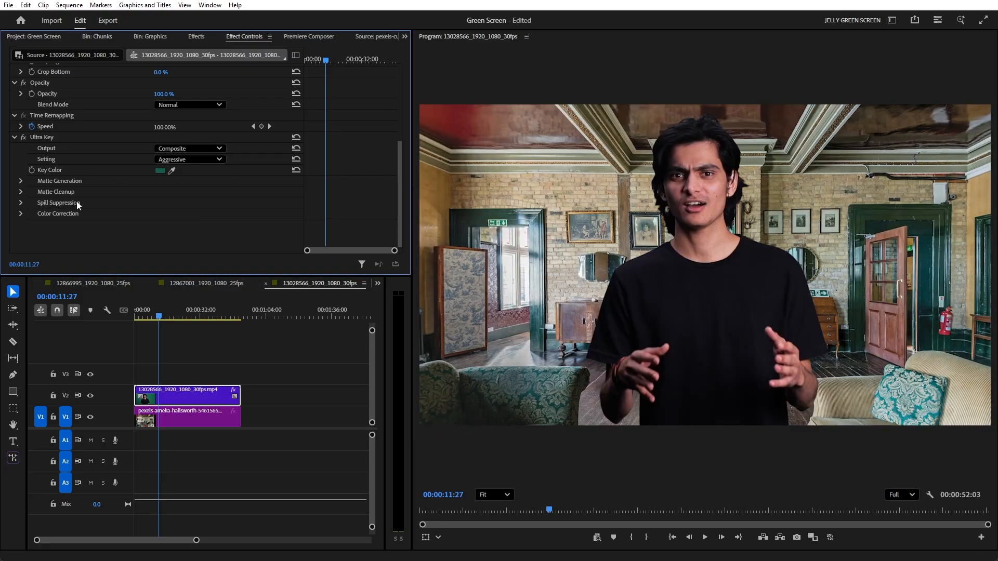
Step: Set the Ultra Key Matte Cleanup Contrast to 57
click(20, 192)
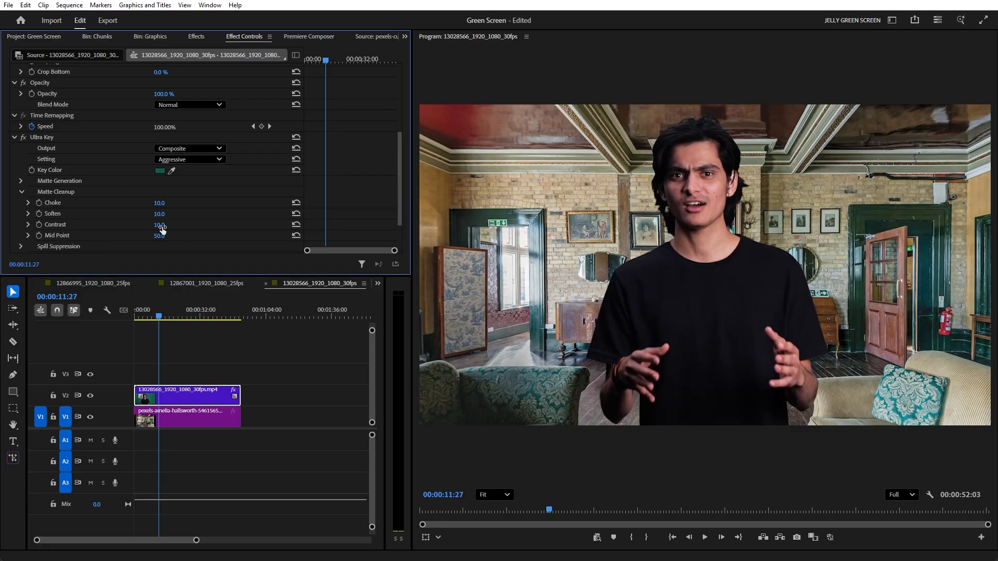
drag(161, 227, 189, 225)
scroll(142, 187, up, 2)
scroll(117, 192, up, 6)
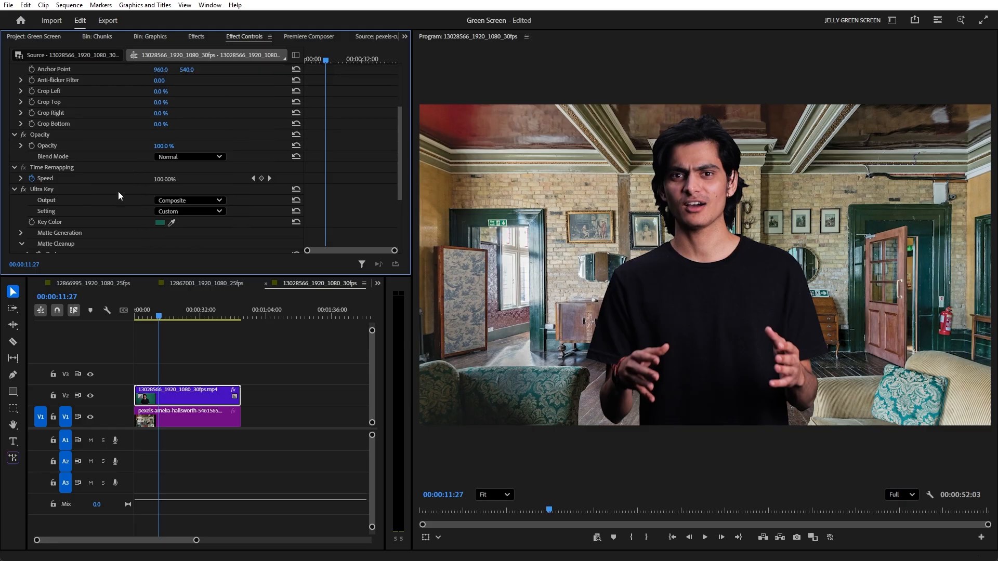
Step: Set the Ultra Key Matte Generation values to Shadow 83, Pedestal 100, Transparency 43 and Highlight 30
scroll(118, 191, down, 5)
scroll(117, 191, down, 4)
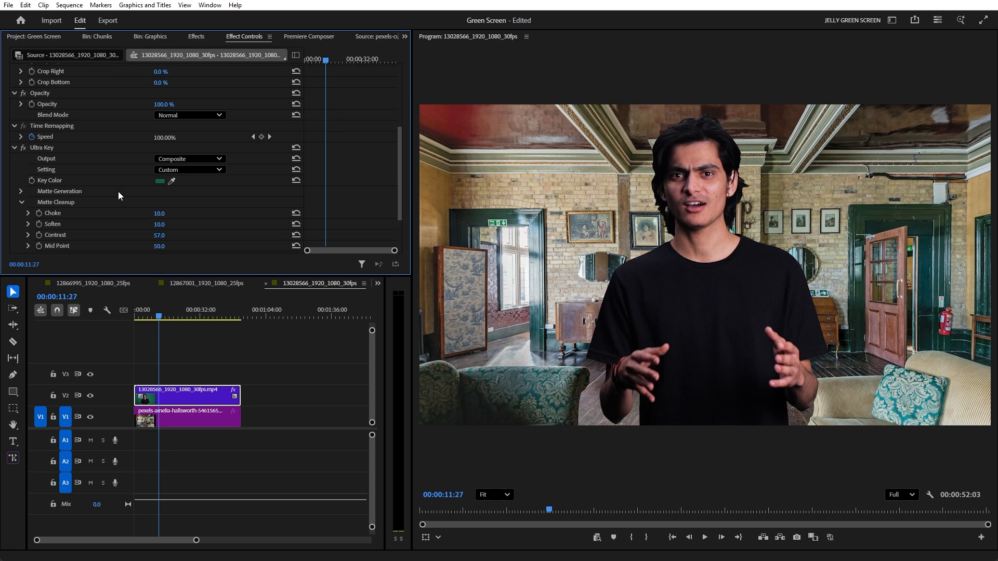
click(19, 161)
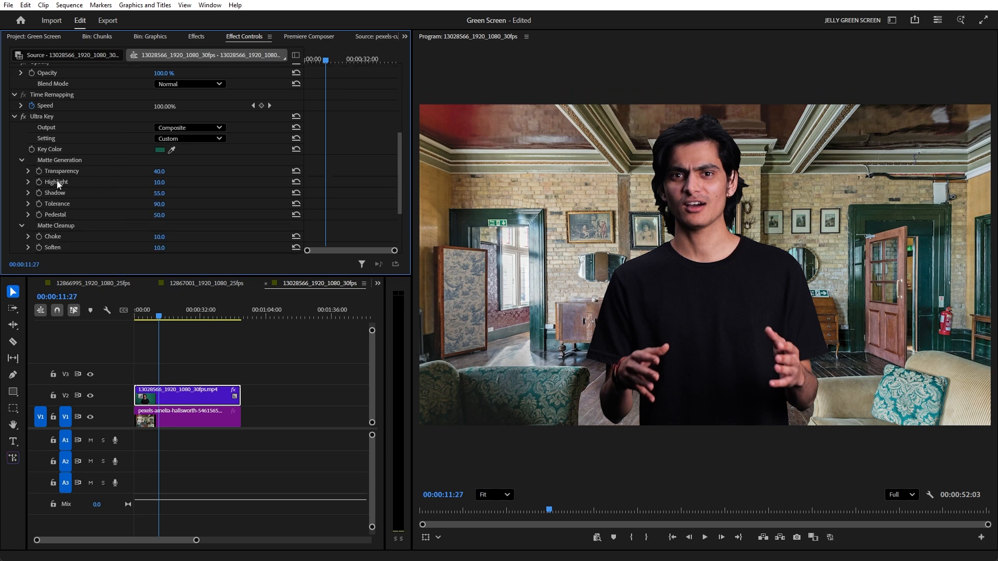
drag(159, 194, 186, 192)
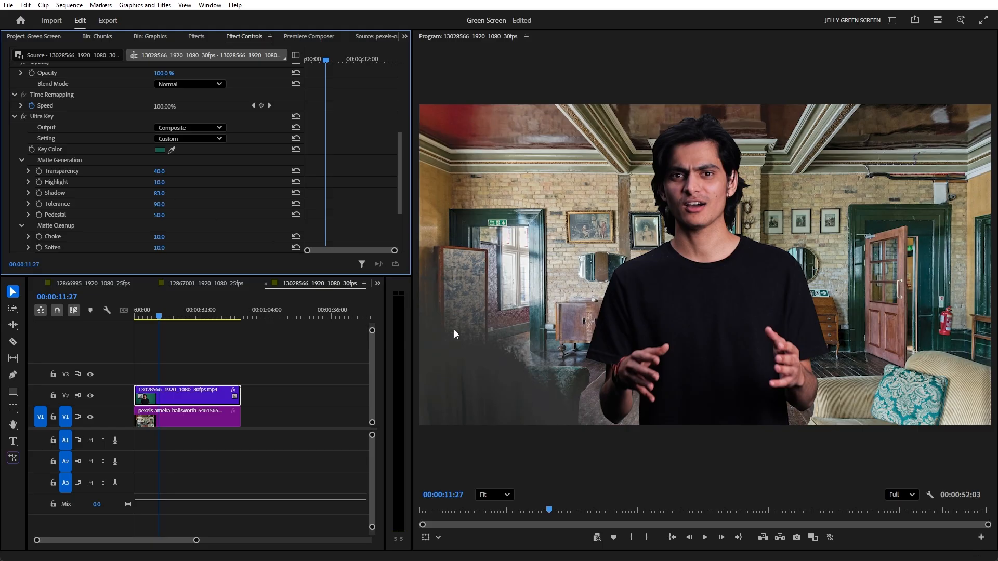
scroll(201, 198, down, 5)
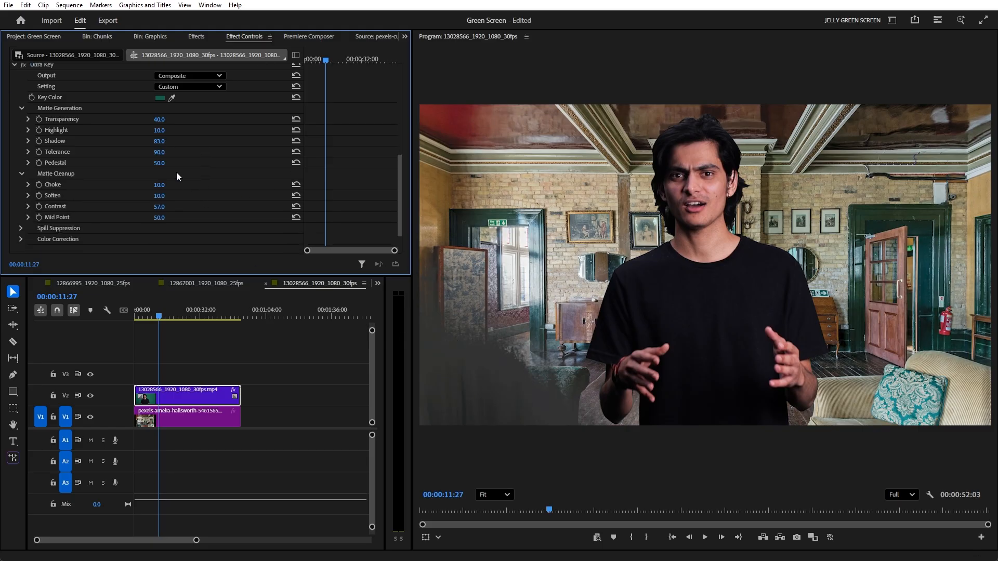
drag(156, 167, 197, 166)
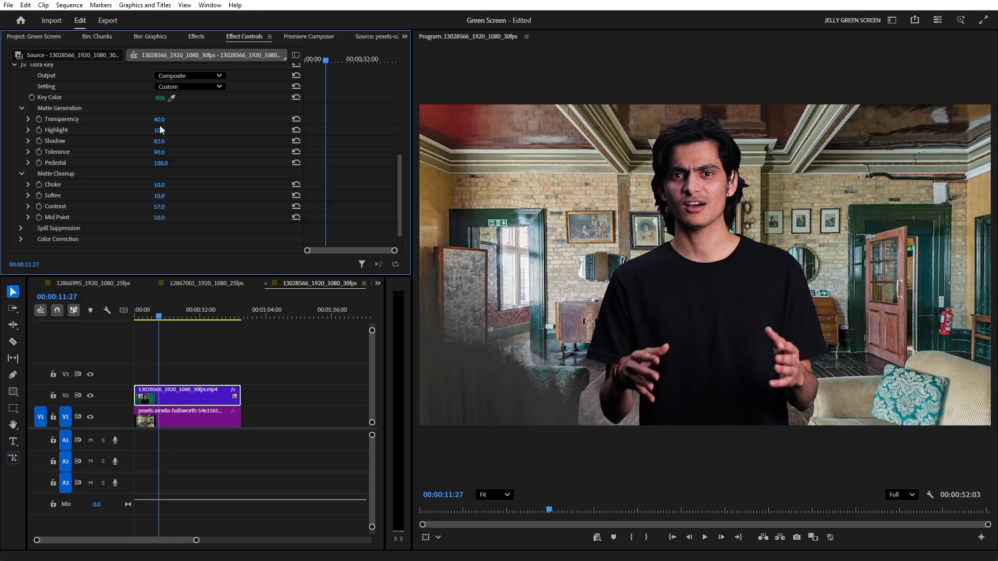
drag(161, 122, 159, 119)
drag(160, 130, 165, 129)
Step: In the Ultra Key Matte Cleanup, set Mid Point to 100 and Contrast to 66
scroll(180, 179, down, 1)
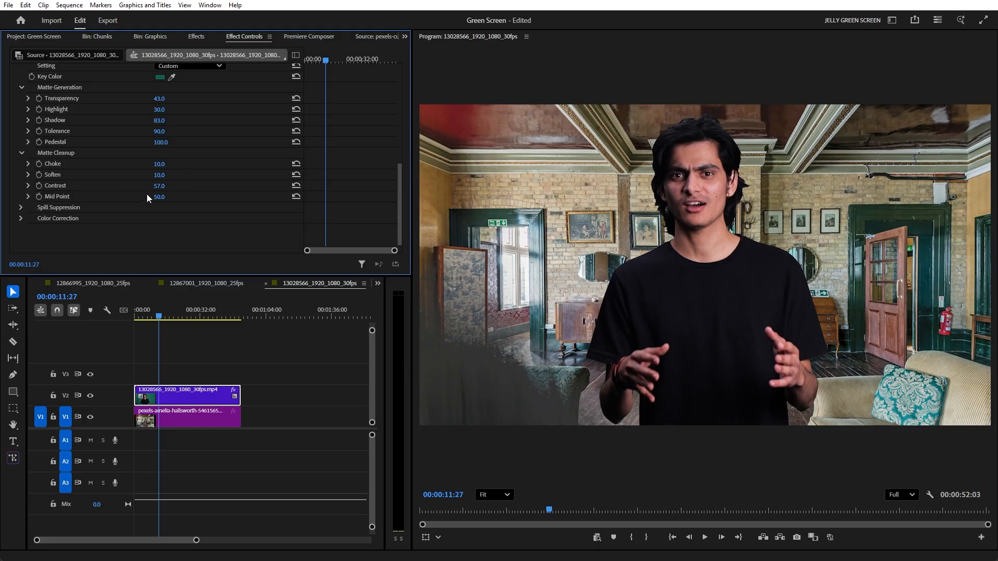
mouse_move(160, 197)
mouse_down()
mouse_move(186, 198)
mouse_move(165, 186)
mouse_up()
scroll(169, 172, up, 2)
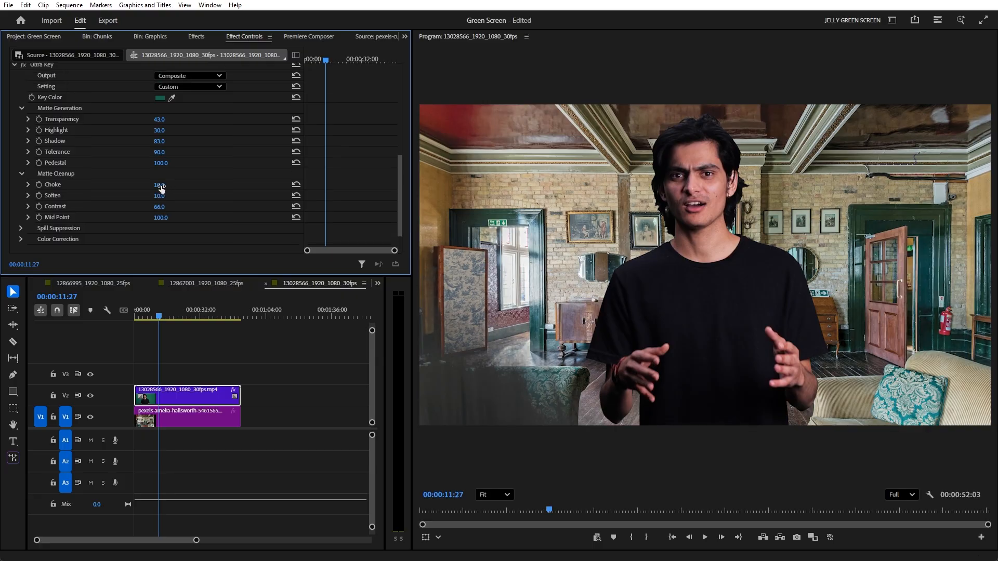
click(162, 185)
click(205, 156)
scroll(165, 134, up, 1)
click(186, 107)
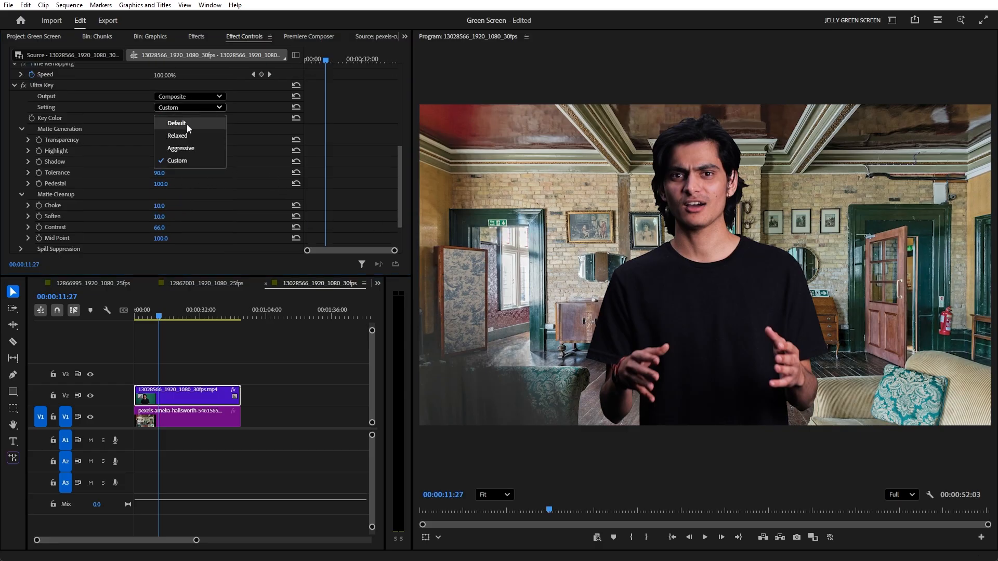
click(246, 147)
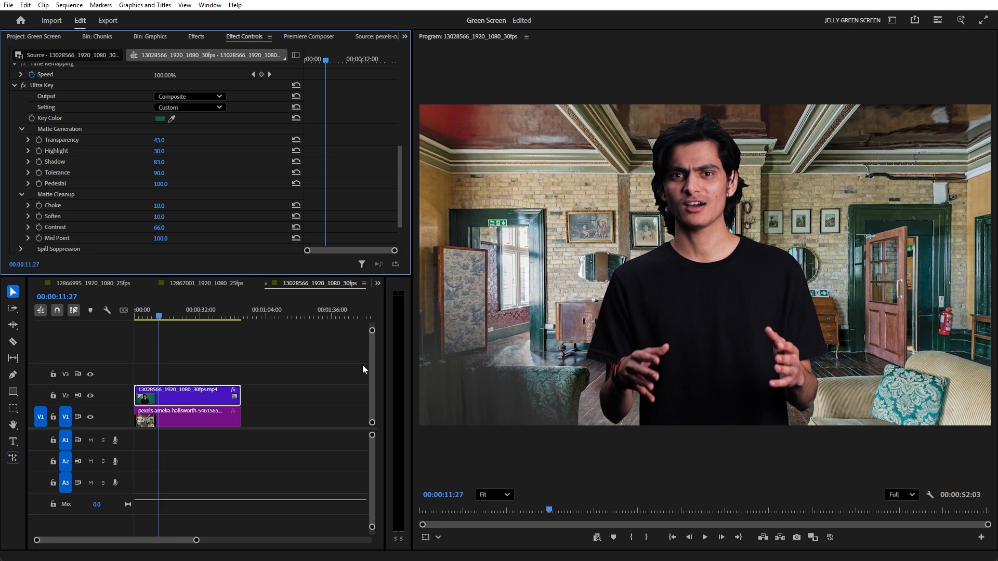
click(198, 395)
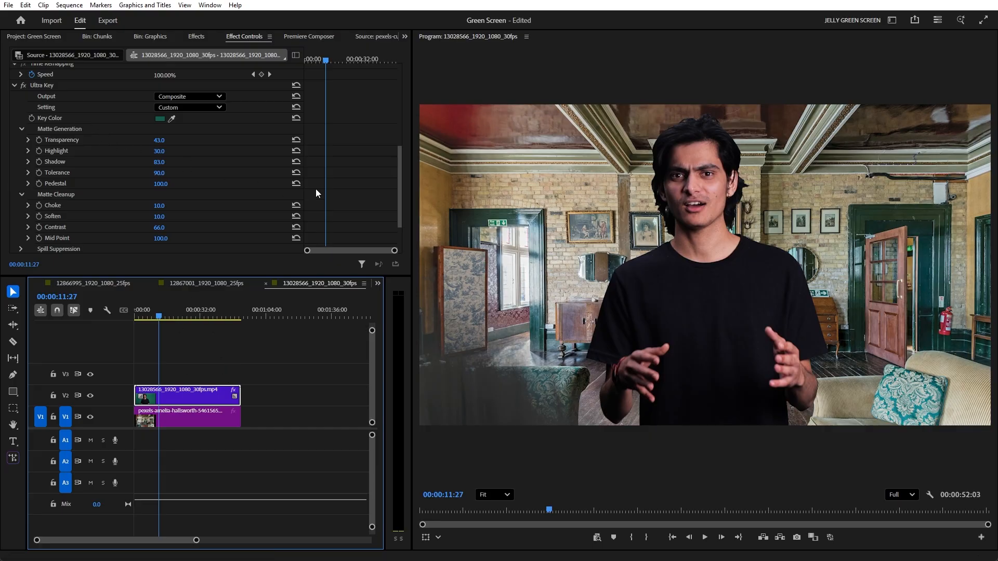
Step: Find the Lumetri Color effect and apply it to the keyed 13028566_1920_1080_30fps clip on V2
click(14, 86)
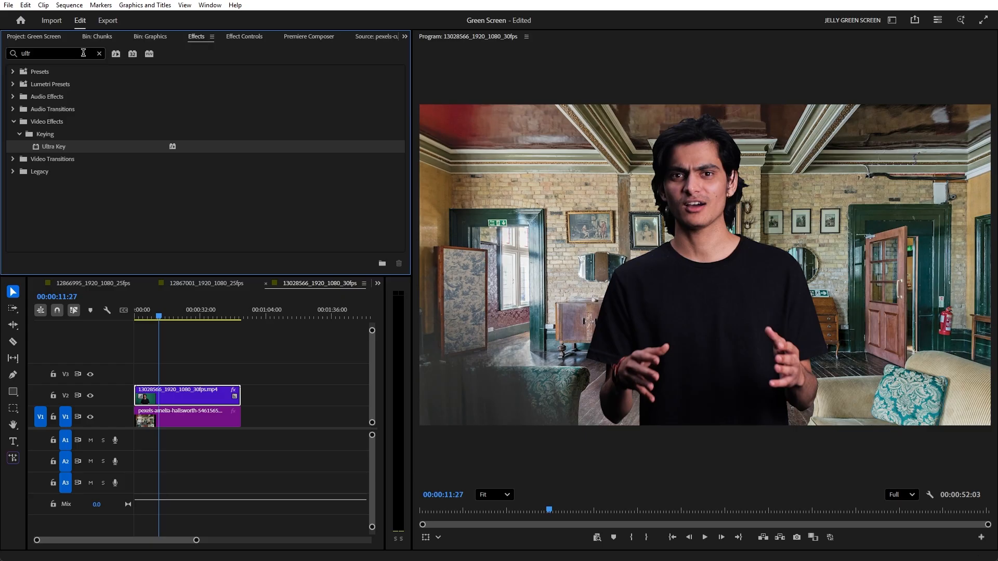
click(26, 54)
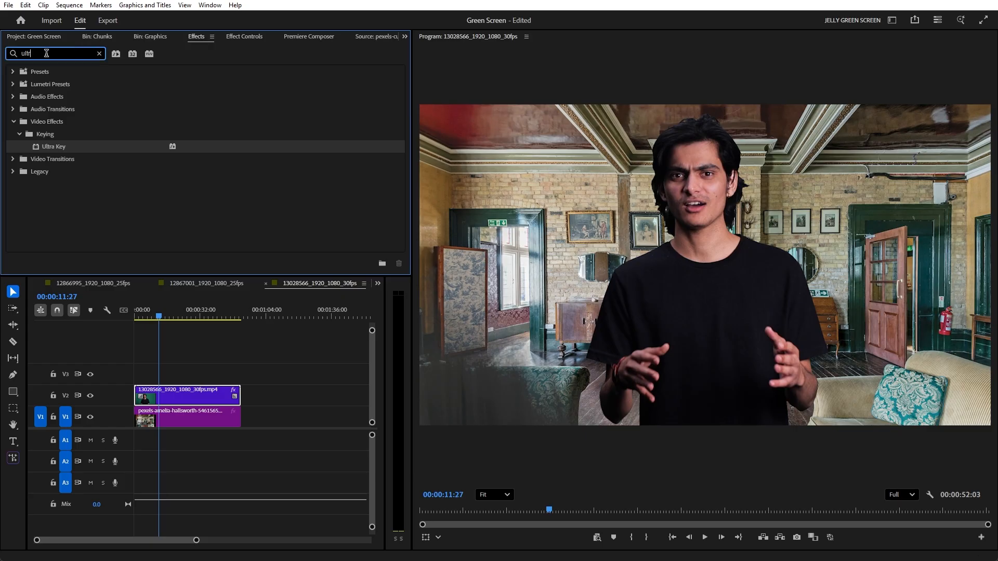
click(201, 350)
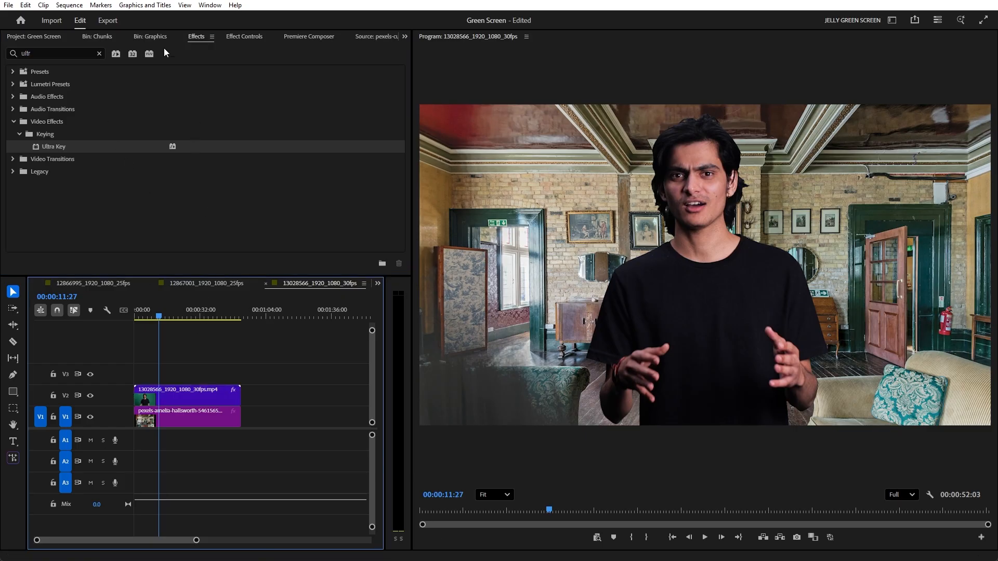
click(210, 394)
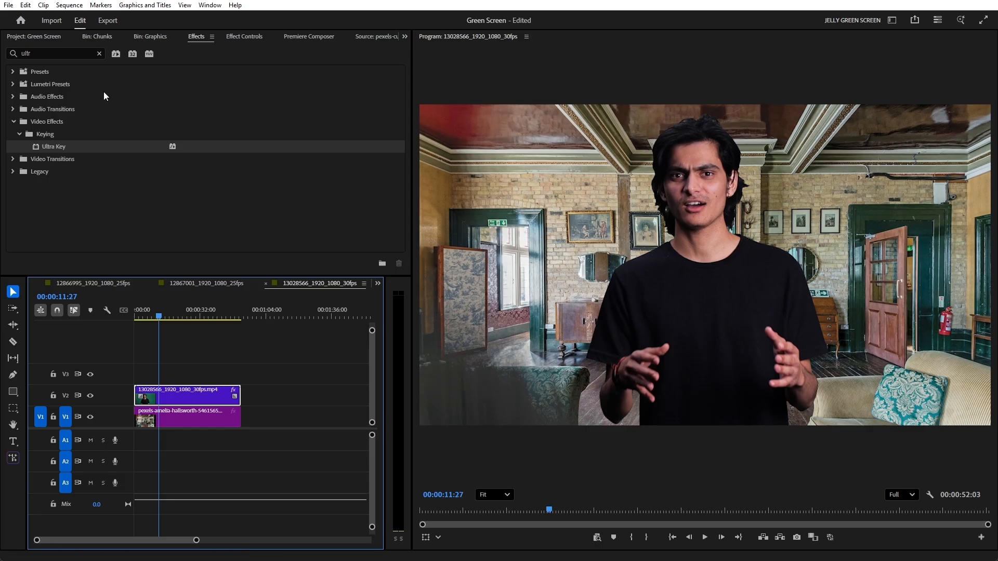
drag(76, 53, 1, 52)
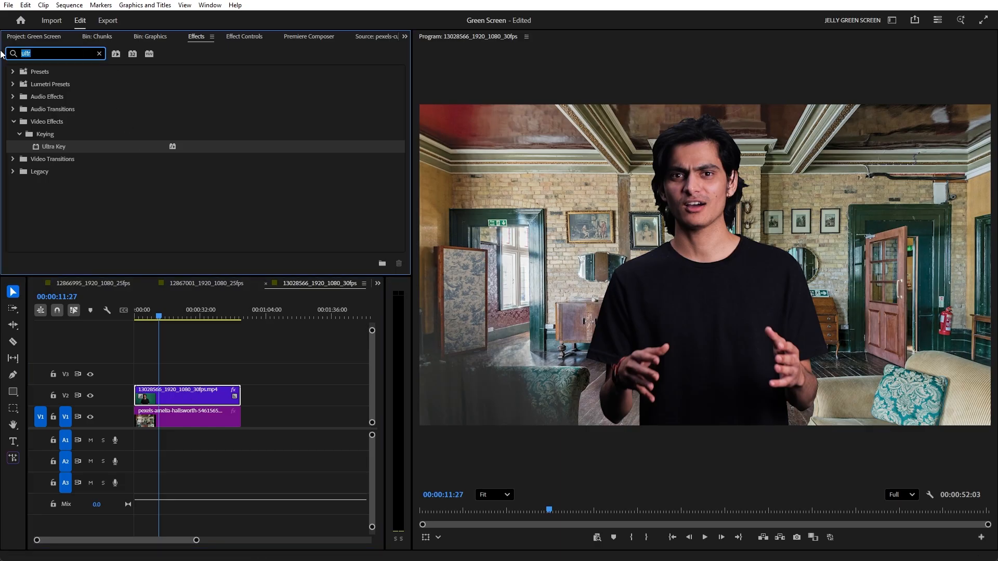
text(lumetri)
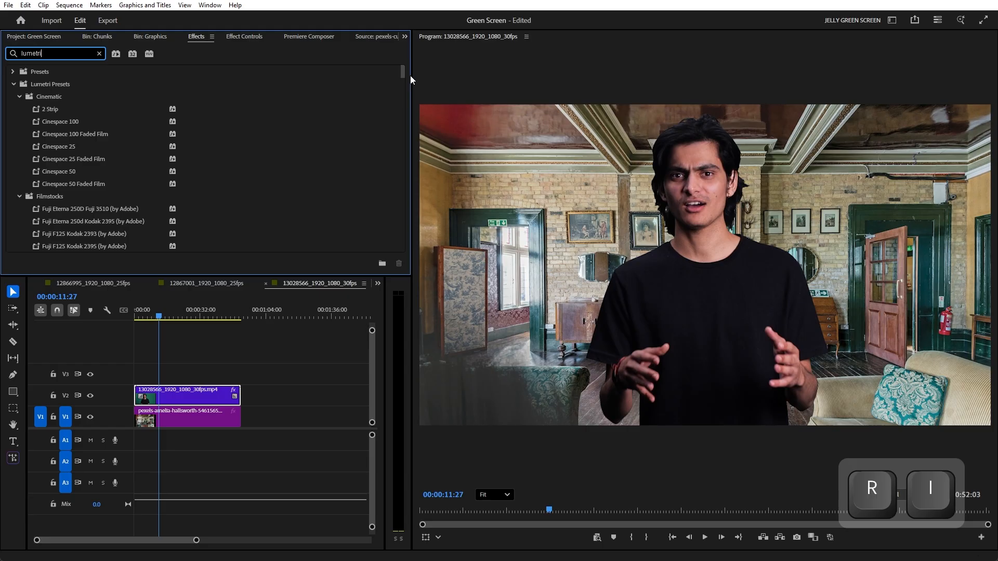
drag(402, 73, 399, 245)
drag(73, 201, 186, 391)
Step: Apply the automatic Basic Correction in the clip's Lumetri Color effect
click(244, 36)
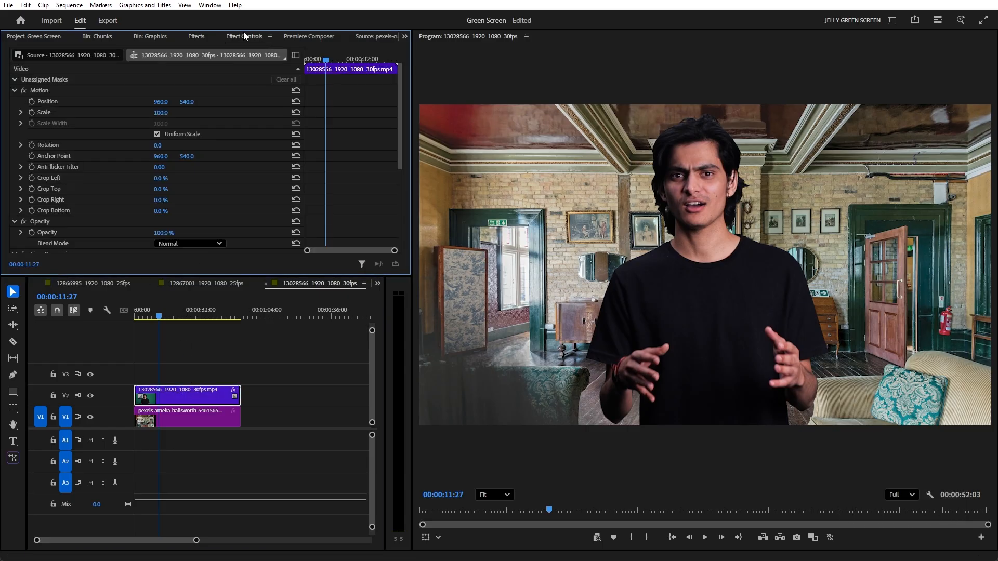
scroll(108, 185, down, 5)
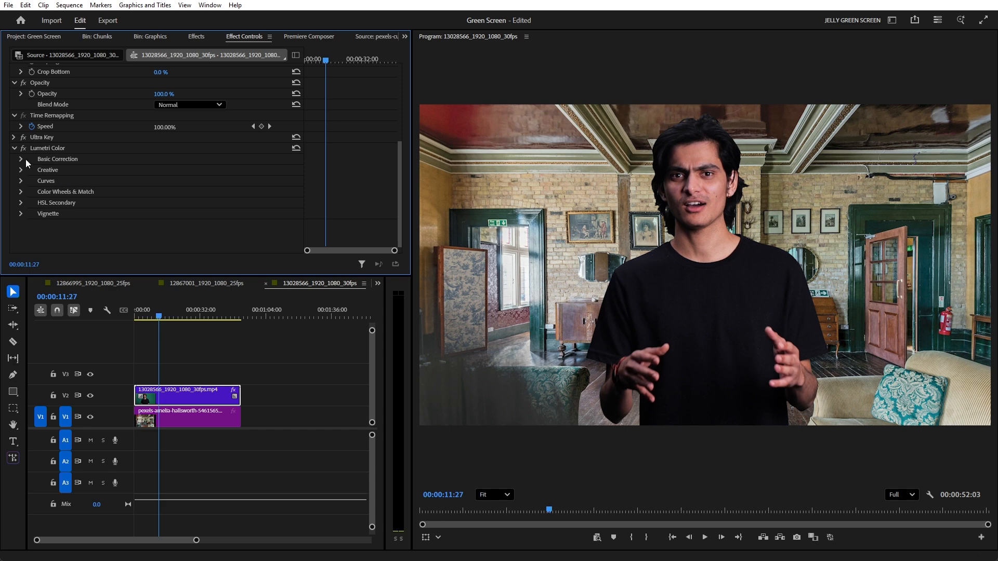
click(22, 159)
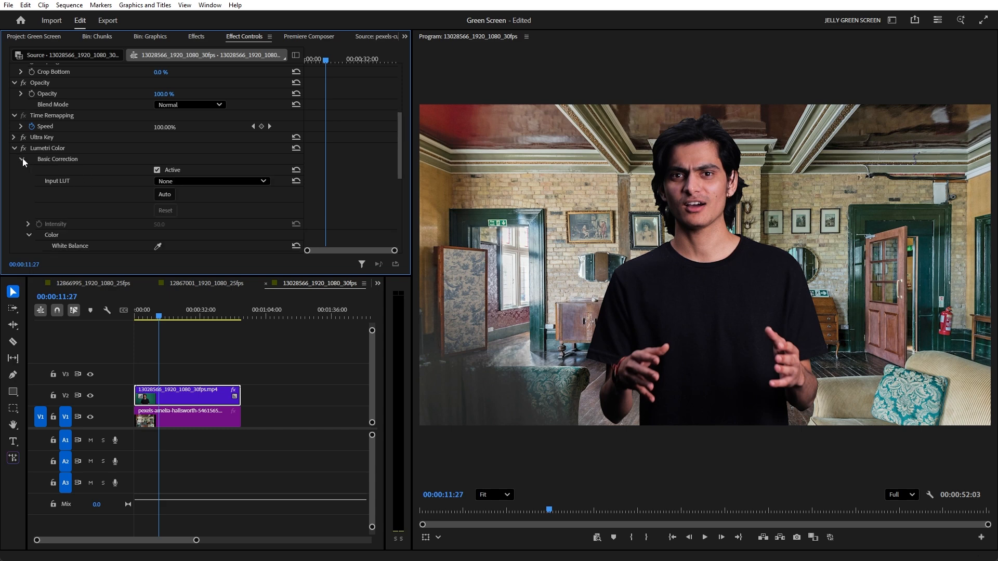
click(163, 193)
scroll(211, 197, down, 4)
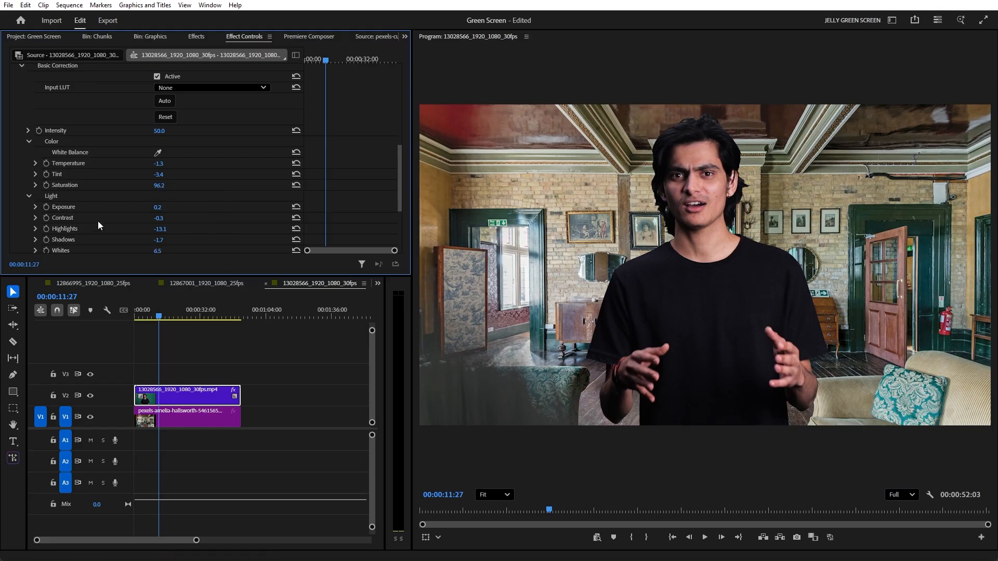
Step: Set the Lumetri Color Basic Correction Exposure to 0.9
scroll(99, 216, down, 2)
click(157, 155)
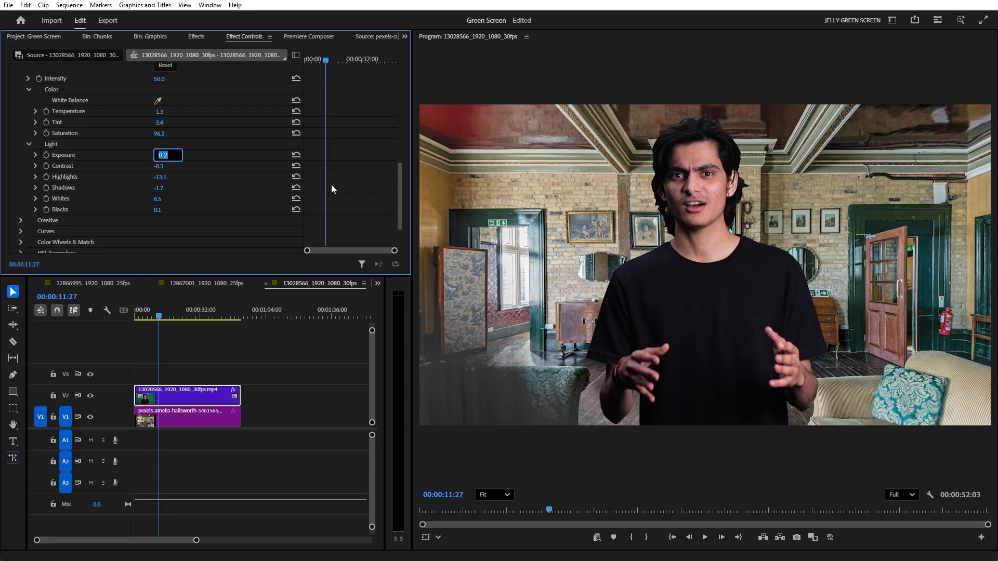
text(.9)
key(Return)
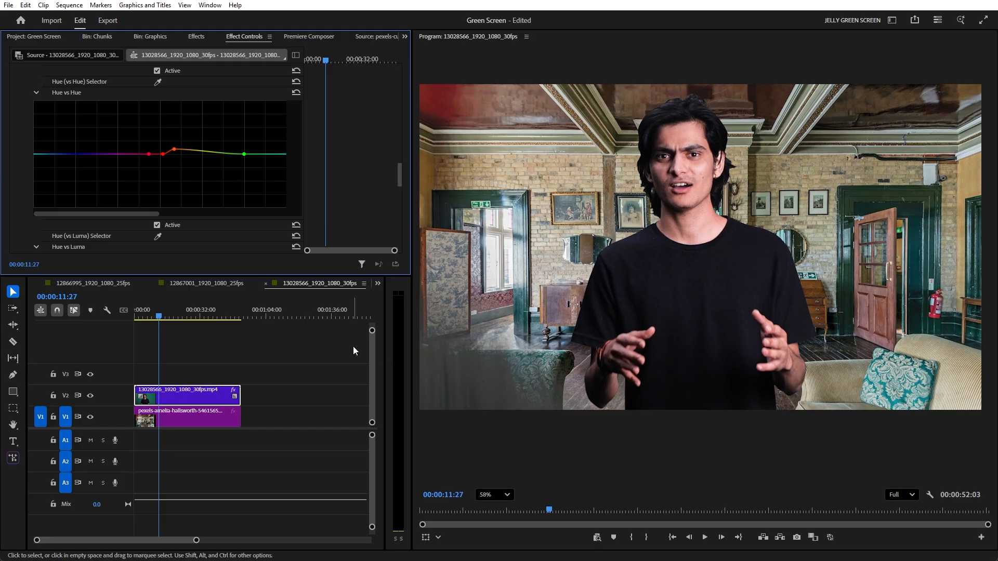
Step: Collapse the clip's Motion, Opacity and Lumetri Color settings so only the effect names are listed
scroll(198, 244, down, 3)
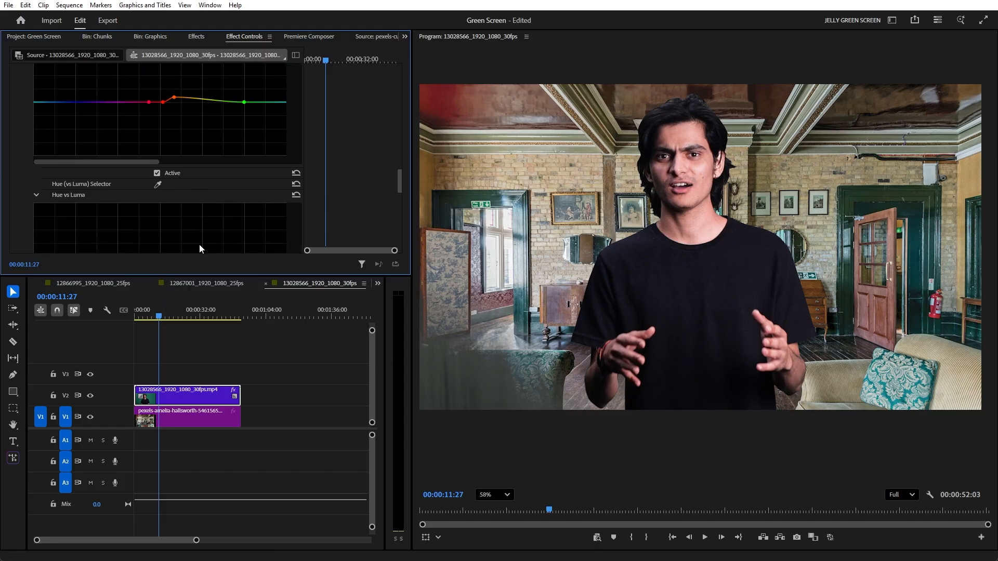
scroll(198, 244, up, 6)
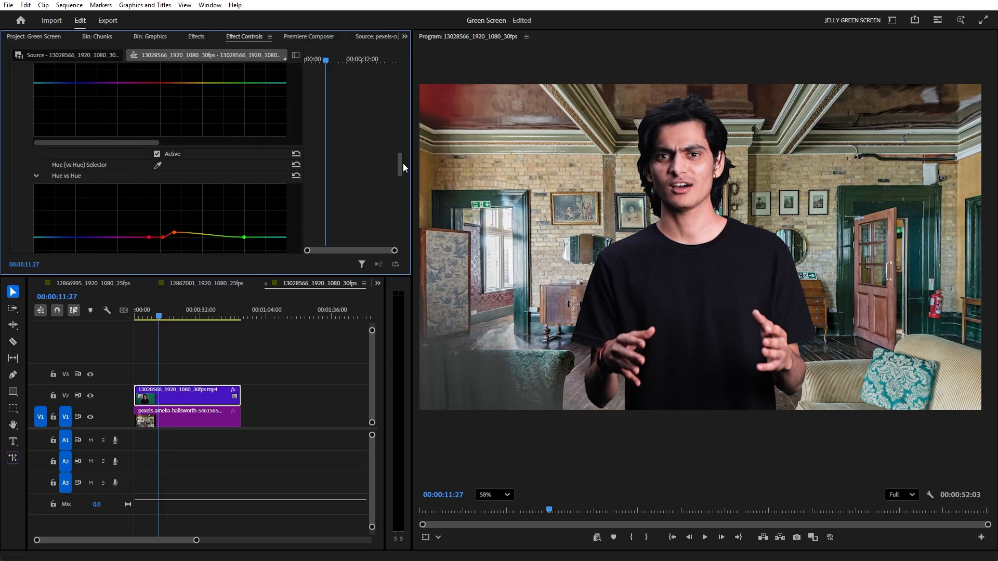
drag(403, 164, 401, 70)
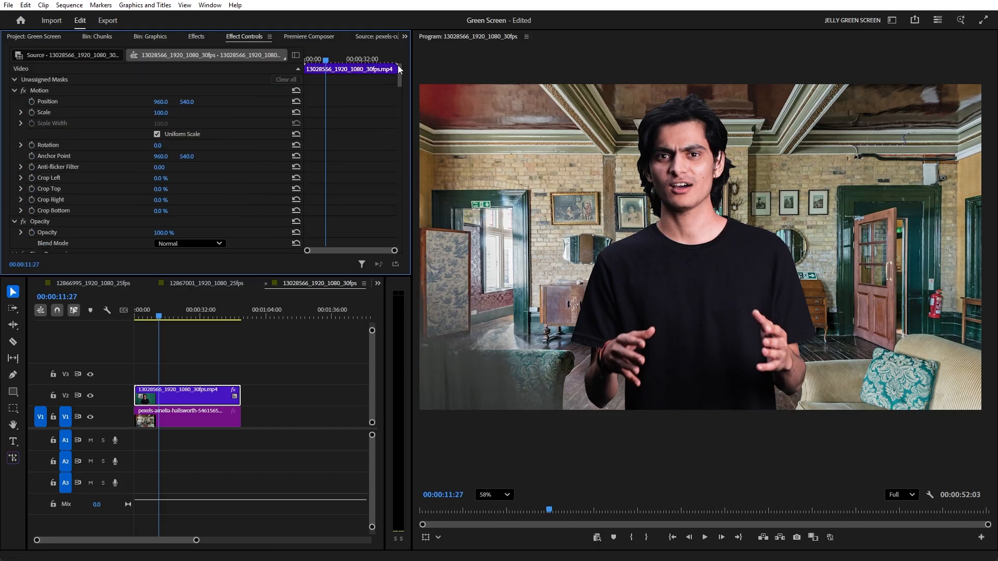
click(15, 90)
click(15, 102)
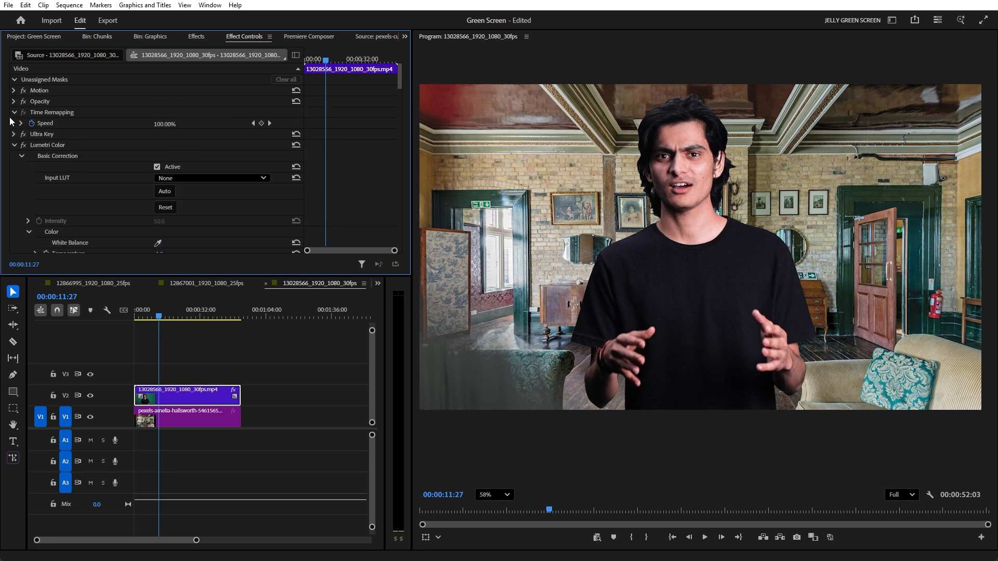
click(14, 145)
click(48, 147)
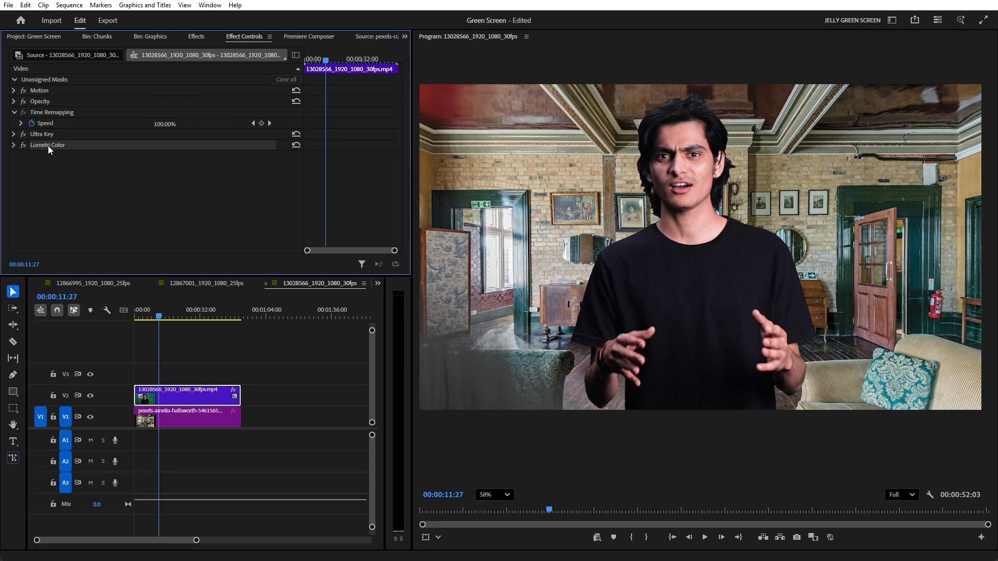
Step: Try placing Lumetri Color above Ultra Key in the effect order, and undo the reordering
drag(47, 146, 50, 135)
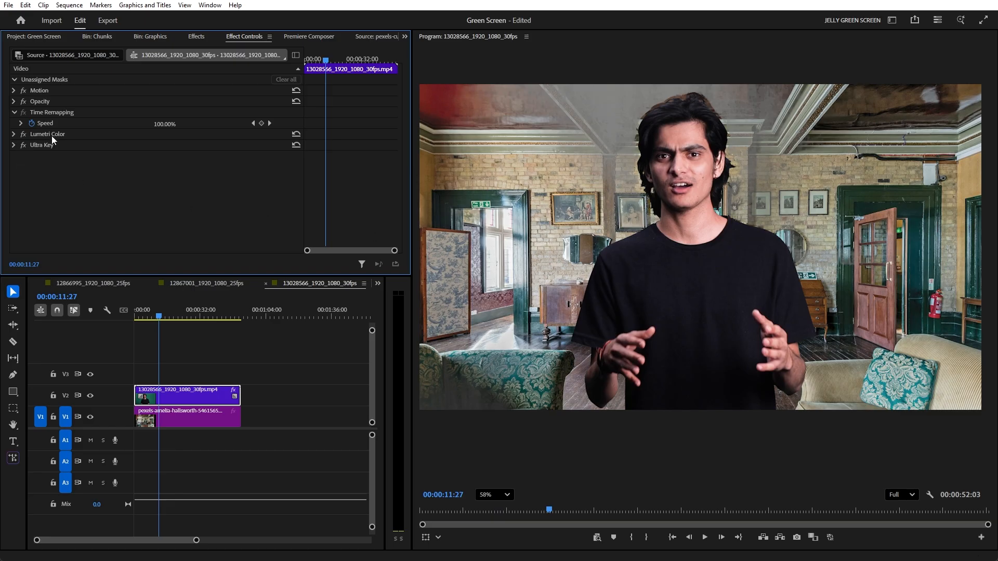
key(ctrl+z)
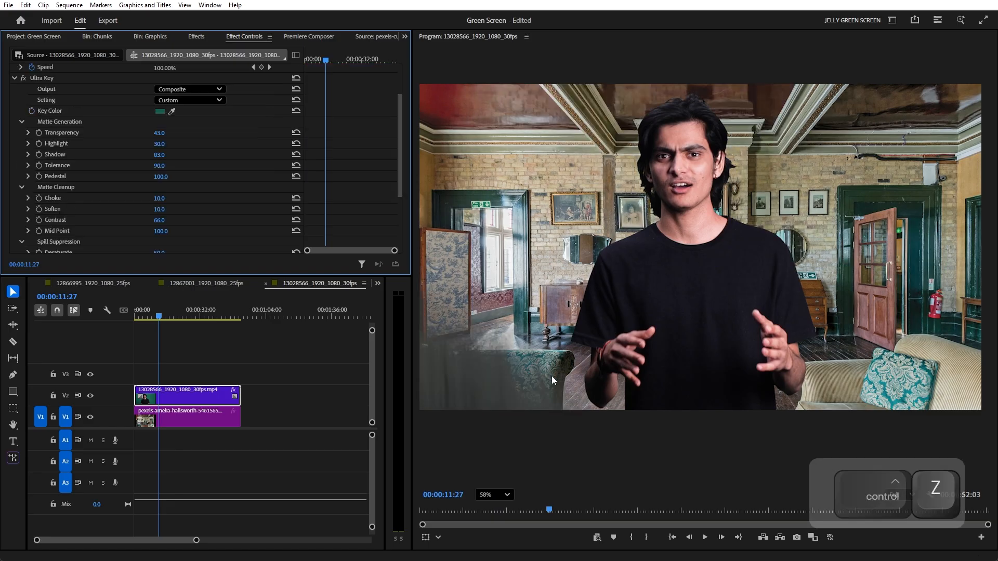
Step: Collapse Ultra Key and draw a rectangular opacity mask around the man, from above his head to below the frame
scroll(126, 201, up, 3)
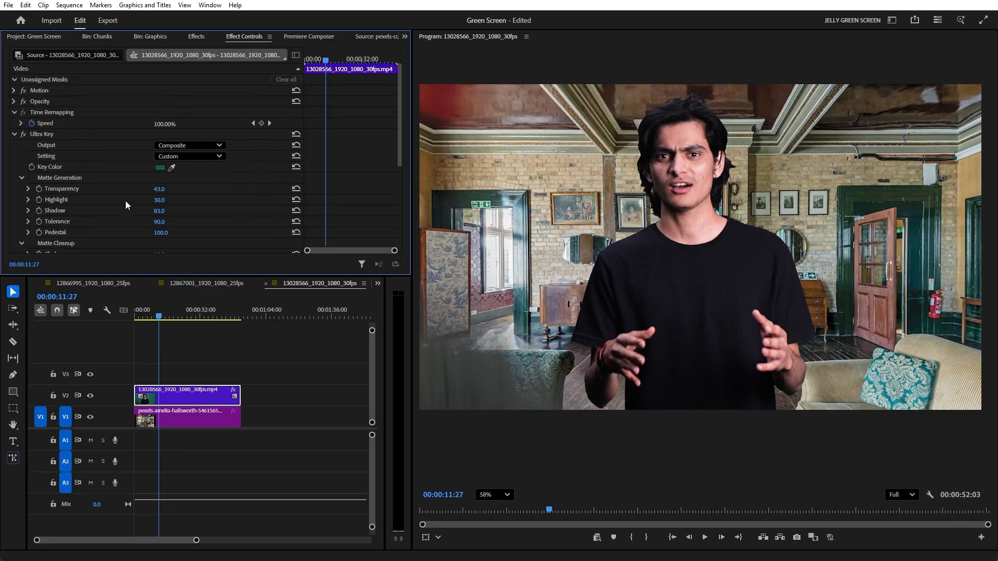
click(14, 134)
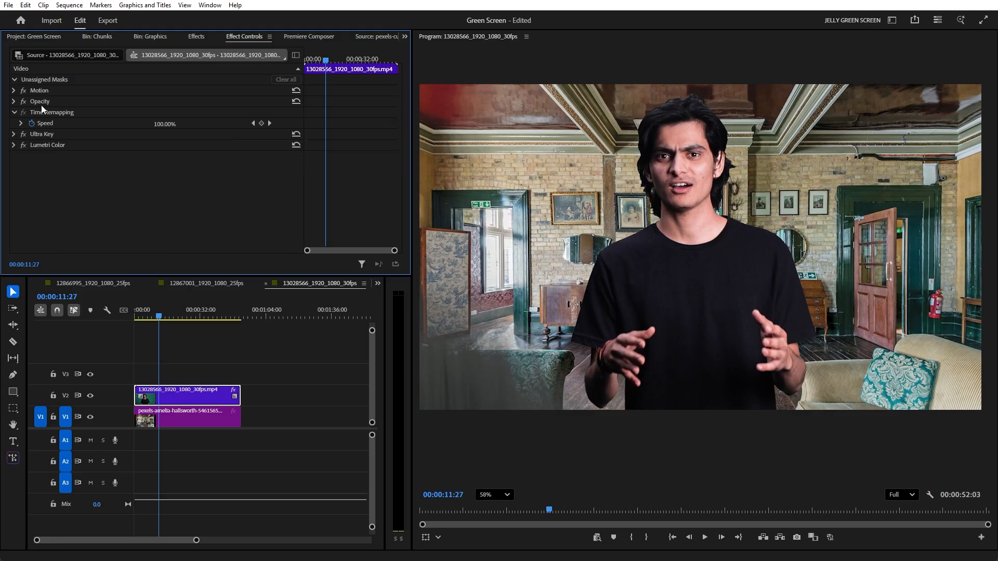
click(13, 408)
drag(566, 89, 828, 434)
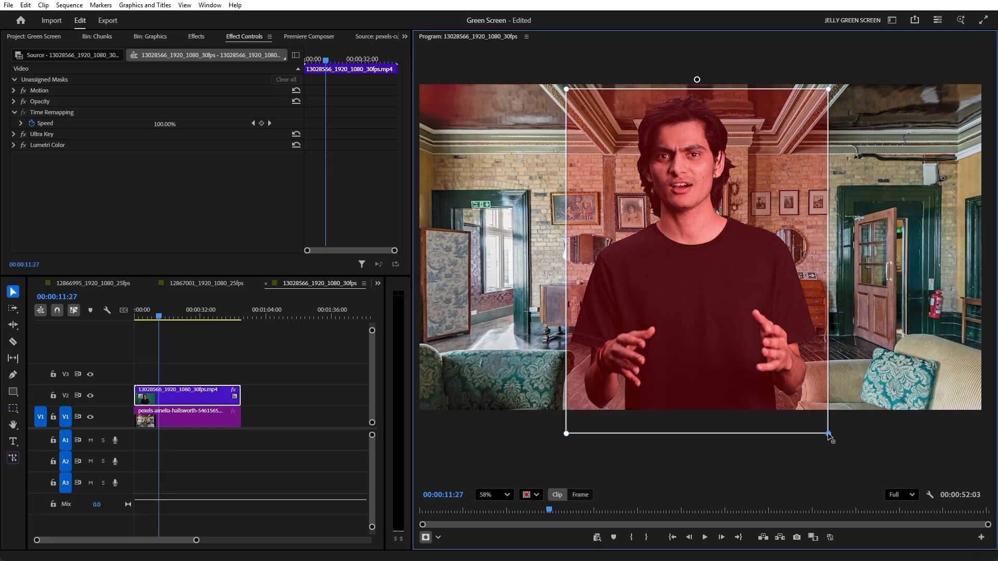
click(204, 368)
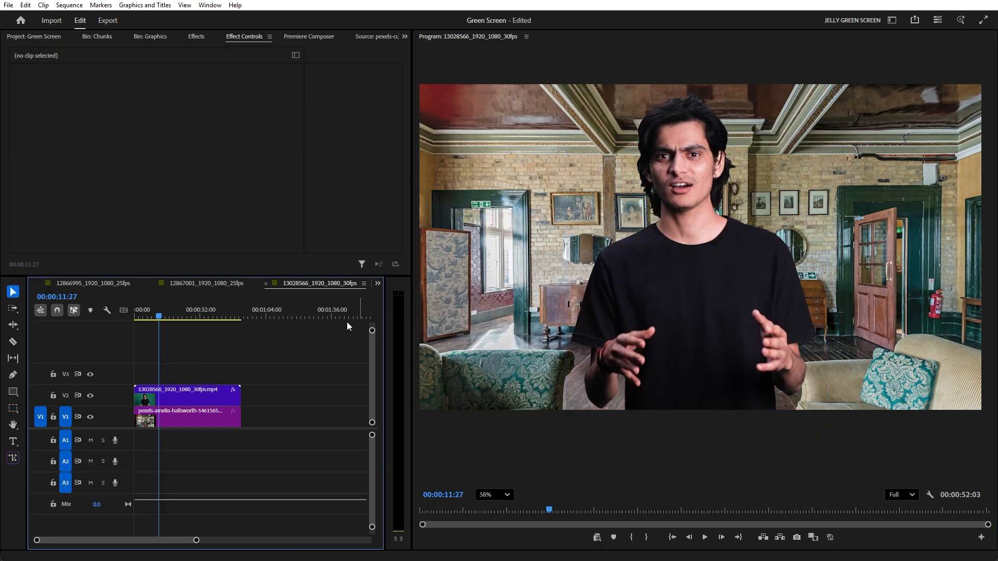
Step: At 00:00:05:25, extend both corners of the Rectangle Mask beside the man's outstretched hand outward to widen the mask
click(179, 309)
mouse_move(180, 307)
mouse_down()
mouse_move(204, 302)
mouse_move(174, 304)
mouse_up()
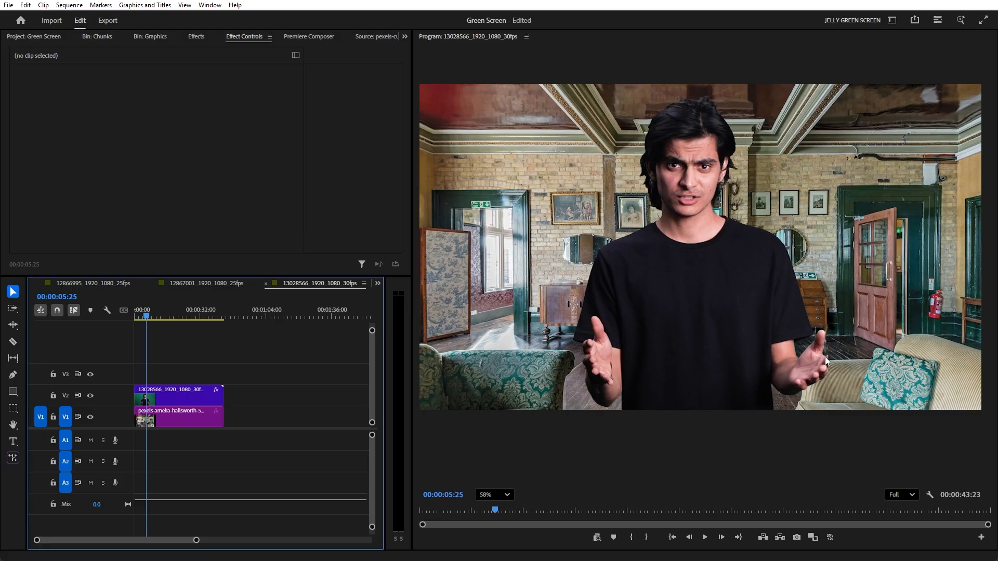
click(192, 397)
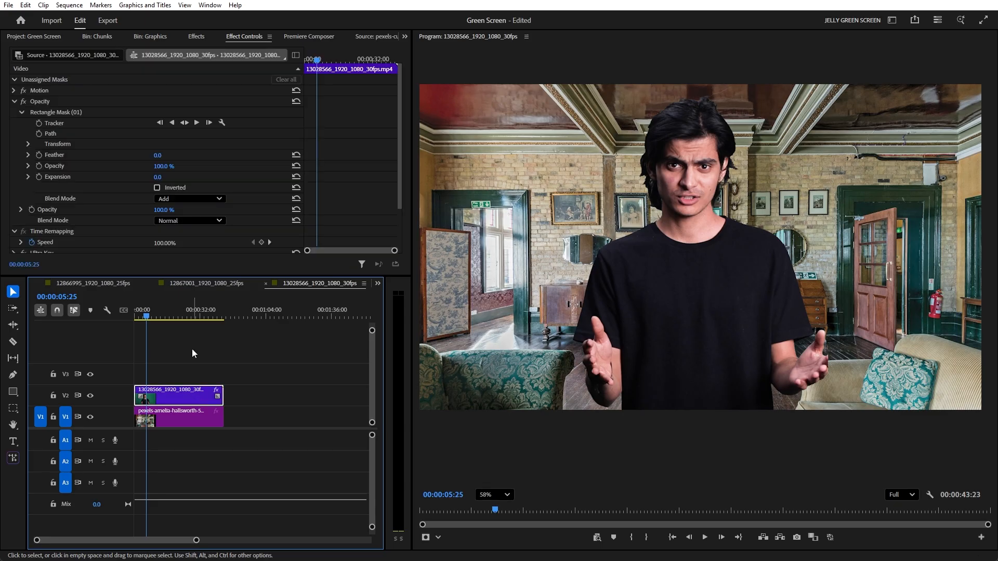
scroll(109, 209, down, 2)
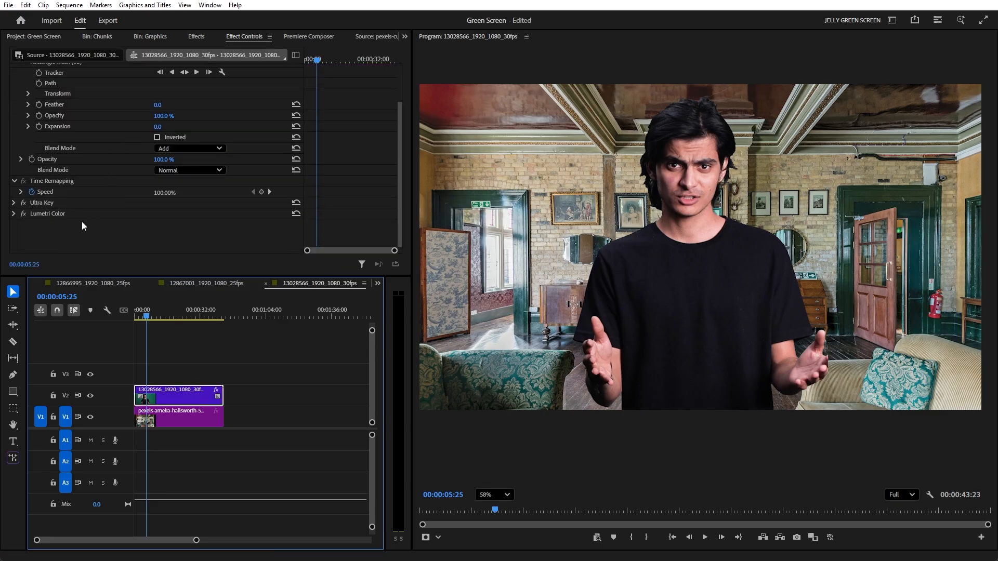
click(44, 203)
scroll(51, 161, up, 2)
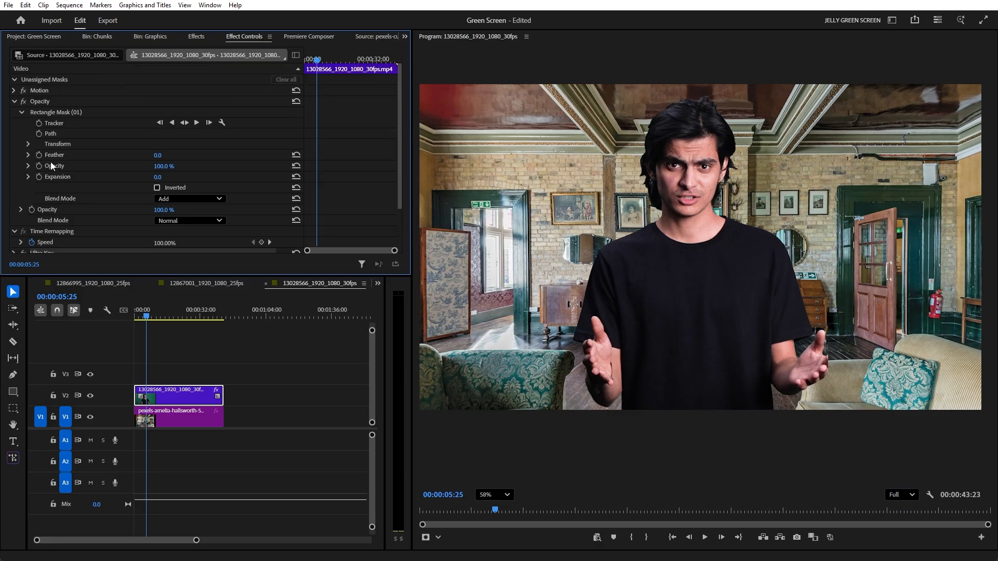
click(49, 113)
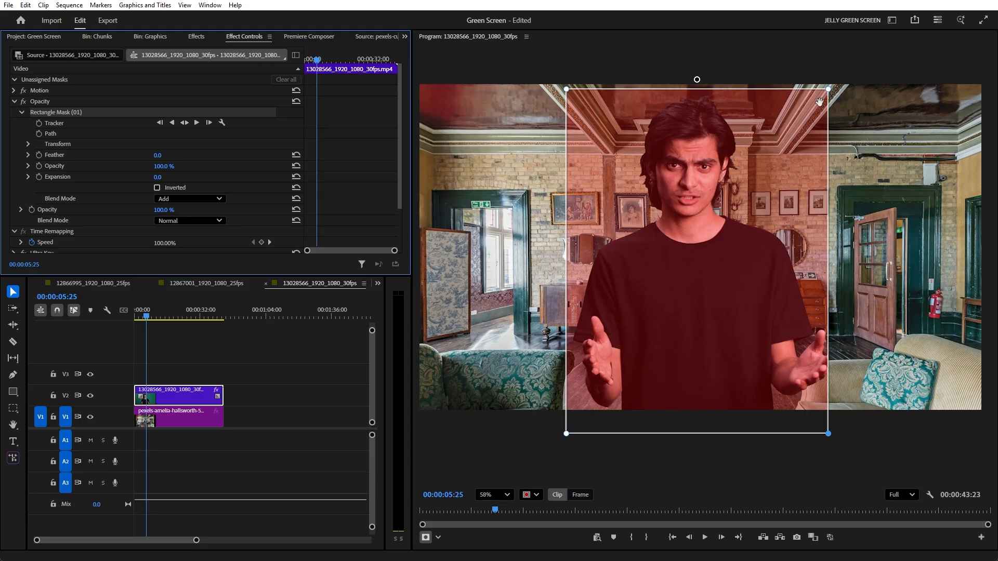
drag(829, 88, 847, 87)
drag(829, 434, 848, 424)
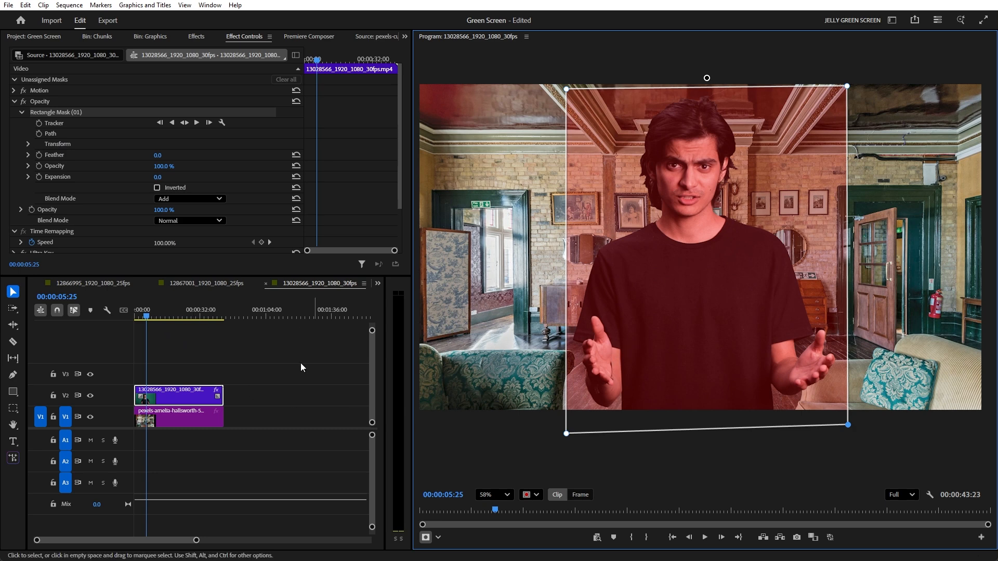
Step: Track the Rectangle Mask forward and backward from 00:00:11:11 through the clip
mouse_move(156, 307)
mouse_down()
mouse_move(208, 291)
mouse_move(150, 294)
mouse_move(173, 292)
mouse_move(160, 292)
mouse_up()
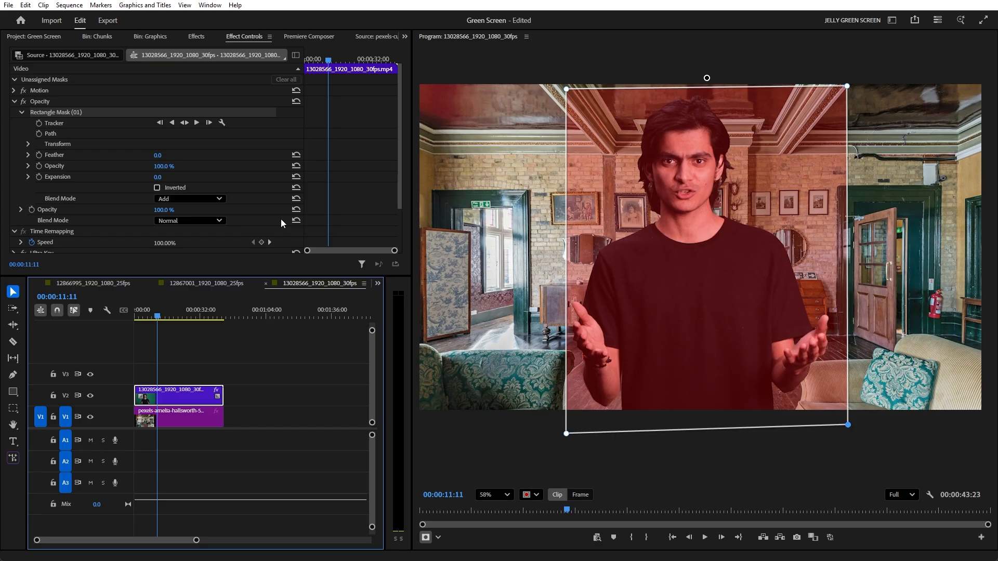
click(46, 113)
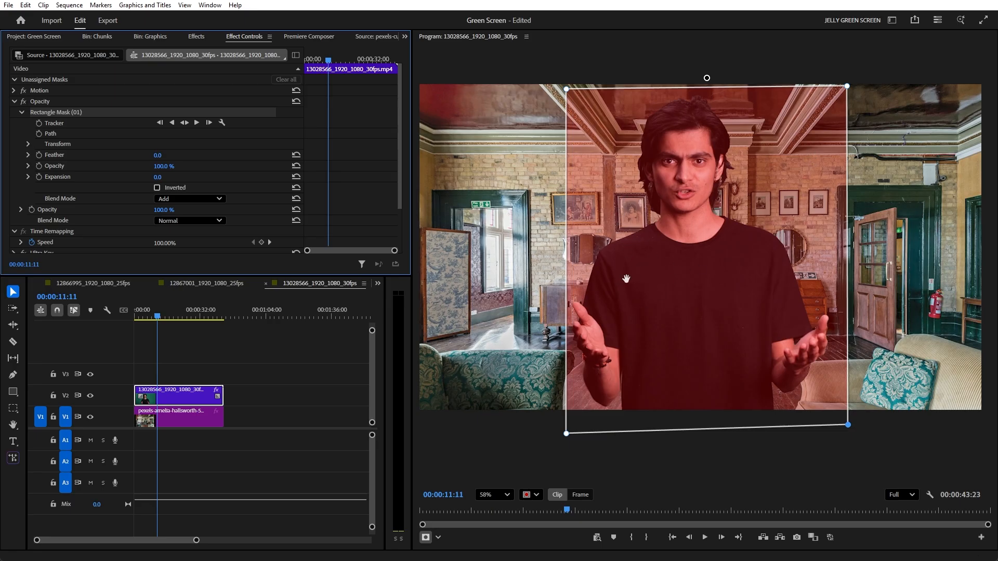
click(188, 123)
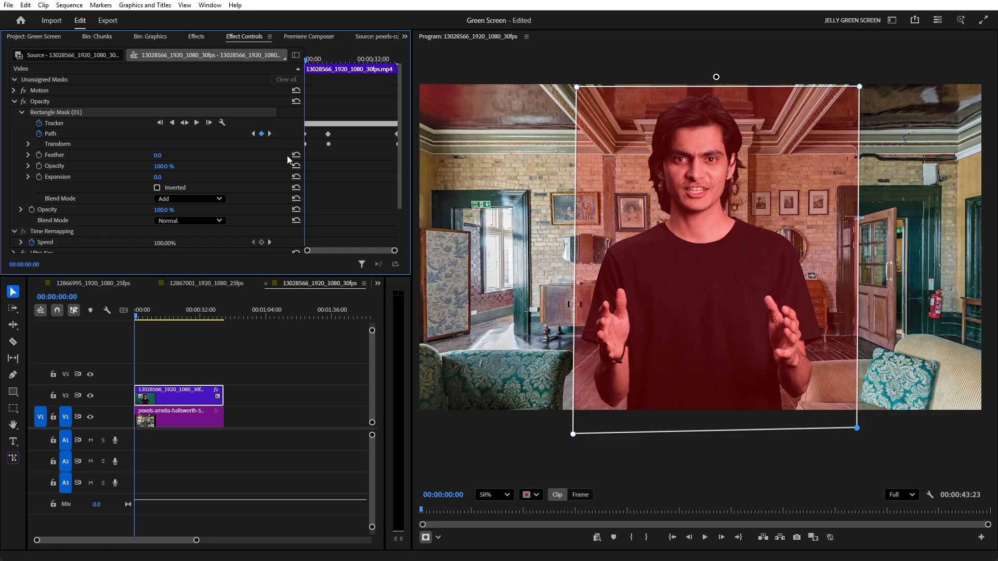
Step: Play the clip from the start to check how the tracked mask follows the man, and hide the mask overlay
key(space)
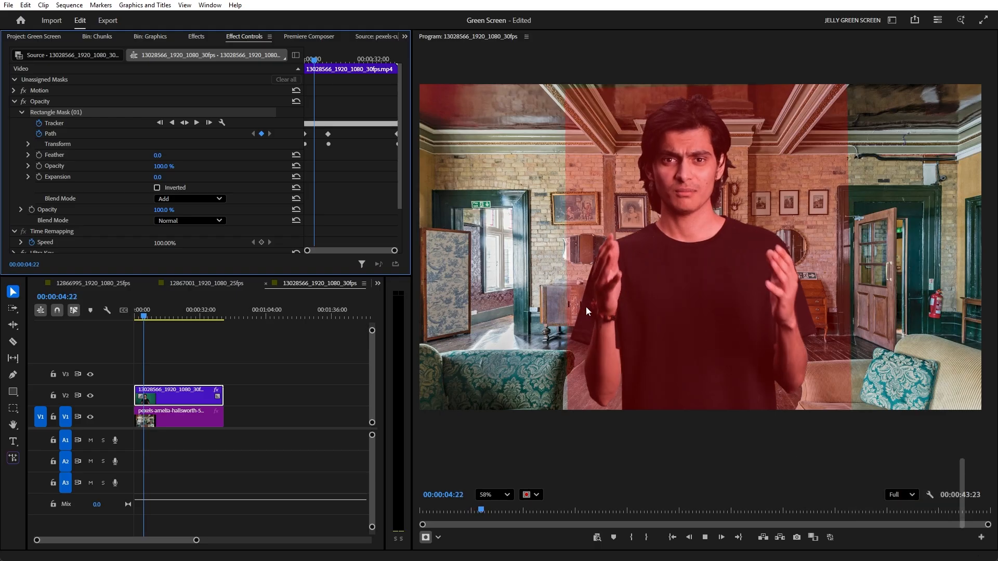
key(space)
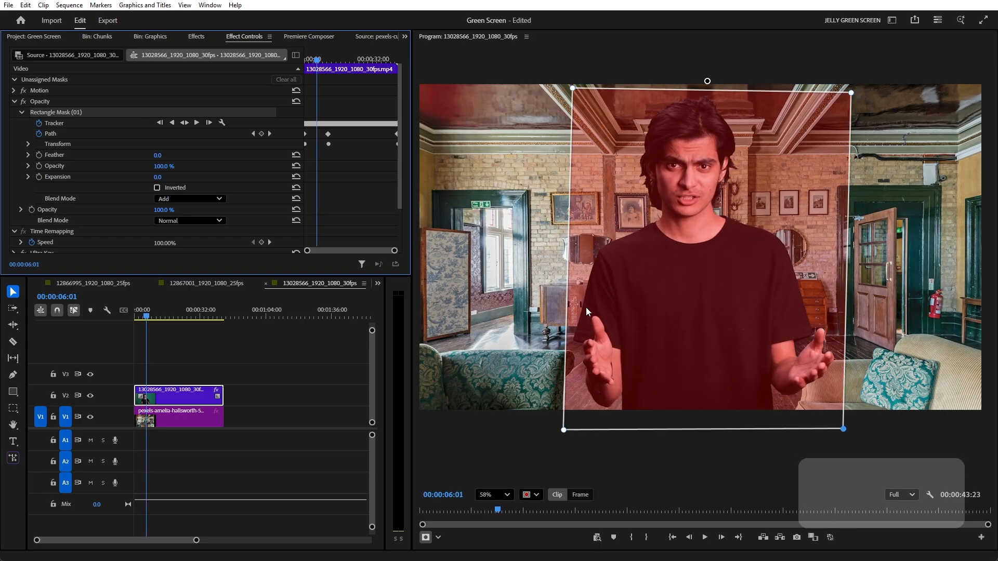
click(182, 387)
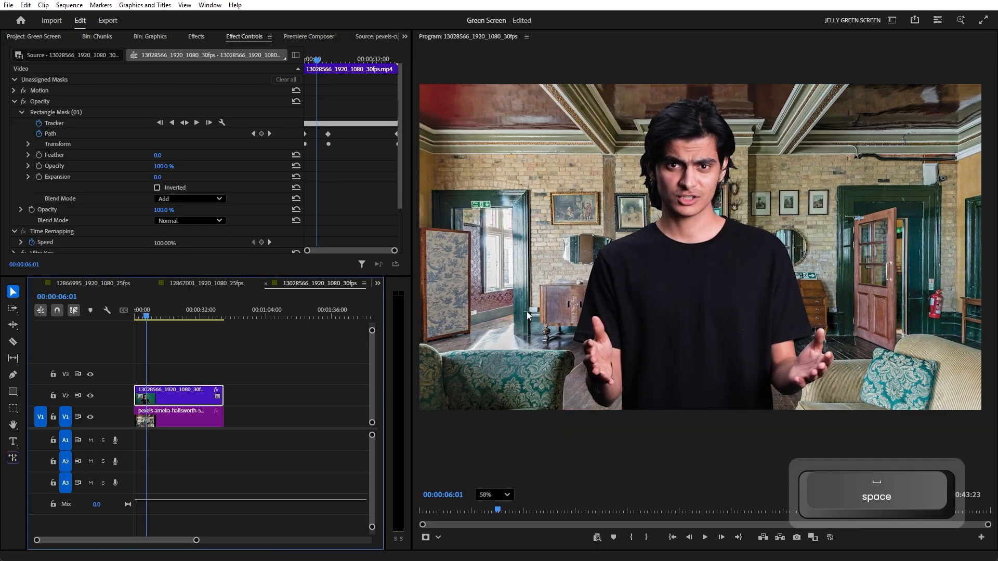